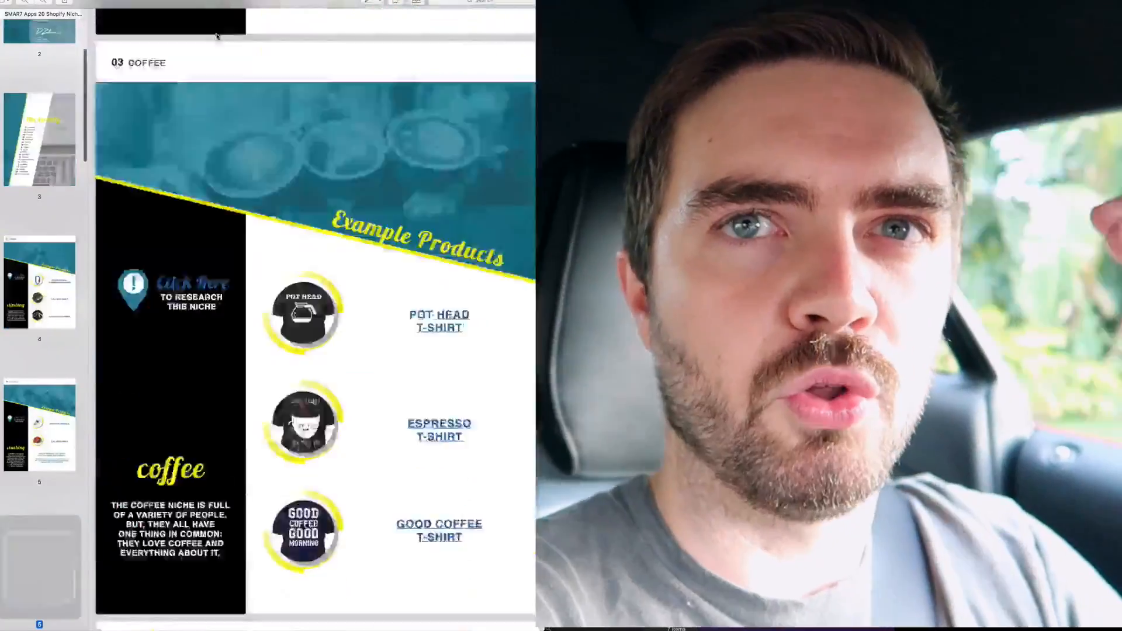
- Look through the Shopify niches PDF's example product pages, from the Coffee niche to the Triathlons niche
{"action": "scroll", "coordinate": [217, 37], "scroll_direction": "down", "scroll_amount": 20}
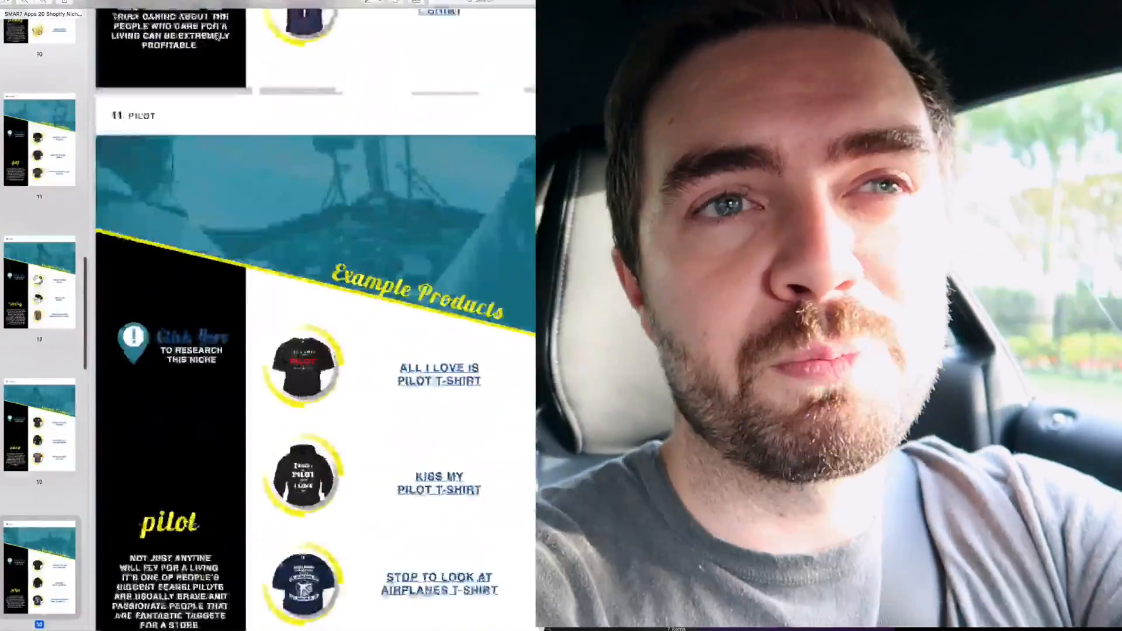
{"action": "scroll", "coordinate": [217, 36], "scroll_direction": "down", "scroll_amount": 20}
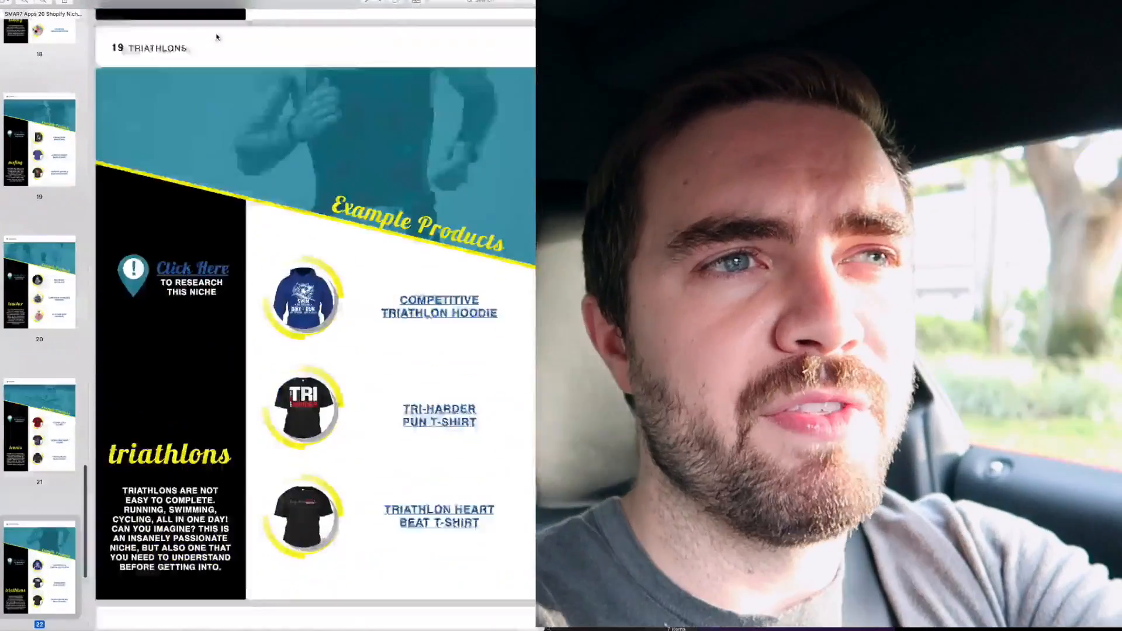
{"action": "scroll", "coordinate": [218, 36], "scroll_direction": "down", "scroll_amount": 5}
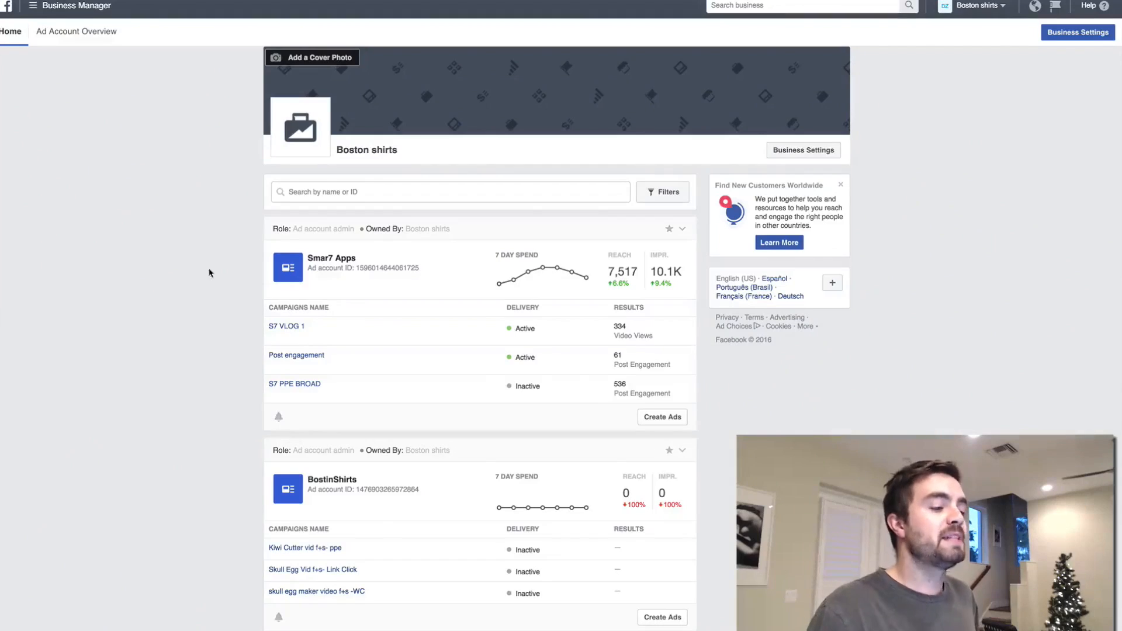
- Open Audience Insights for the BostinShirts ad account in Facebook, start from Everyone on Facebook, and dismiss the location tip
{"action": "left_click", "coordinate": [357, 485]}
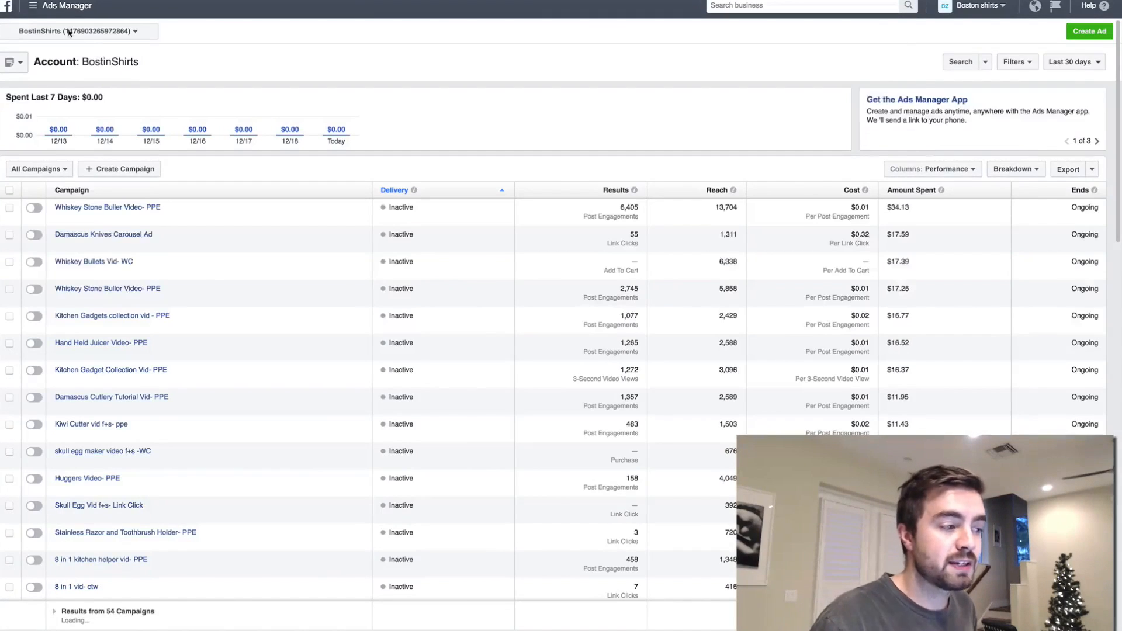
{"action": "left_click", "coordinate": [33, 7]}
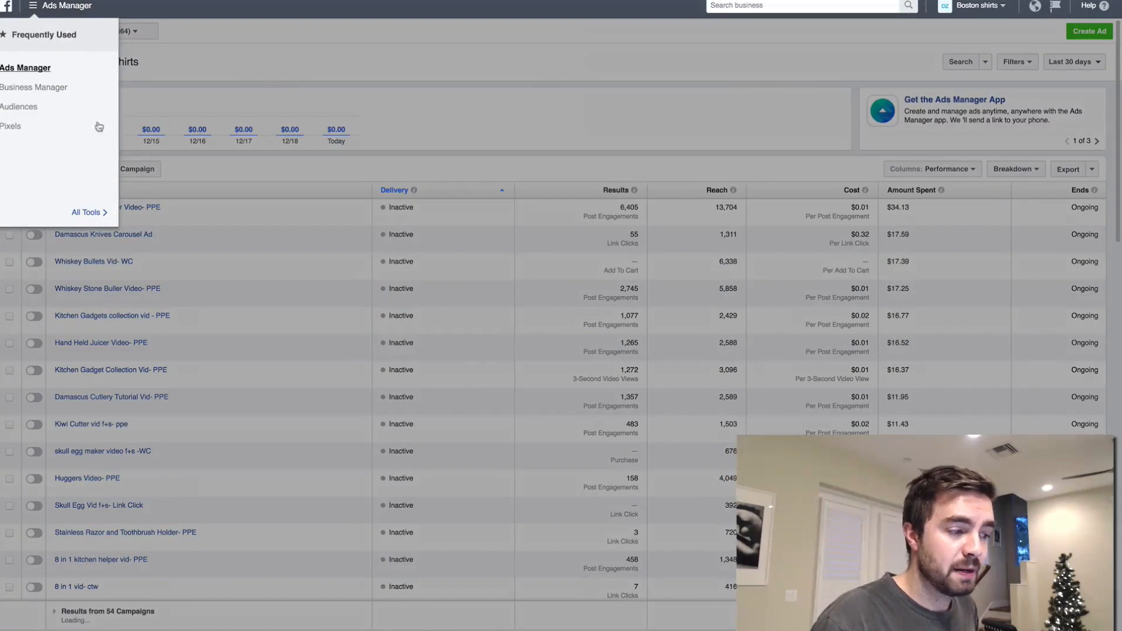
{"action": "left_click", "coordinate": [101, 215]}
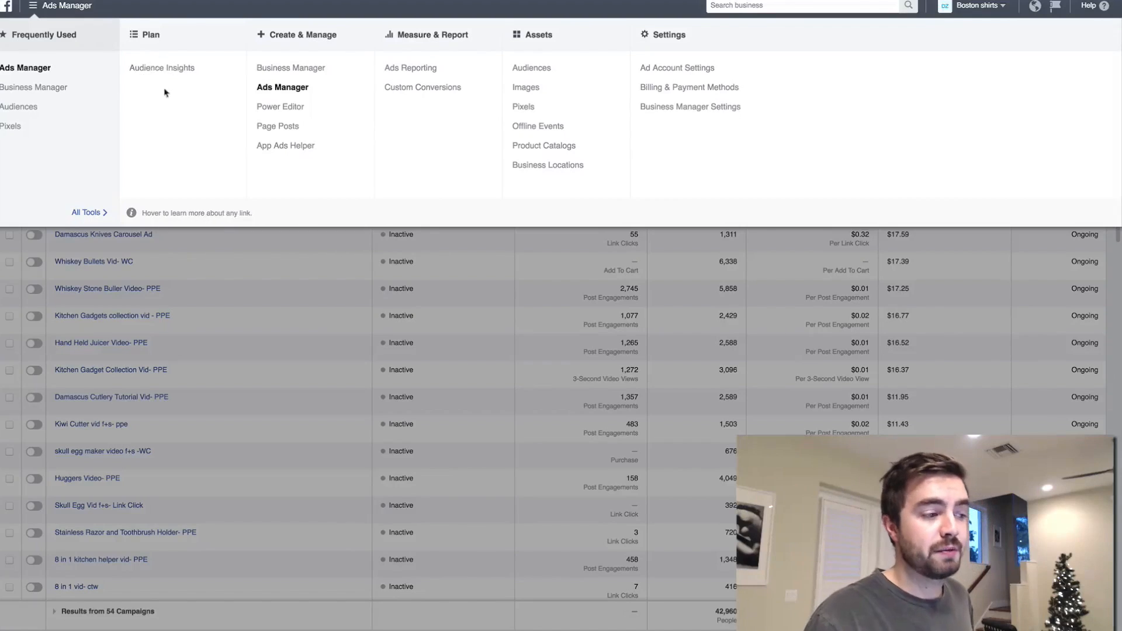
{"action": "left_click", "coordinate": [158, 66]}
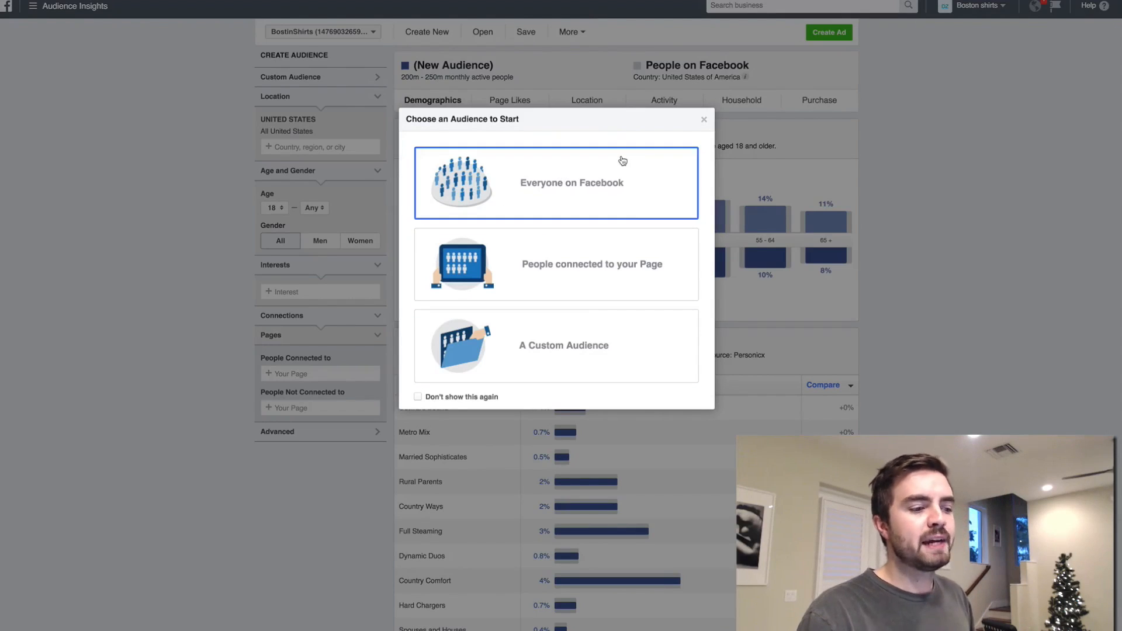
{"action": "left_click", "coordinate": [549, 209]}
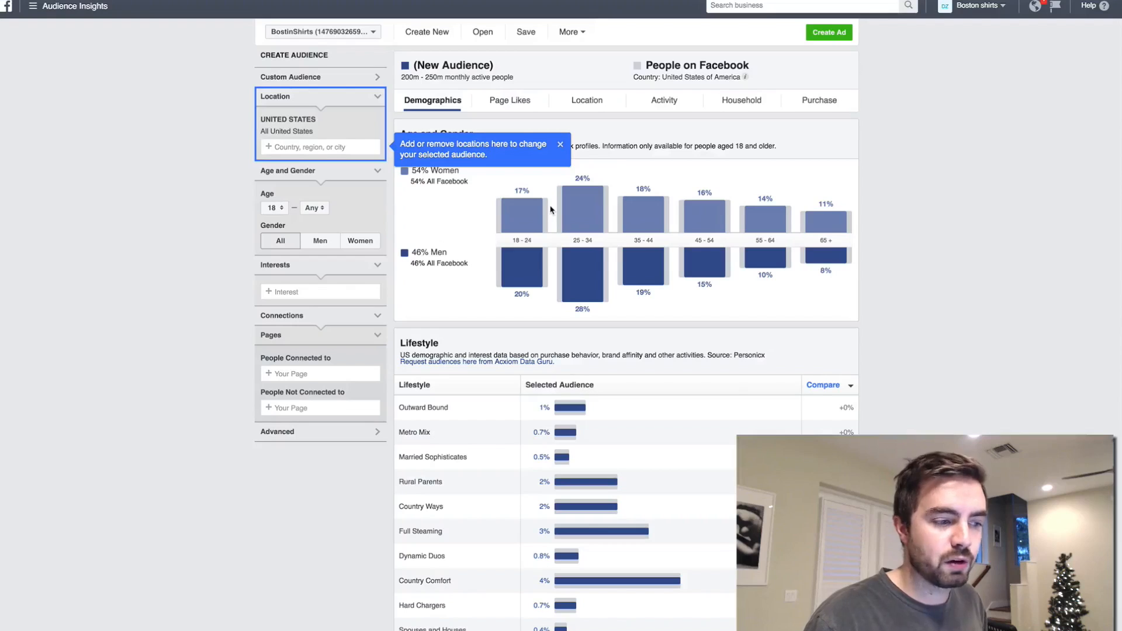
{"action": "left_click", "coordinate": [560, 144]}
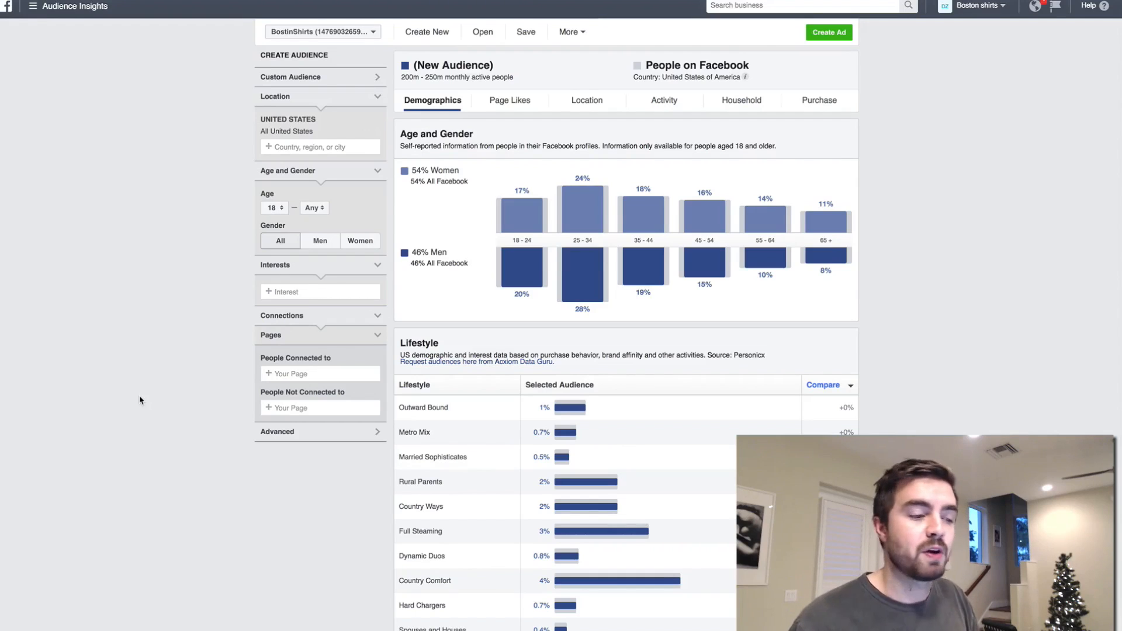
- Add Boston Terrier as an interest for the new audience
{"action": "left_click", "coordinate": [309, 290]}
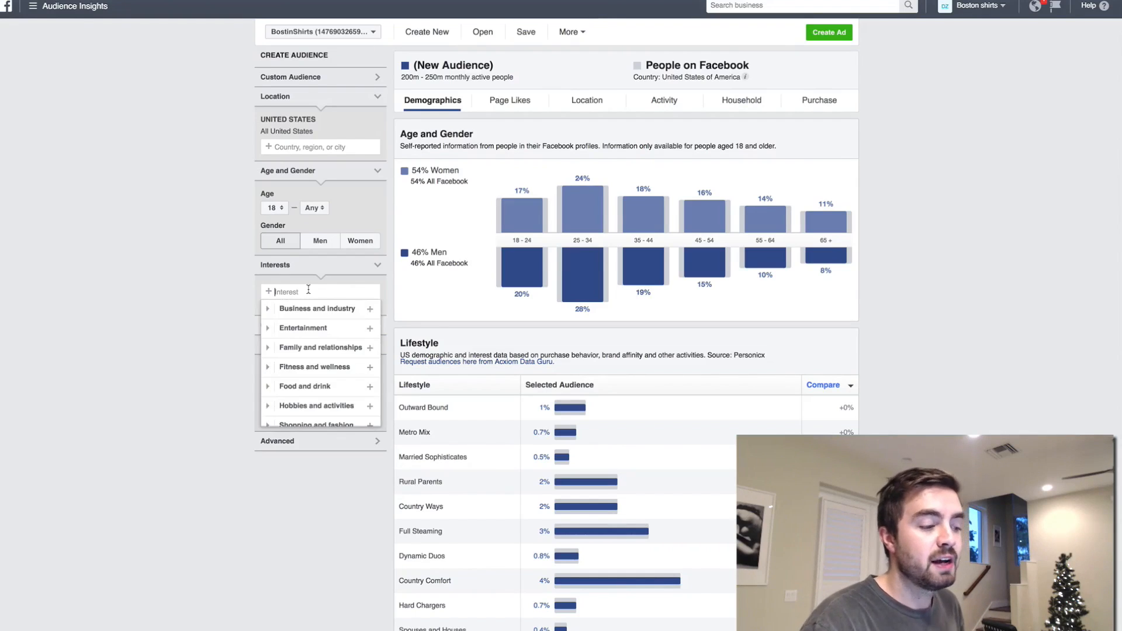
{"action": "type", "text": "Boston Terr"}
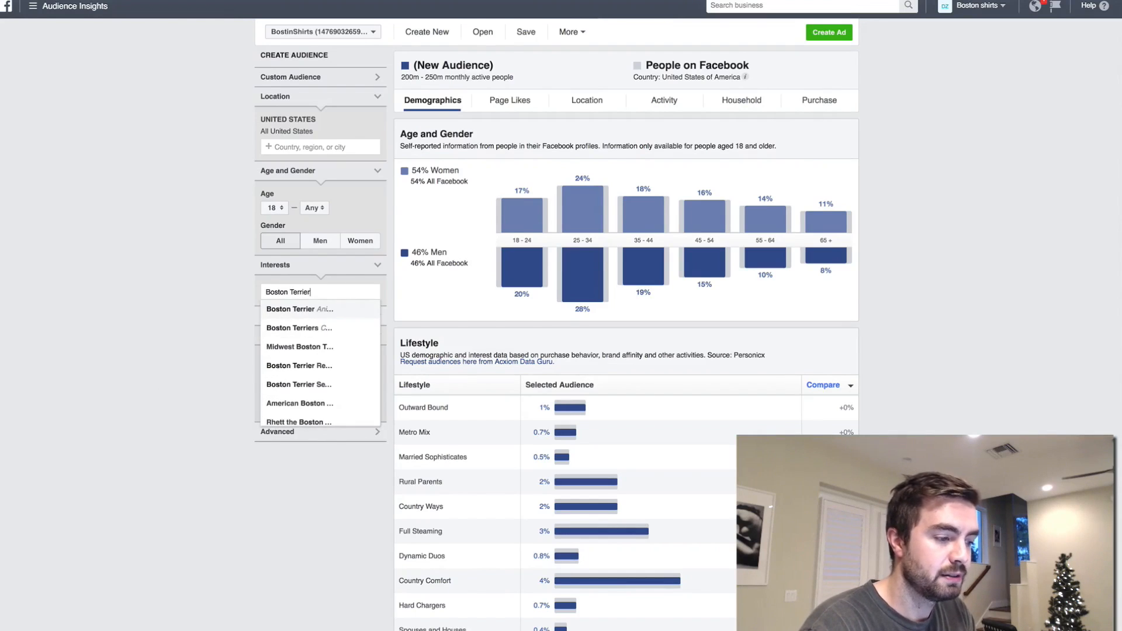
{"action": "type", "text": "ier"}
{"action": "key", "text": "Return"}
{"action": "left_click", "coordinate": [150, 228]}
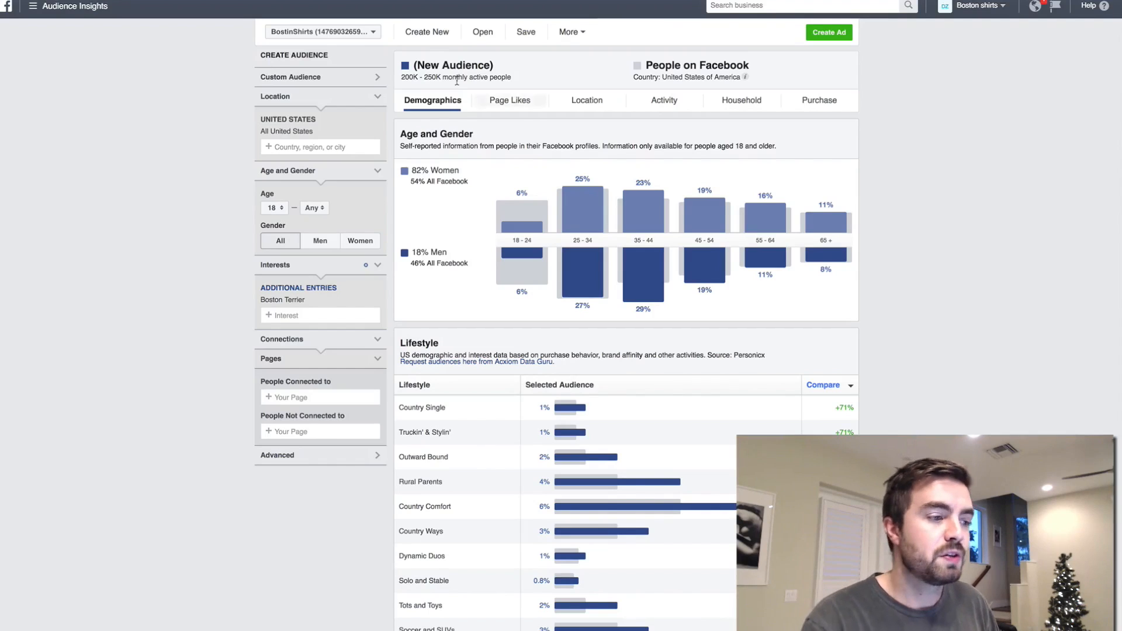
- Add the interests Midwest Boston Terrier Rescue and Boston Terrier Rescue of NC to the audience
{"action": "left_click", "coordinate": [318, 316]}
{"action": "type", "text": "Boston Terrier Res"}
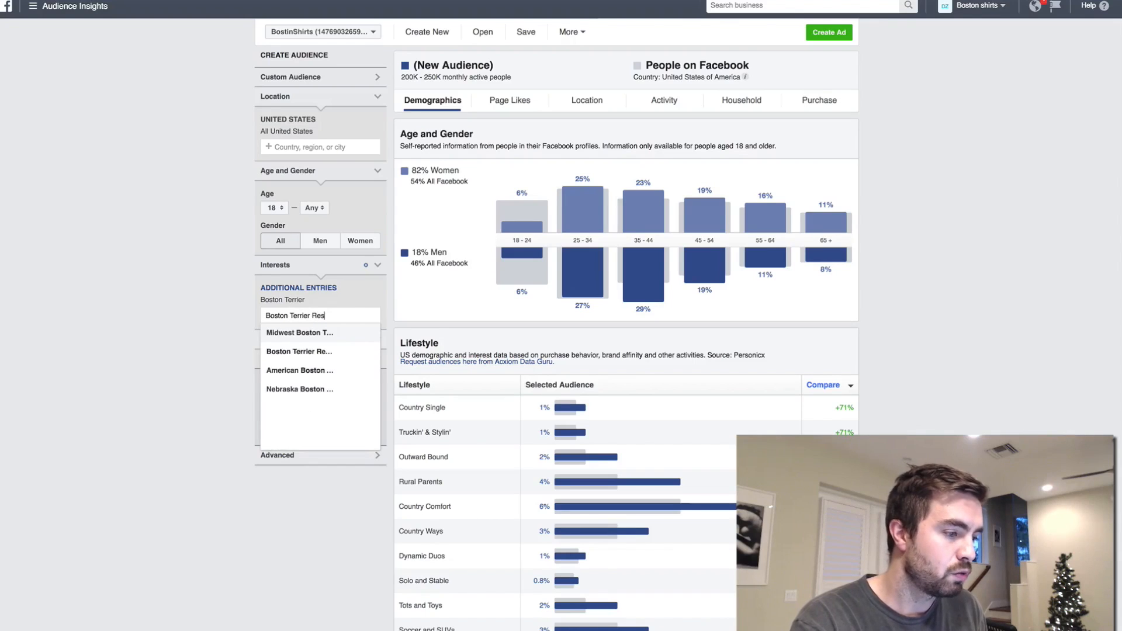
{"action": "left_click", "coordinate": [325, 334]}
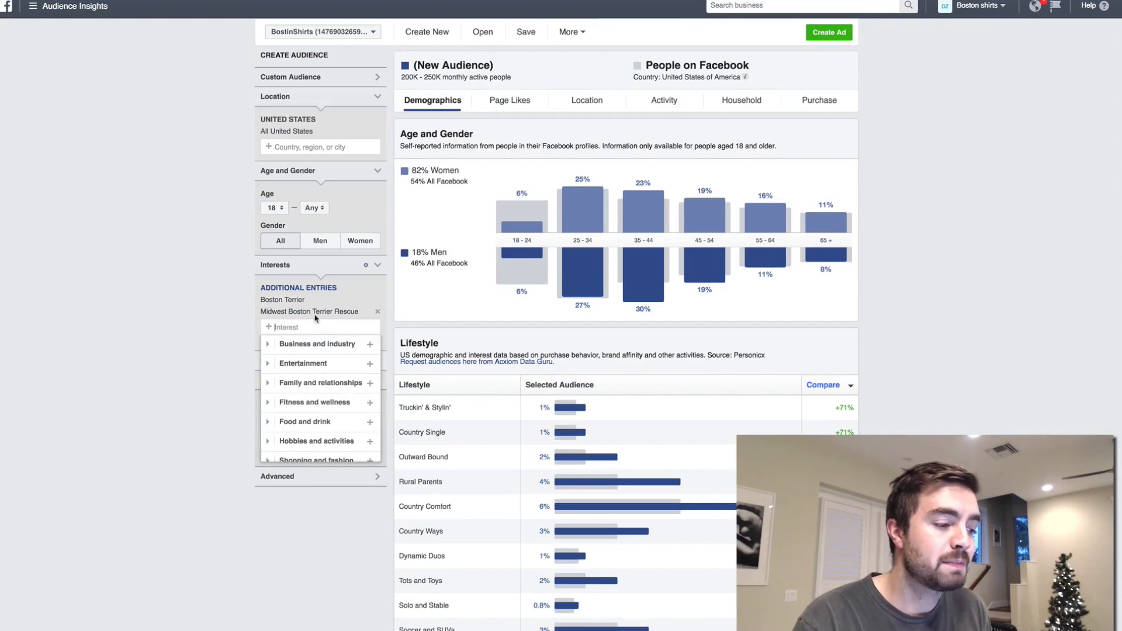
{"action": "type", "text": "Boston Terrier Res"}
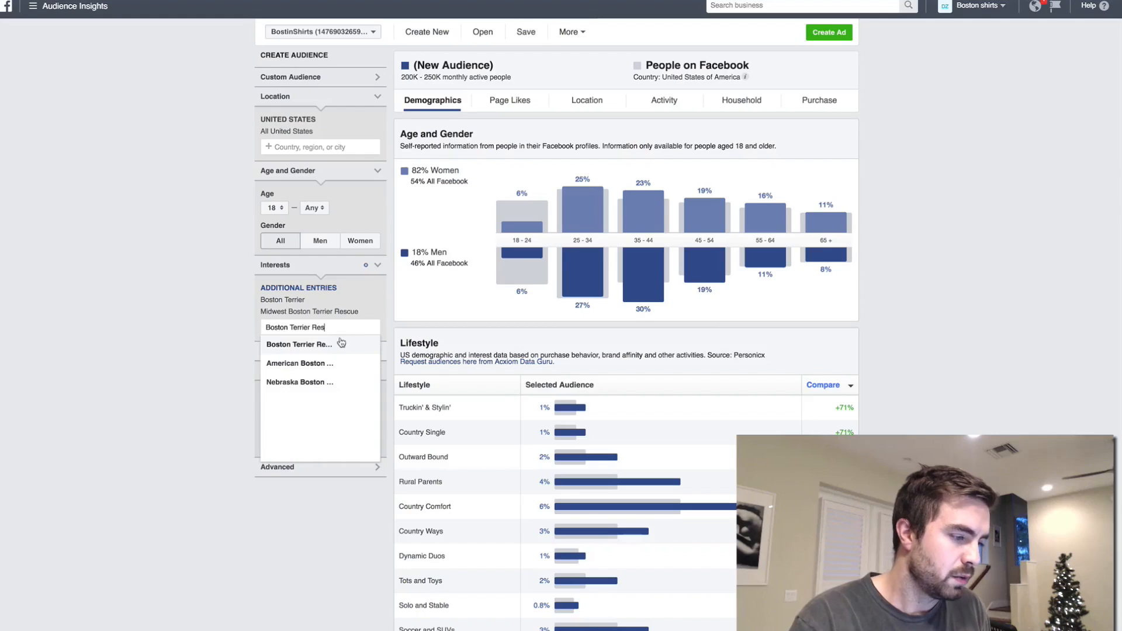
{"action": "left_click", "coordinate": [323, 346]}
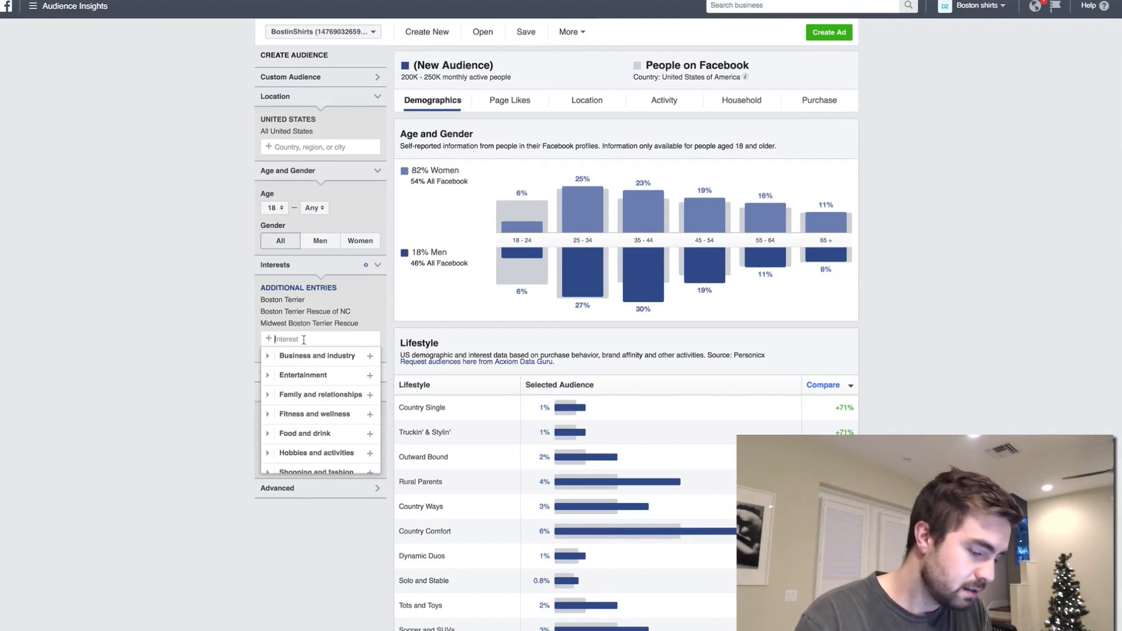
- Add American Boston Terrier Rescue to the audience's interests
{"action": "type", "text": "Boston Terrier"}
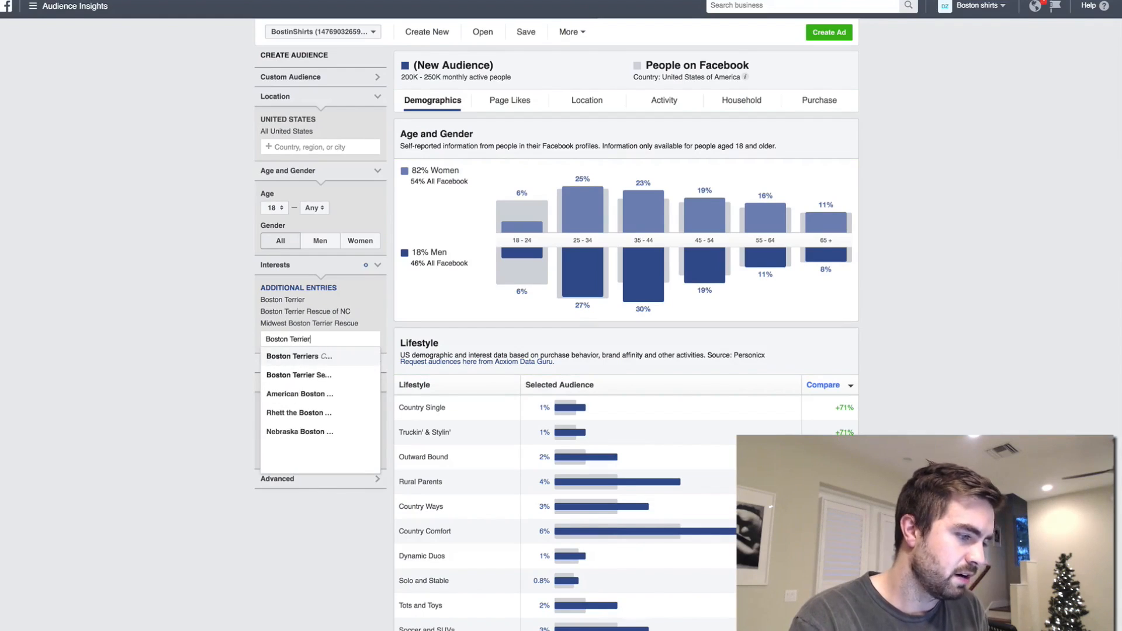
{"action": "type", "text": "Rescue"}
{"action": "left_click", "coordinate": [335, 355]}
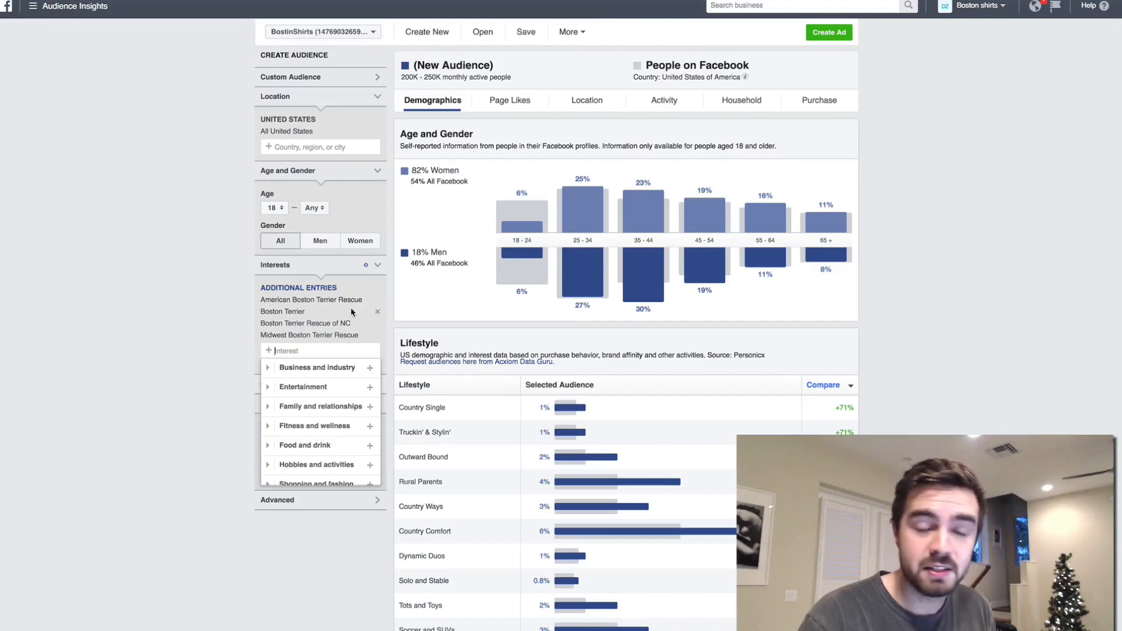
- Add the Nebraska Boston Terrier Rescue interest and remove the general Boston Terrier interest from the audience
{"action": "type", "text": "Boston Terrier Res"}
{"action": "left_click", "coordinate": [317, 369]}
{"action": "left_click", "coordinate": [228, 317]}
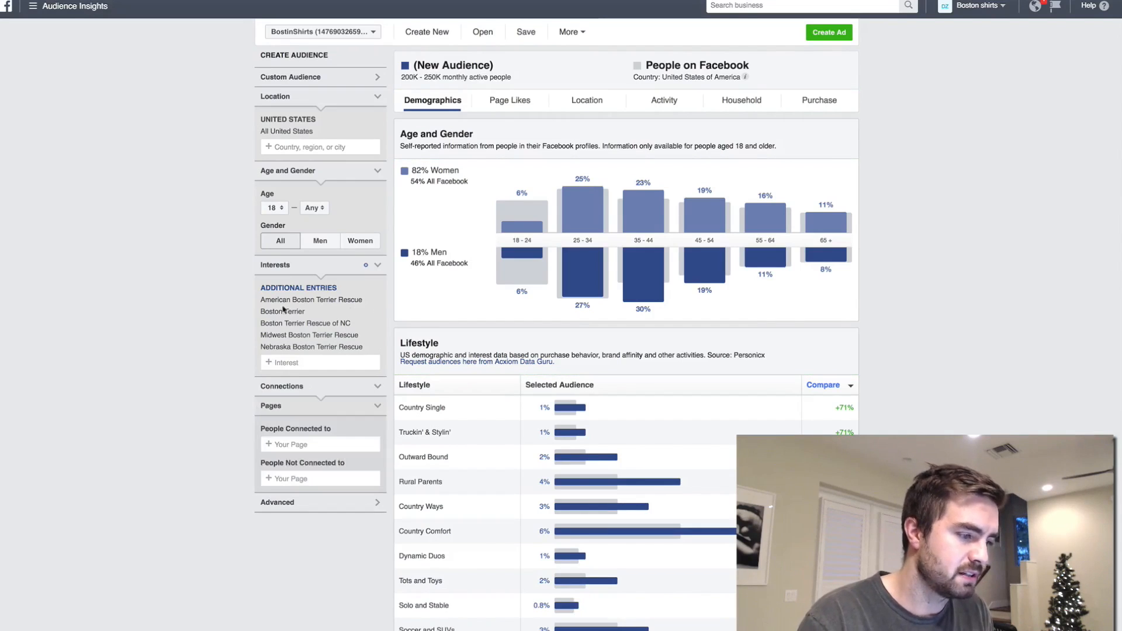
{"action": "left_click", "coordinate": [379, 312]}
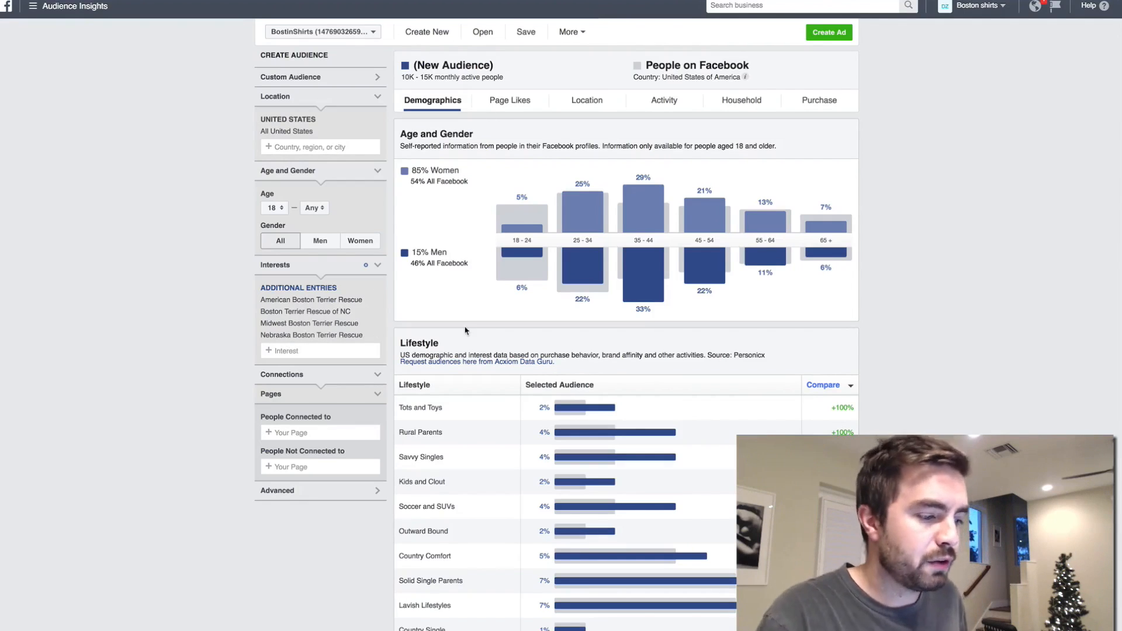
- Check the Page Likes data for the rescue audience and return to its demographics
{"action": "scroll", "coordinate": [466, 328], "scroll_direction": "down", "scroll_amount": 7}
{"action": "scroll", "coordinate": [465, 328], "scroll_direction": "up", "scroll_amount": 7}
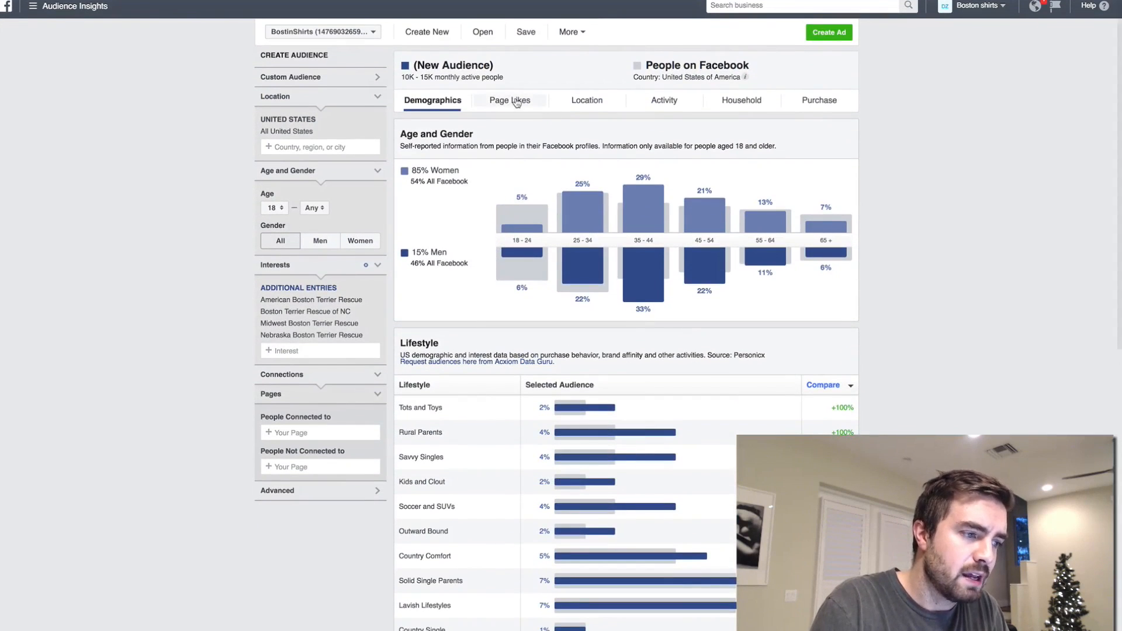
{"action": "left_click", "coordinate": [499, 100]}
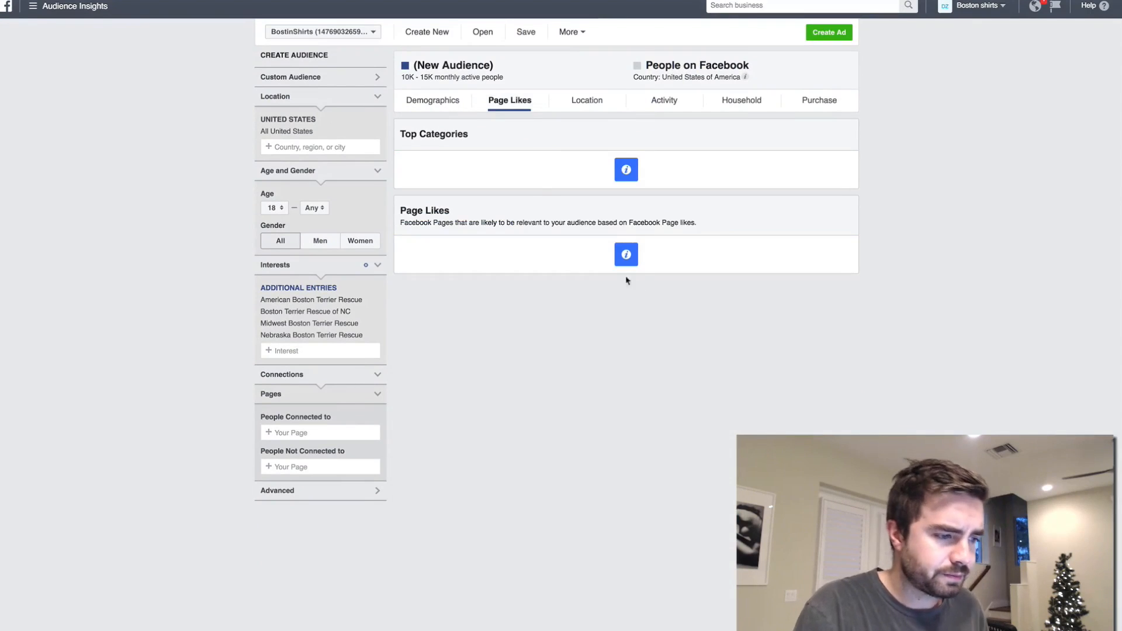
{"action": "mouse_move", "coordinate": [626, 253]}
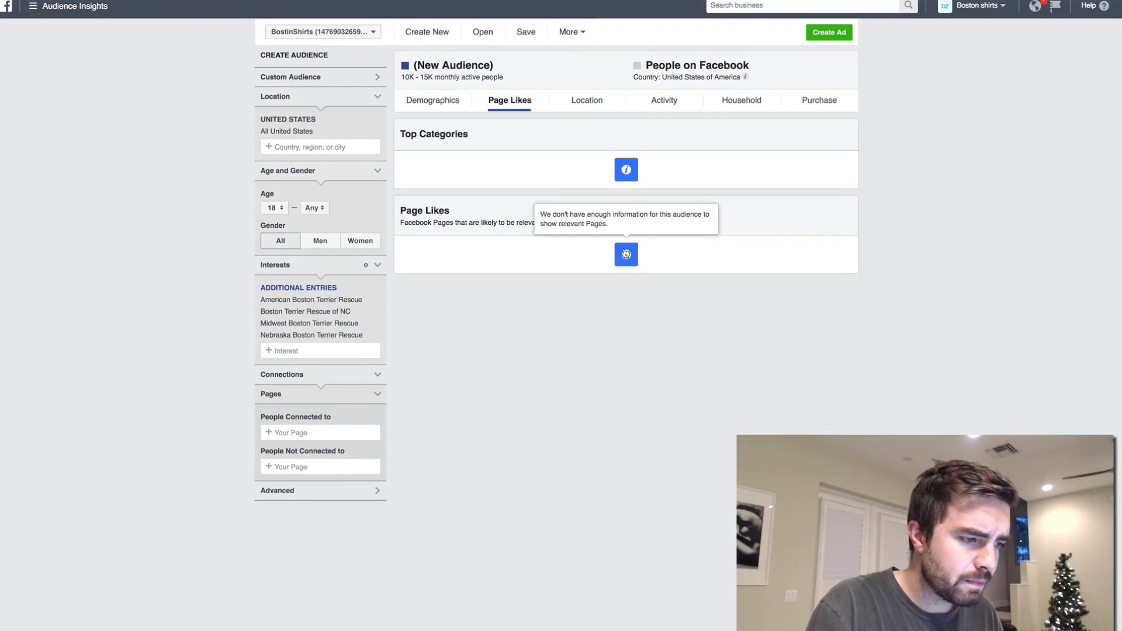
{"action": "left_click", "coordinate": [452, 107]}
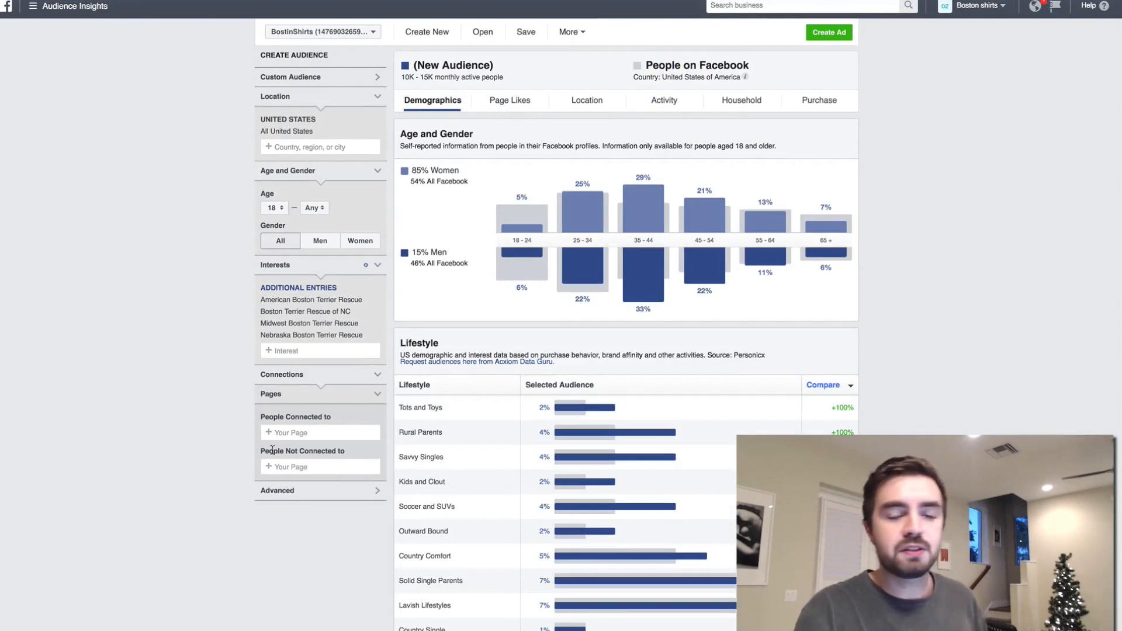
- Examine the audience's lifestyle, relationship status, education level and job title figures, including the share of nurses
{"action": "scroll", "coordinate": [272, 449], "scroll_direction": "down", "scroll_amount": 1}
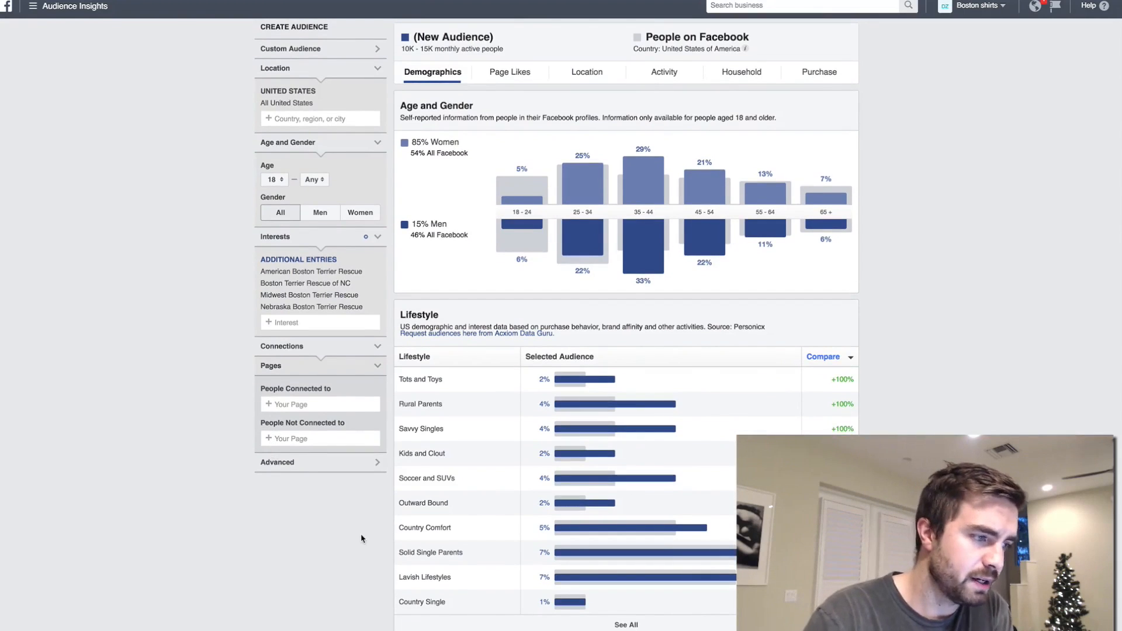
{"action": "scroll", "coordinate": [360, 535], "scroll_direction": "down", "scroll_amount": 5}
{"action": "scroll", "coordinate": [356, 528], "scroll_direction": "down", "scroll_amount": 2}
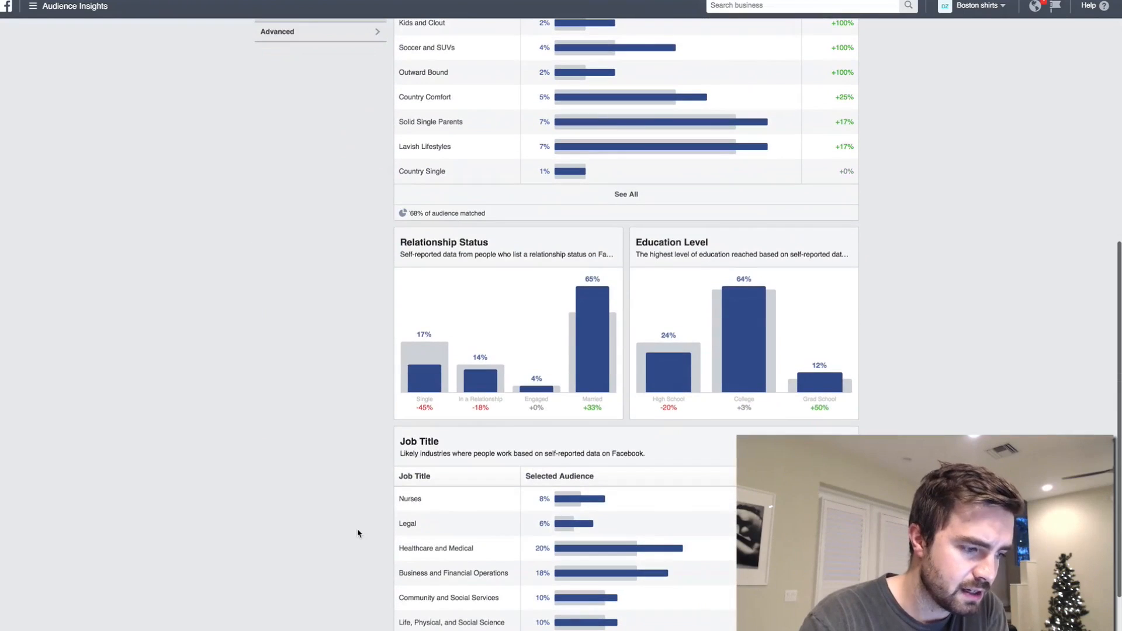
{"action": "mouse_move", "coordinate": [604, 503]}
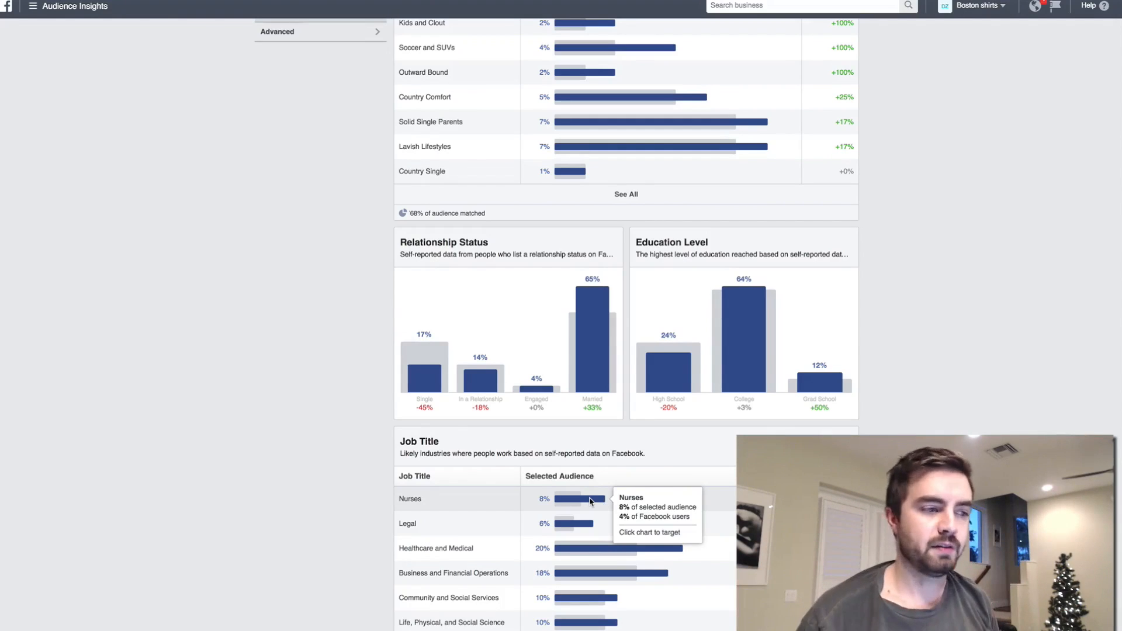
{"action": "scroll", "coordinate": [591, 501], "scroll_direction": "up", "scroll_amount": 15}
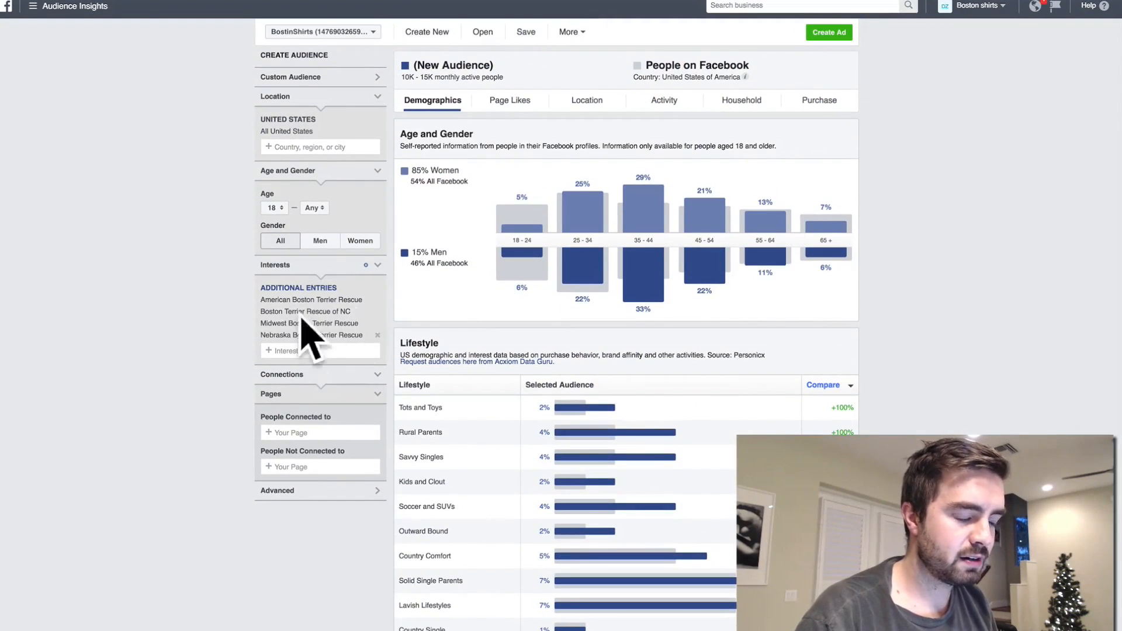
{"action": "left_click", "coordinate": [436, 34]}
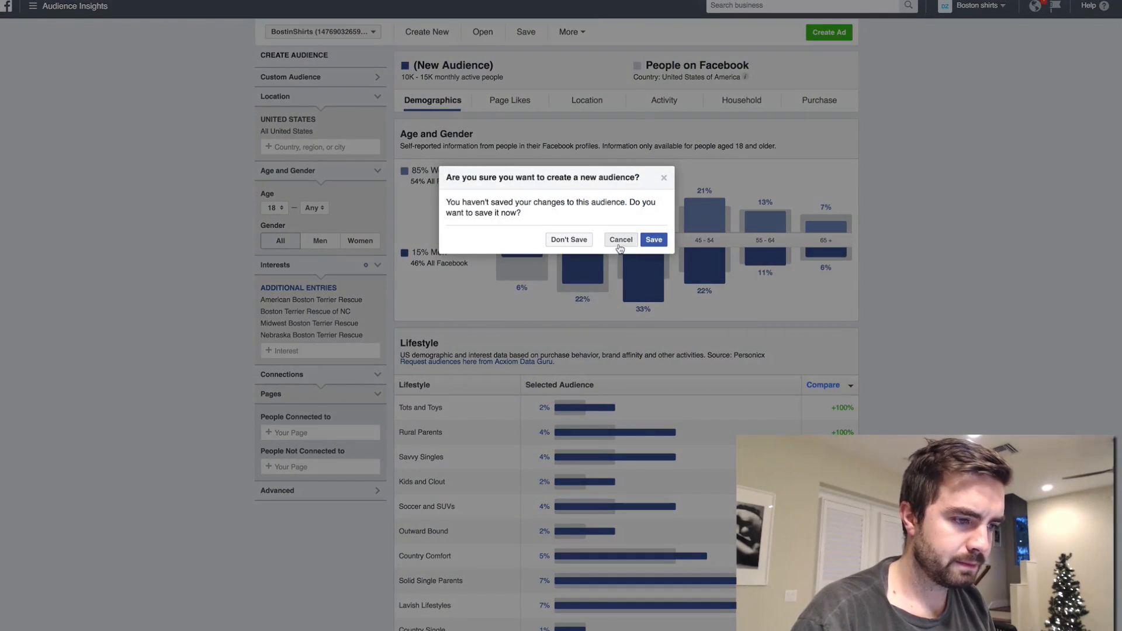
{"action": "left_click", "coordinate": [654, 240]}
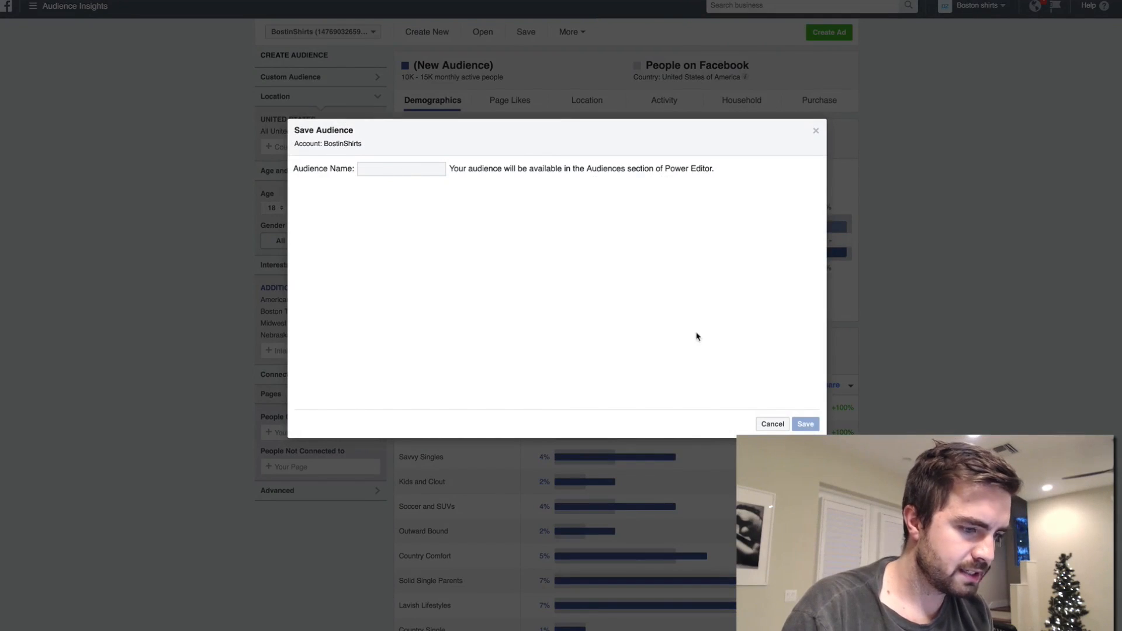
{"action": "left_click", "coordinate": [772, 423]}
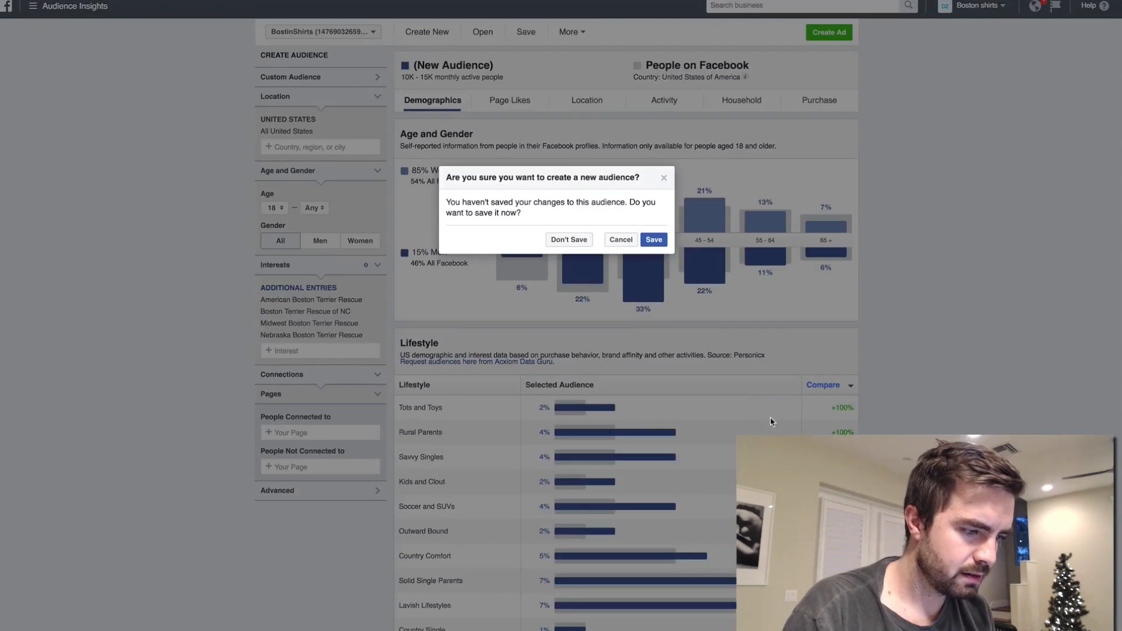
{"action": "left_click", "coordinate": [618, 239]}
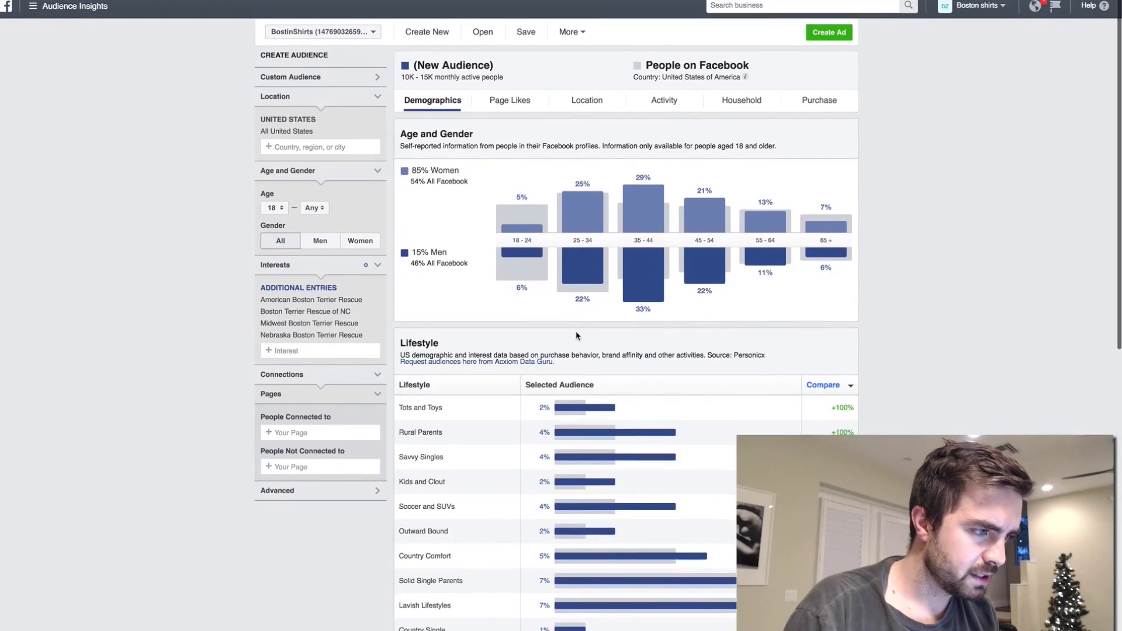
{"action": "scroll", "coordinate": [576, 333], "scroll_direction": "down", "scroll_amount": 10}
{"action": "scroll", "coordinate": [576, 333], "scroll_direction": "up", "scroll_amount": 10}
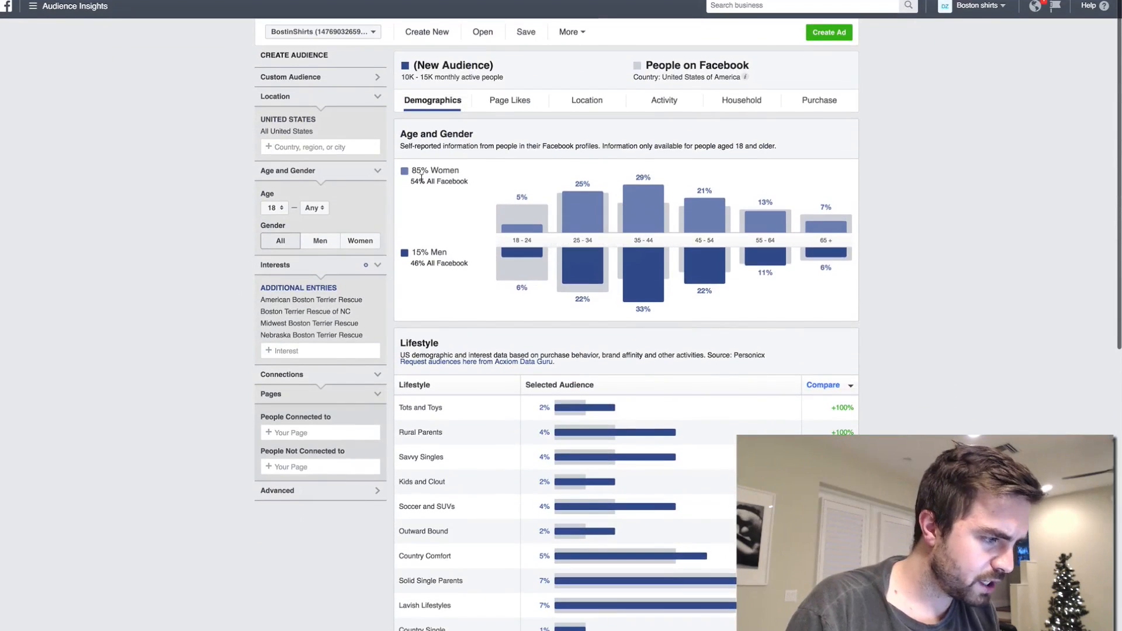
{"action": "left_click", "coordinate": [332, 350]}
{"action": "left_click", "coordinate": [194, 292]}
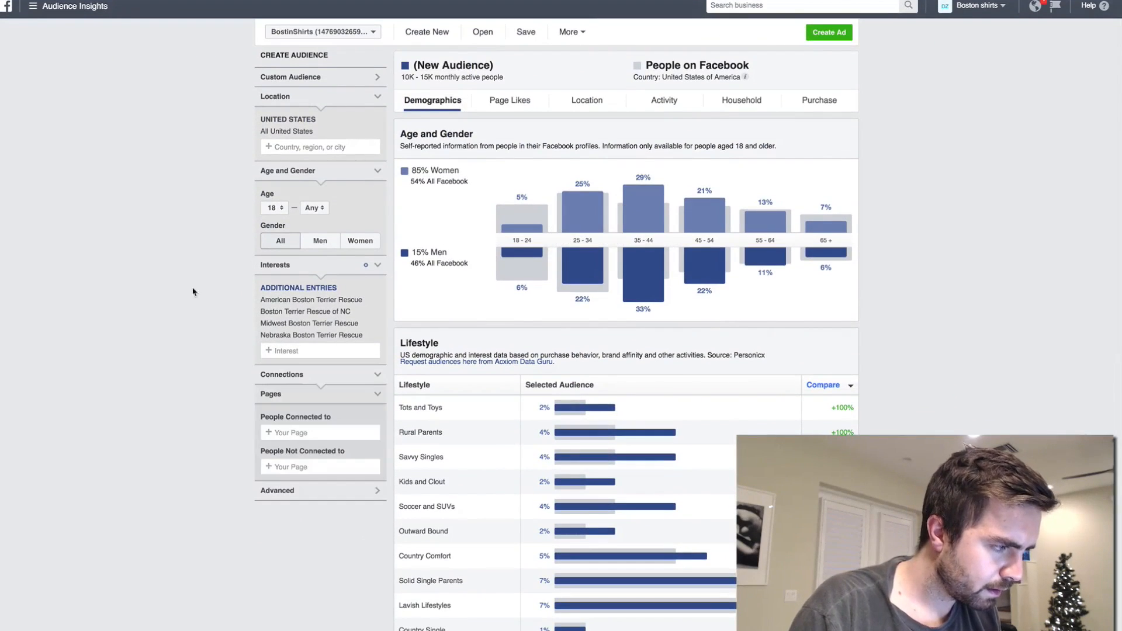
- Save the rescue-interest audience under the name "Boston Terrier Audience Example"
{"action": "left_click", "coordinate": [374, 82]}
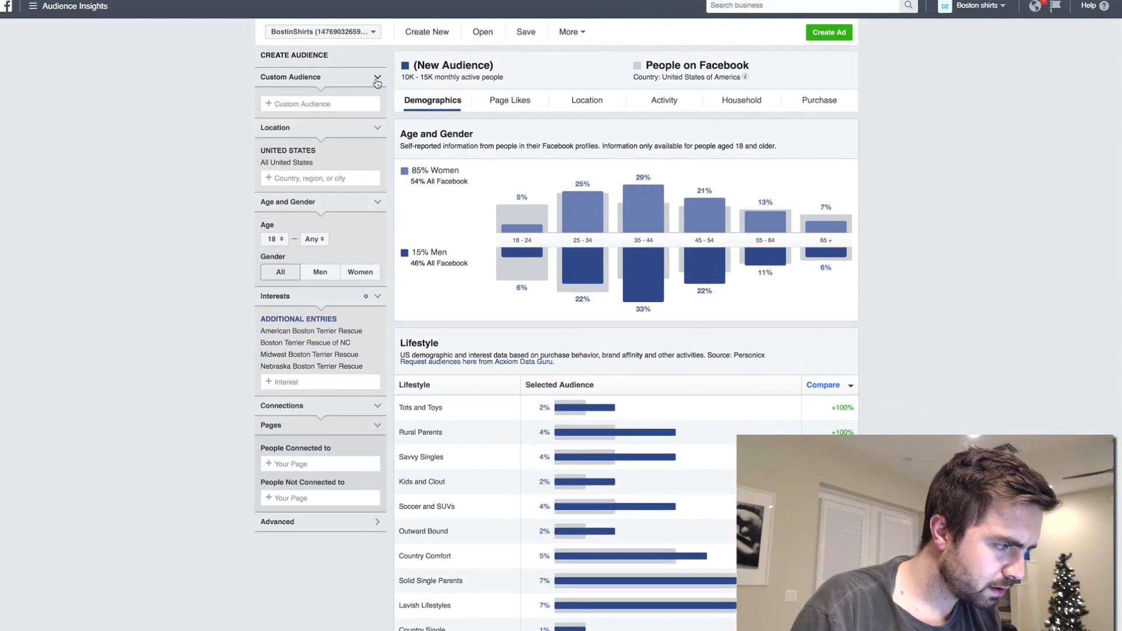
{"action": "left_click", "coordinate": [366, 84]}
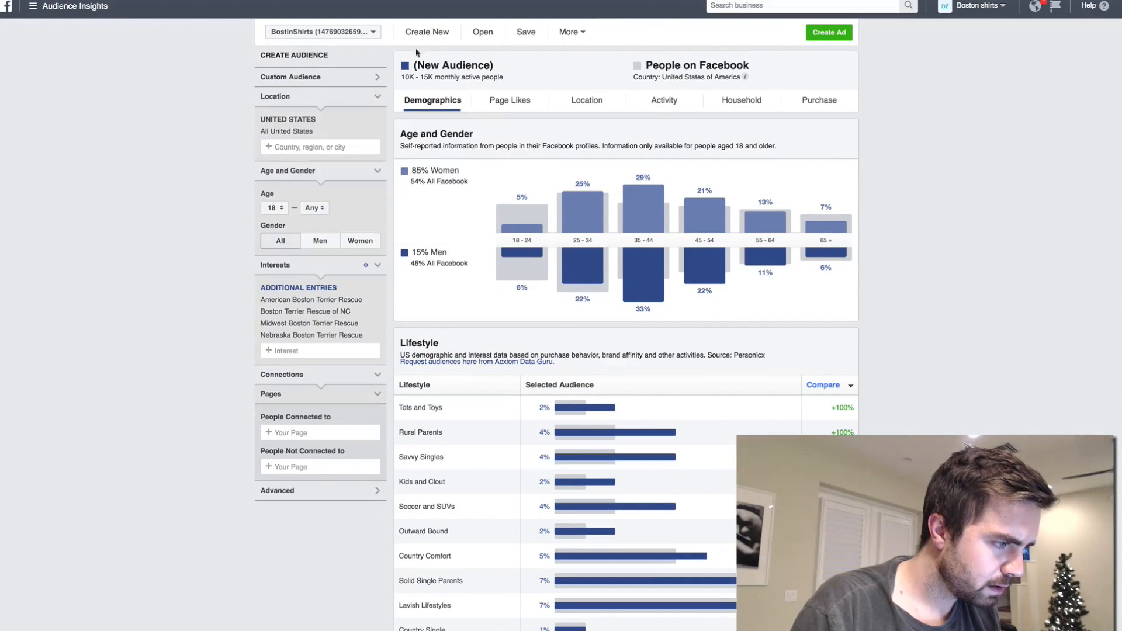
{"action": "left_click", "coordinate": [525, 31]}
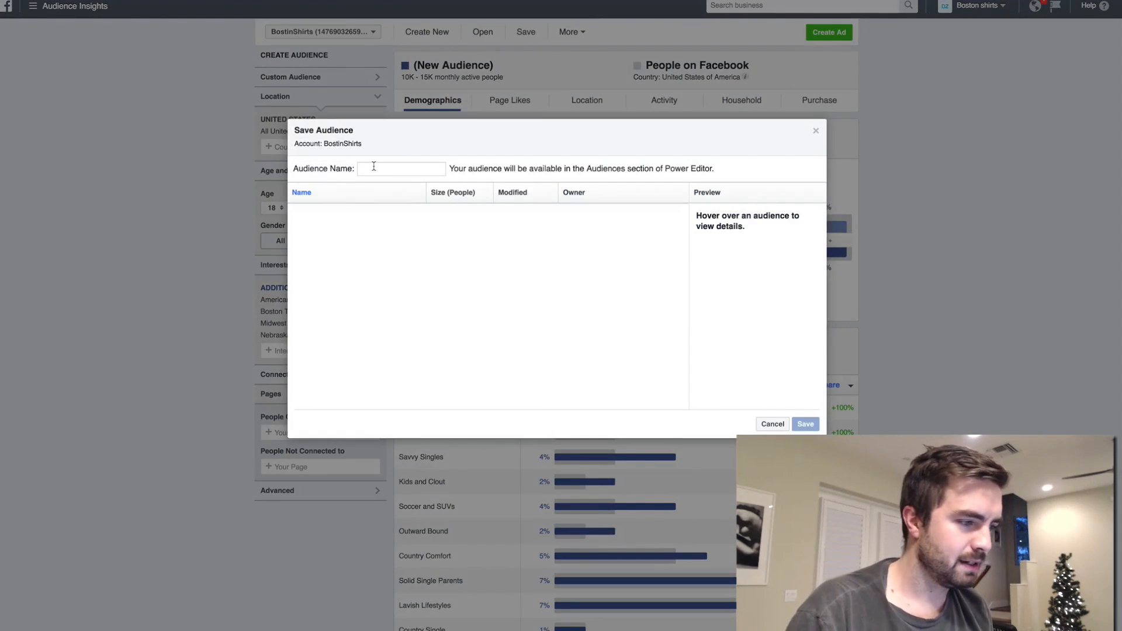
{"action": "type", "text": "Boston Terrier Audience"}
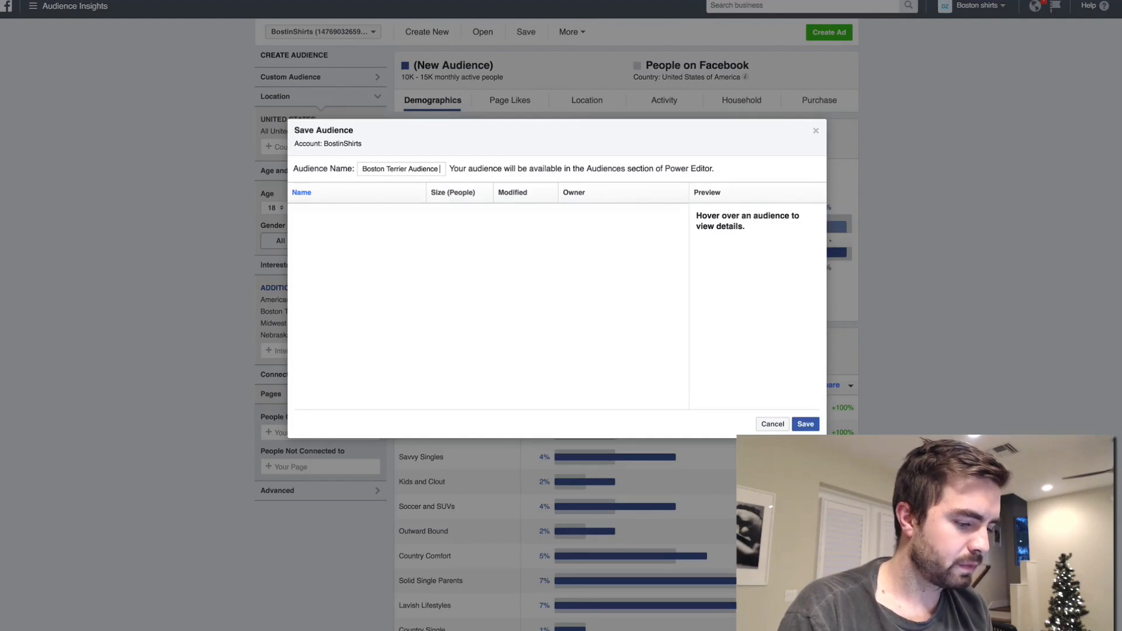
{"action": "type", "text": "Example"}
{"action": "left_click", "coordinate": [805, 427]}
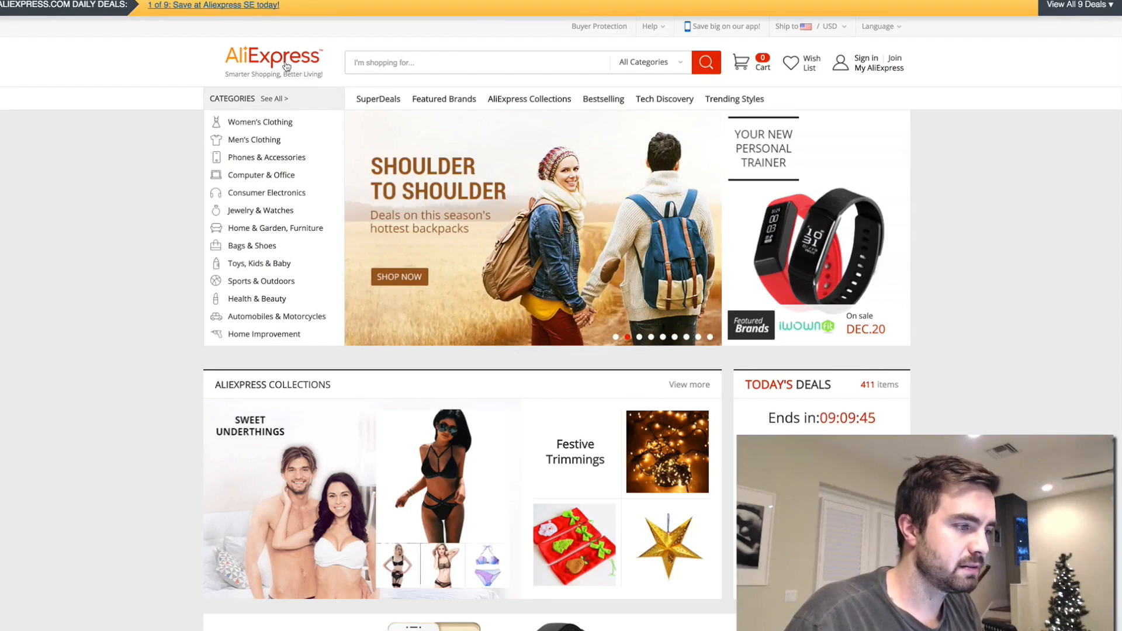
- Switch to AliExpress, search for "boston terrier" and sort the products by orders
{"action": "left_click", "coordinate": [293, 68]}
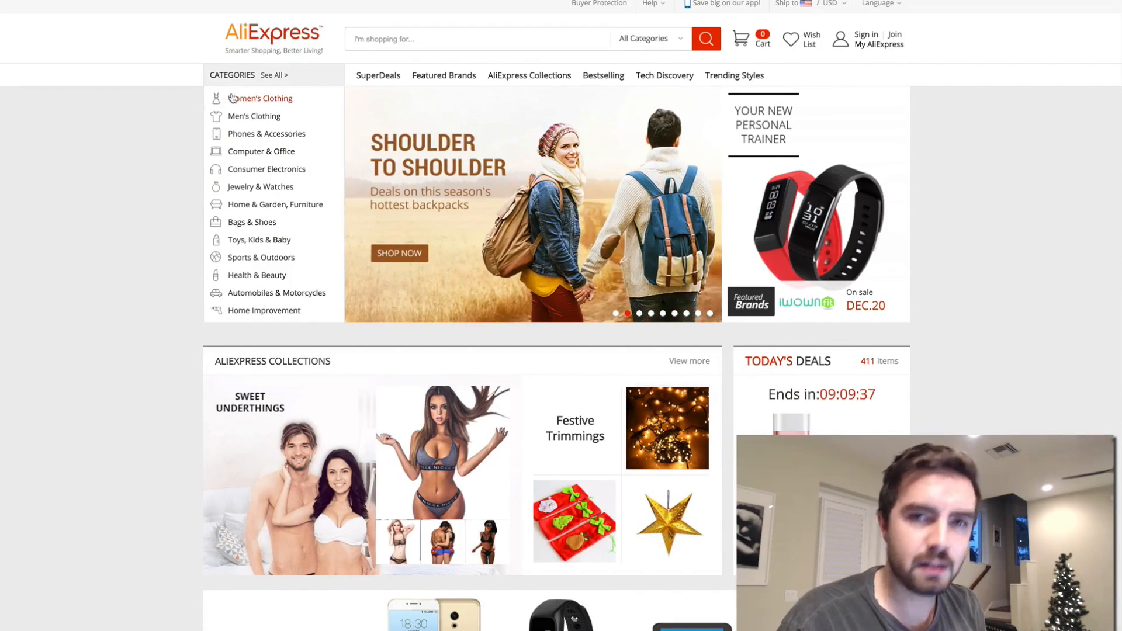
{"action": "left_click", "coordinate": [376, 37]}
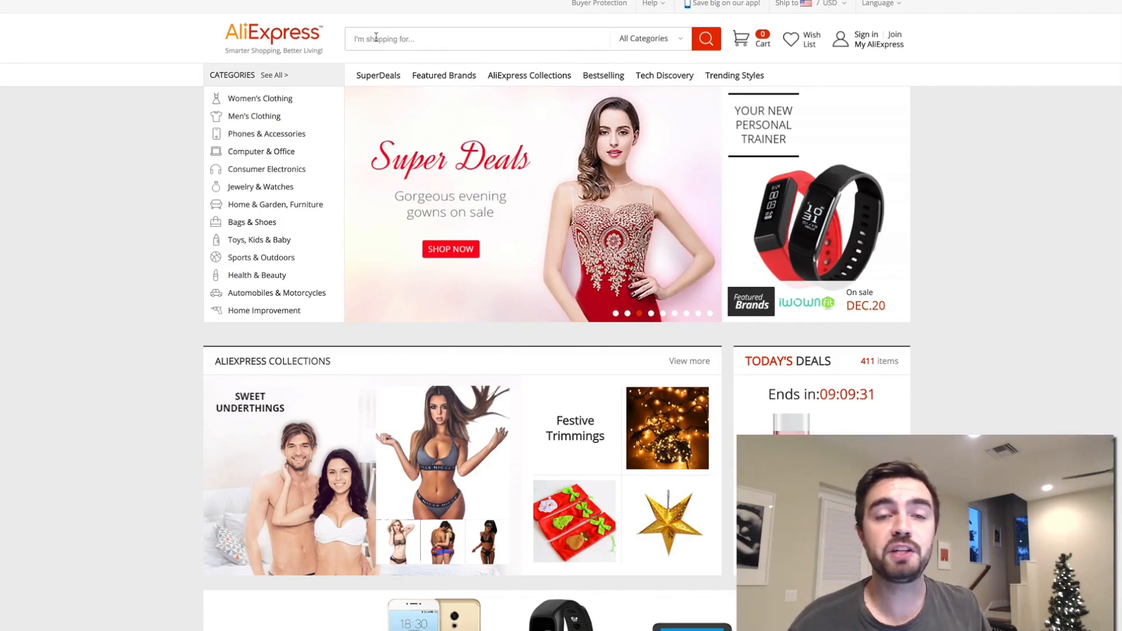
{"action": "type", "text": "boston terrier"}
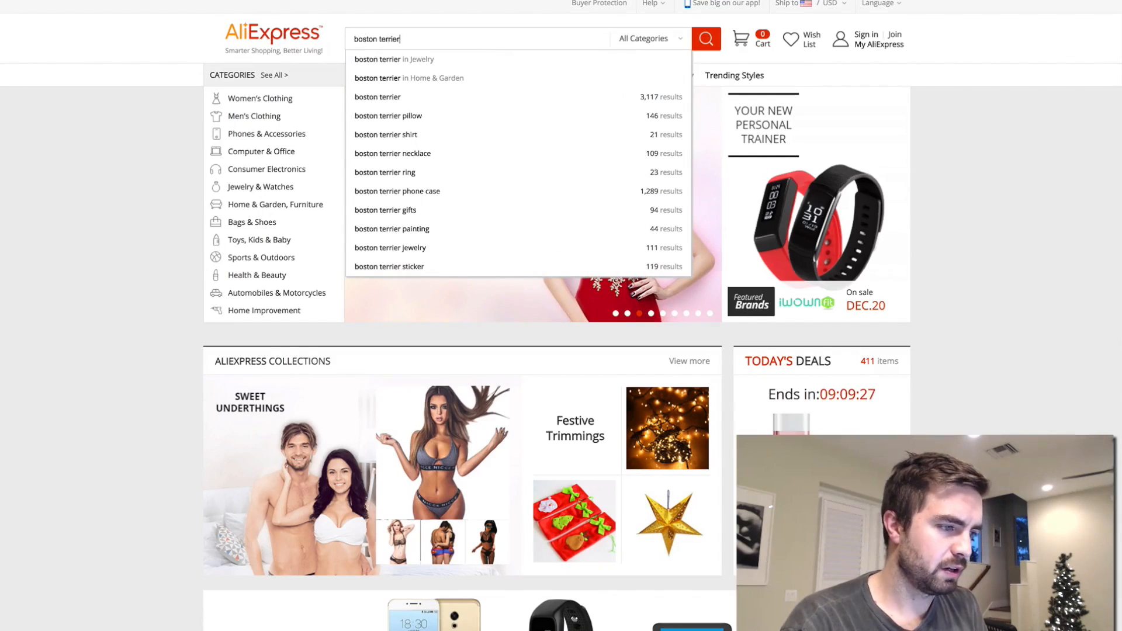
{"action": "key", "text": "Return"}
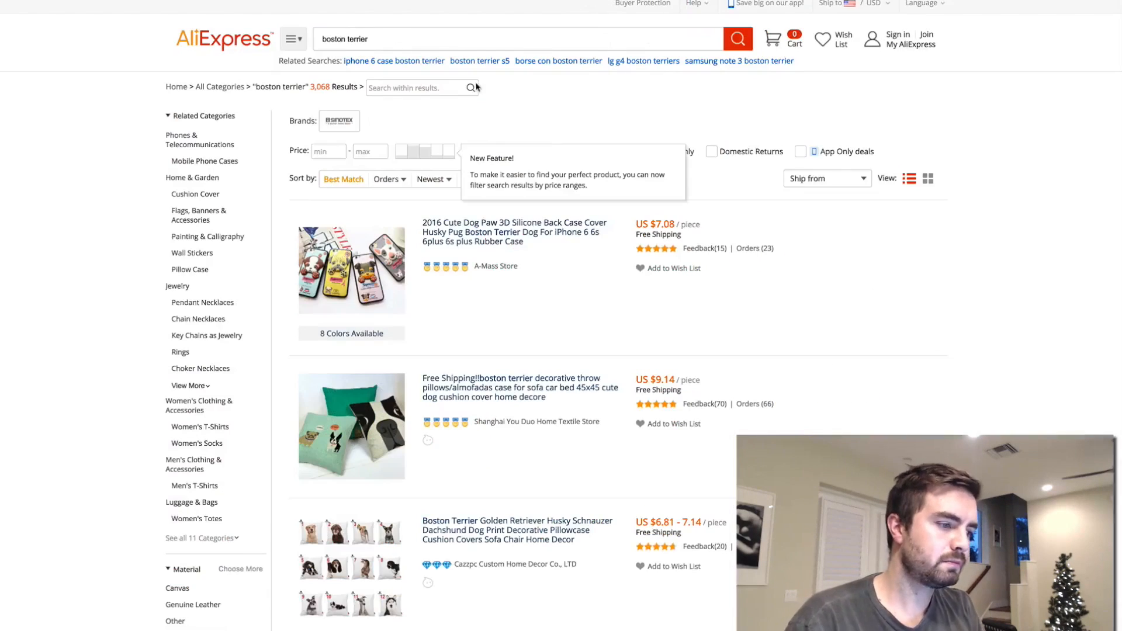
{"action": "left_click", "coordinate": [676, 152]}
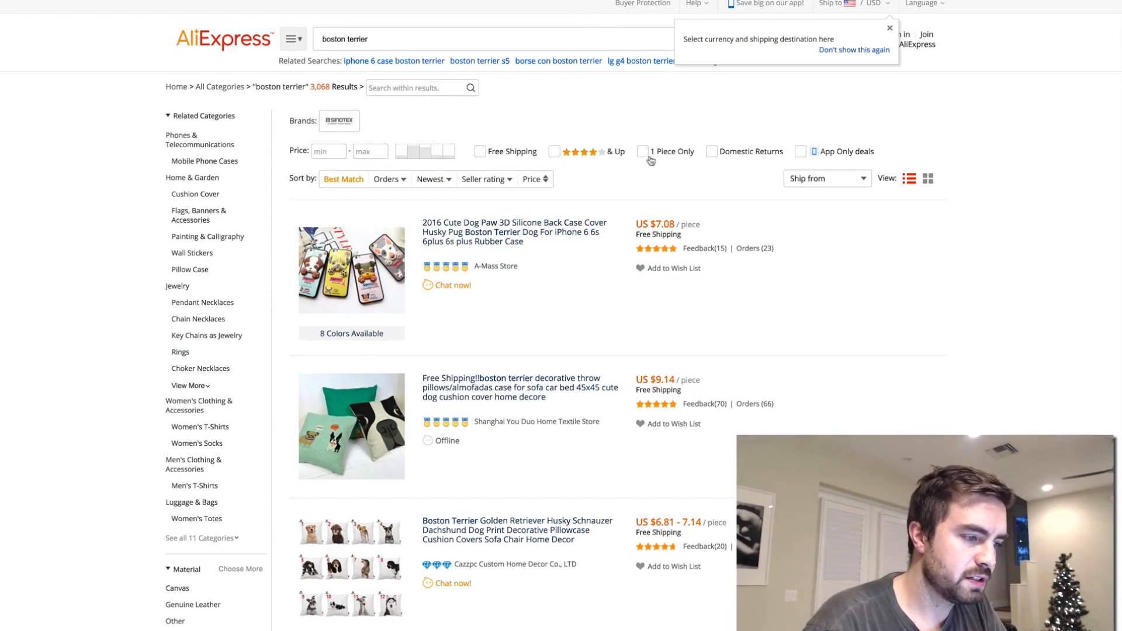
{"action": "left_click", "coordinate": [402, 180]}
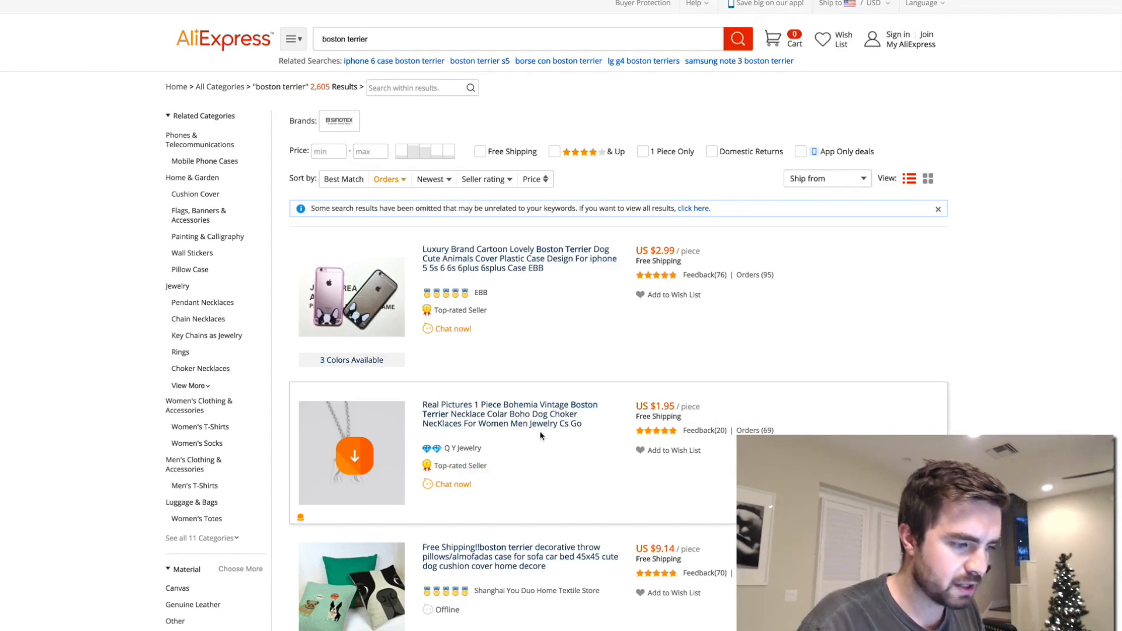
- Examine the most-ordered Boston Terrier products, comparing necklaces, phone cases and pillow covers by price and order count
{"action": "scroll", "coordinate": [609, 440], "scroll_direction": "down", "scroll_amount": 1}
{"action": "scroll", "coordinate": [608, 440], "scroll_direction": "down", "scroll_amount": 5}
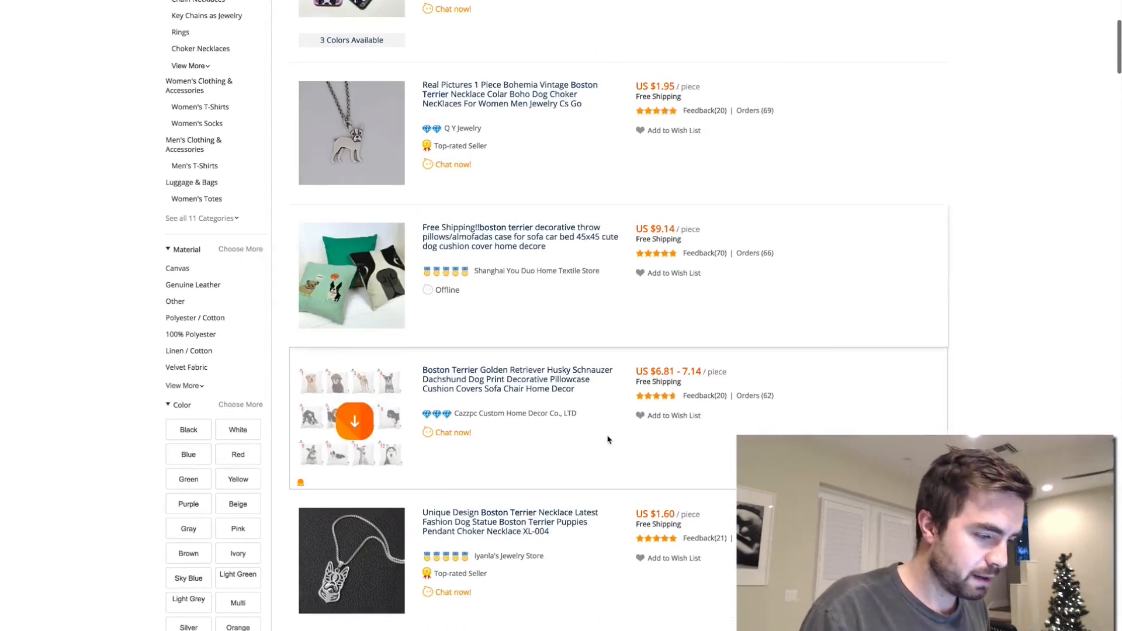
{"action": "scroll", "coordinate": [468, 444], "scroll_direction": "down", "scroll_amount": 1}
{"action": "mouse_move", "coordinate": [492, 488]}
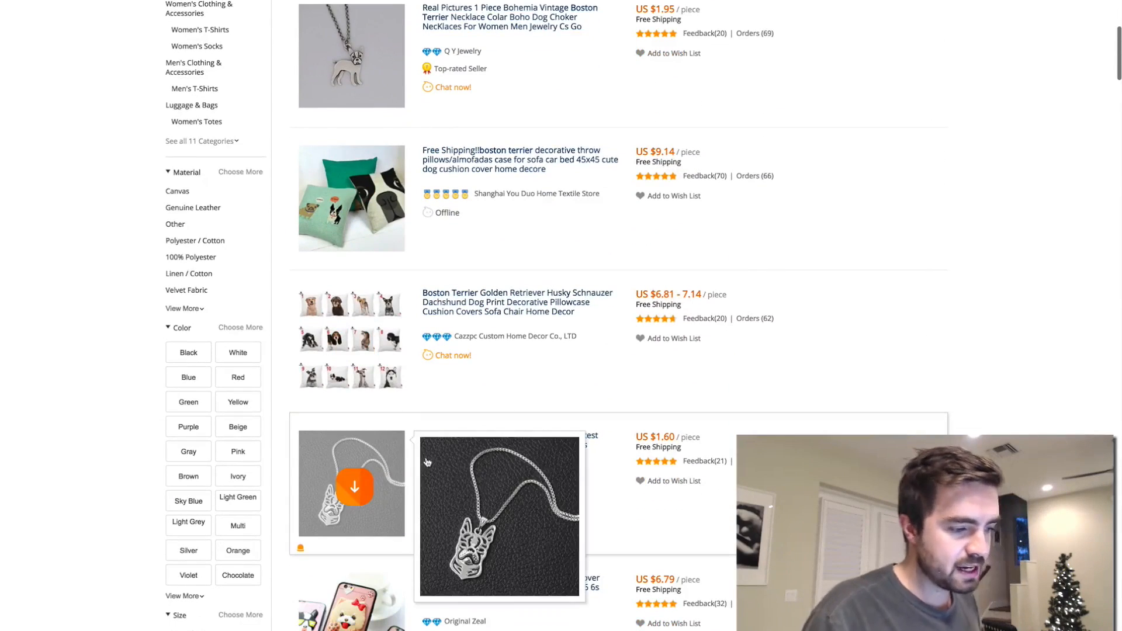
{"action": "scroll", "coordinate": [707, 468], "scroll_direction": "down", "scroll_amount": 4}
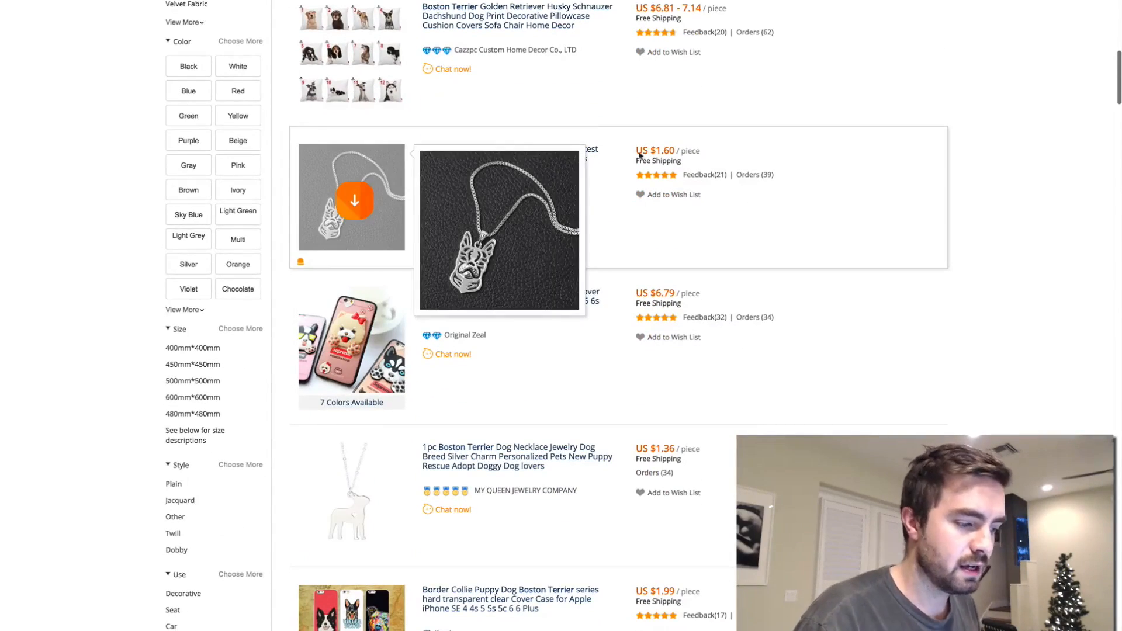
{"action": "scroll", "coordinate": [672, 122], "scroll_direction": "down", "scroll_amount": 3}
{"action": "mouse_move", "coordinate": [447, 313]}
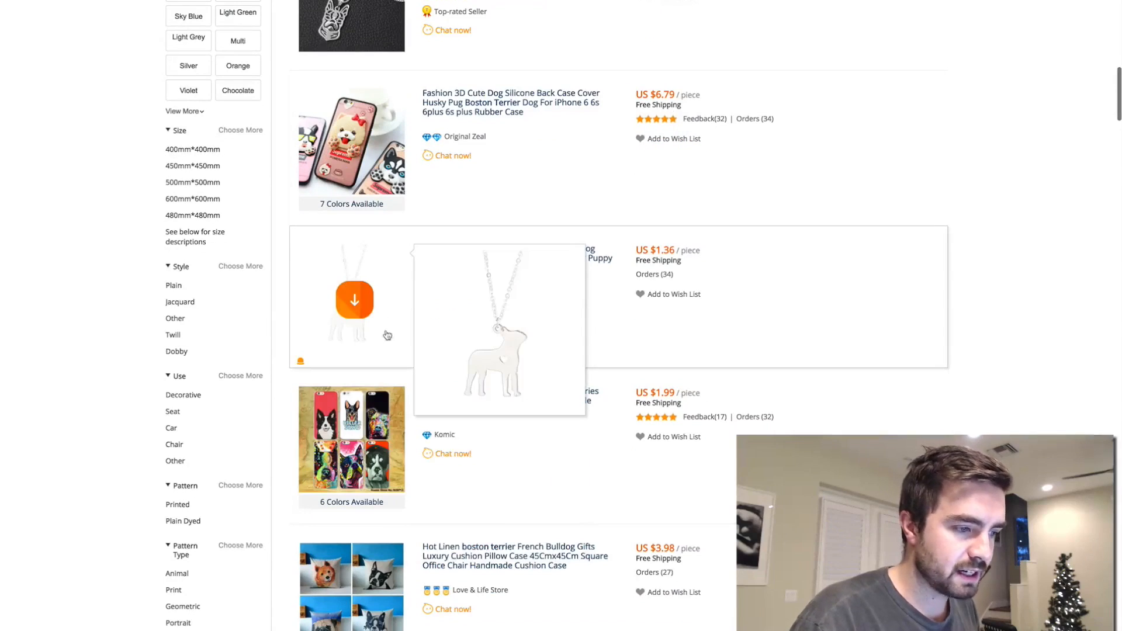
{"action": "scroll", "coordinate": [357, 339], "scroll_direction": "up", "scroll_amount": 3}
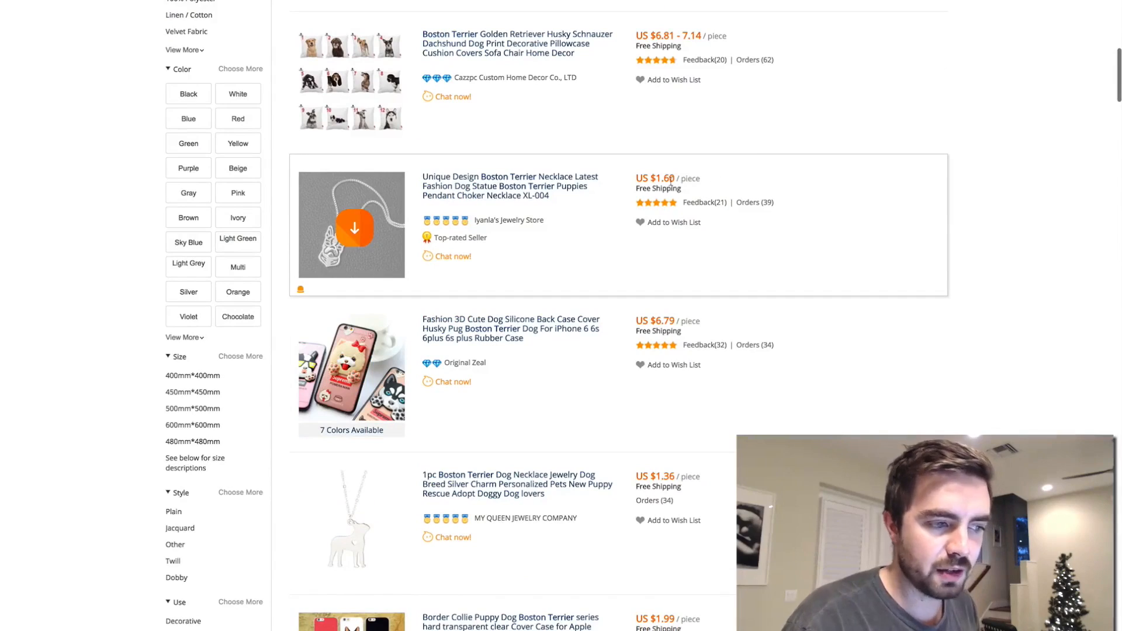
{"action": "scroll", "coordinate": [684, 178], "scroll_direction": "down", "scroll_amount": 9}
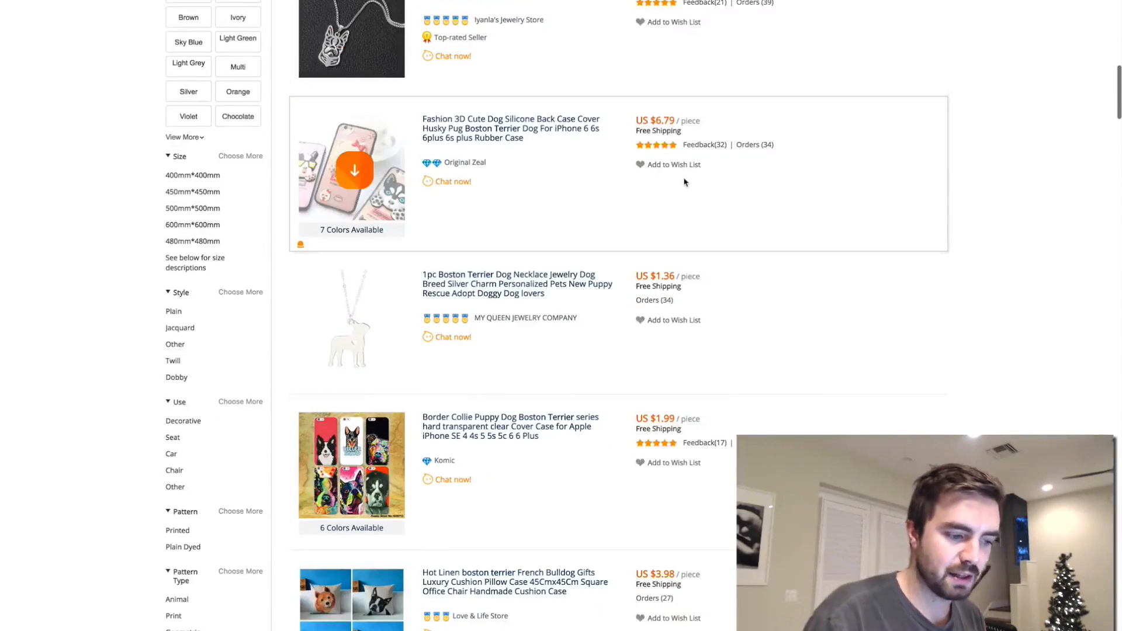
{"action": "scroll", "coordinate": [684, 182], "scroll_direction": "down", "scroll_amount": 15}
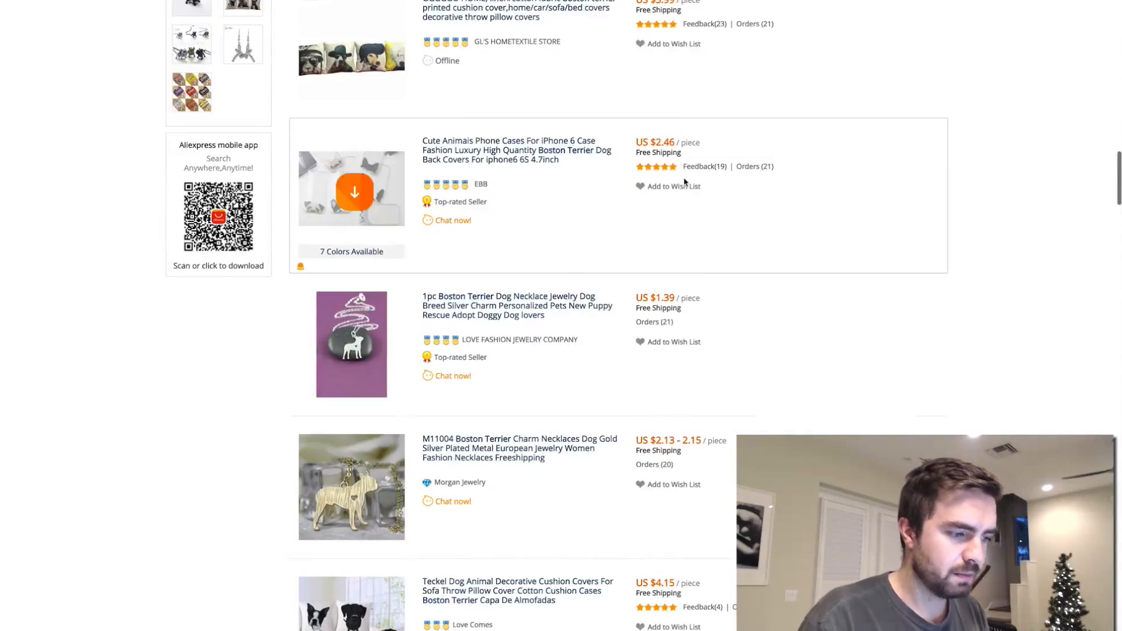
{"action": "scroll", "coordinate": [684, 178], "scroll_direction": "down", "scroll_amount": 6}
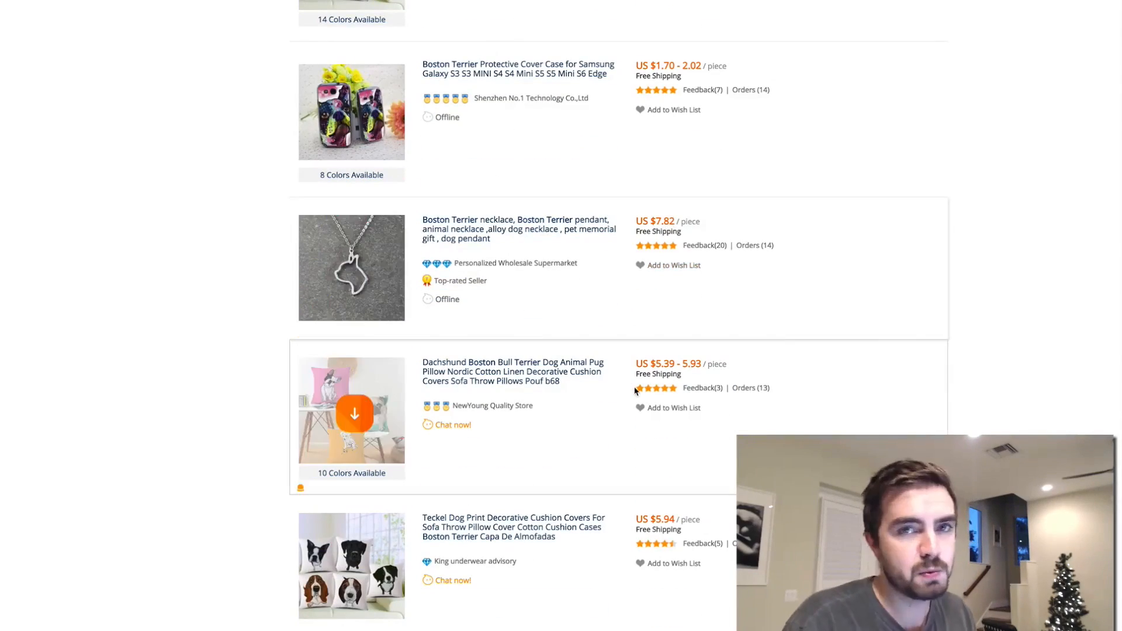
{"action": "scroll", "coordinate": [636, 391], "scroll_direction": "up", "scroll_amount": 20}
{"action": "scroll", "coordinate": [637, 392], "scroll_direction": "down", "scroll_amount": 1}
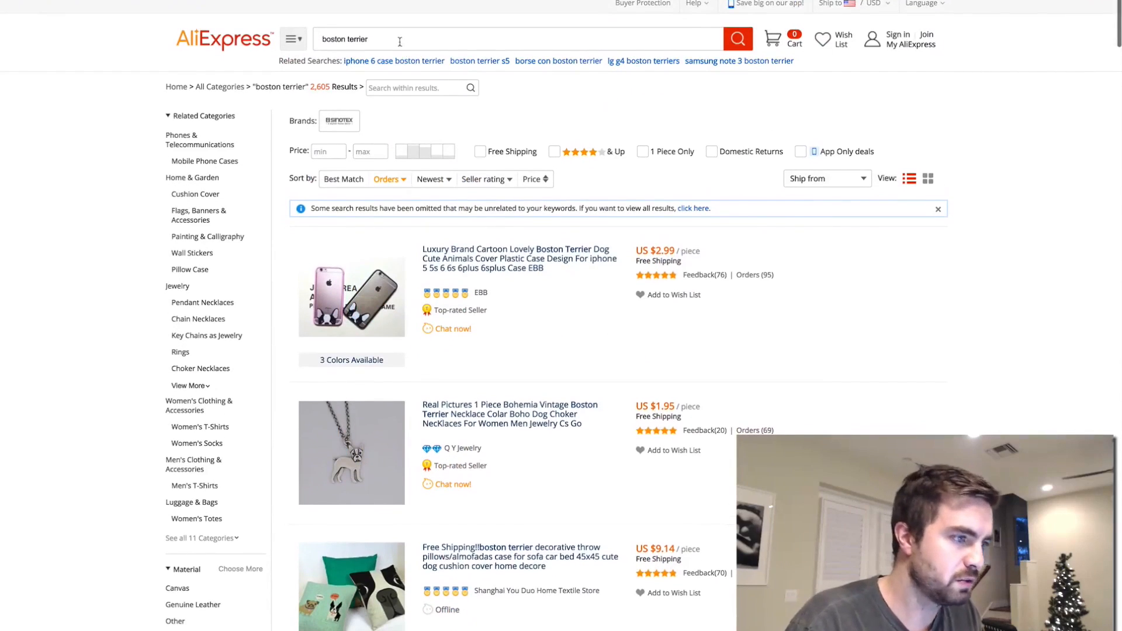
- Search AliExpress for "boston terrier ring" and look through the ring listings and their prices
{"action": "left_click", "coordinate": [404, 97]}
{"action": "type", "text": "ring"}
{"action": "key", "text": "Return"}
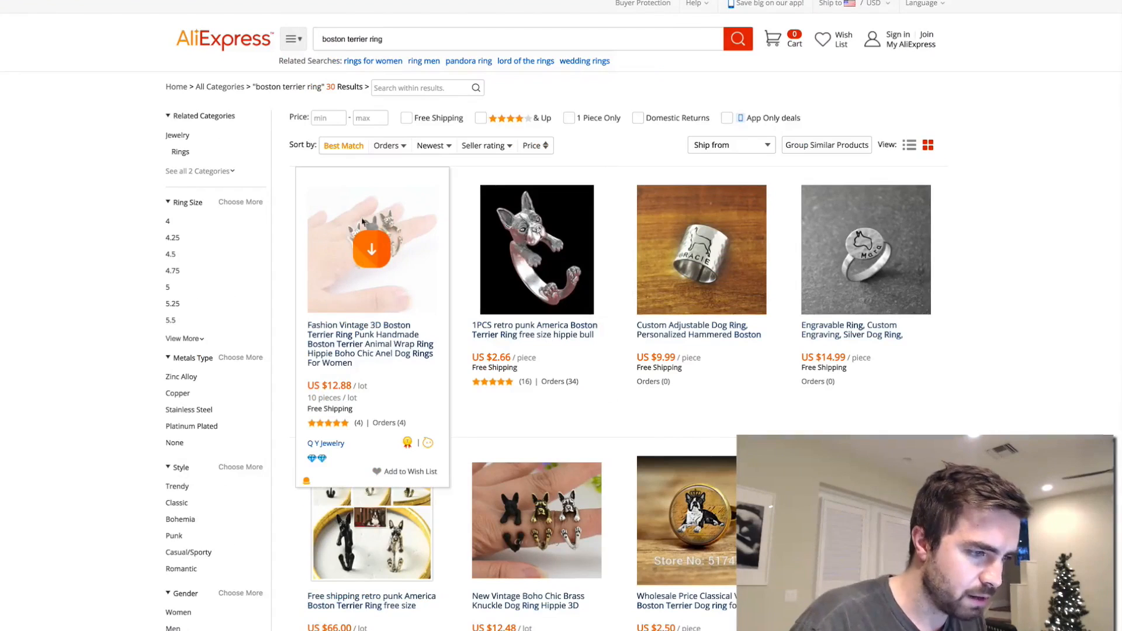
{"action": "scroll", "coordinate": [534, 388], "scroll_direction": "down", "scroll_amount": 2}
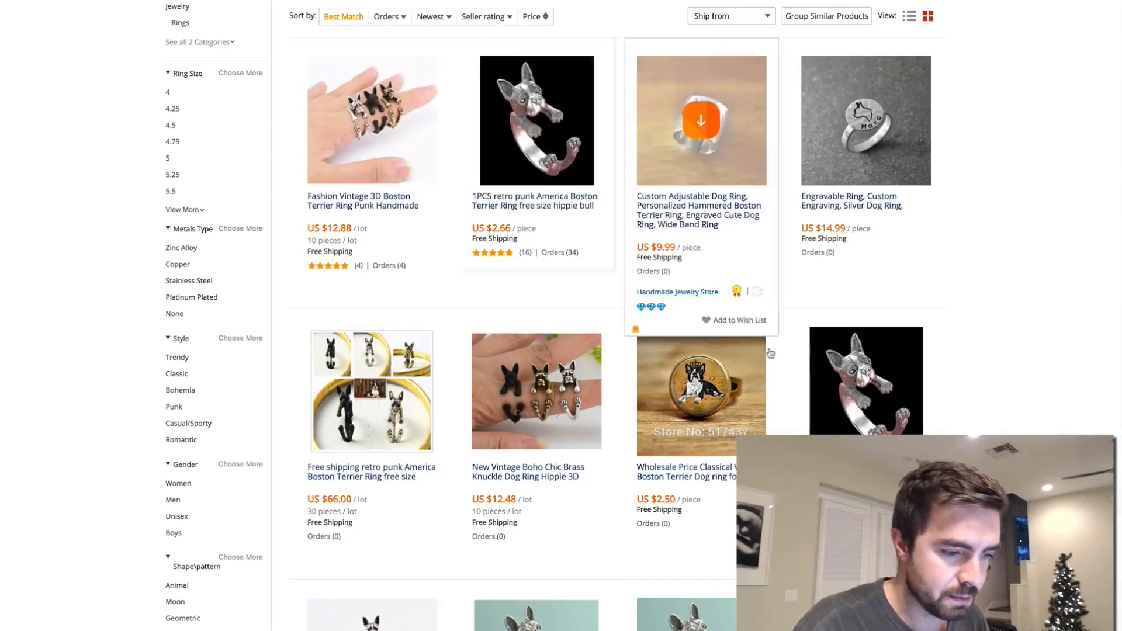
{"action": "scroll", "coordinate": [911, 170], "scroll_direction": "down", "scroll_amount": 5}
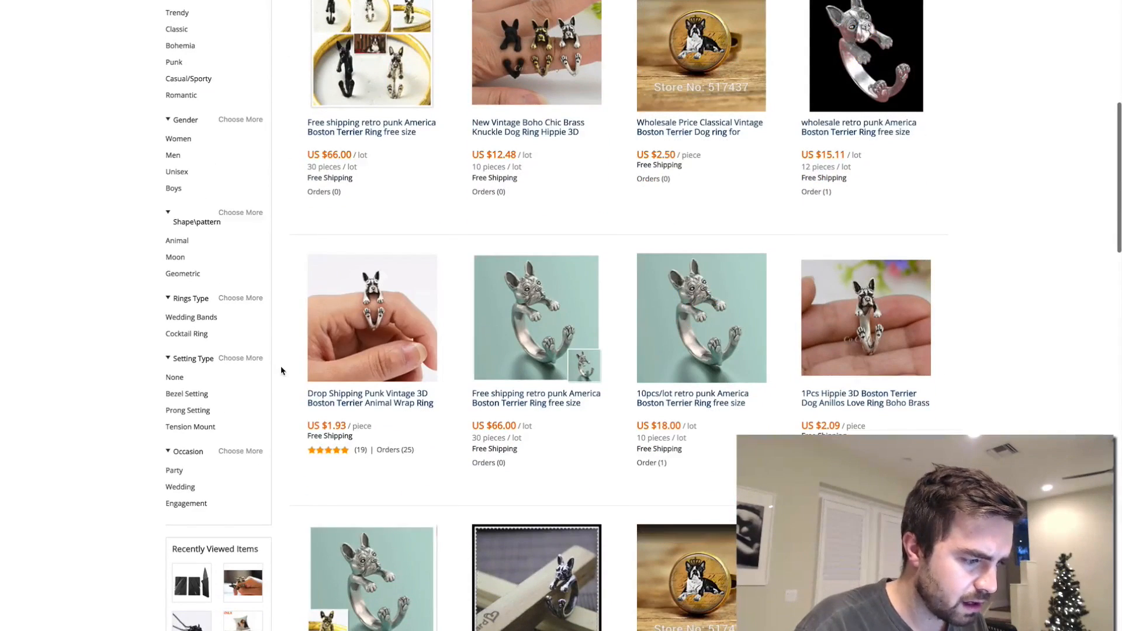
{"action": "scroll", "coordinate": [400, 351], "scroll_direction": "down", "scroll_amount": 3}
{"action": "scroll", "coordinate": [384, 412], "scroll_direction": "up", "scroll_amount": 8}
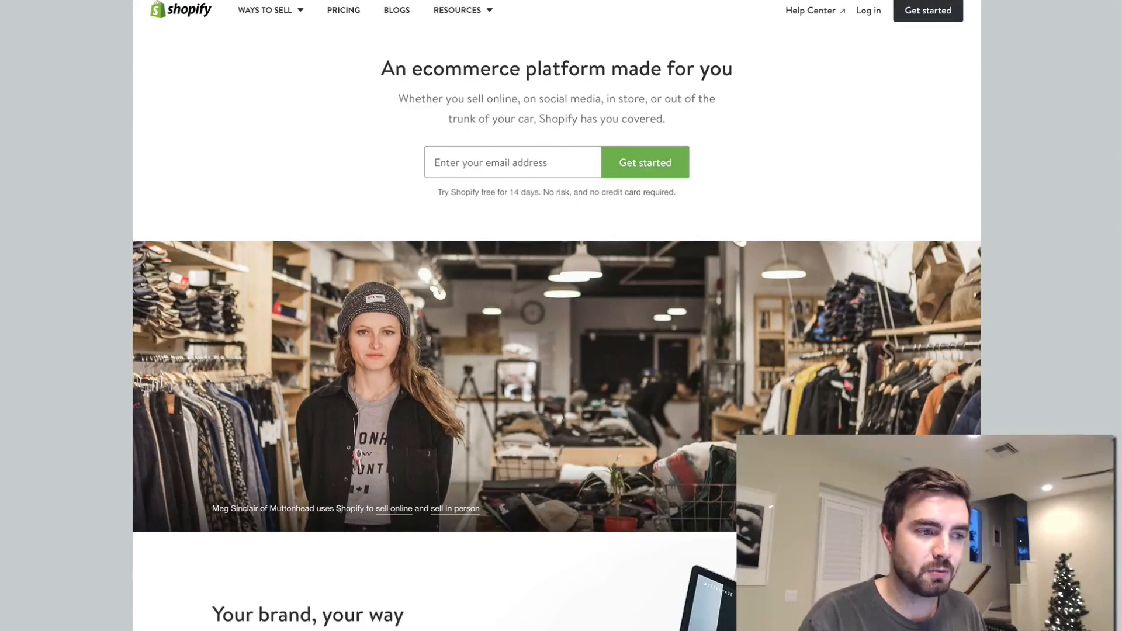
- Switch to Shopify, start the free 14-day trial and create a store named "bostonterrierlovers"
{"action": "left_click", "coordinate": [916, 18]}
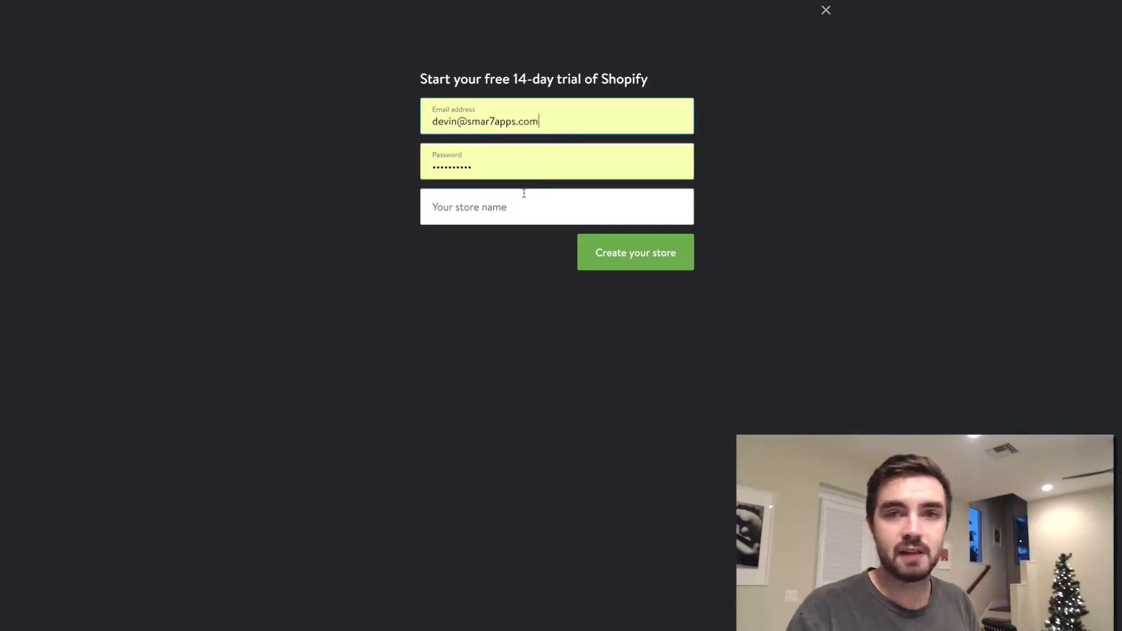
{"action": "left_click", "coordinate": [496, 220]}
{"action": "type", "text": "bo"}
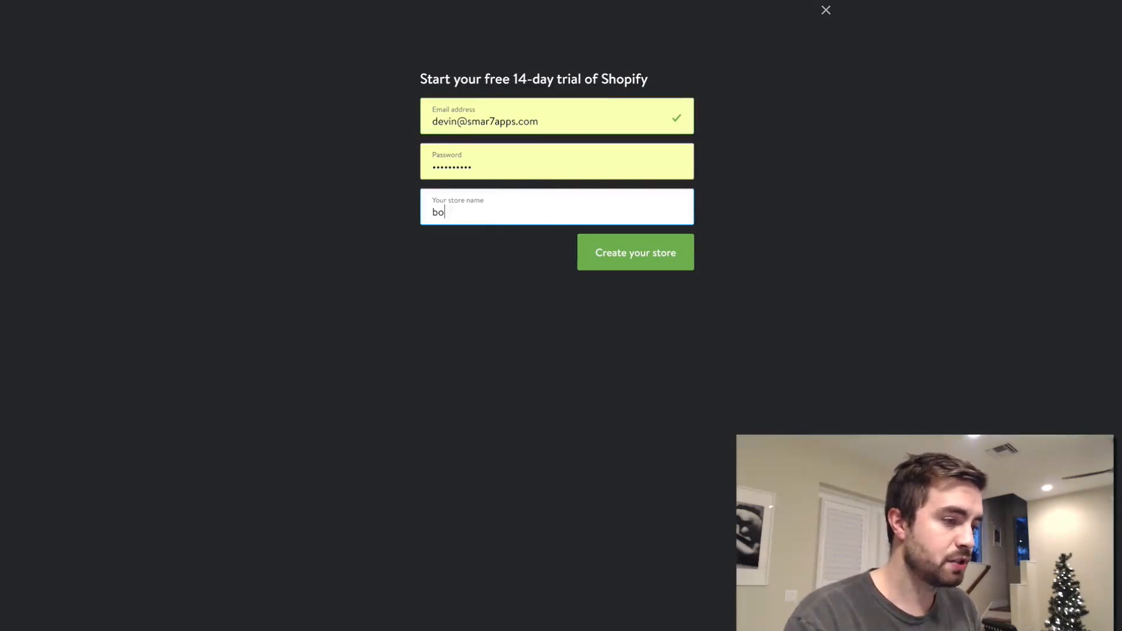
{"action": "type", "text": "stonterrierlovers"}
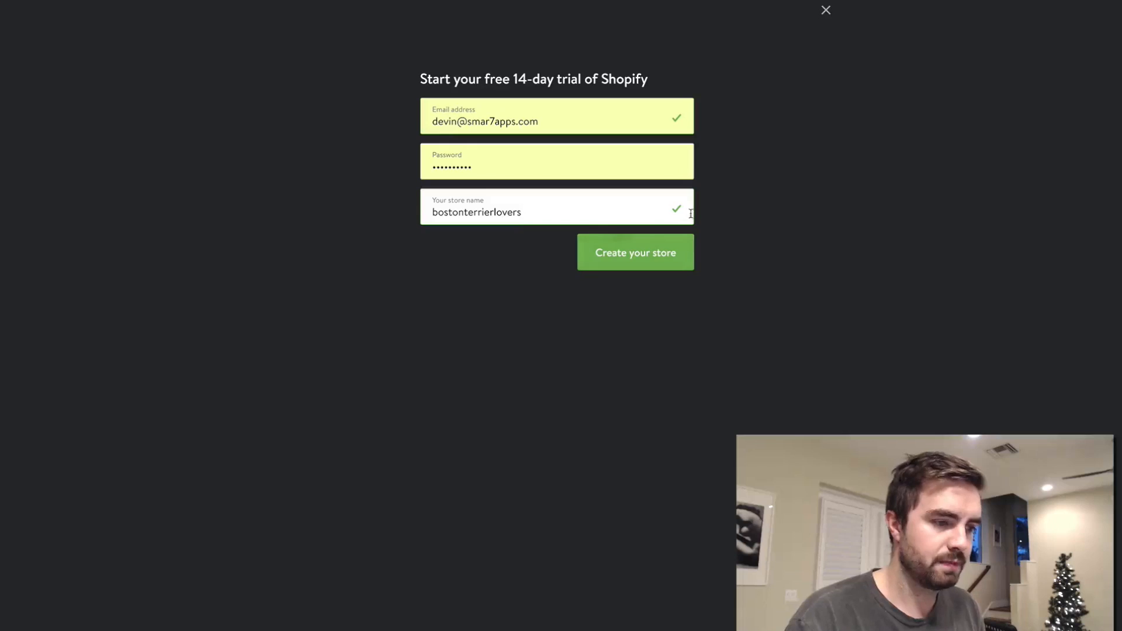
{"action": "left_click", "coordinate": [639, 255]}
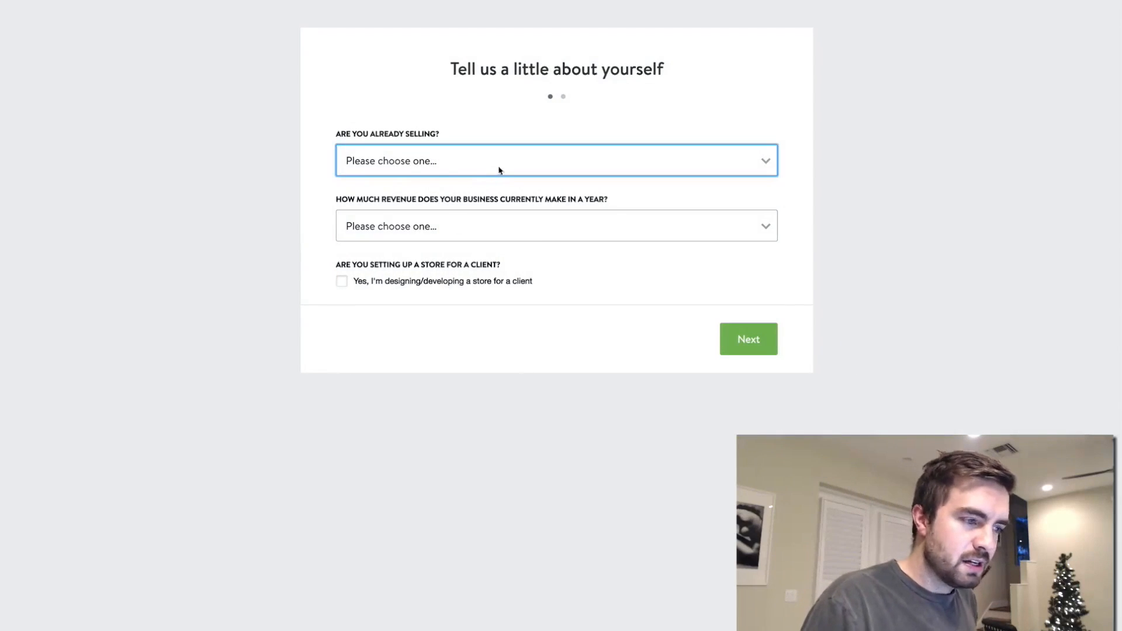
- Answer the store questionnaire with "I'm not selling products yet" and "$0 (I'm just getting started)", and continue to the address form
{"action": "left_click", "coordinate": [495, 172]}
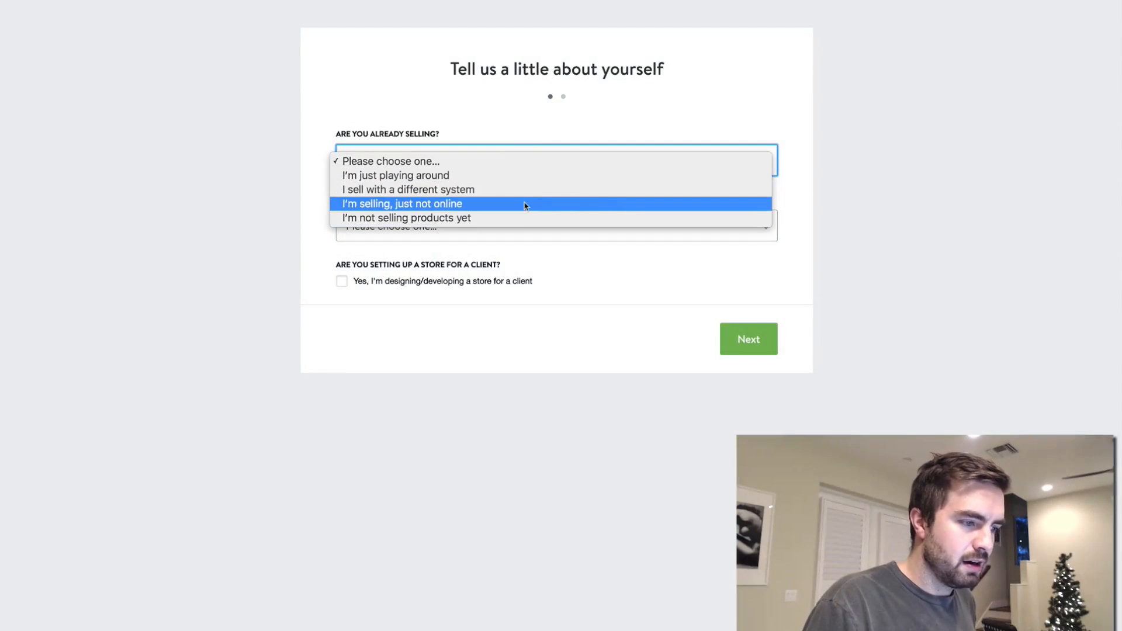
{"action": "left_click", "coordinate": [511, 217]}
{"action": "left_click", "coordinate": [466, 226]}
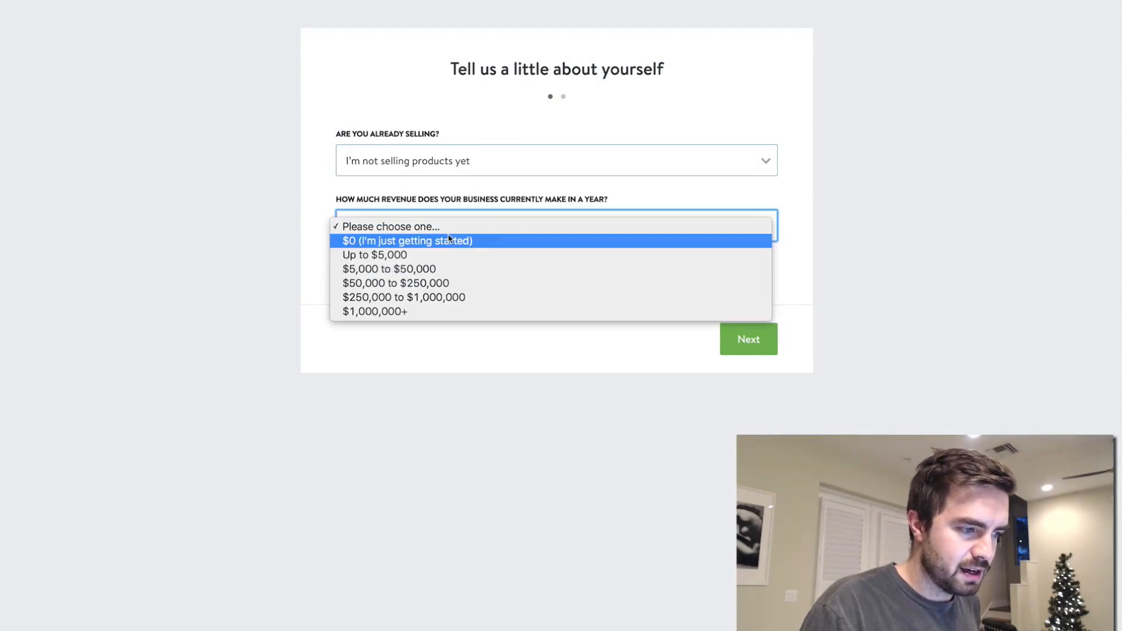
{"action": "left_click", "coordinate": [471, 243]}
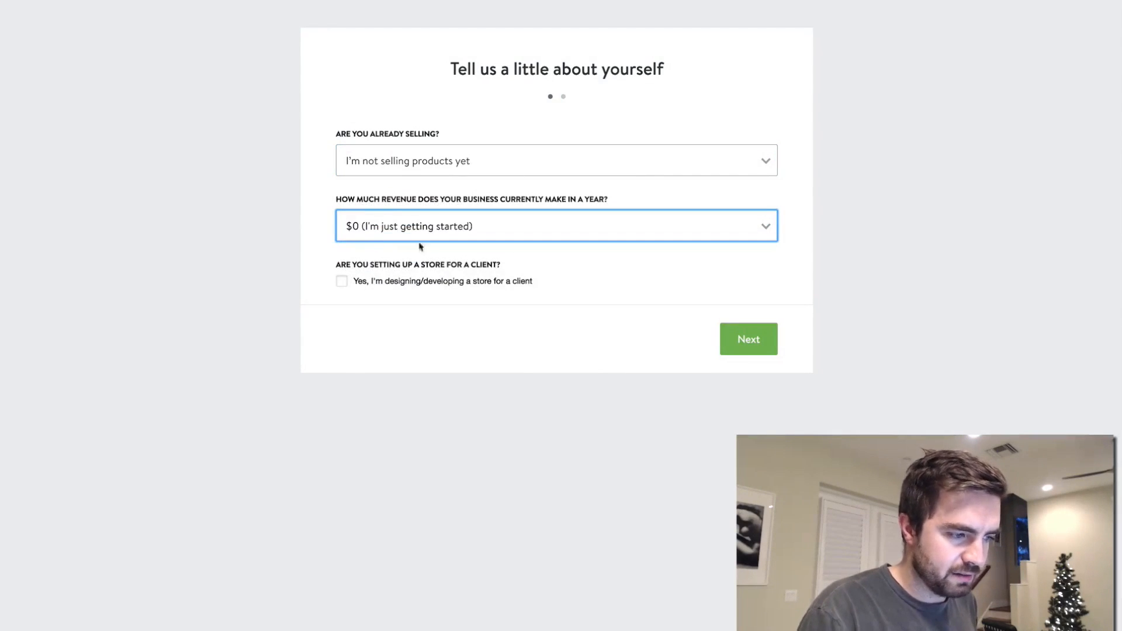
{"action": "left_click", "coordinate": [749, 339]}
- Enter the store owner's first name, last name and street address in the address form
{"action": "left_click", "coordinate": [484, 156]}
{"action": "key", "text": "Tab"}
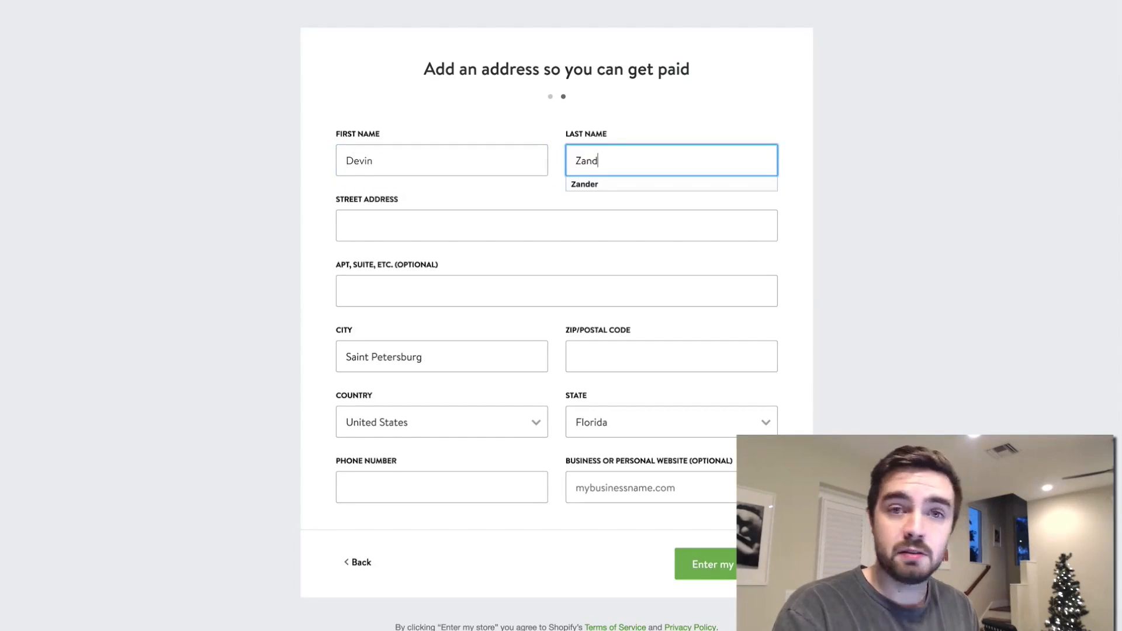
{"action": "key", "text": "Tab"}
{"action": "type", "text": "1325"}
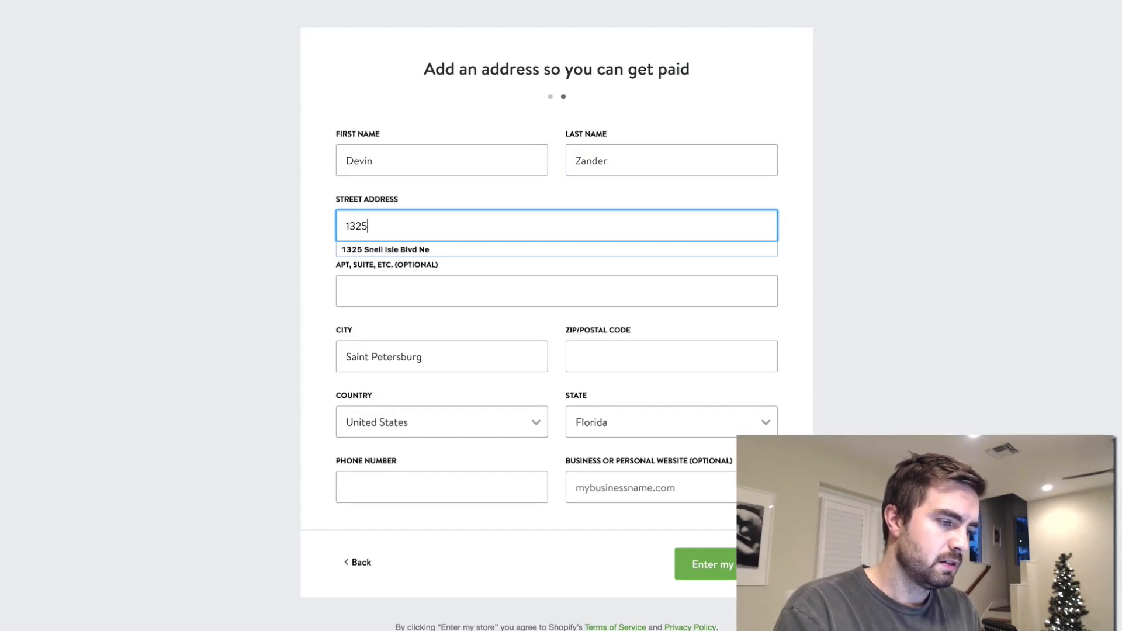
{"action": "left_click", "coordinate": [478, 255]}
- Fill in the postal code and phone number in the store owner's address form
{"action": "left_click", "coordinate": [614, 355]}
{"action": "type", "text": "33704"}
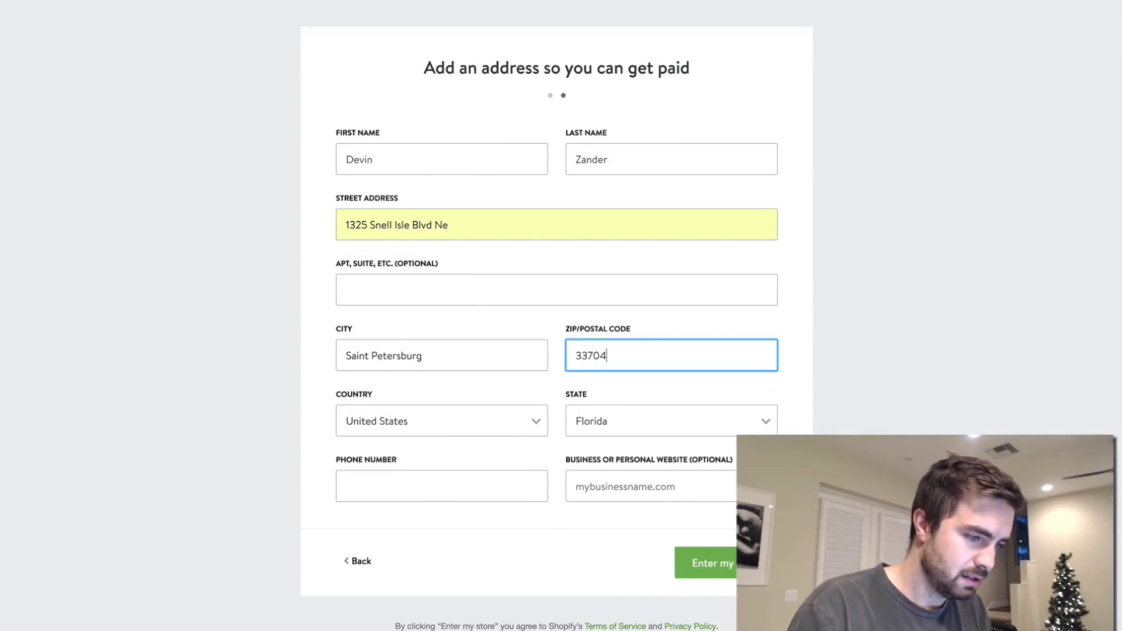
{"action": "left_click", "coordinate": [498, 488]}
{"action": "type", "text": "7277777777"}
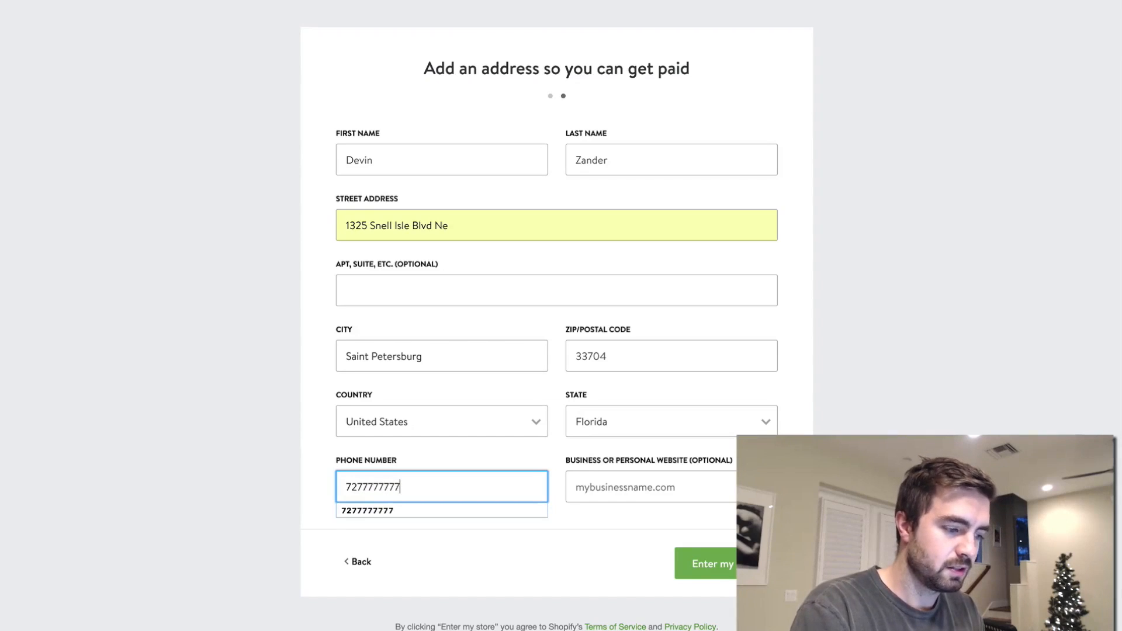
- Submit the address form to enter the new store and open its online storefront
{"action": "key", "text": "Tab"}
{"action": "left_click", "coordinate": [717, 563]}
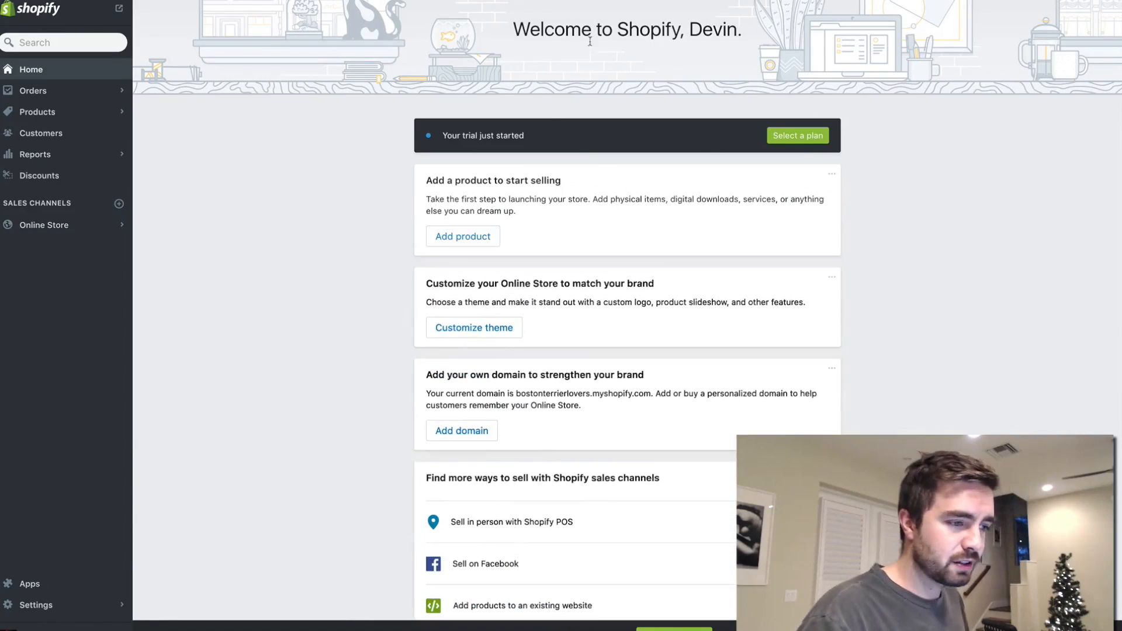
{"action": "left_click", "coordinate": [119, 9]}
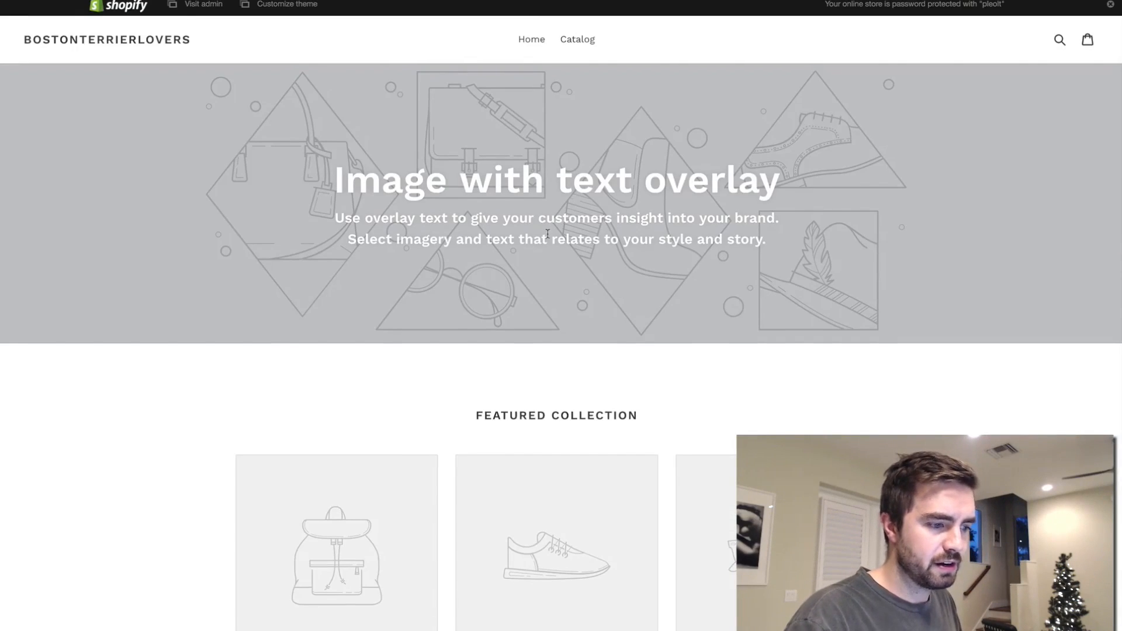
- Look through the storefront's default homepage, from the featured collection to the image-with-text and slideshow sections
{"action": "scroll", "coordinate": [548, 233], "scroll_direction": "down", "scroll_amount": 3}
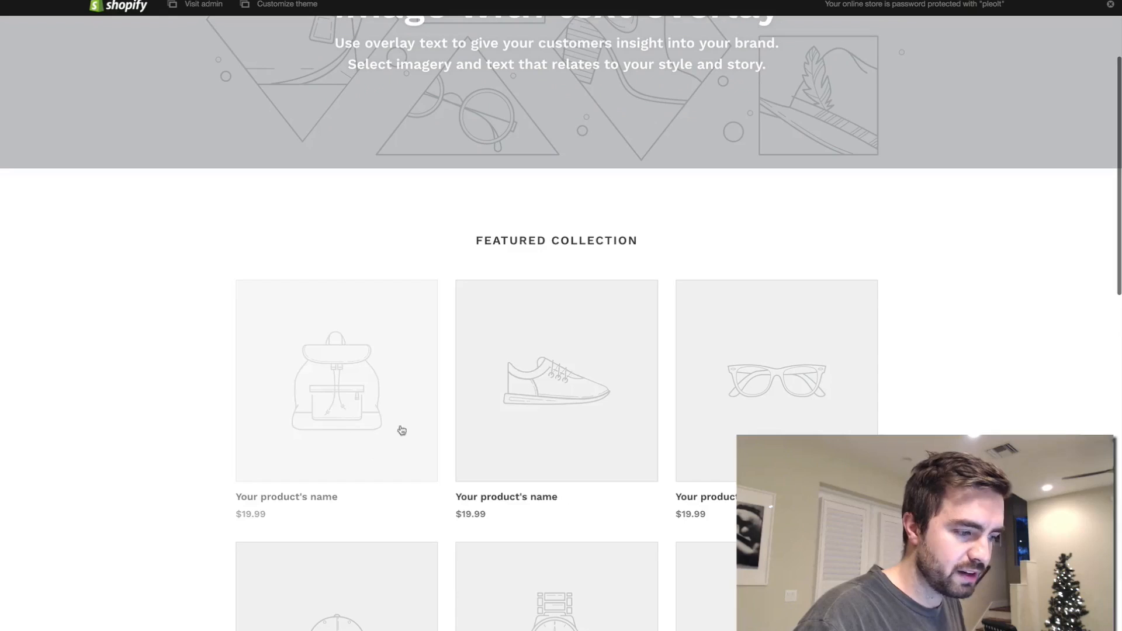
{"action": "scroll", "coordinate": [571, 272], "scroll_direction": "down", "scroll_amount": 14}
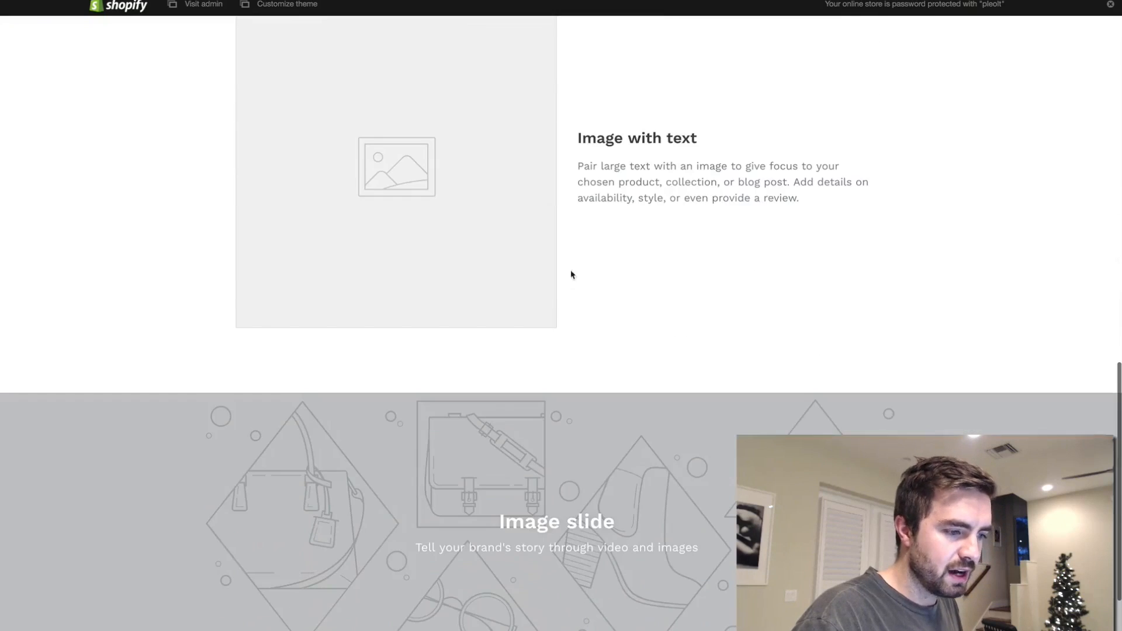
{"action": "scroll", "coordinate": [602, 296], "scroll_direction": "up", "scroll_amount": 2}
{"action": "scroll", "coordinate": [601, 296], "scroll_direction": "down", "scroll_amount": 4}
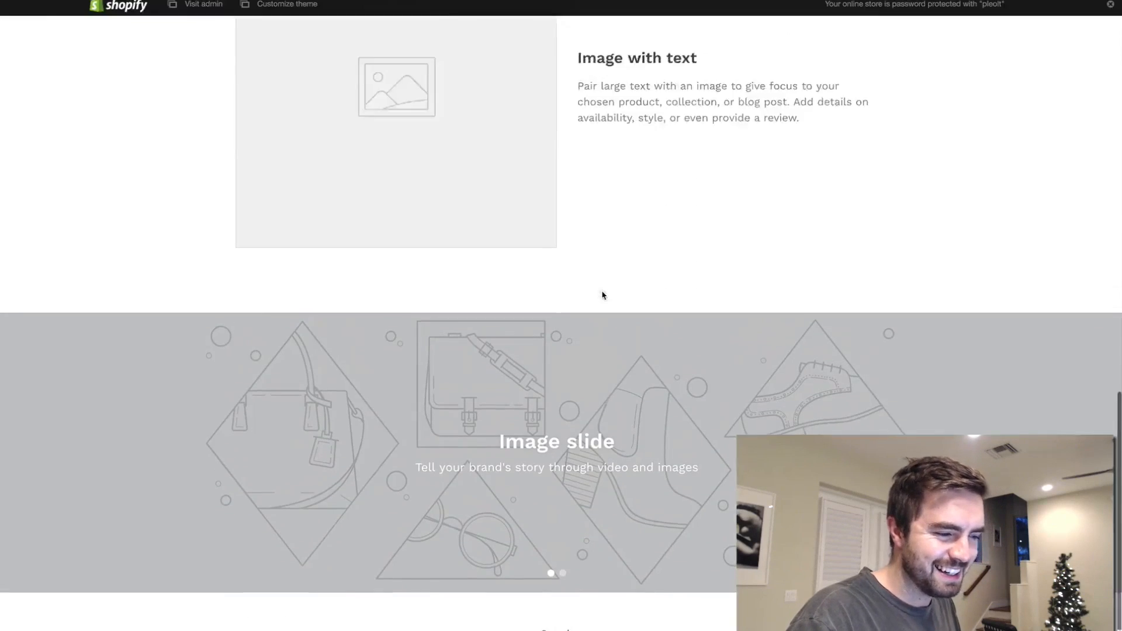
{"action": "scroll", "coordinate": [602, 296], "scroll_direction": "up", "scroll_amount": 20}
{"action": "scroll", "coordinate": [603, 296], "scroll_direction": "down", "scroll_amount": 1}
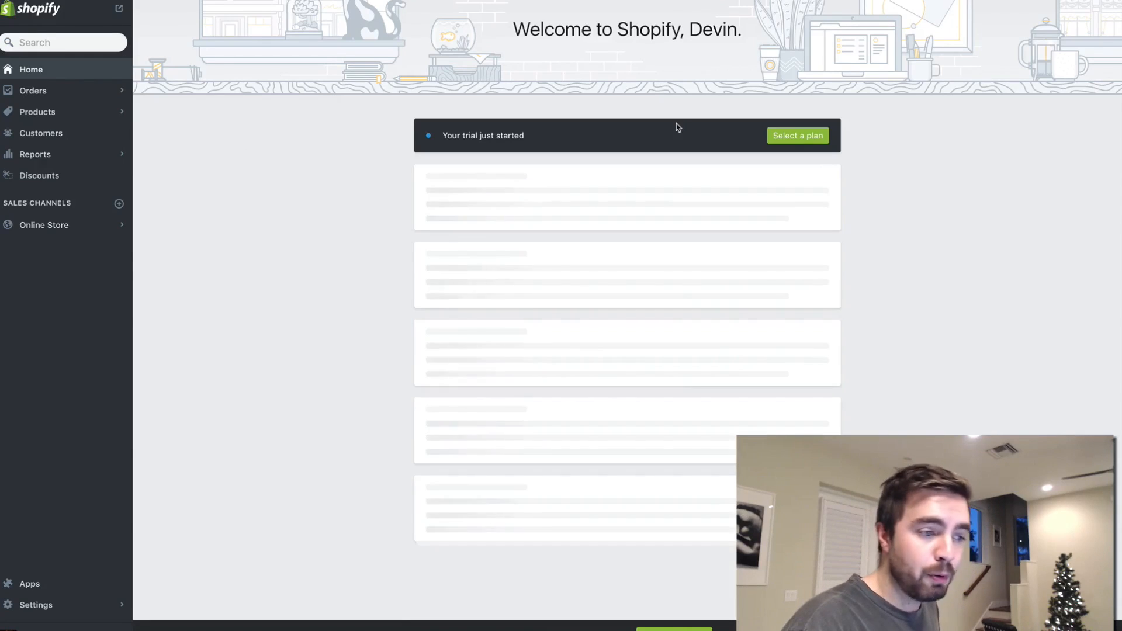
- Switch to AliExpress and browse the "boston terrier ring" results for suitable rings and keychains
{"action": "scroll", "coordinate": [443, 249], "scroll_direction": "down", "scroll_amount": 1}
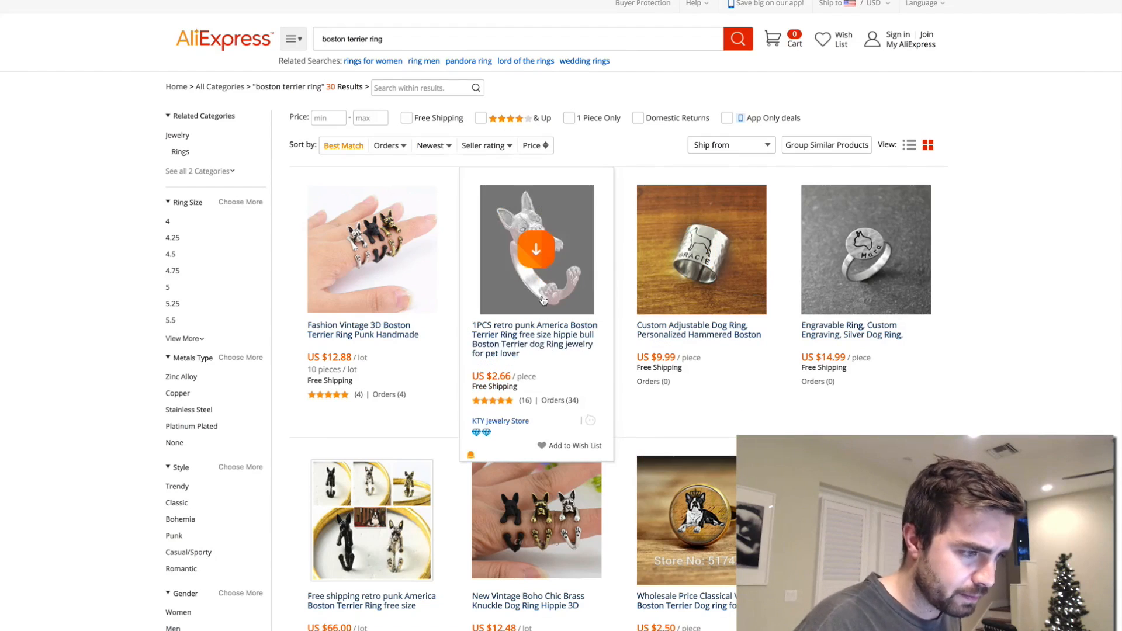
{"action": "scroll", "coordinate": [562, 462], "scroll_direction": "down", "scroll_amount": 1}
{"action": "scroll", "coordinate": [562, 461], "scroll_direction": "down", "scroll_amount": 1}
{"action": "scroll", "coordinate": [608, 526], "scroll_direction": "down", "scroll_amount": 4}
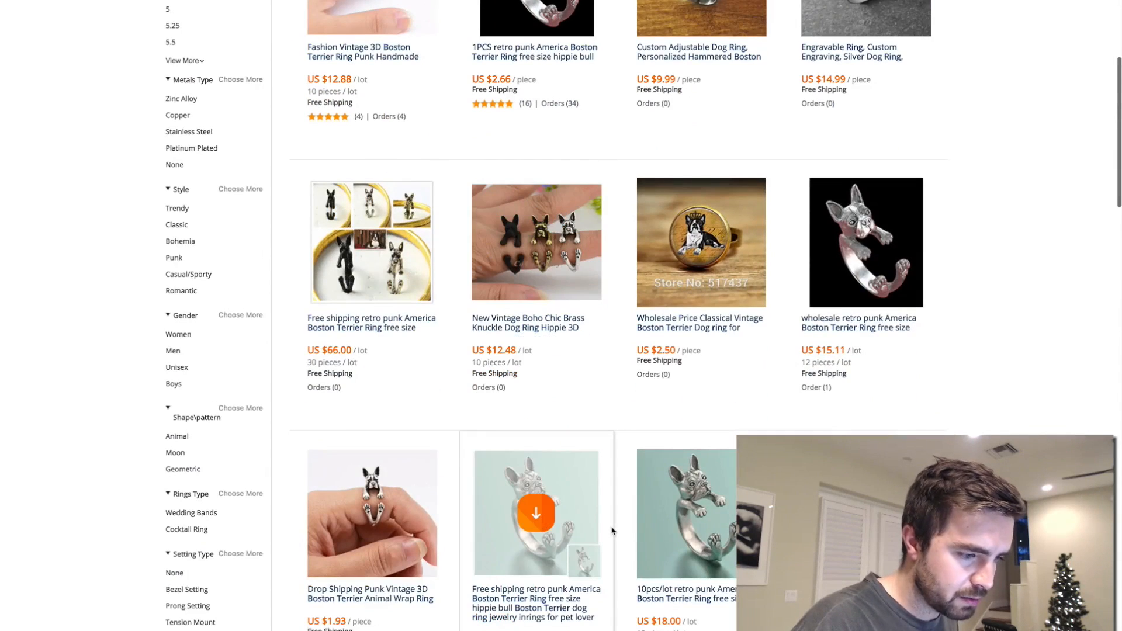
{"action": "scroll", "coordinate": [612, 531], "scroll_direction": "down", "scroll_amount": 1}
{"action": "scroll", "coordinate": [612, 531], "scroll_direction": "down", "scroll_amount": 2}
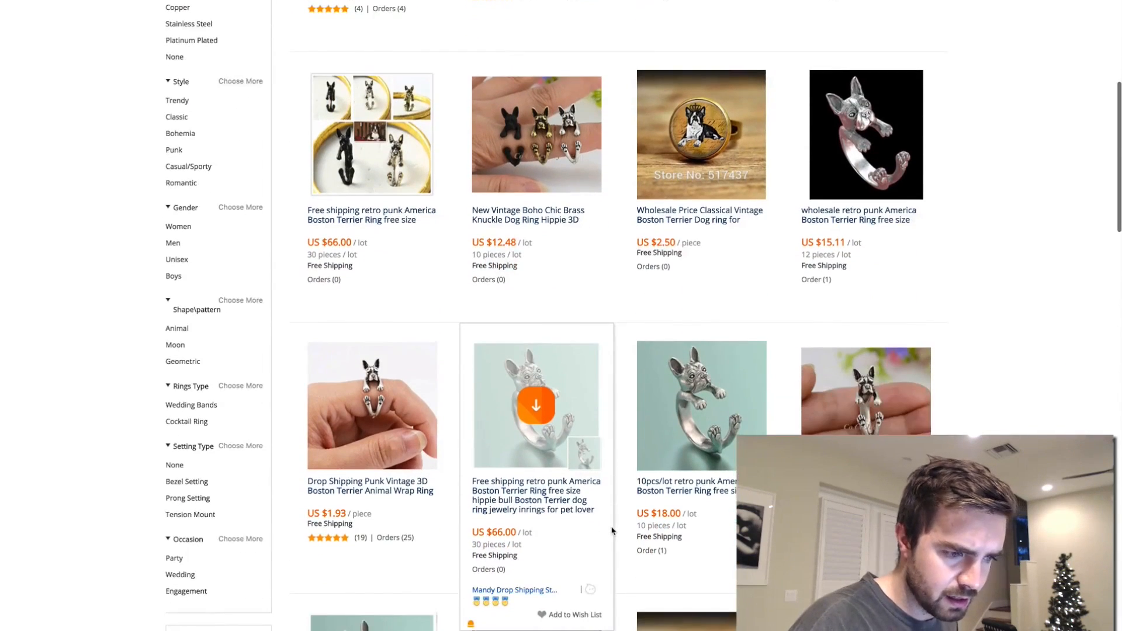
{"action": "scroll", "coordinate": [612, 531], "scroll_direction": "down", "scroll_amount": 4}
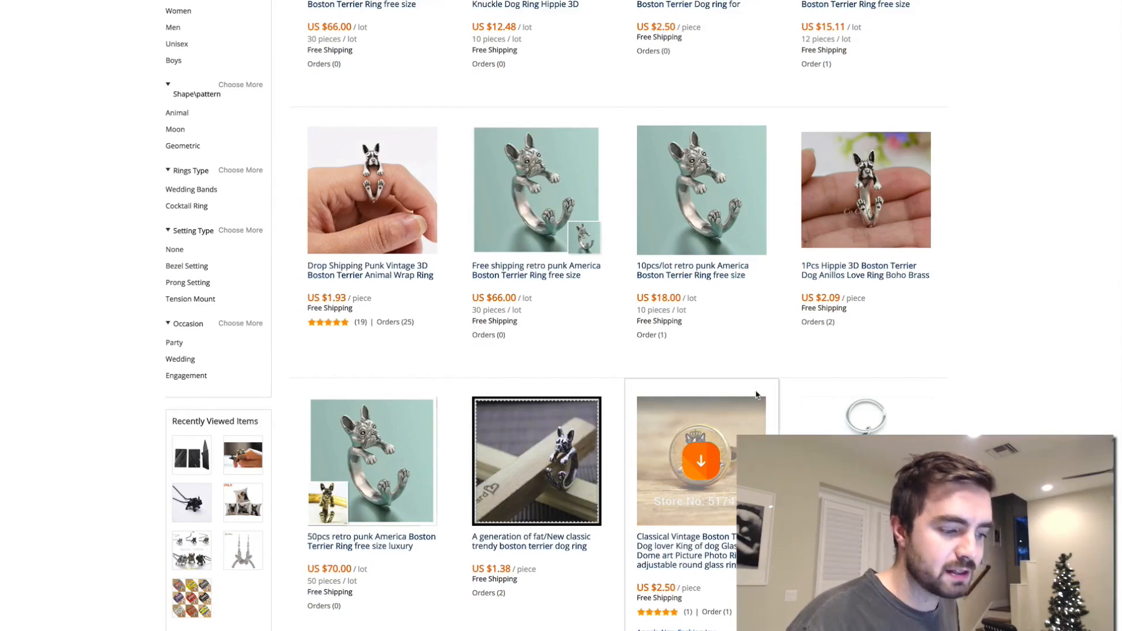
{"action": "scroll", "coordinate": [713, 305], "scroll_direction": "down", "scroll_amount": 5}
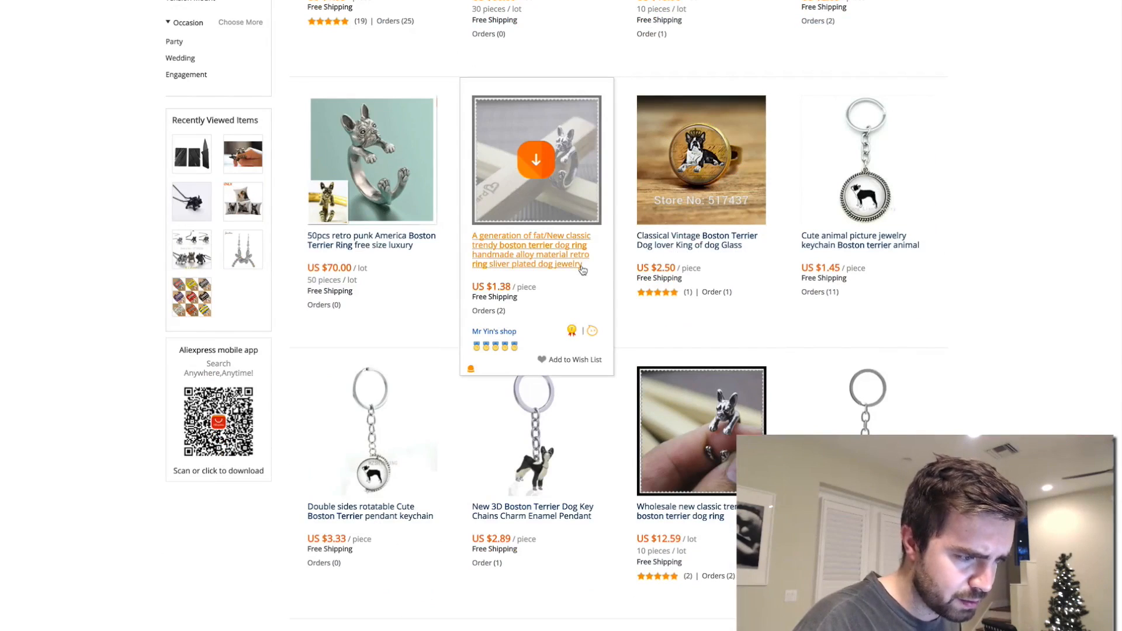
{"action": "mouse_move", "coordinate": [495, 353]}
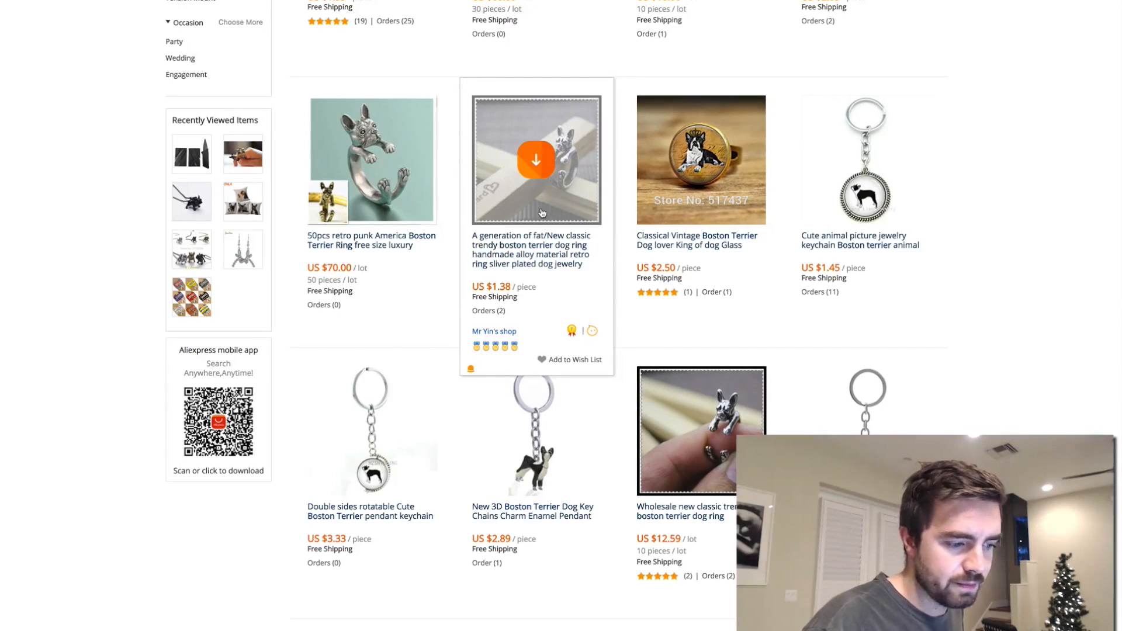
{"action": "scroll", "coordinate": [543, 212], "scroll_direction": "down", "scroll_amount": 5}
{"action": "scroll", "coordinate": [543, 213], "scroll_direction": "down", "scroll_amount": 2}
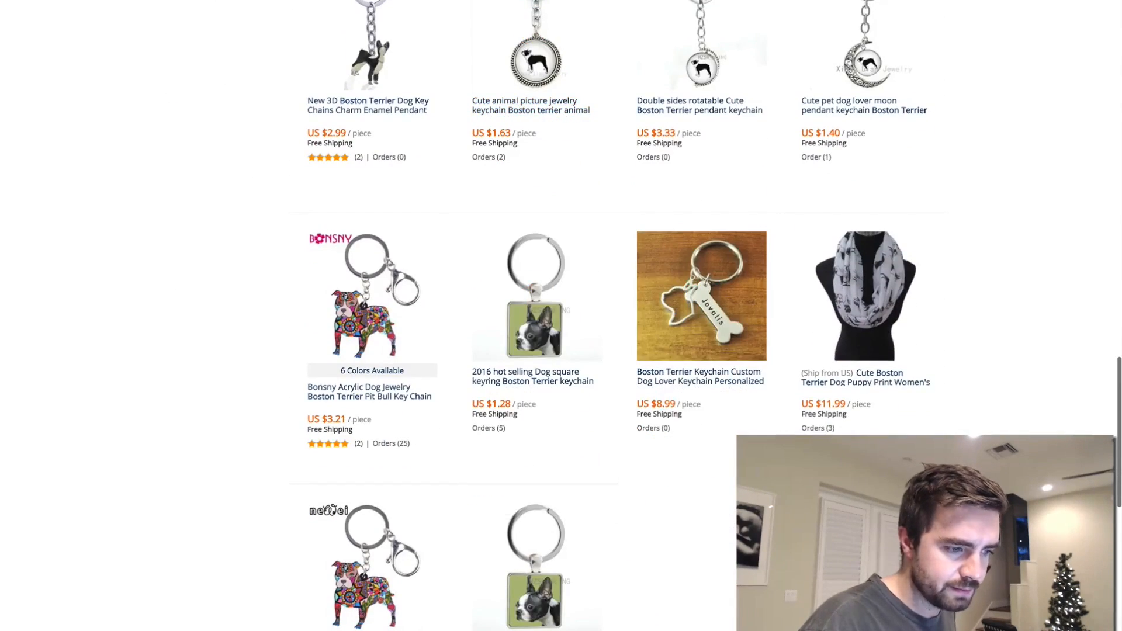
{"action": "scroll", "coordinate": [853, 274], "scroll_direction": "down", "scroll_amount": 3}
{"action": "scroll", "coordinate": [854, 274], "scroll_direction": "up", "scroll_amount": 12}
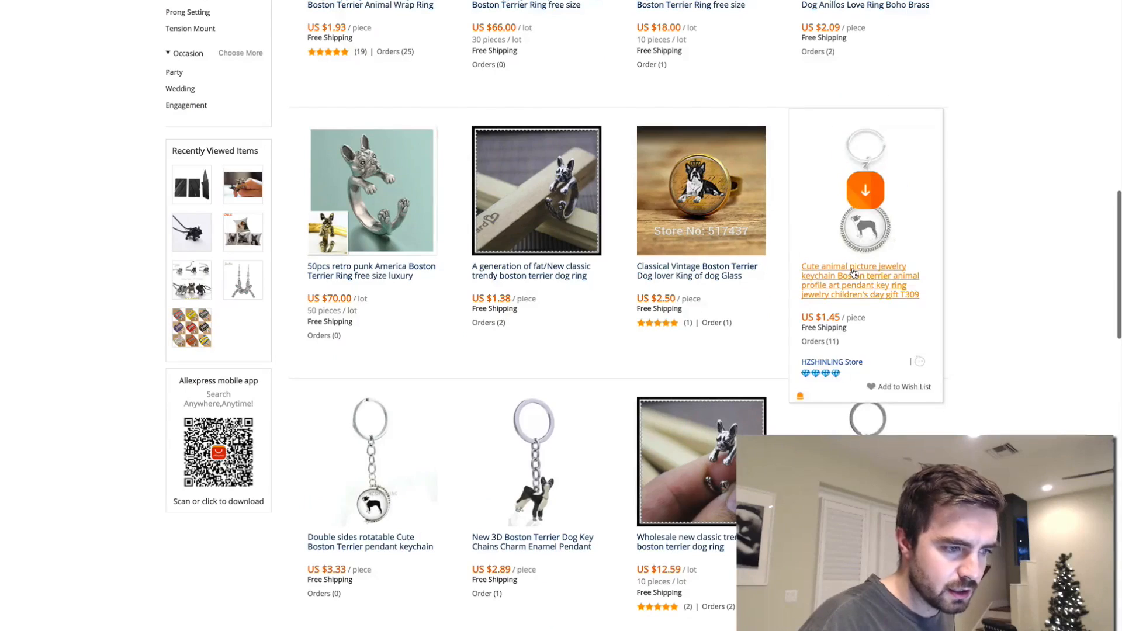
{"action": "scroll", "coordinate": [854, 274], "scroll_direction": "up", "scroll_amount": 8}
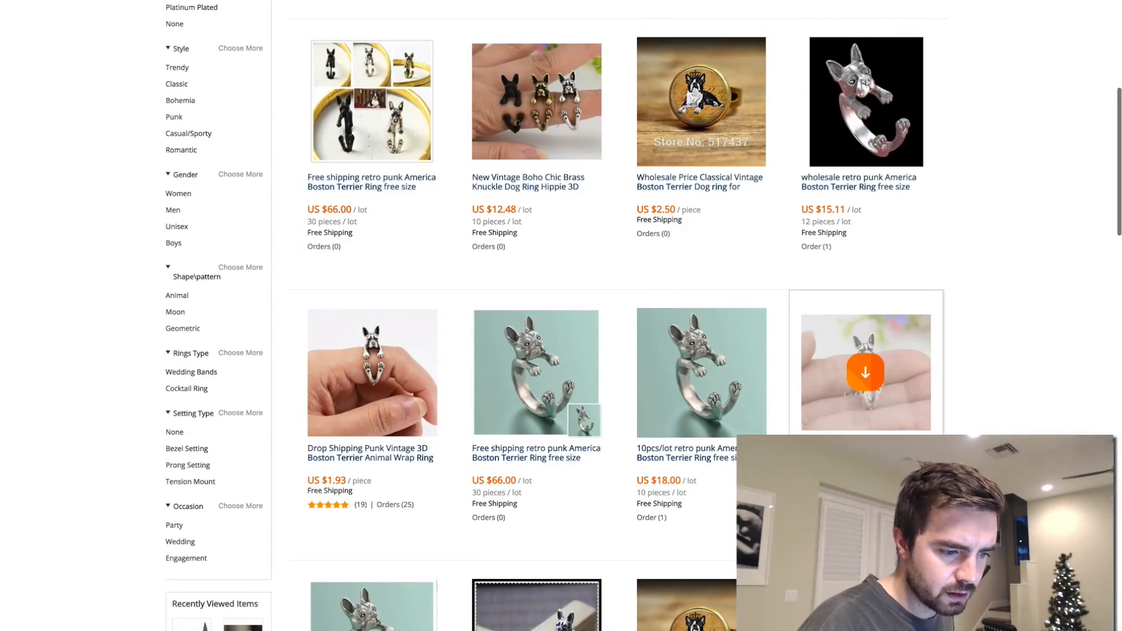
- Open the 1Pcs Hippie 3D Boston Terrier ring's product page and the AliExpress home page in a separate tab
{"action": "left_click", "coordinate": [866, 374]}
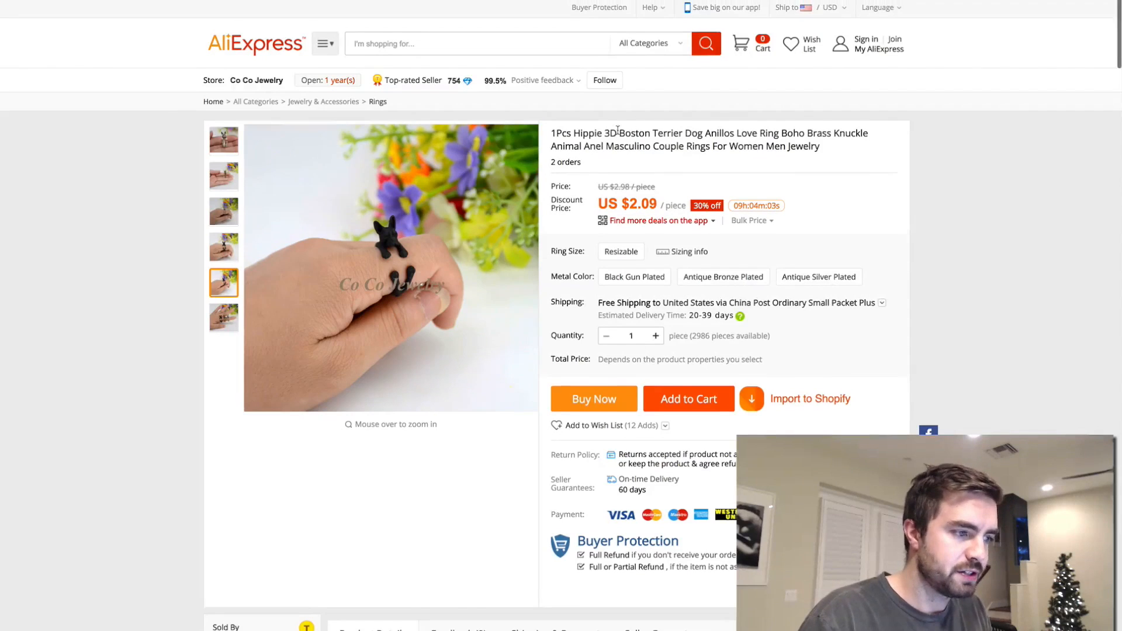
{"action": "right_click", "coordinate": [228, 35]}
{"action": "left_click", "coordinate": [246, 38]}
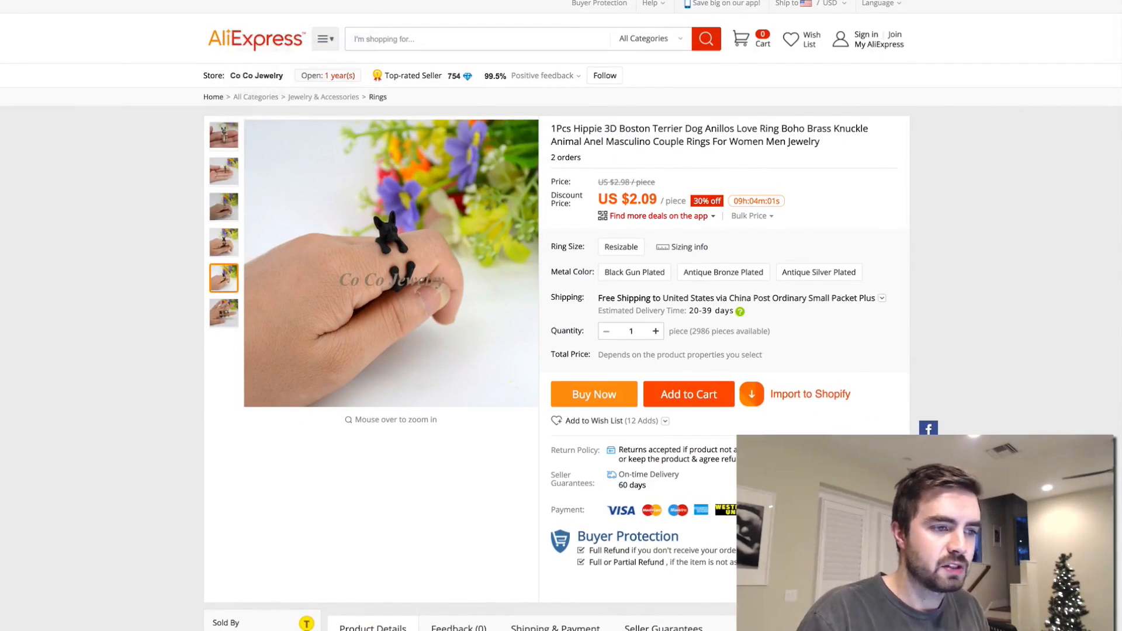
{"action": "key", "text": "ctrl+Tab"}
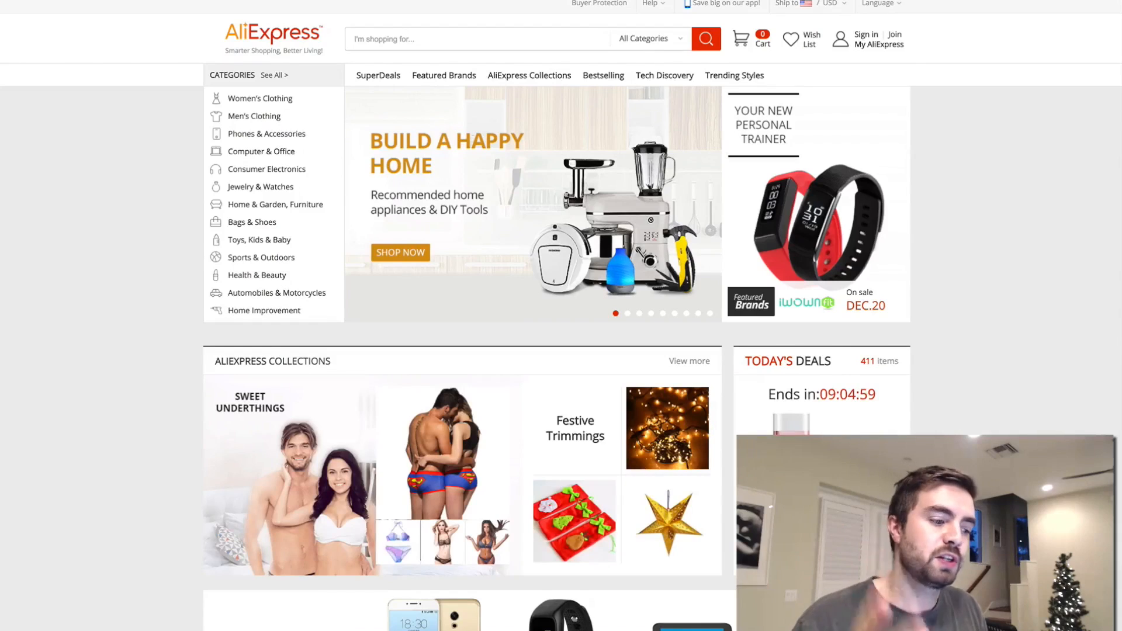
- Search AliExpress for "boston terrier necklace" and open the Boho Chic Alloy Boston Terrier necklace
{"action": "left_click", "coordinate": [573, 40]}
{"action": "type", "text": "boston terrier necklace"}
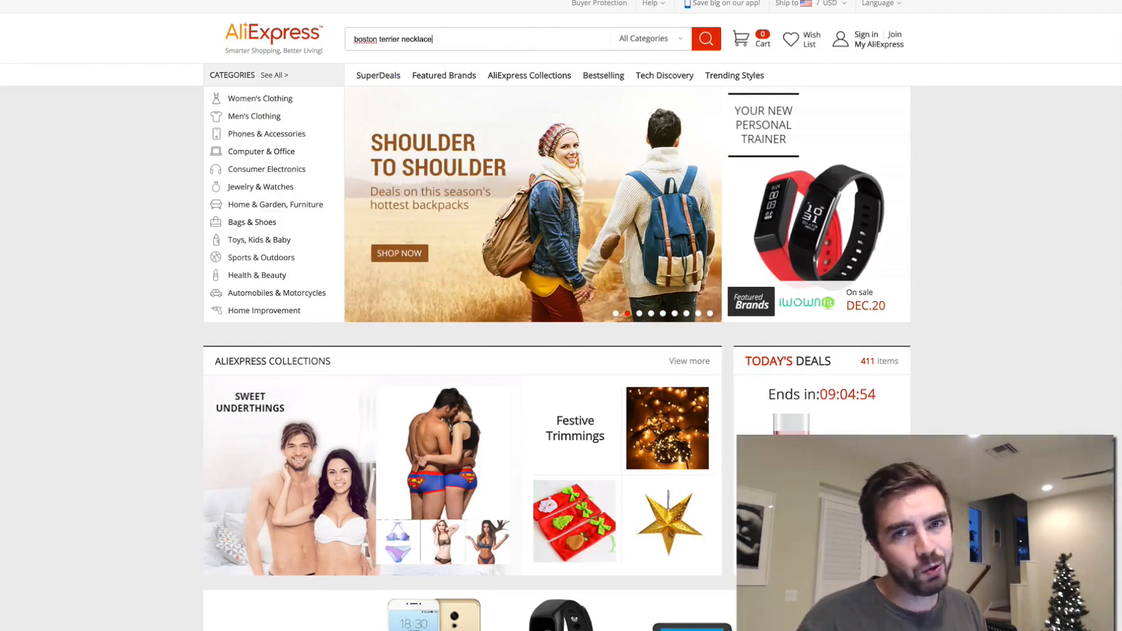
{"action": "key", "text": "Return"}
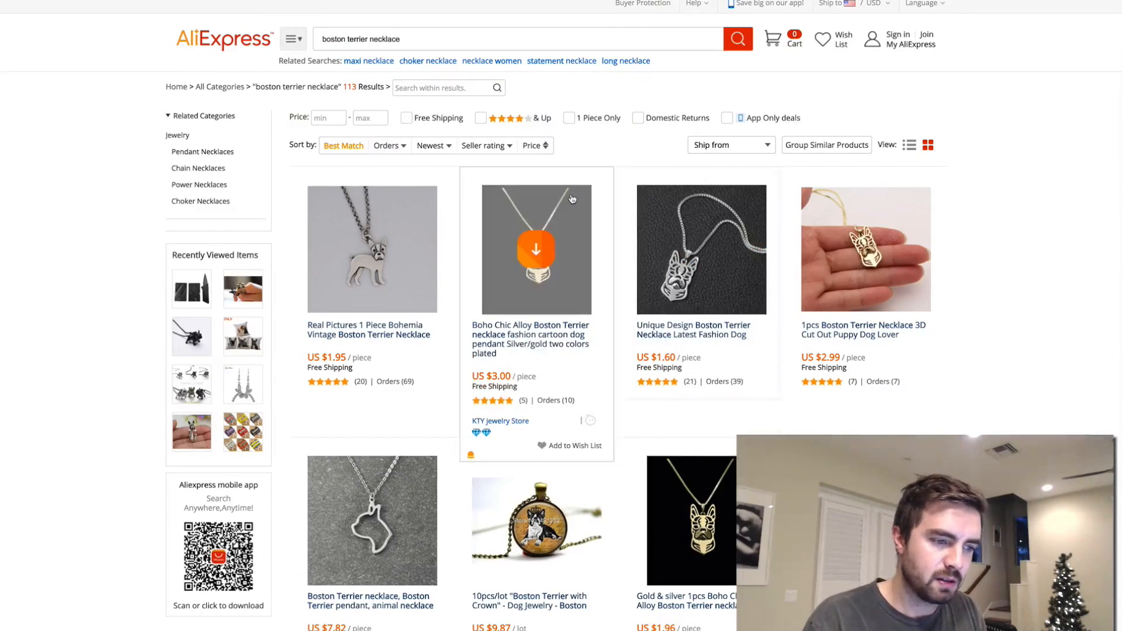
{"action": "left_click", "coordinate": [555, 341]}
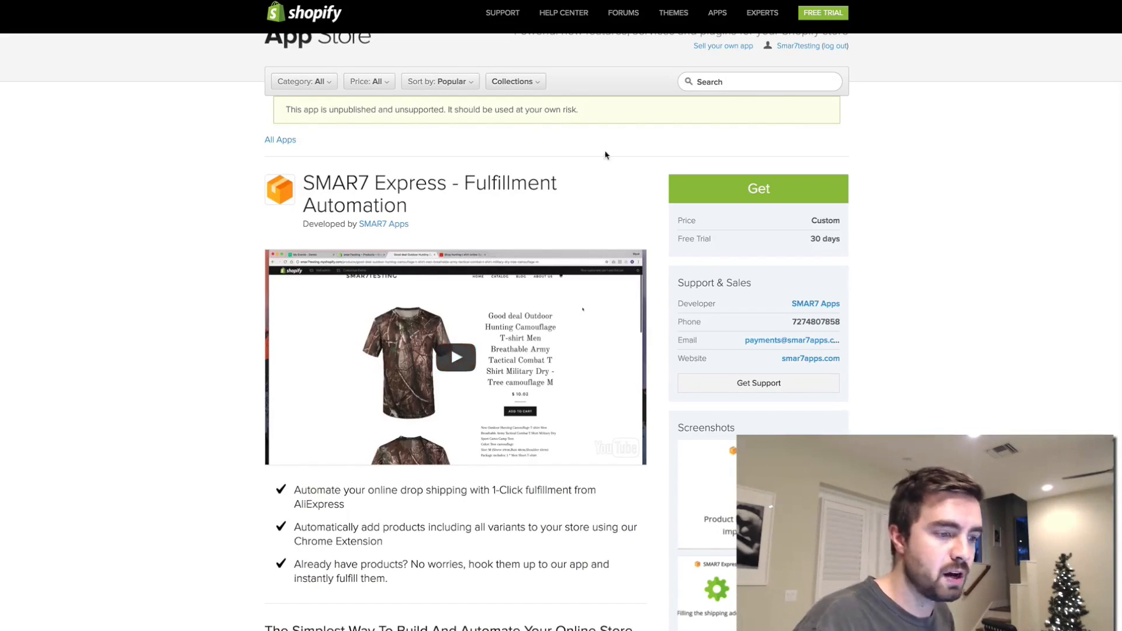
- Install the SMAR7 Express - Fulfillment Automation app from the Shopify App Store, open its dashboard and check its Chrome extension
{"action": "left_click", "coordinate": [728, 191]}
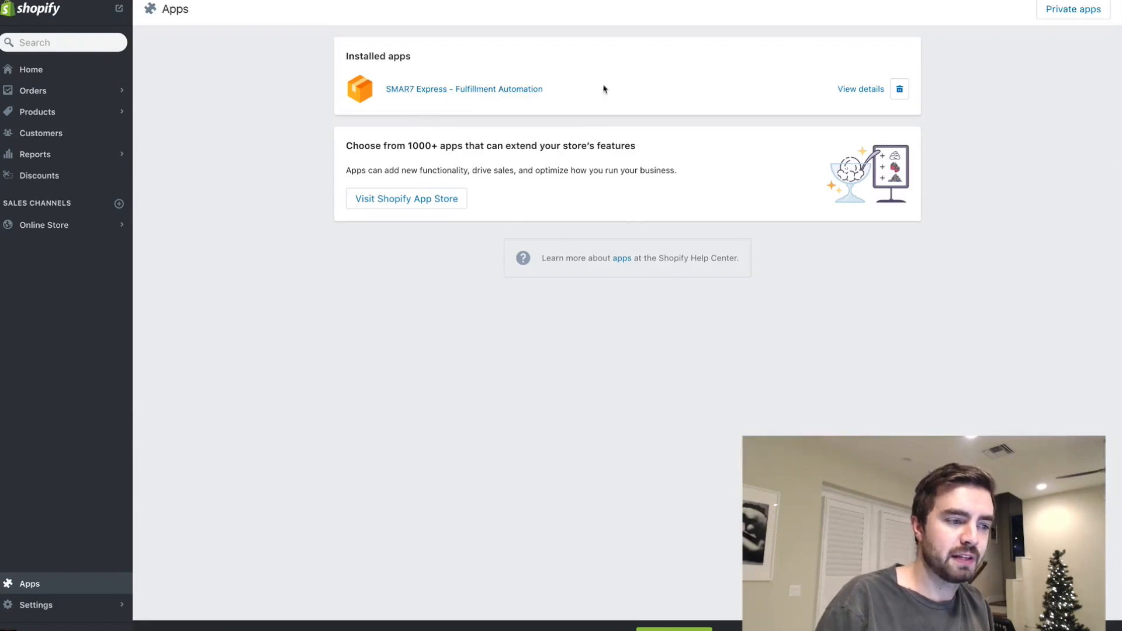
{"action": "left_click", "coordinate": [471, 93]}
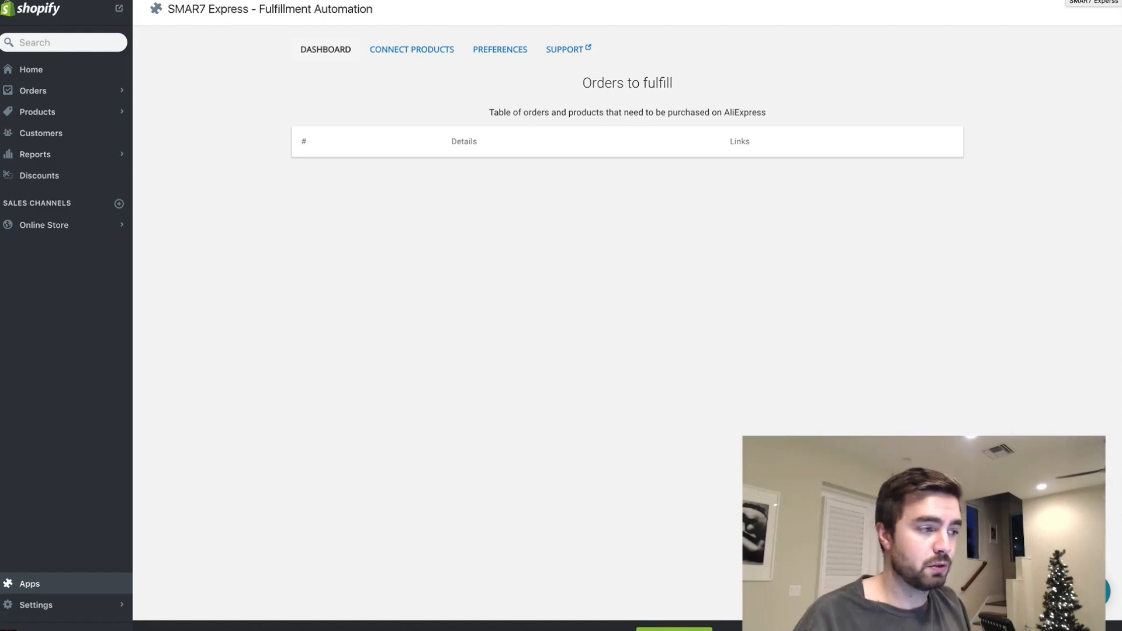
{"action": "right_click", "coordinate": [1093, 1]}
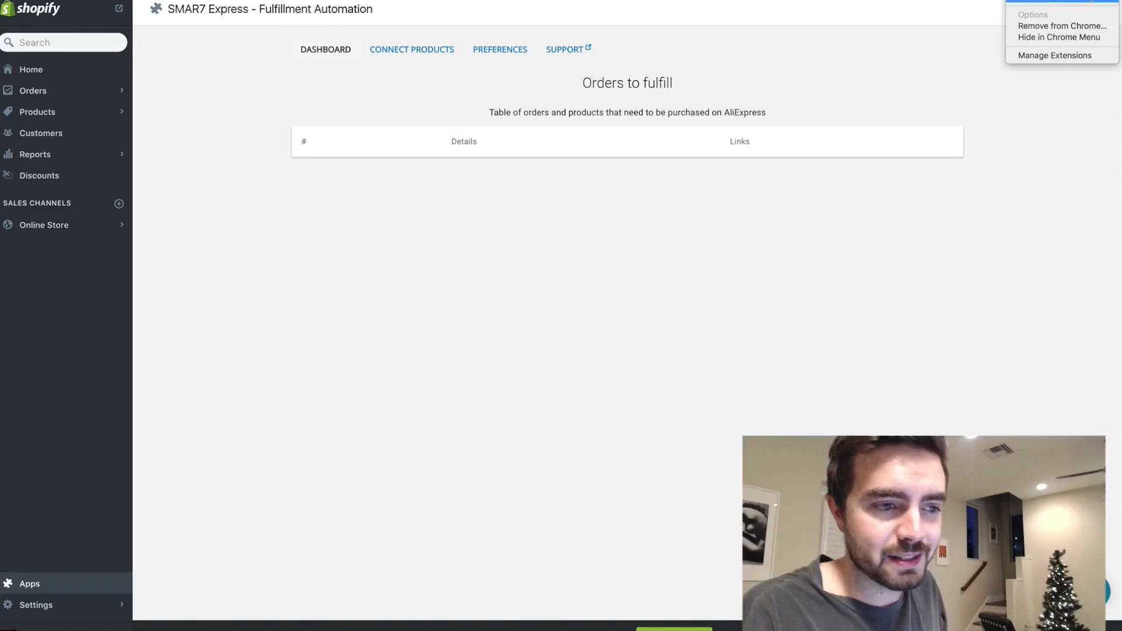
{"action": "left_click", "coordinate": [852, 125]}
- Import the Hippie 3D Boston Terrier ring from AliExpress into Shopify and refresh the store's product list
{"action": "left_click", "coordinate": [70, 112]}
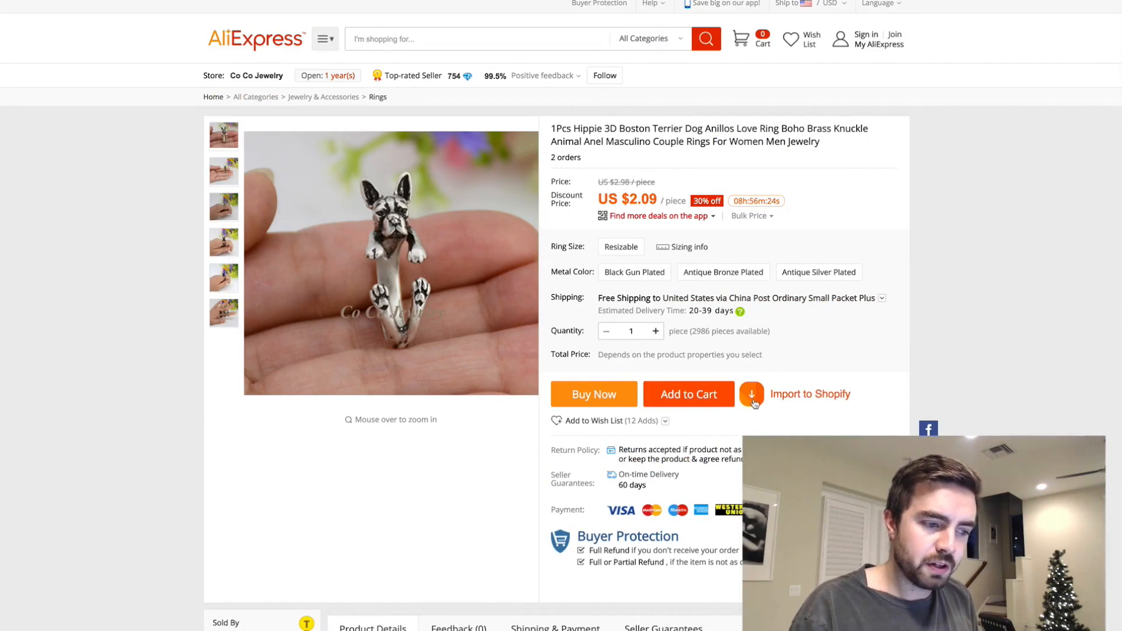
{"action": "left_click", "coordinate": [753, 398]}
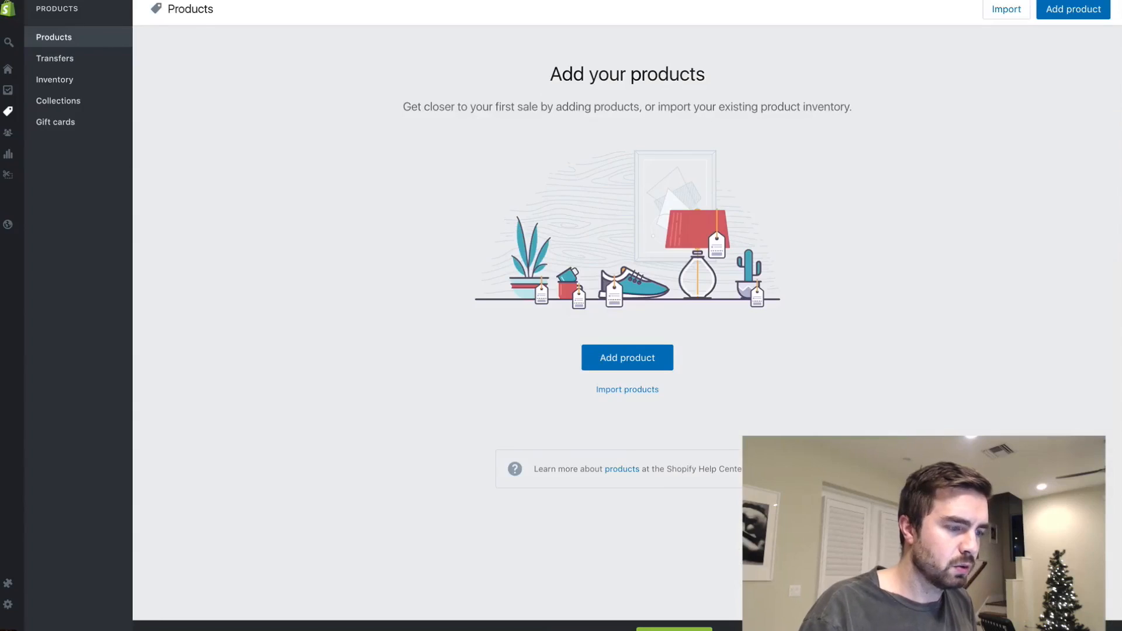
{"action": "key", "text": "super+r"}
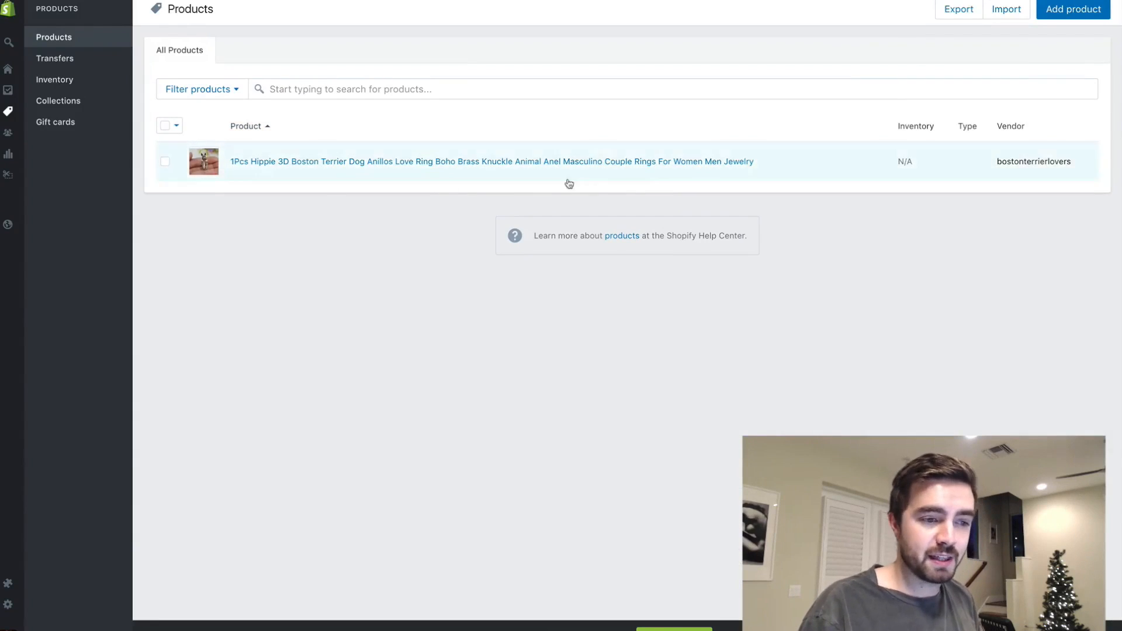
- Open the imported ring product and delete its entire description in the HTML view
{"action": "left_click", "coordinate": [503, 162]}
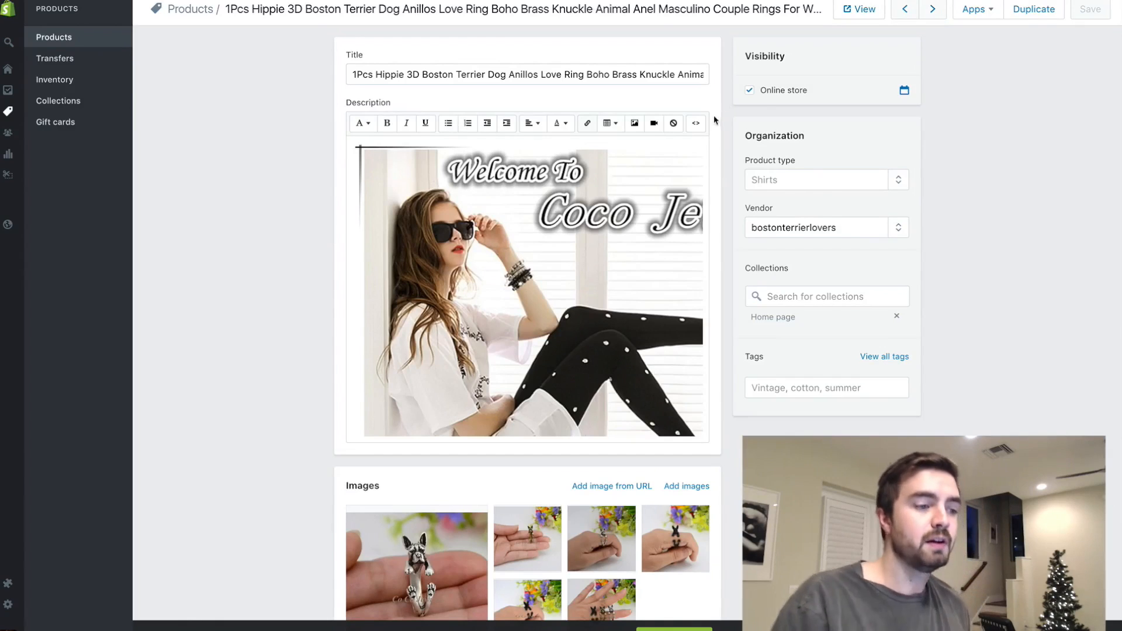
{"action": "left_click", "coordinate": [696, 124]}
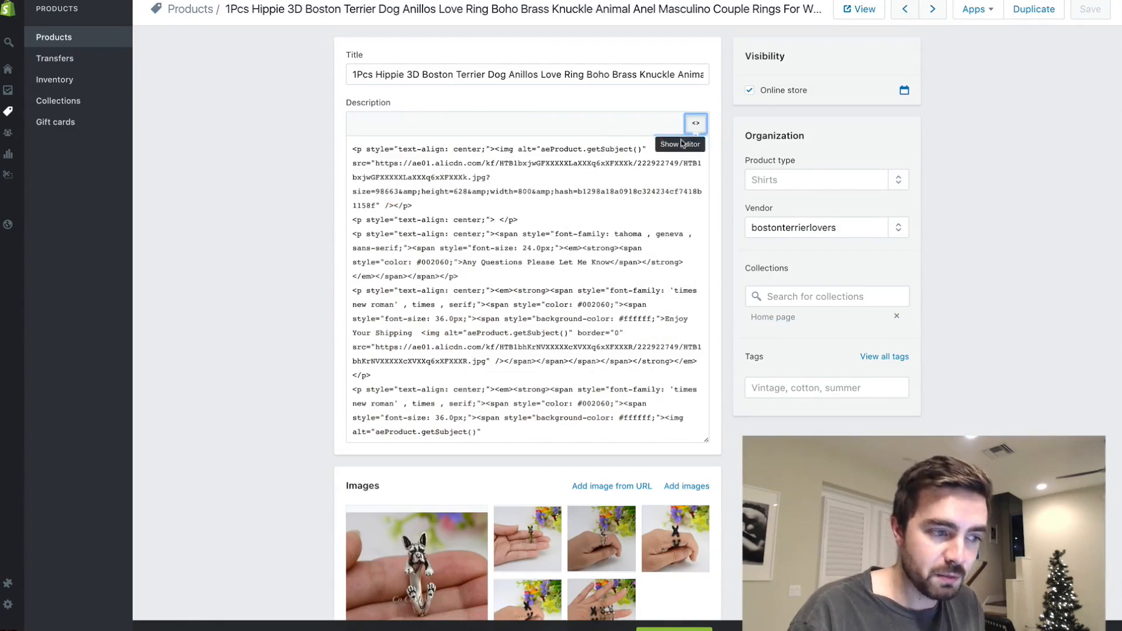
{"action": "key", "text": "ctrl+a"}
{"action": "key", "text": "BackSpace"}
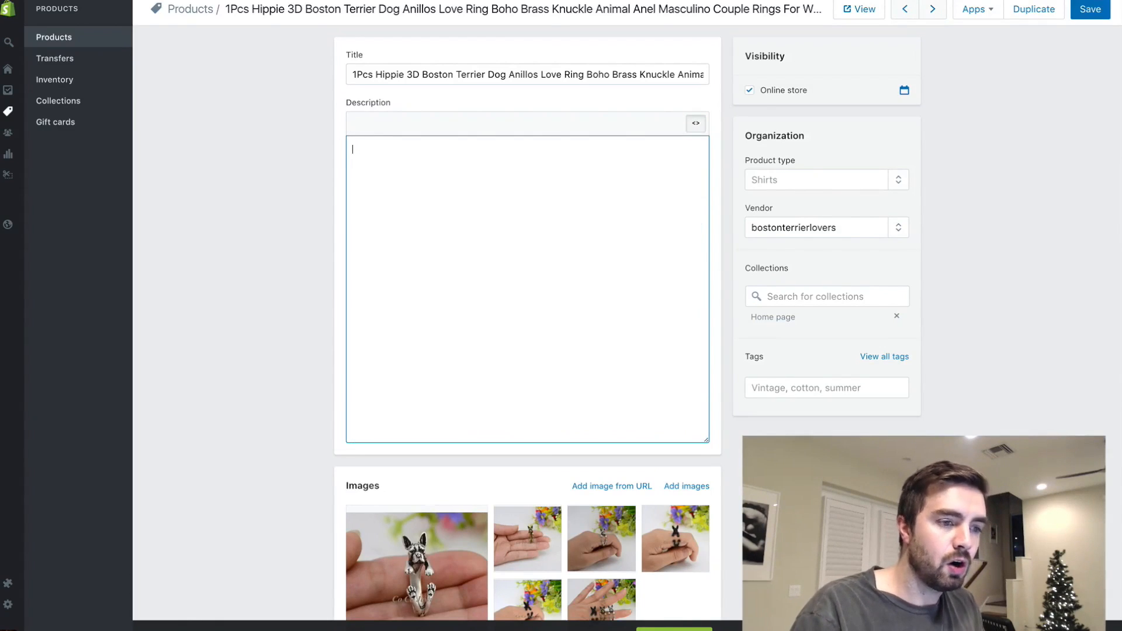
- Replace the product title with "Cuddly Boston Terrier Ring *LIMITED SUPPLY*" and return the description to the visual editor
{"action": "left_click", "coordinate": [533, 80]}
{"action": "key", "text": "ctrl+a"}
{"action": "key", "text": "BackSpace"}
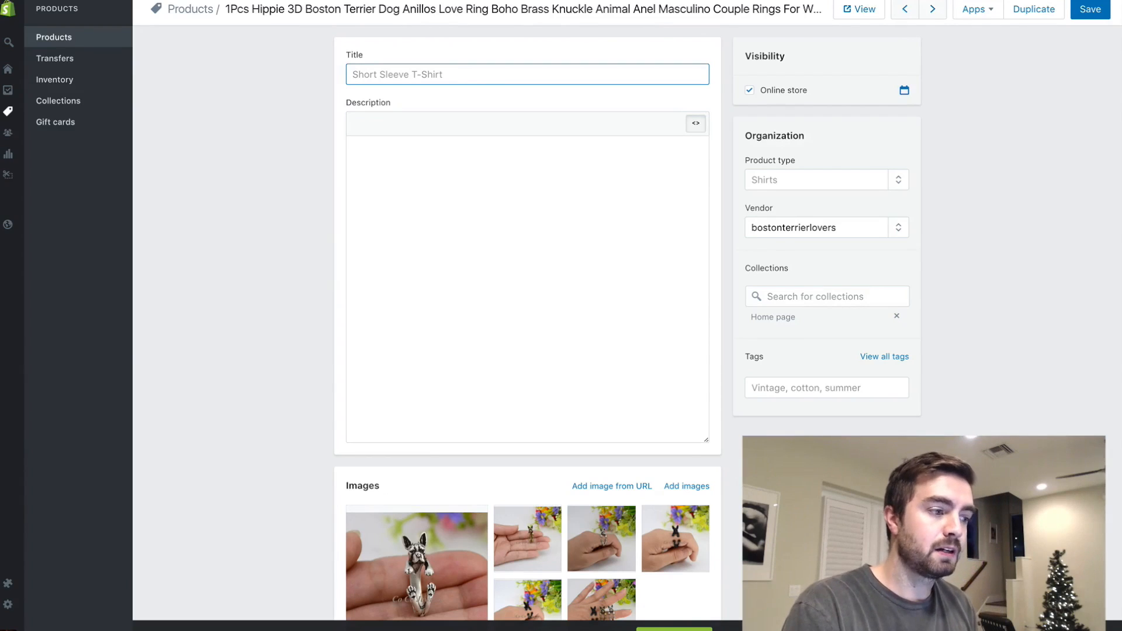
{"action": "type", "text": "Cuddly Boston Terrier Ring "}
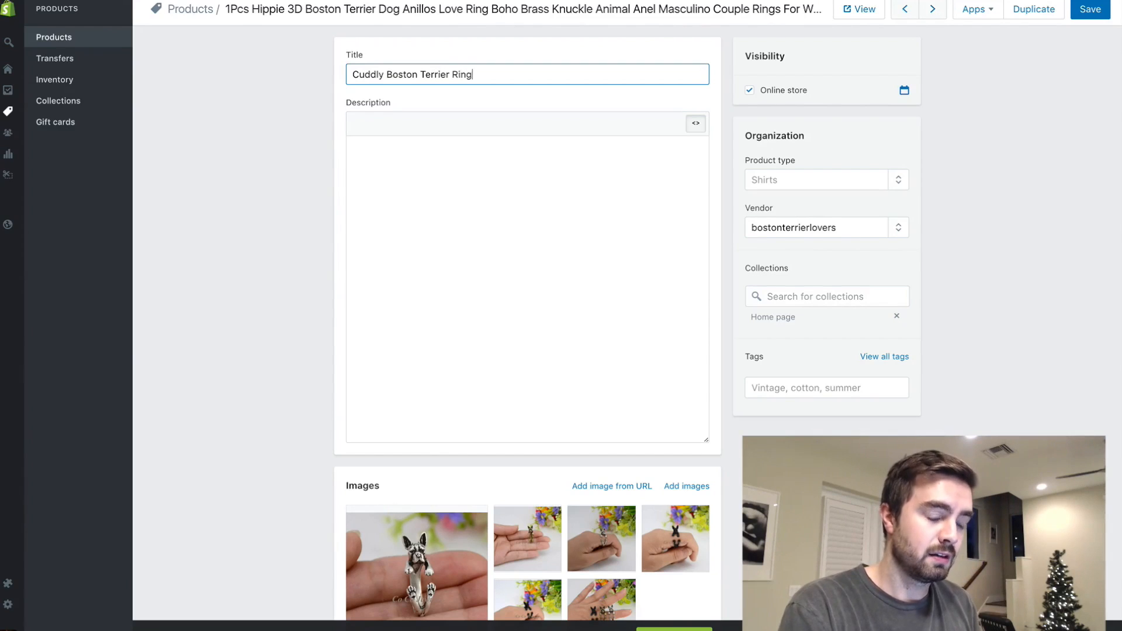
{"action": "type", "text": "*L"}
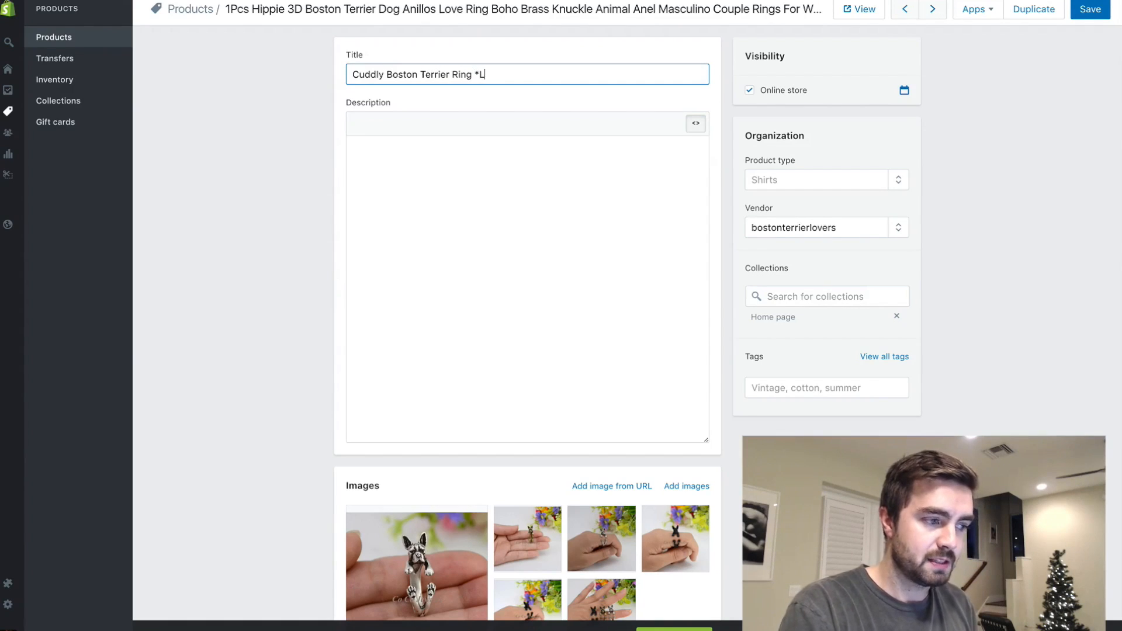
{"action": "type", "text": "IMITED SUPPLY*"}
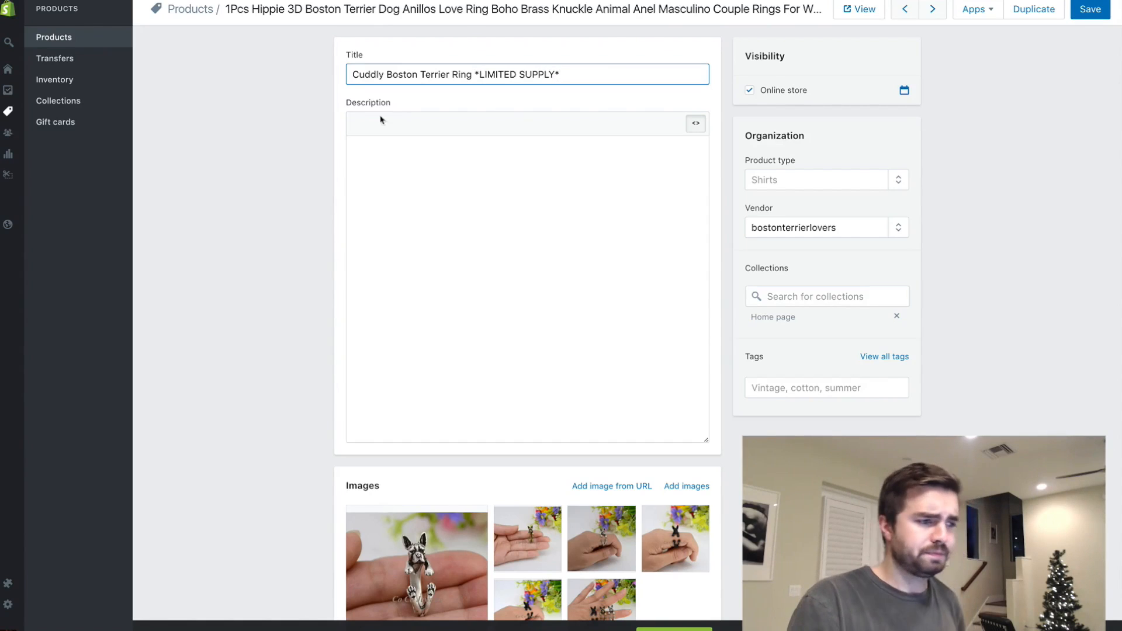
{"action": "left_click", "coordinate": [695, 123]}
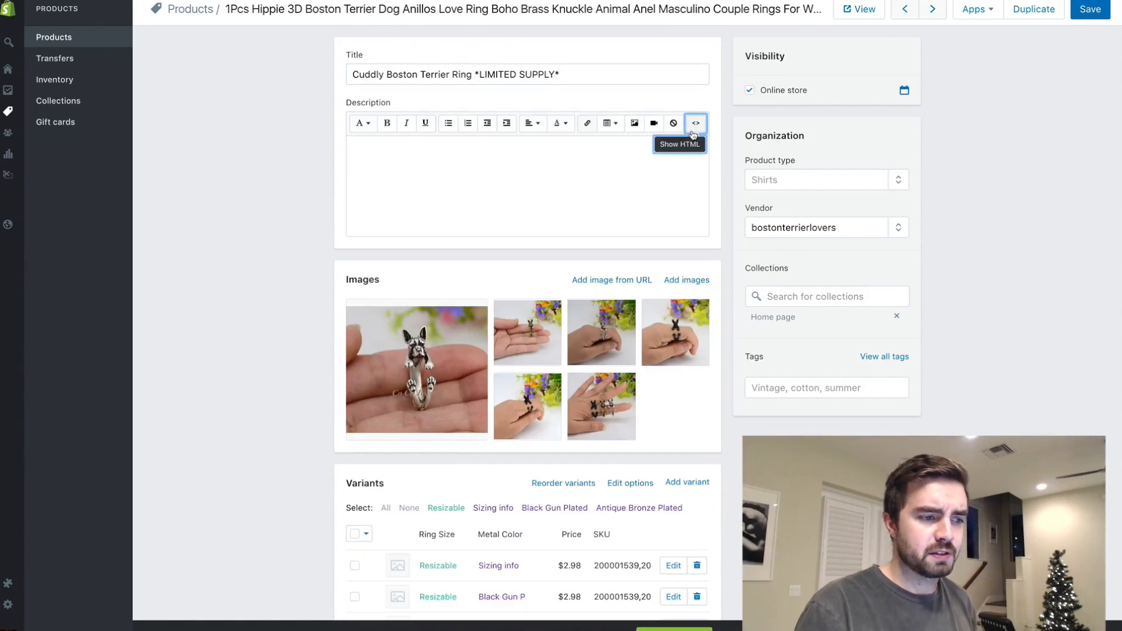
- Delete the Resizable / Sizing info variant from the ring product
{"action": "left_click", "coordinate": [463, 162]}
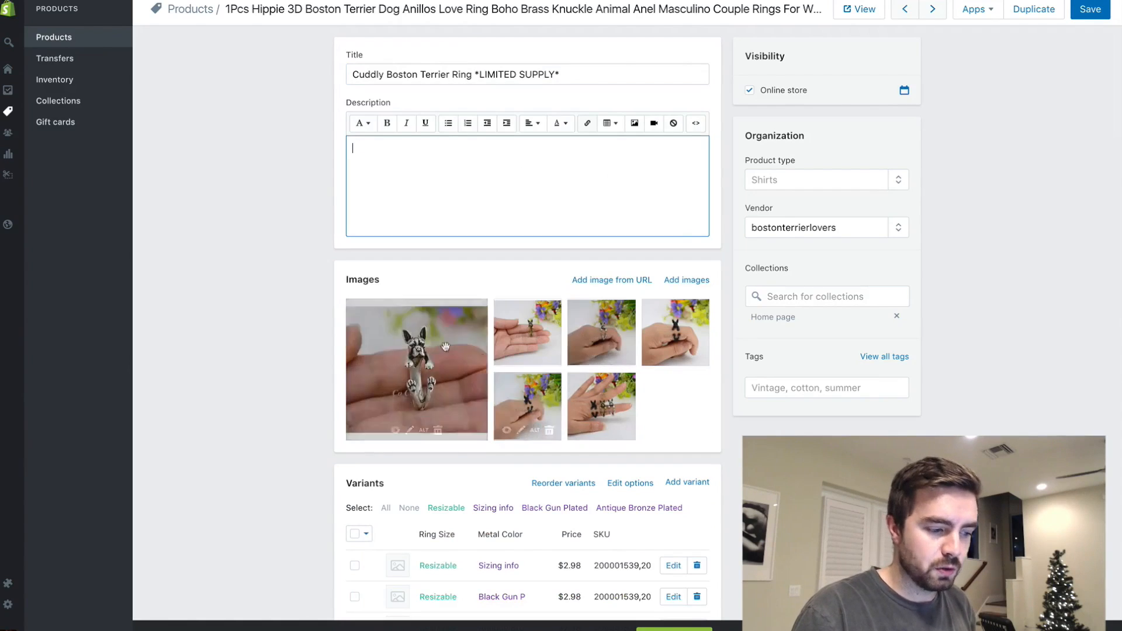
{"action": "scroll", "coordinate": [606, 430], "scroll_direction": "down", "scroll_amount": 2}
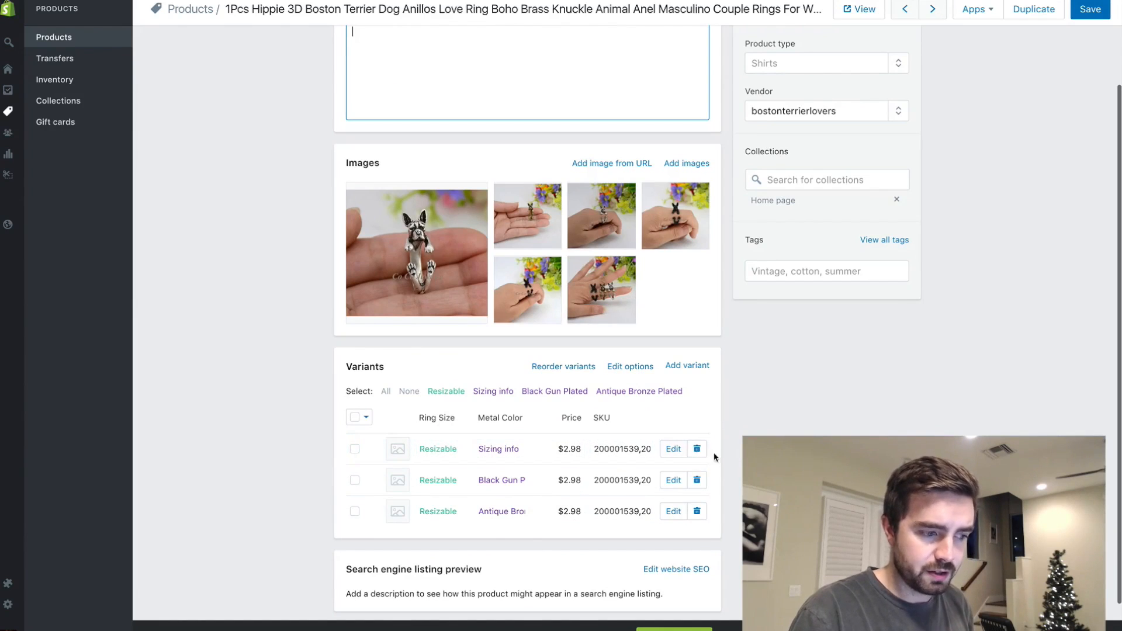
{"action": "left_click", "coordinate": [697, 449]}
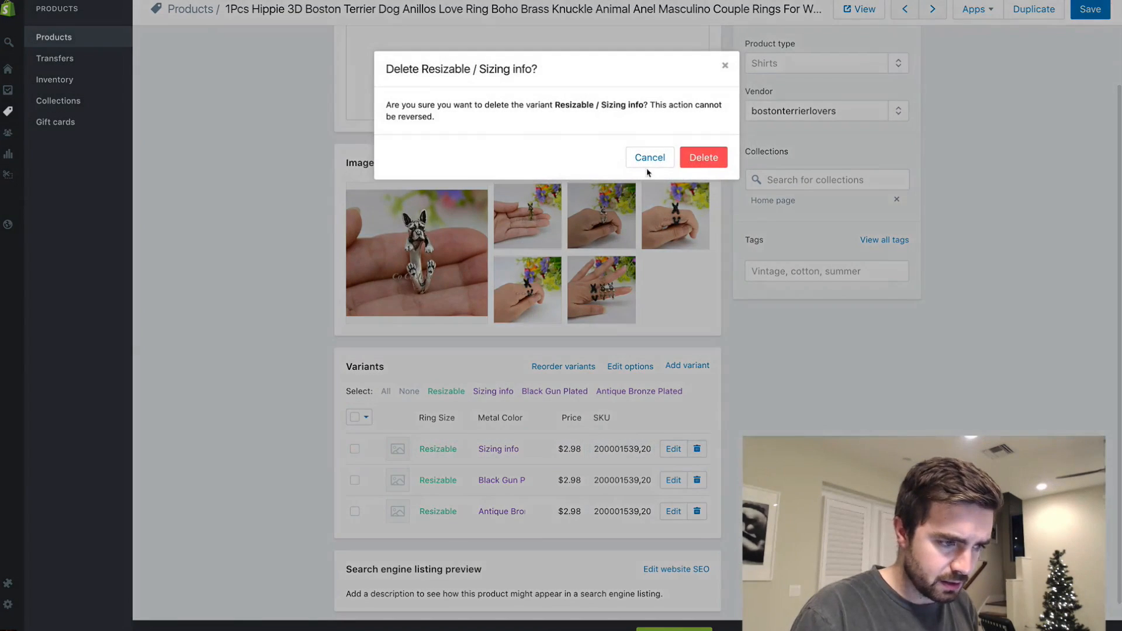
{"action": "left_click", "coordinate": [701, 159]}
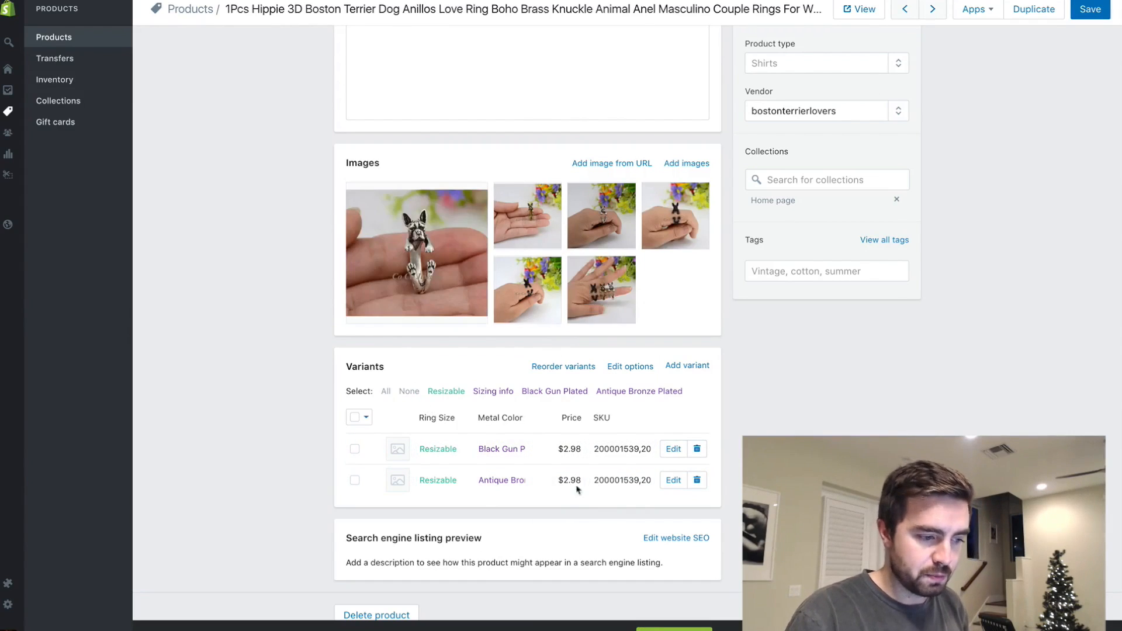
- Set the price of both remaining variants, Black Gun Plated and Antique Bronze Plated, to $15.00
{"action": "left_click", "coordinate": [566, 458]}
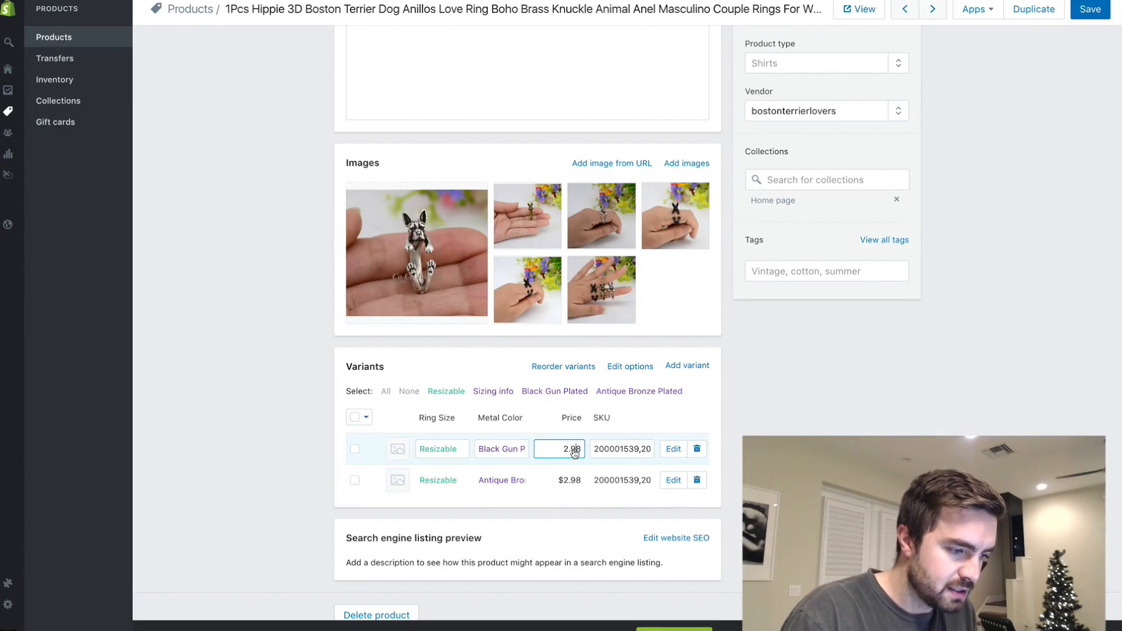
{"action": "double_click", "coordinate": [570, 449]}
{"action": "type", "text": "15"}
{"action": "key", "text": "Return"}
{"action": "type", "text": "15"}
{"action": "key", "text": "Return"}
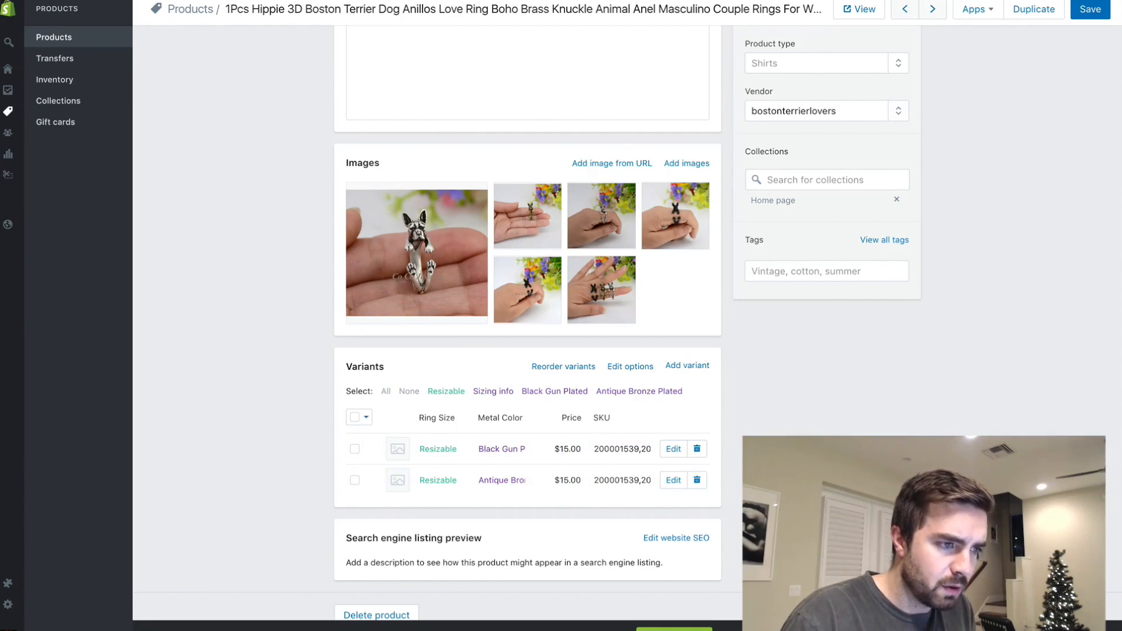
- Check the ring's AliExpress listing, then review the images and variants on its Shopify product page
{"action": "left_click", "coordinate": [754, 1]}
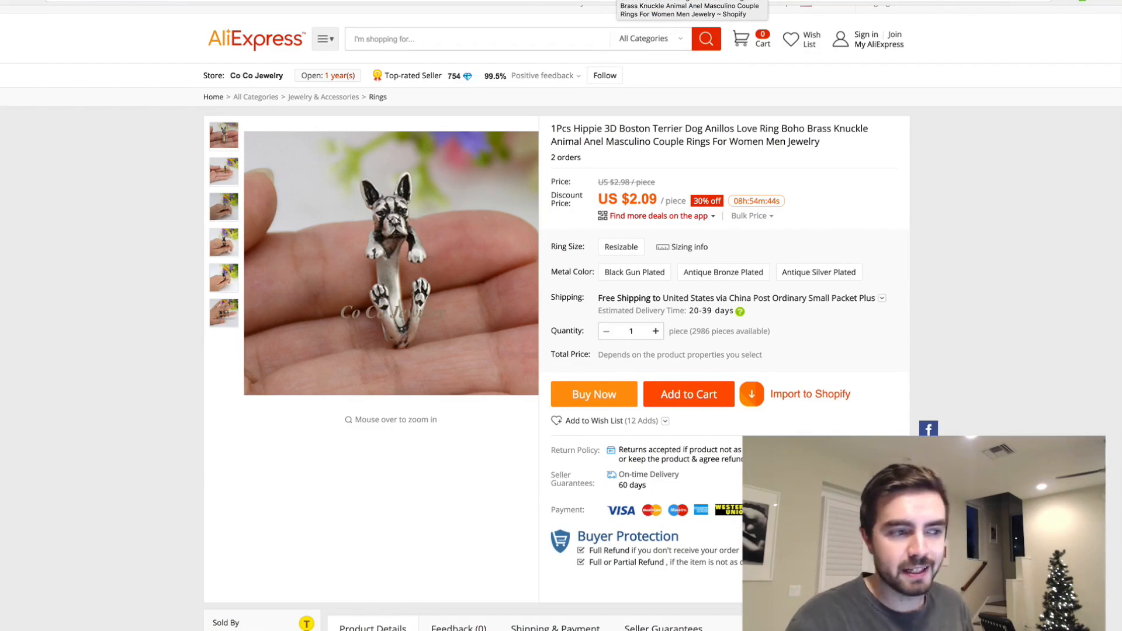
{"action": "left_click", "coordinate": [673, 2]}
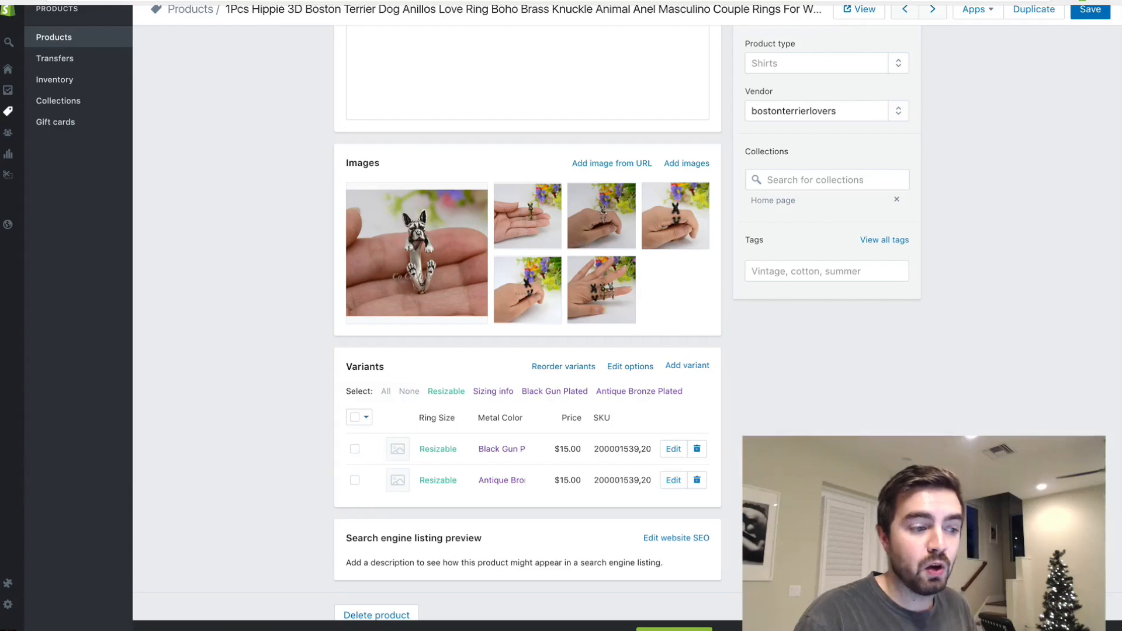
{"action": "mouse_move", "coordinate": [630, 265]}
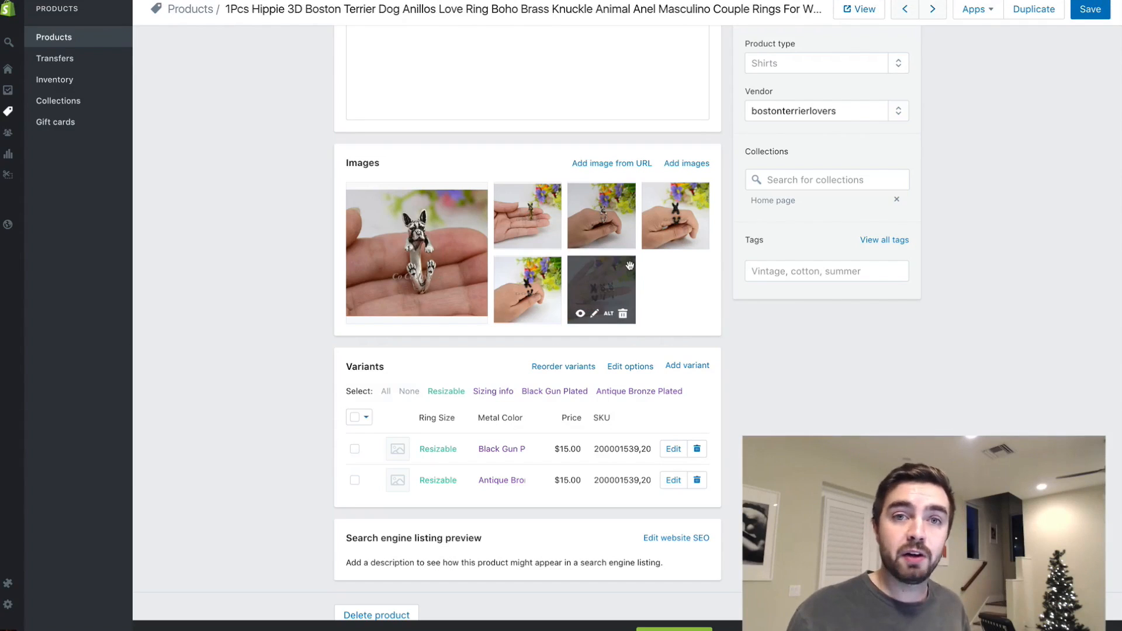
{"action": "scroll", "coordinate": [584, 175], "scroll_direction": "up", "scroll_amount": 3}
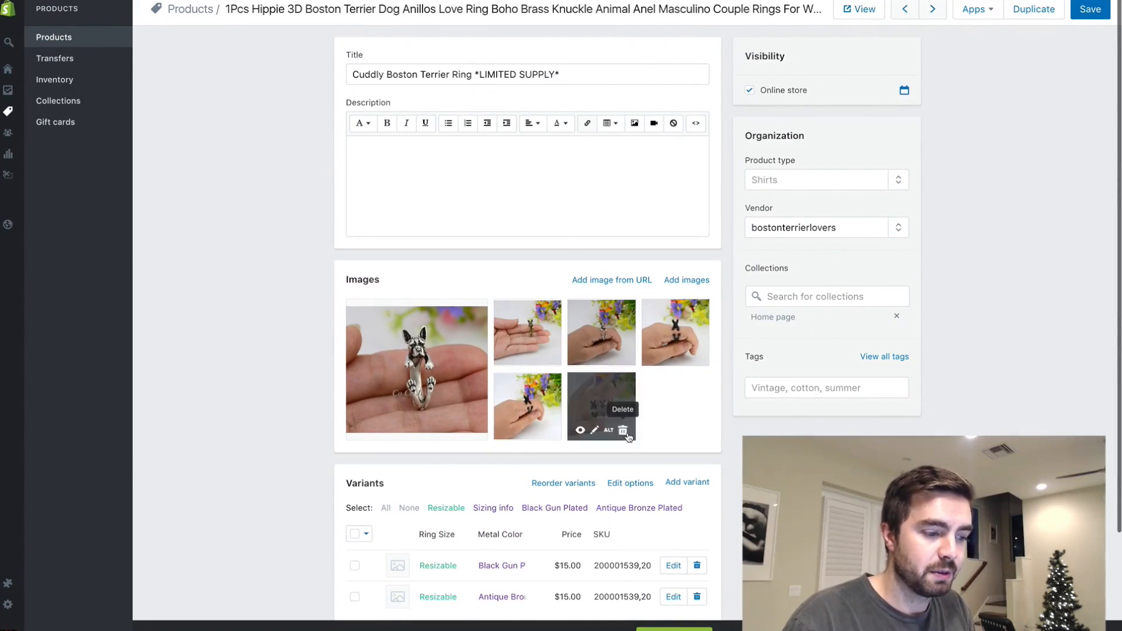
{"action": "scroll", "coordinate": [596, 594], "scroll_direction": "down", "scroll_amount": 1}
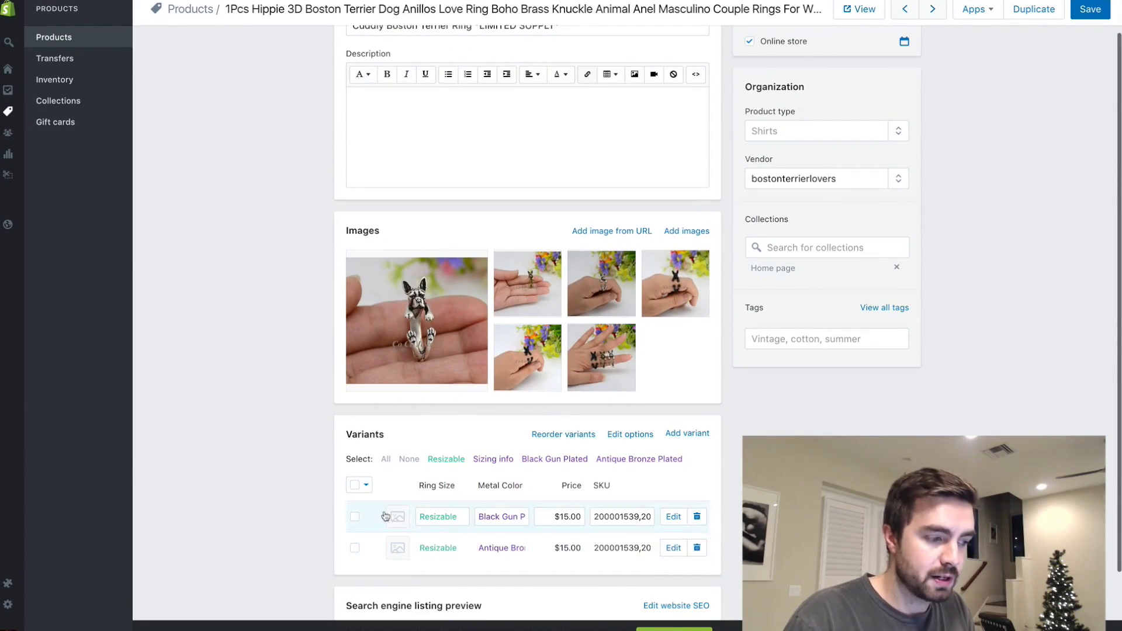
{"action": "scroll", "coordinate": [522, 319], "scroll_direction": "up", "scroll_amount": 2}
- Begin the product description with "Don't you just love cuddling your Boston Terrier?"
{"action": "left_click", "coordinate": [449, 179]}
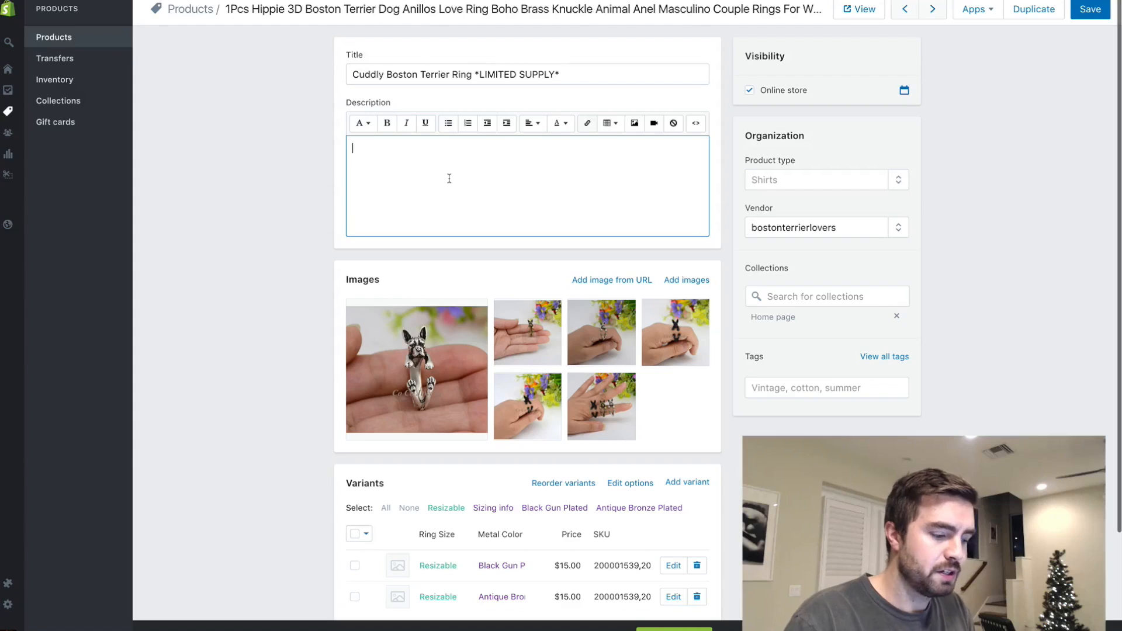
{"action": "type", "text": "Don;t you"}
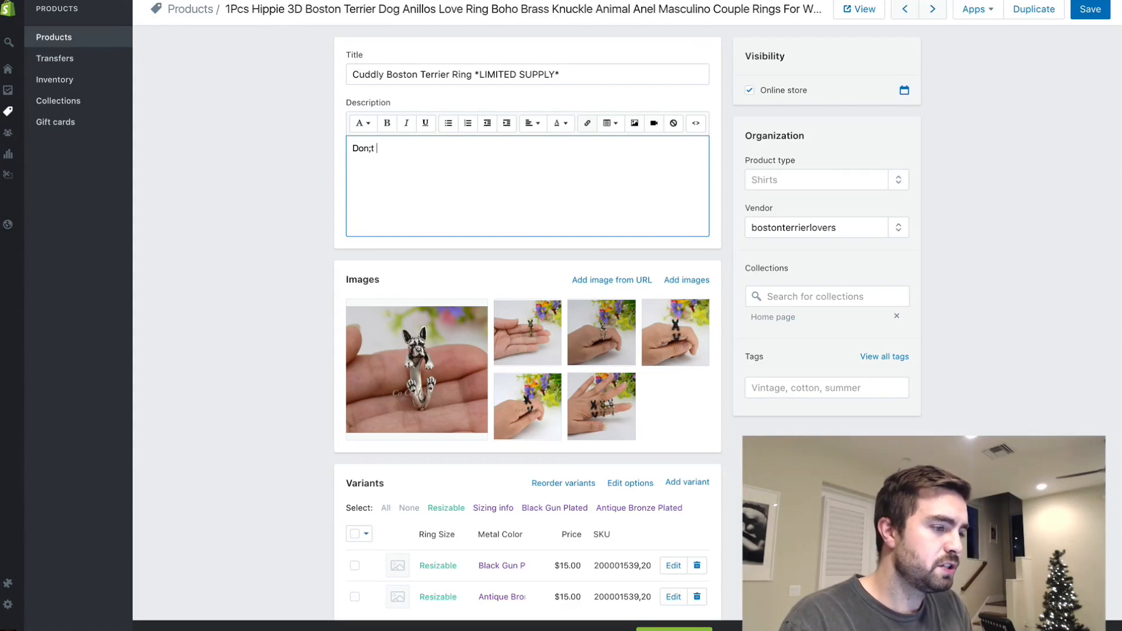
{"action": "key", "text": "BackSpace"}
{"action": "key", "text": "BackSpace"}
{"action": "key", "text": "BackSpace"}
{"action": "key", "text": "BackSpace"}
{"action": "key", "text": "BackSpace"}
{"action": "type", "text": "'t you just love cudd"}
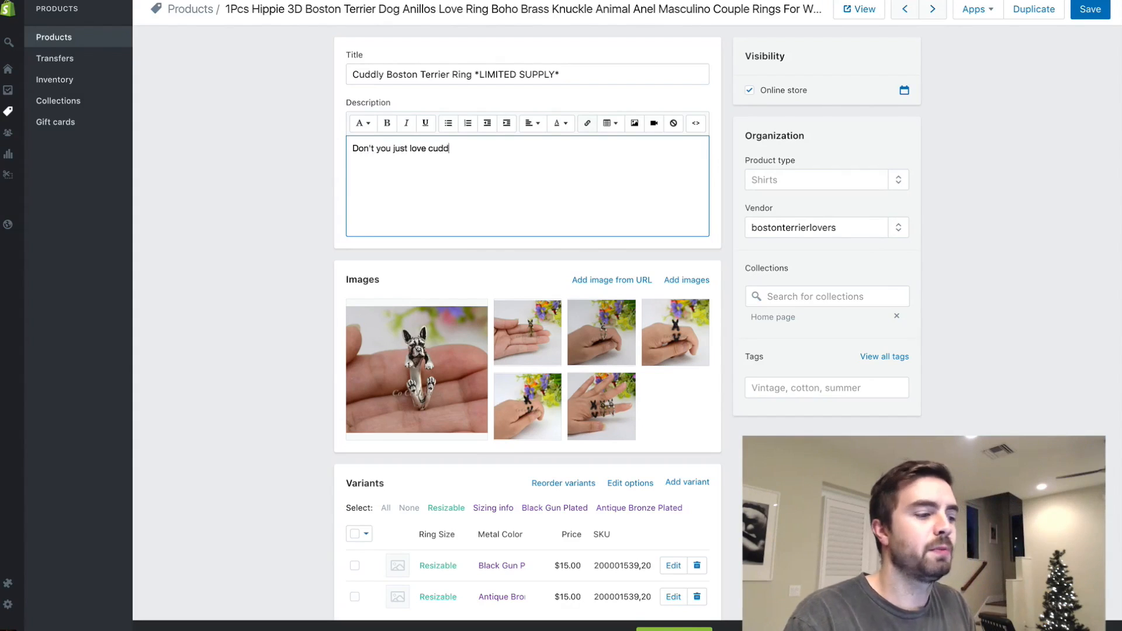
{"action": "type", "text": "ling your boston"}
{"action": "key", "text": "BackSpace"}
{"action": "key", "text": "BackSpace"}
{"action": "key", "text": "BackSpace"}
{"action": "key", "text": "BackSpace"}
{"action": "key", "text": "BackSpace"}
{"action": "key", "text": "BackSpace"}
{"action": "type", "text": "Boston "}
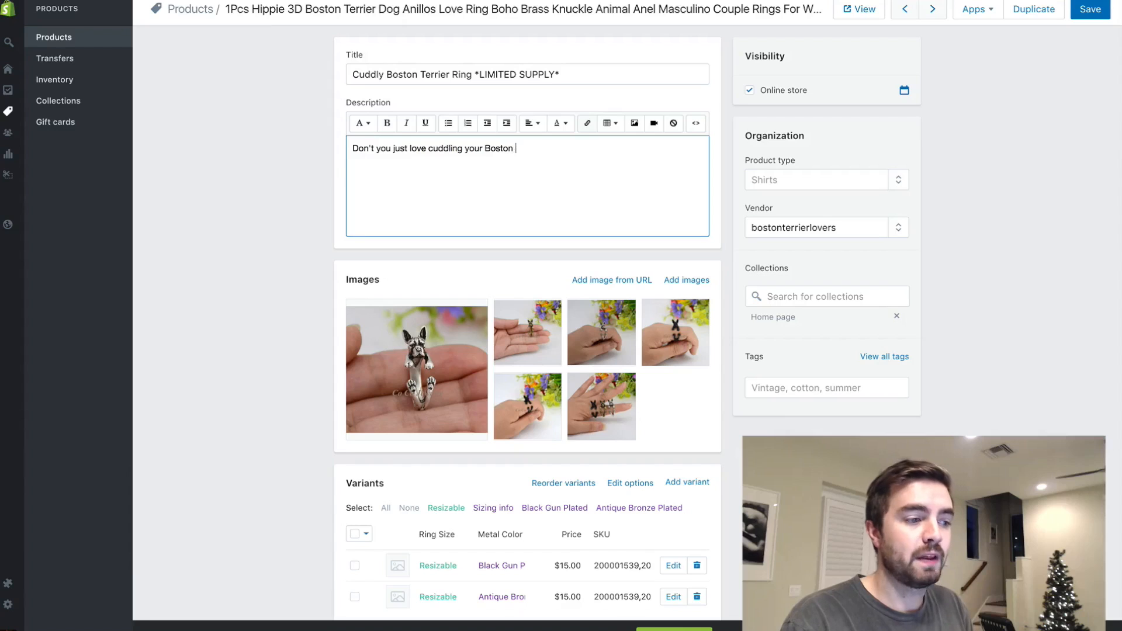
{"action": "type", "text": "Terrier?"}
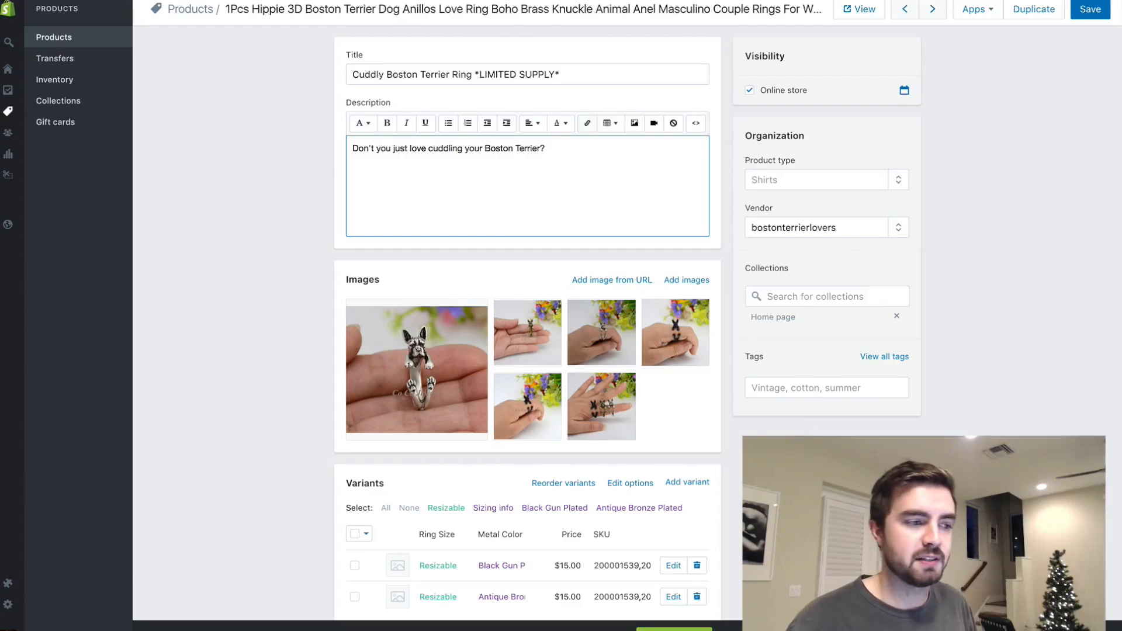
- Continue the description with "Now you can cuddle with it wherever you go by carrying this cutie on your finger"
{"action": "type", "text": "Now you can cuddle with it wherever you go by carrying this cutie "}
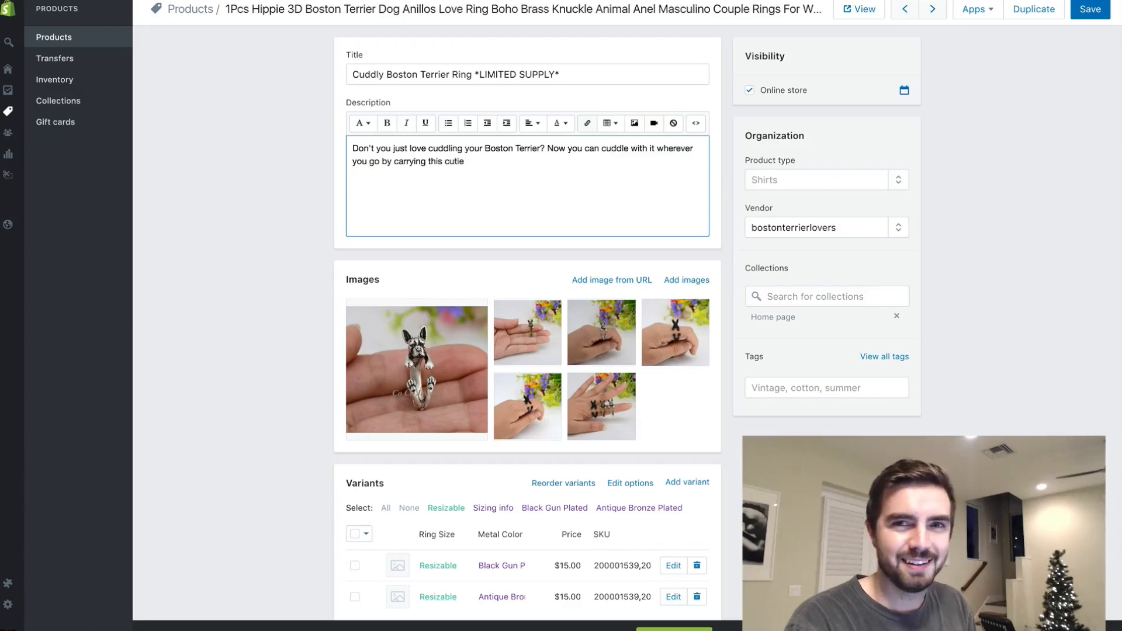
{"action": "type", "text": "on your in"}
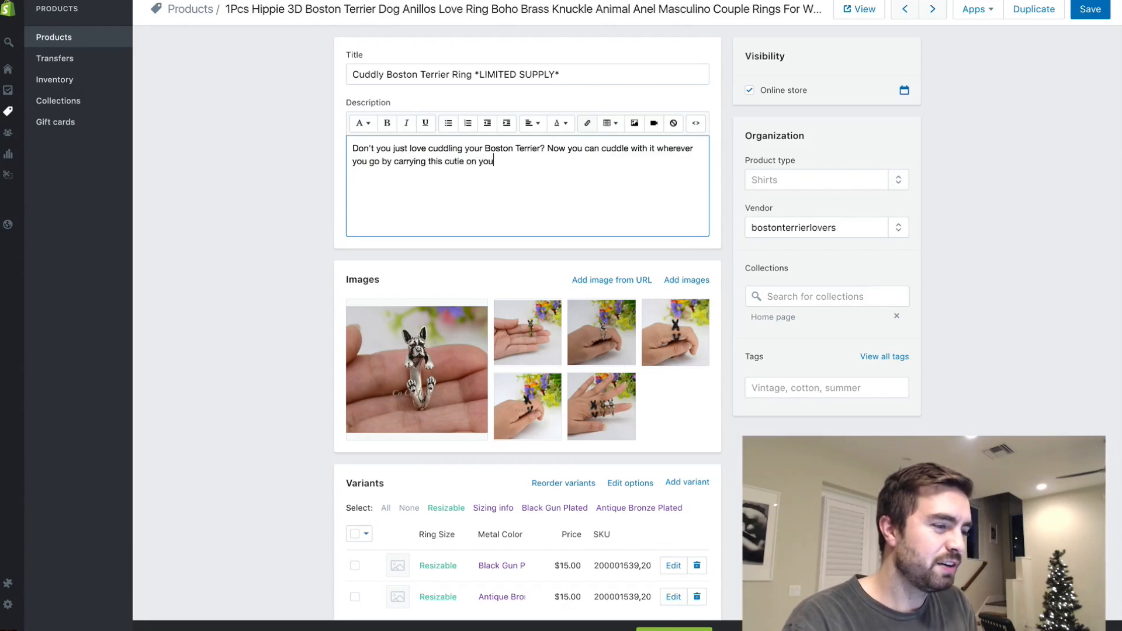
{"action": "key", "text": "BackSpace"}
{"action": "key", "text": "BackSpace"}
{"action": "type", "text": "finger "}
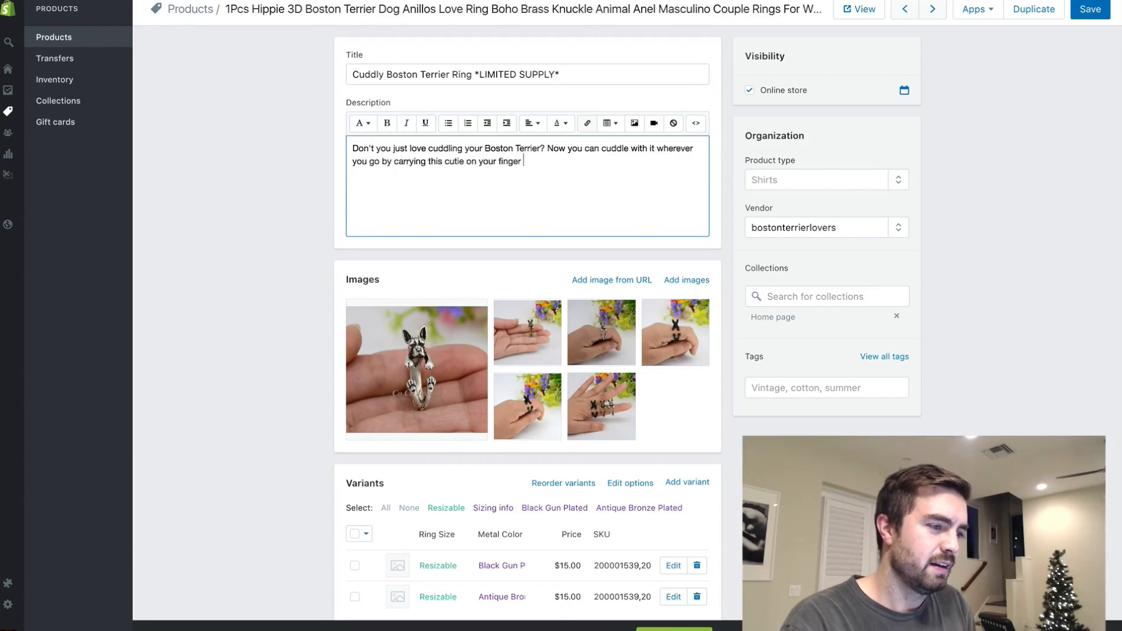
{"action": "type", "text": "to show your Bos"}
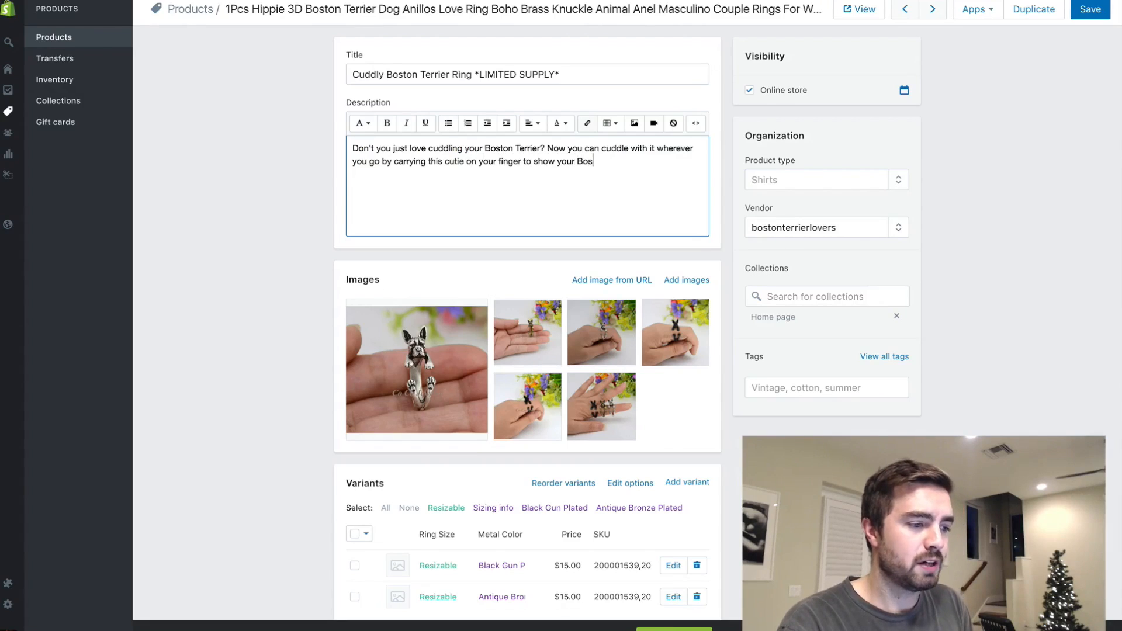
{"action": "type", "text": "ton Terrier Pri"}
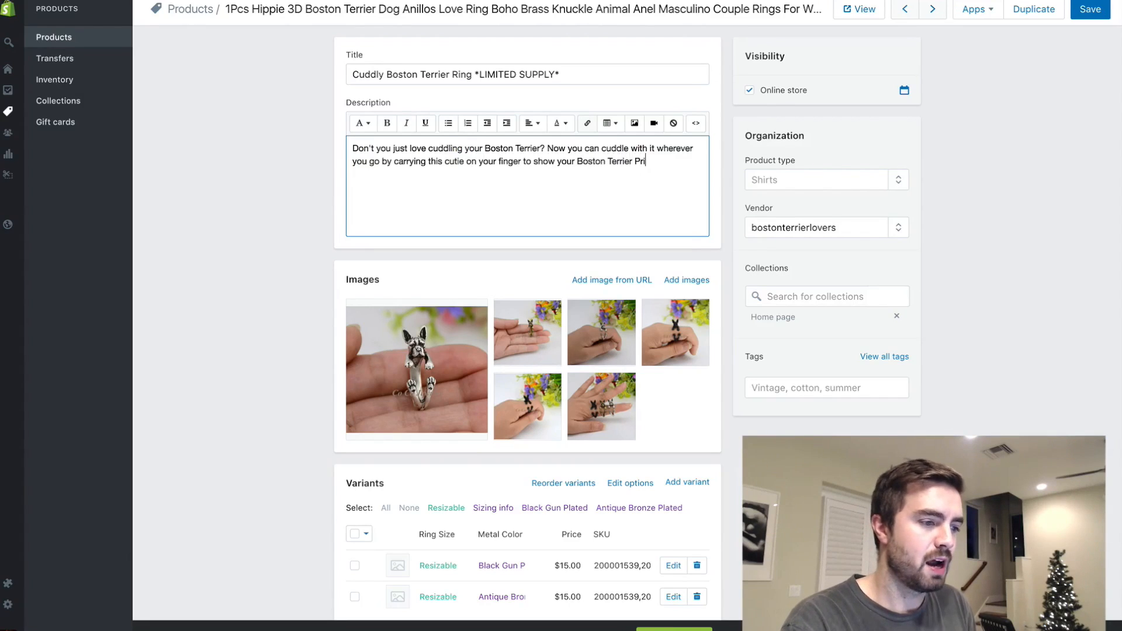
{"action": "type", "text": "de & Love"}
- Complete the sentence with "to show your Boston Terrier Pride & Love" and start a new paragraph below it
{"action": "key", "text": "Return"}
{"action": "key", "text": "Return"}
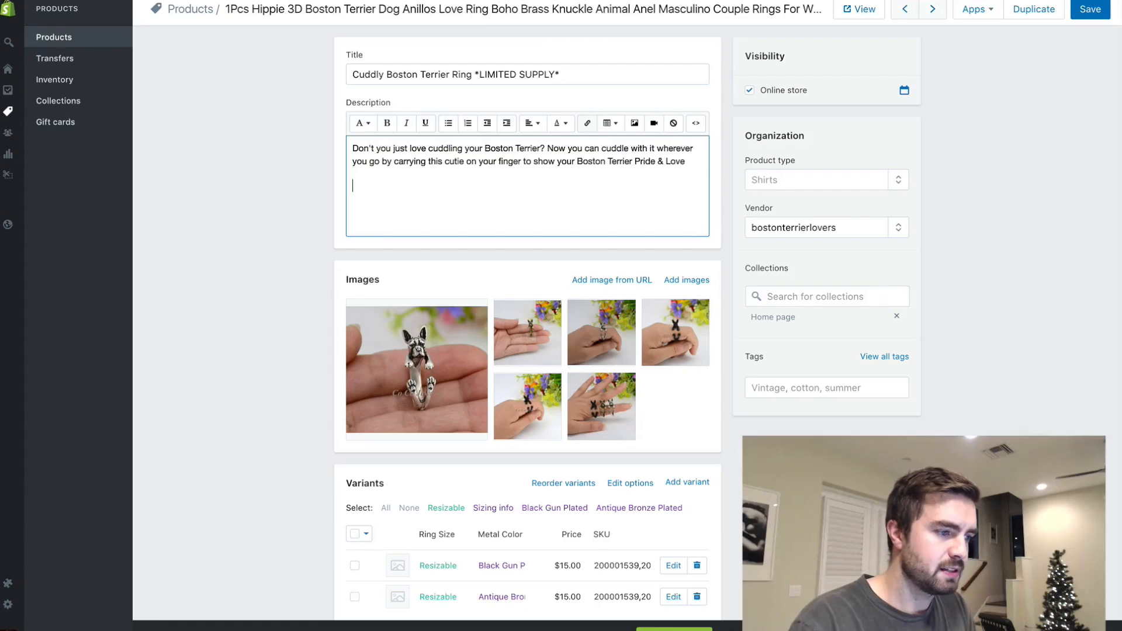
{"action": "left_click", "coordinate": [468, 125]}
{"action": "left_click", "coordinate": [465, 124]}
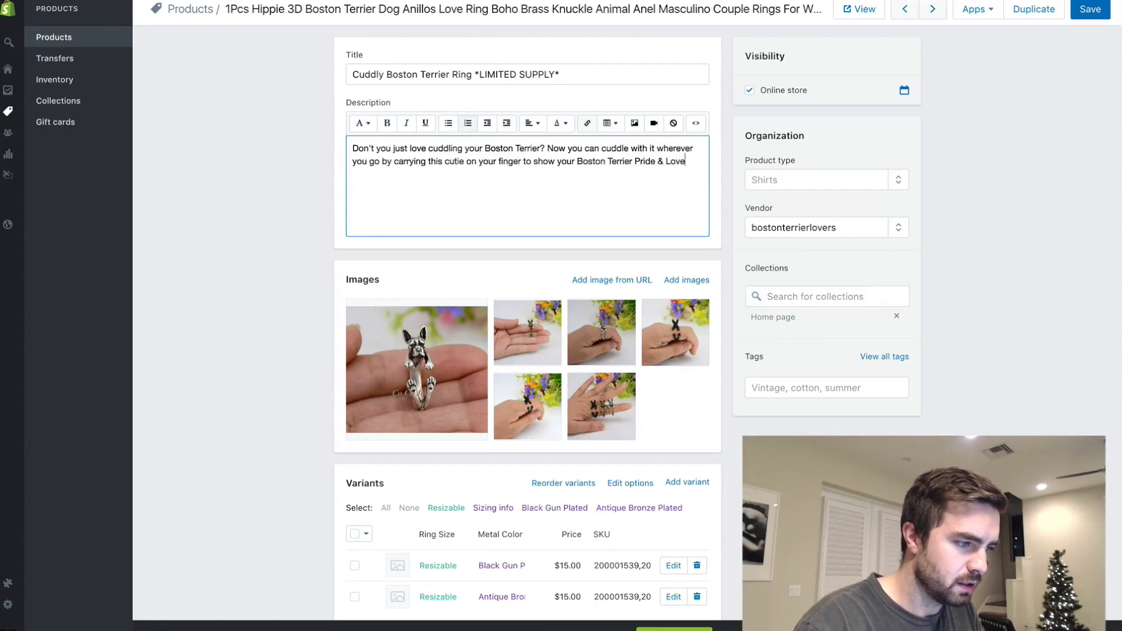
{"action": "left_click", "coordinate": [448, 125]}
{"action": "left_click", "coordinate": [448, 125]}
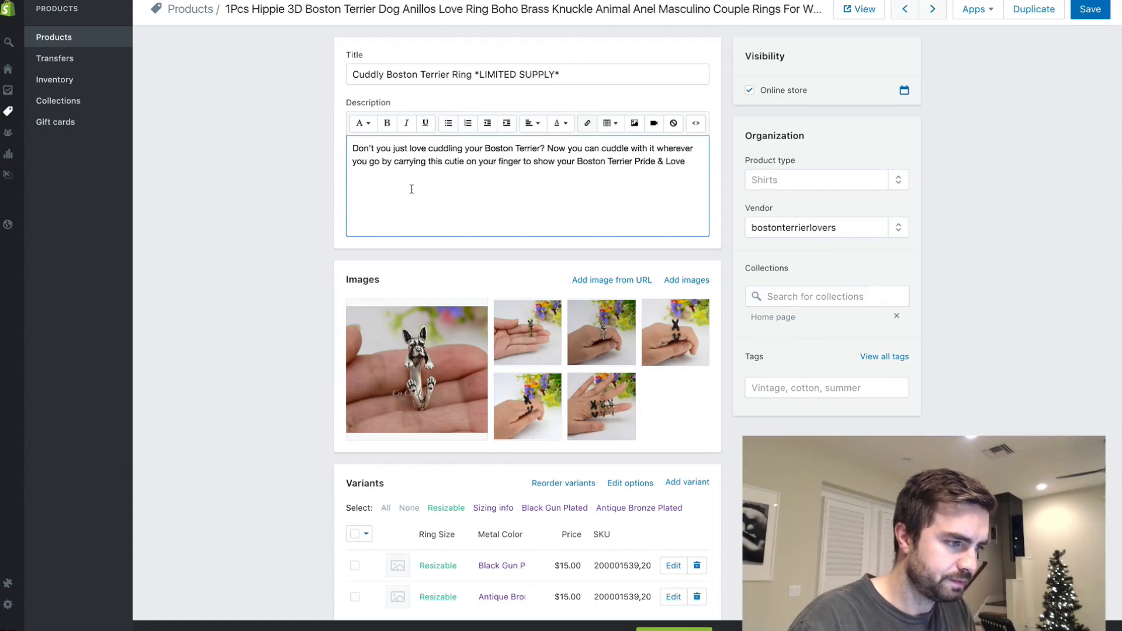
- Start a bulleted list under the paragraph with the item "Antique silver plated (or gun black plated)"
{"action": "key", "text": "Return"}
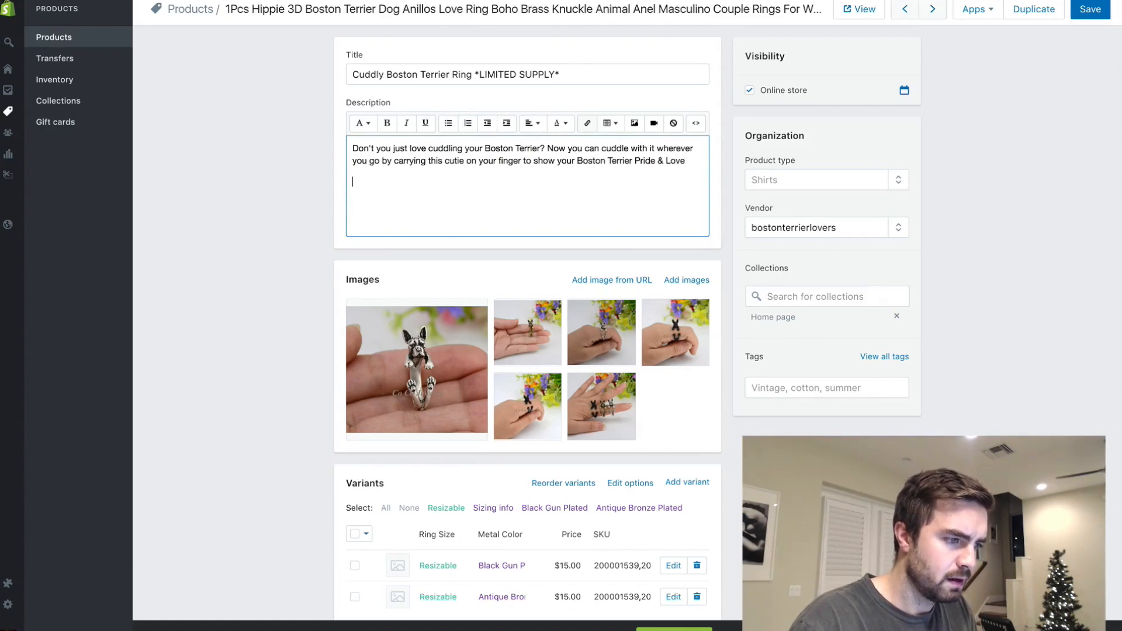
{"action": "left_click", "coordinate": [458, 124]}
{"action": "type", "text": "Antique silver"}
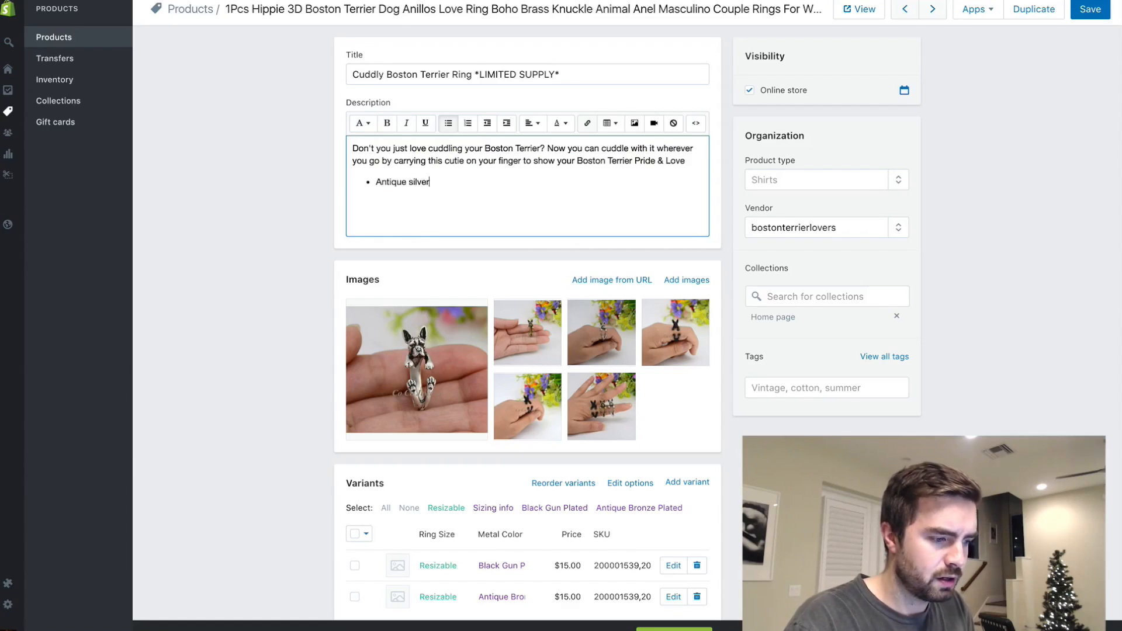
{"action": "type", "text": " plated (or gun black plated"}
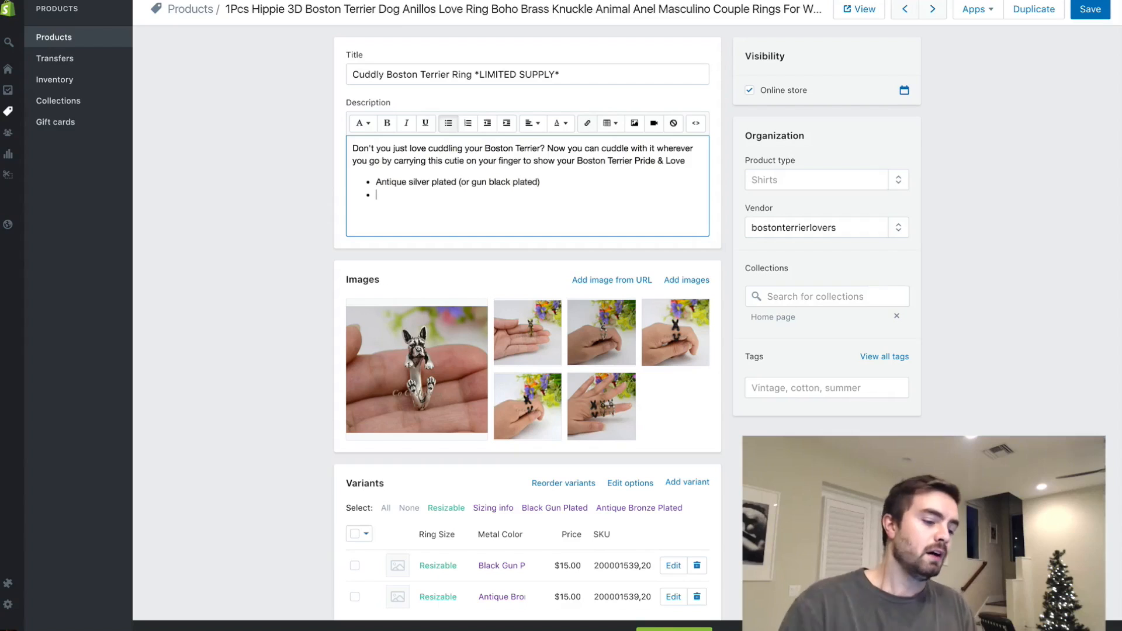
{"action": "type", "text": "Ships"}
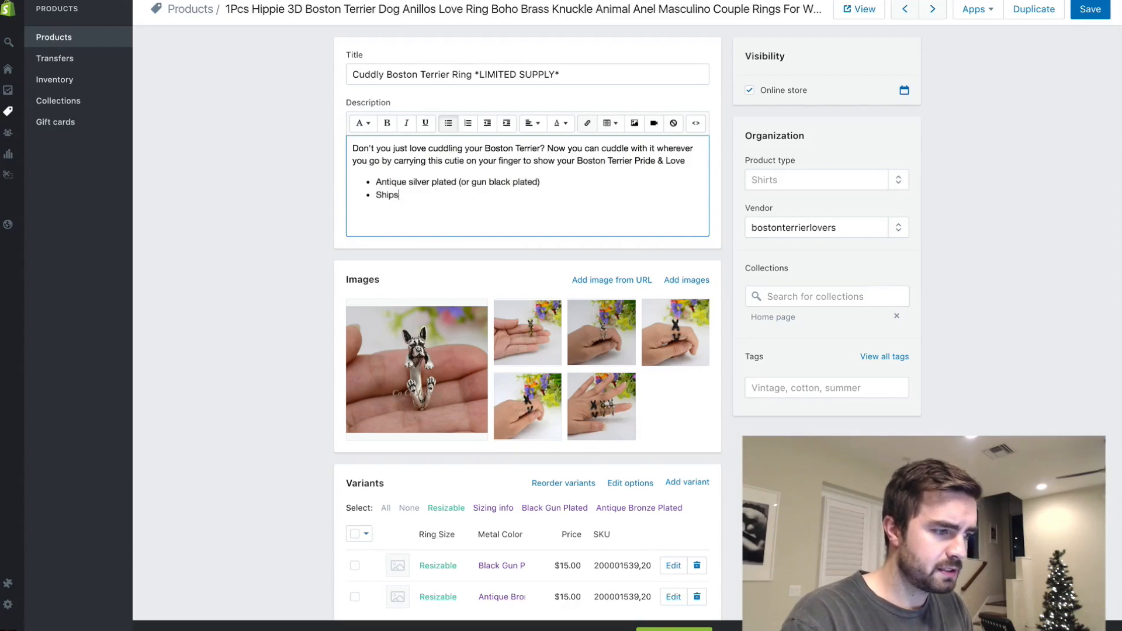
{"action": "key", "text": "BackSpace"}
{"action": "key", "text": "BackSpace"}
{"action": "key", "text": "BackSpace"}
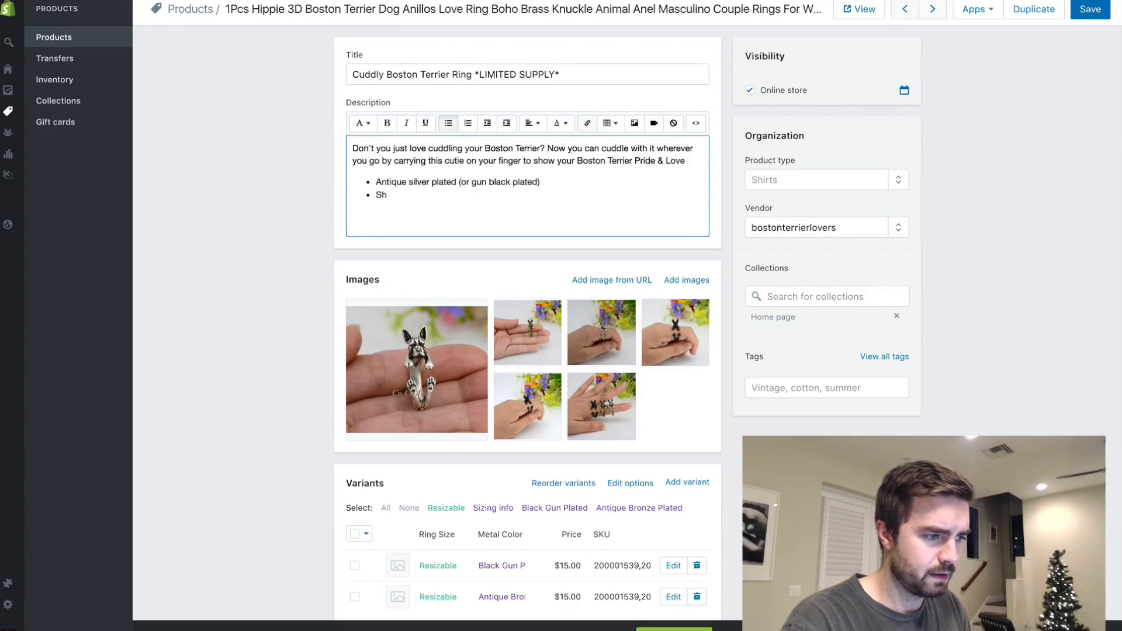
{"action": "key", "text": "BackSpace"}
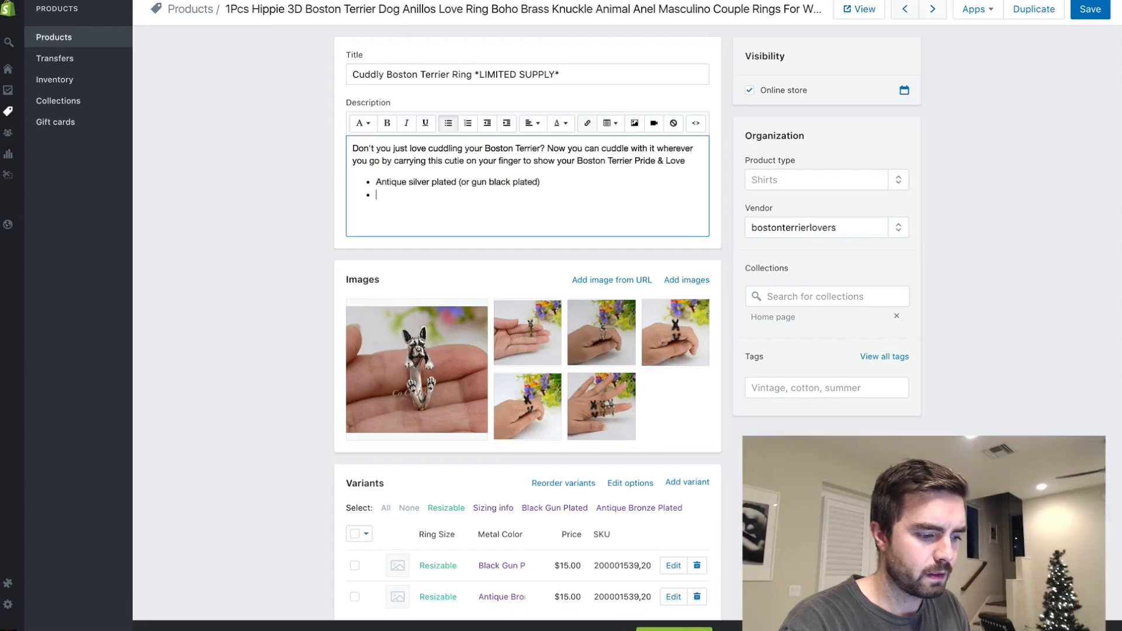
- Add the bullet "Ships to anywhere in the US (about 14-20 days max)" to the description list
{"action": "type", "text": "Ships to "}
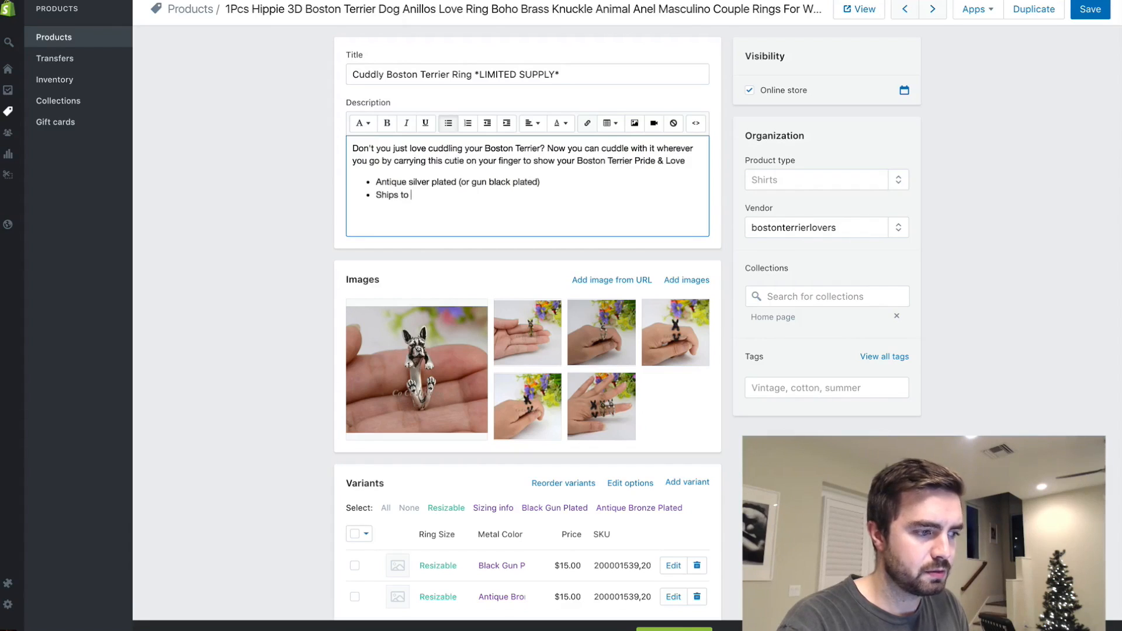
{"action": "type", "text": "anywhere in the US "}
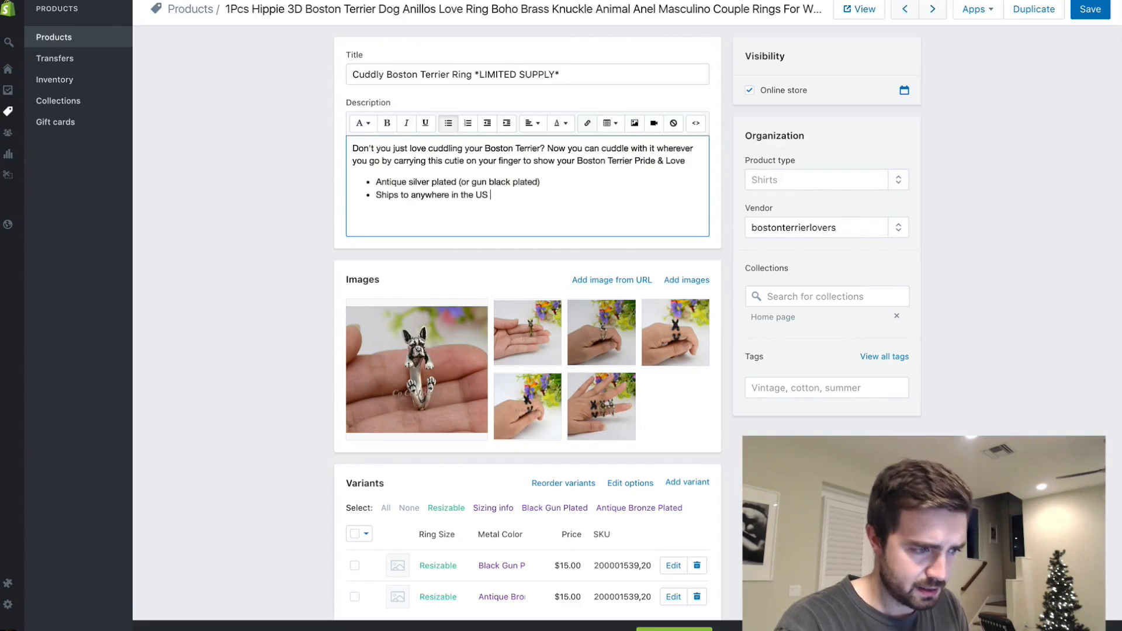
{"action": "type", "text": "(tbout "}
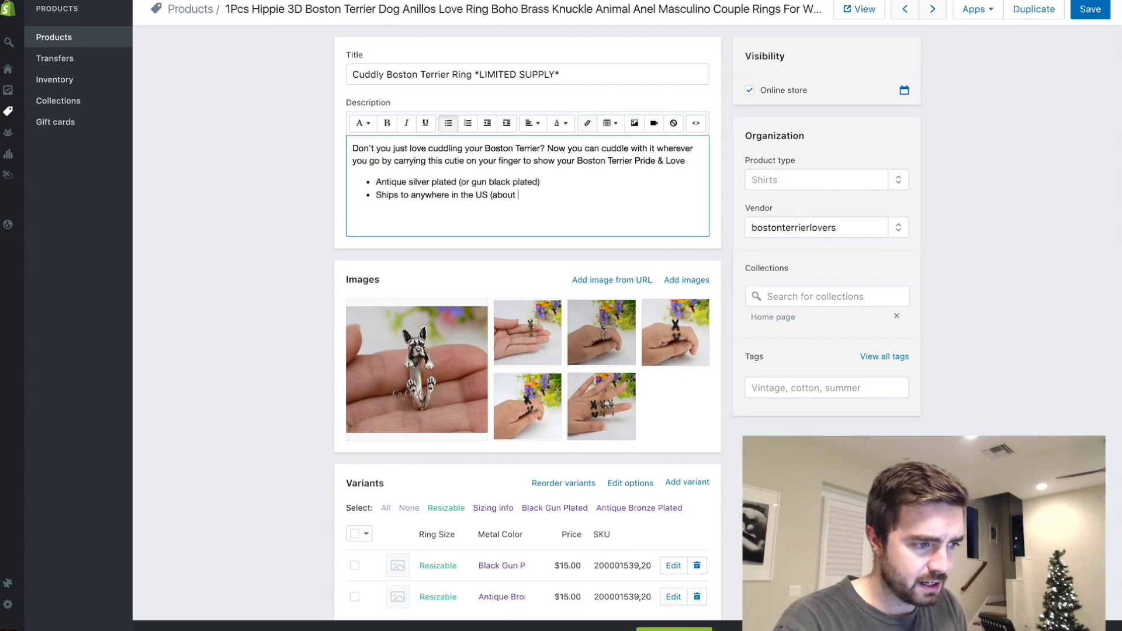
{"action": "type", "text": "14-20 days max)"}
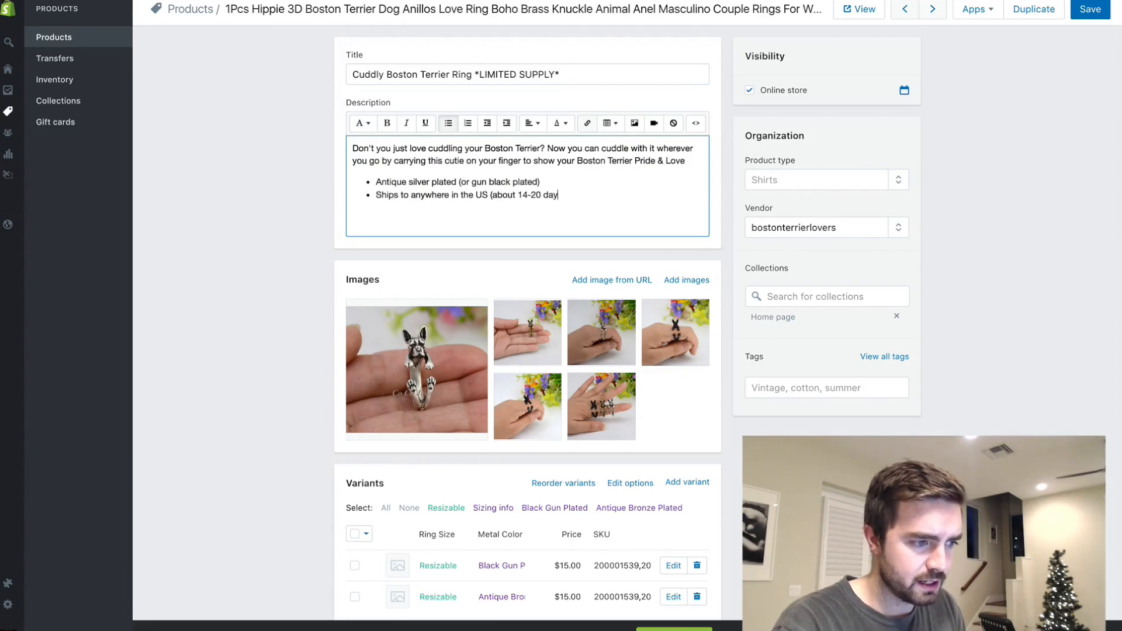
- Add the bullet "LIMITED Supply Only 10 available and selling quickly" to the description, with everything after "LIMITED Supply" in bold
{"action": "type", "text": "LI"}
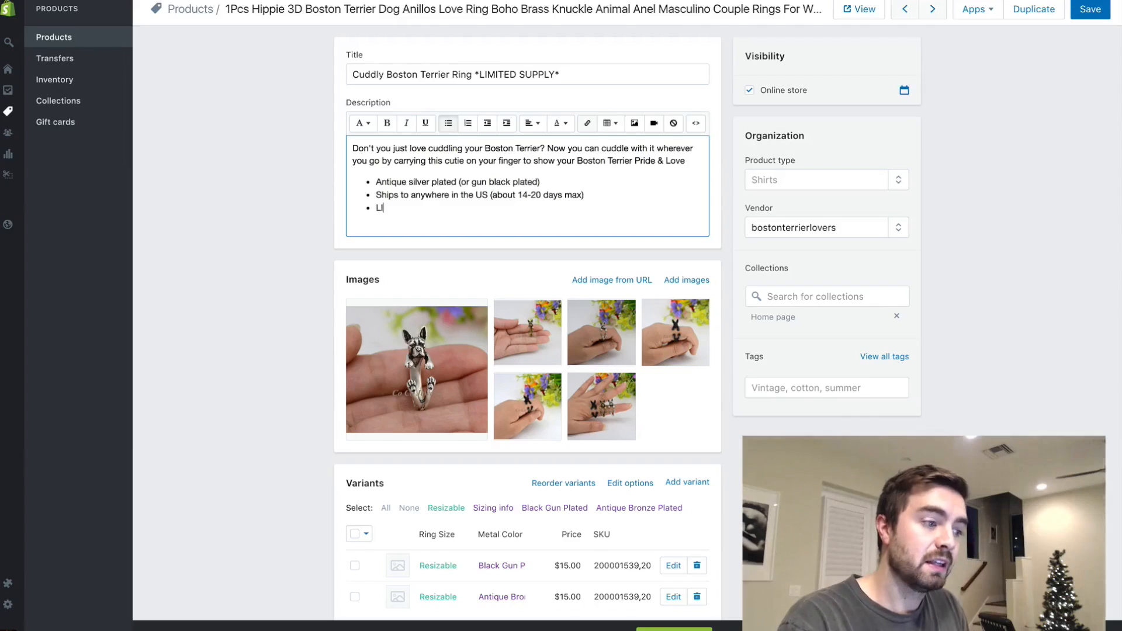
{"action": "type", "text": "MITED Supply"}
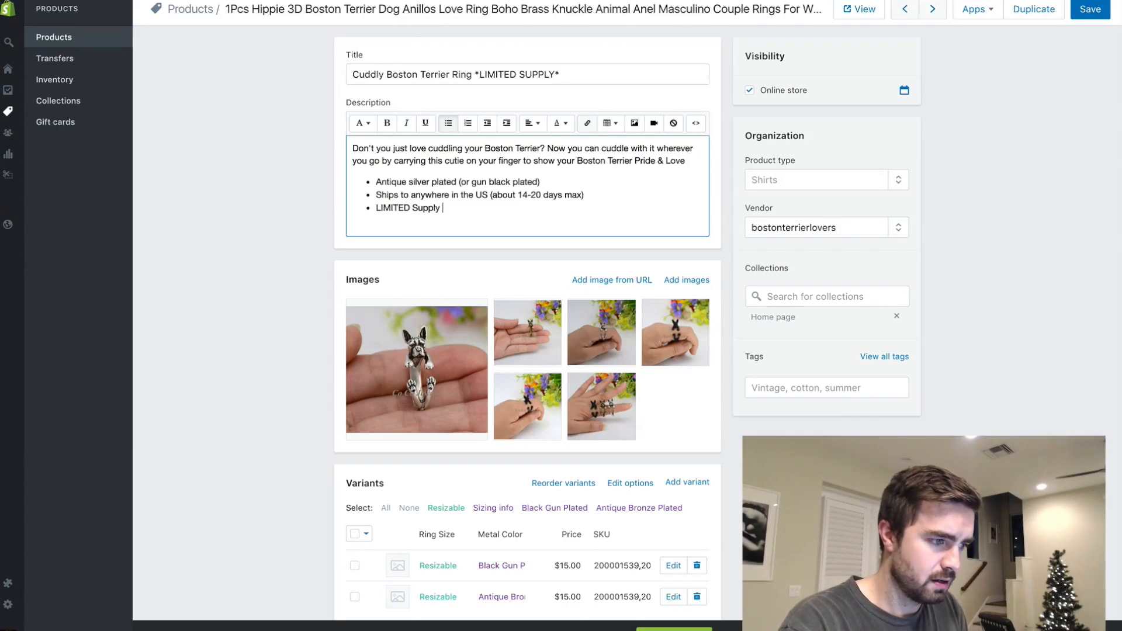
{"action": "key", "text": "ctrl+b"}
{"action": "type", "text": "Only 3 available"}
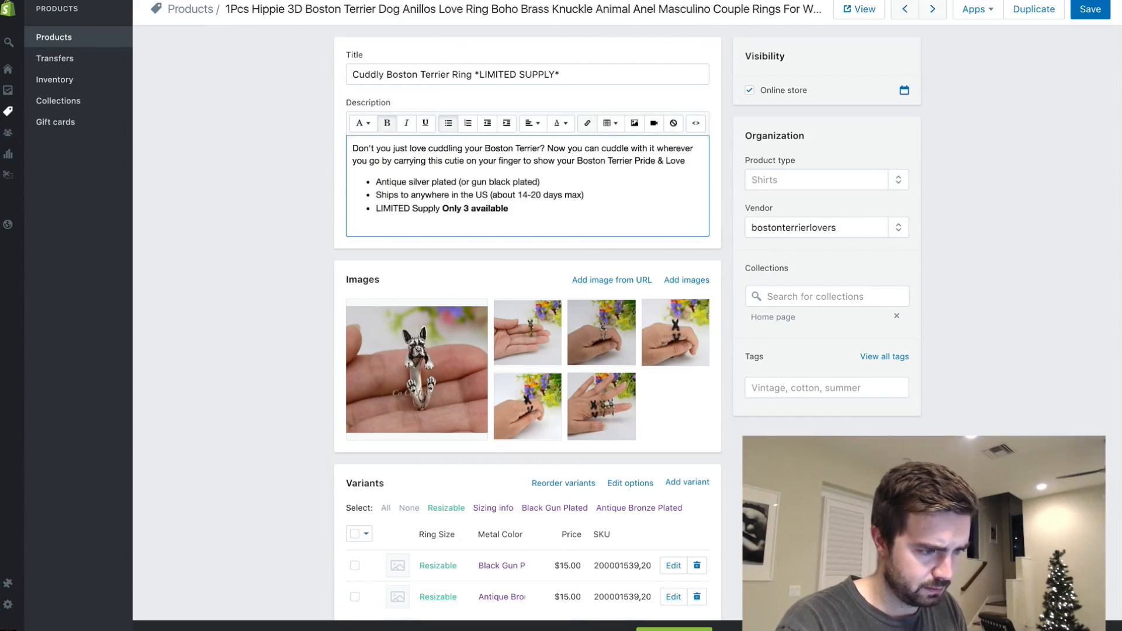
{"action": "key", "text": "BackSpace"}
{"action": "key", "text": "BackSpace"}
{"action": "key", "text": "BackSpace"}
{"action": "key", "text": "BackSpace"}
{"action": "key", "text": "BackSpace"}
{"action": "key", "text": "BackSpace"}
{"action": "key", "text": "BackSpace"}
{"action": "key", "text": "BackSpace"}
{"action": "key", "text": "BackSpace"}
{"action": "key", "text": "BackSpace"}
{"action": "key", "text": "BackSpace"}
{"action": "type", "text": "10 levailable and sell"}
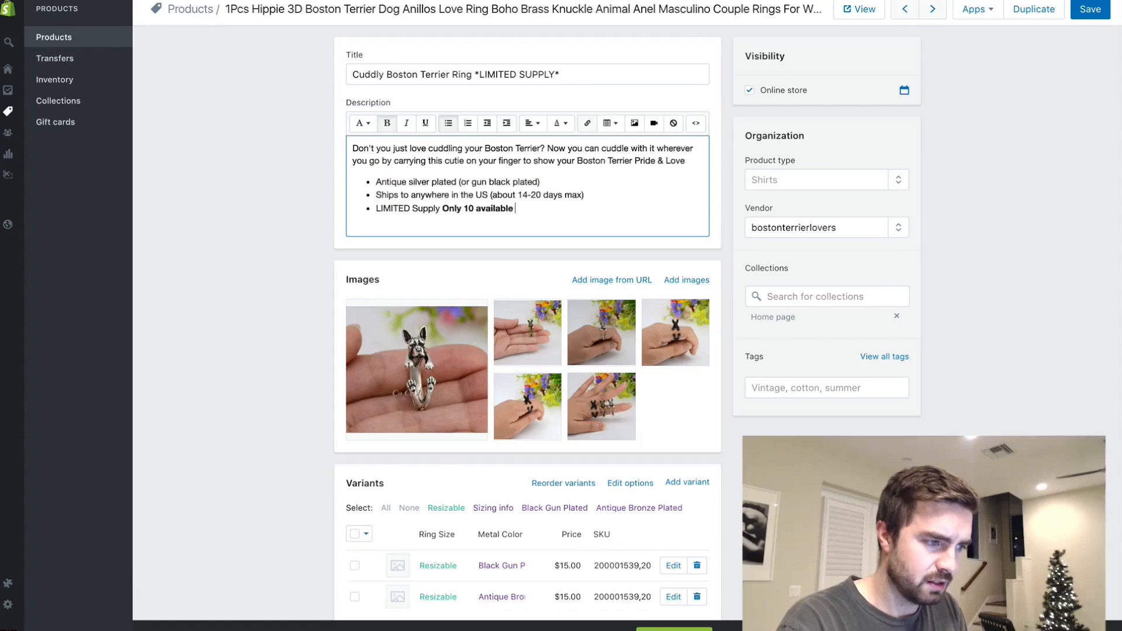
{"action": "type", "text": "ing quickly"}
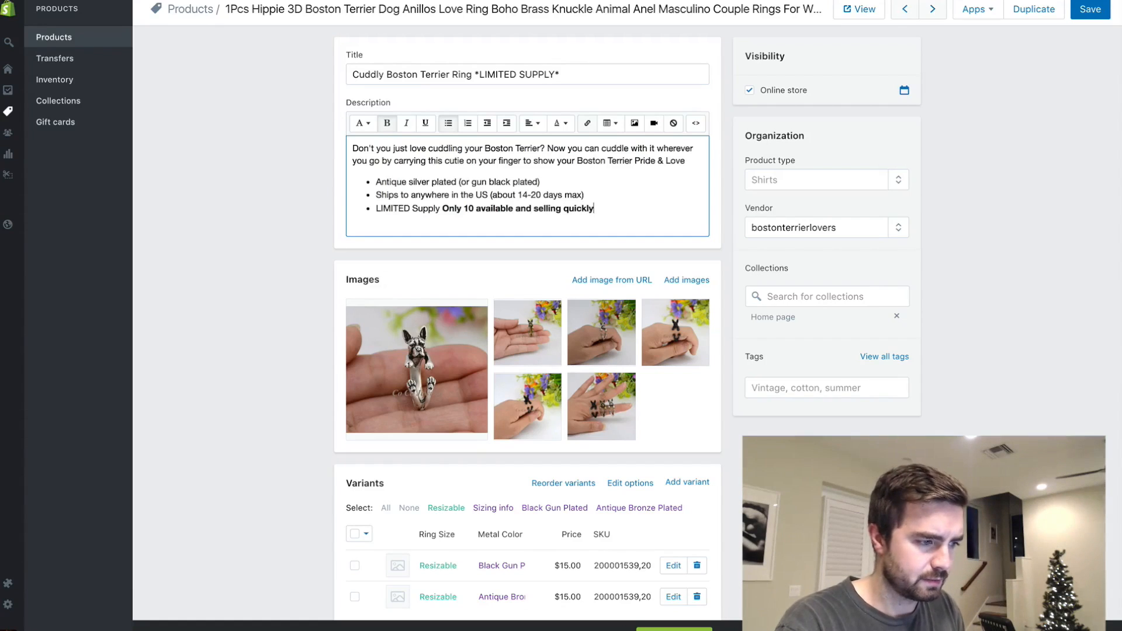
{"action": "key", "text": "Return"}
{"action": "key", "text": "BackSpace"}
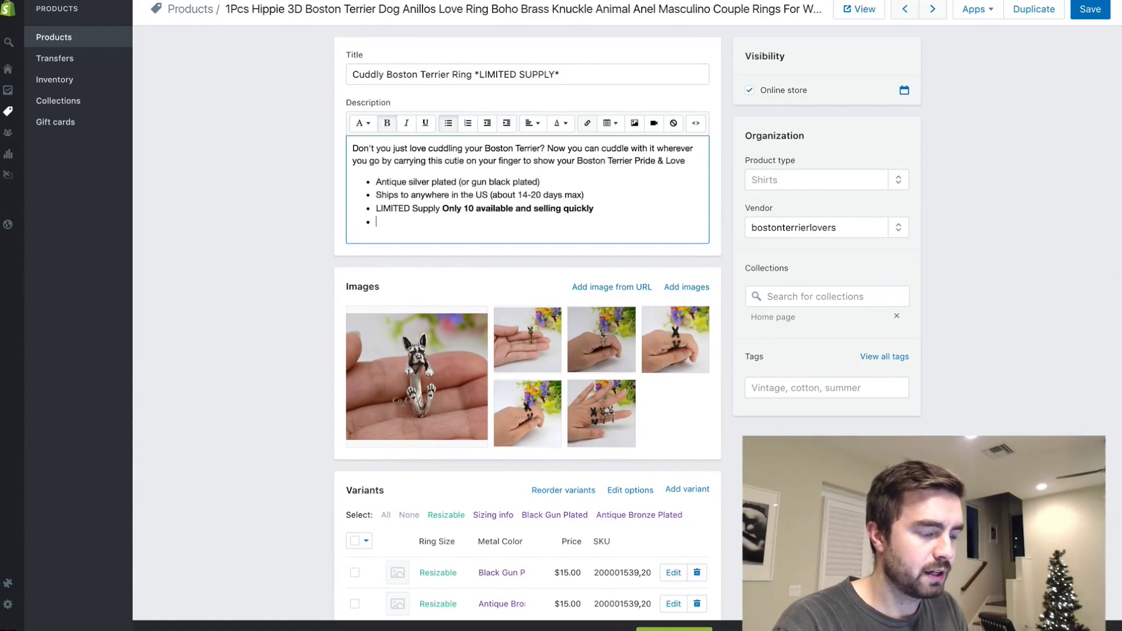
- Add the non-bold bullet "The perfect gift for any boston terrier lover" to the description list
{"action": "key", "text": "ctrl+b"}
{"action": "type", "text": "The perfec"}
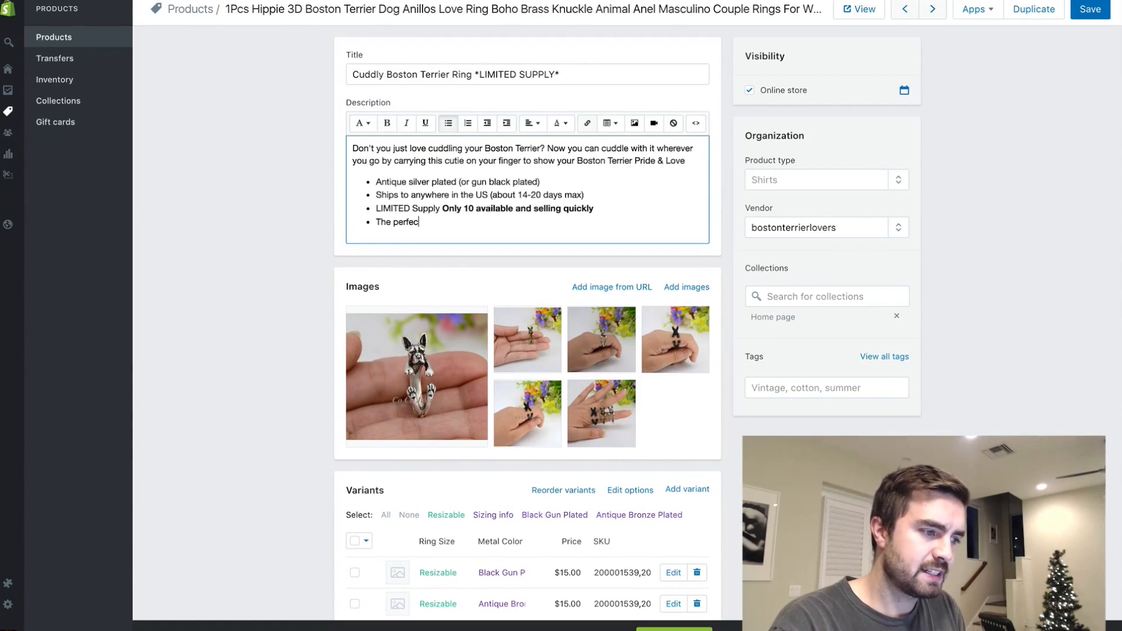
{"action": "type", "text": "t gift for any boston"}
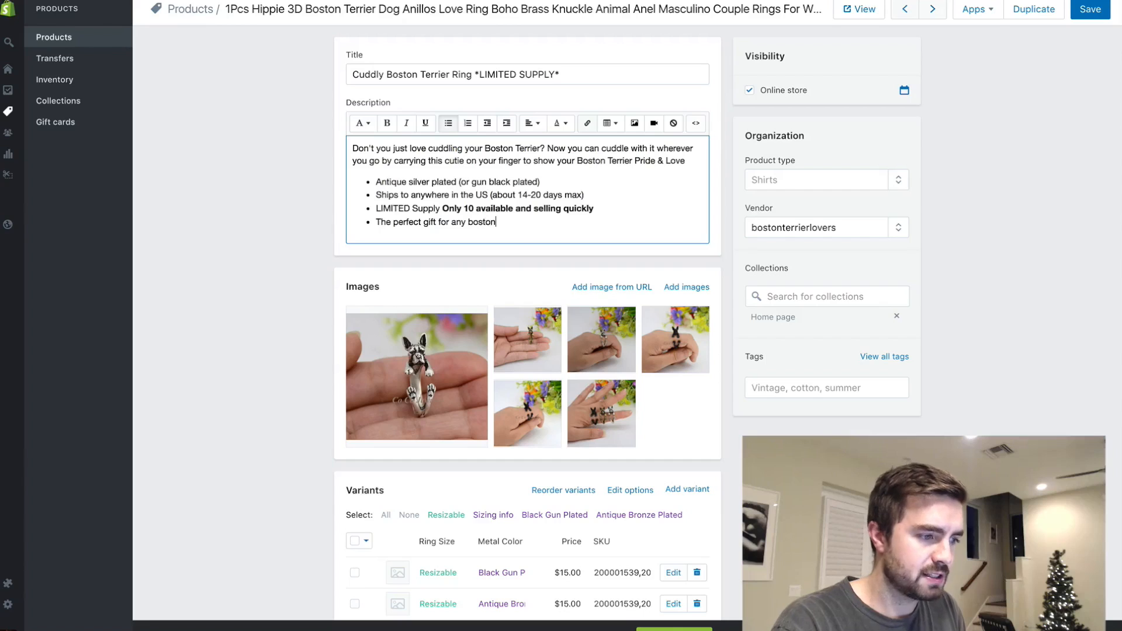
{"action": "type", "text": " terrier love"}
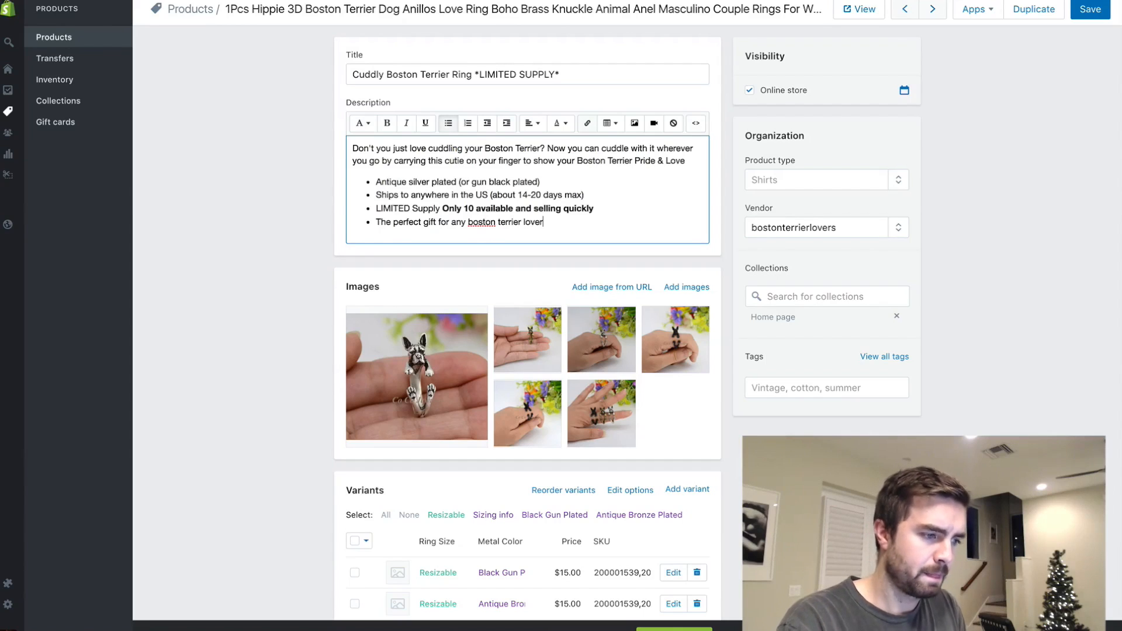
{"action": "type", "text": "r"}
{"action": "key", "text": "Return"}
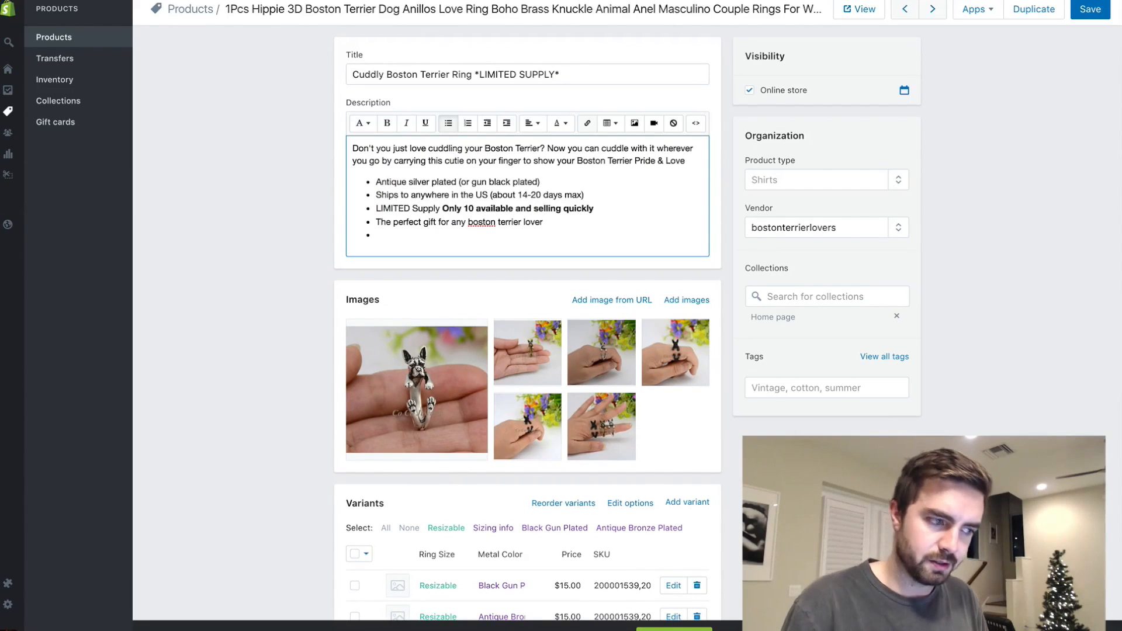
- Add the bullet "Resizable the ring fits anyone!" to the description list and save the ring product
{"action": "type", "text": "Rezizabl"}
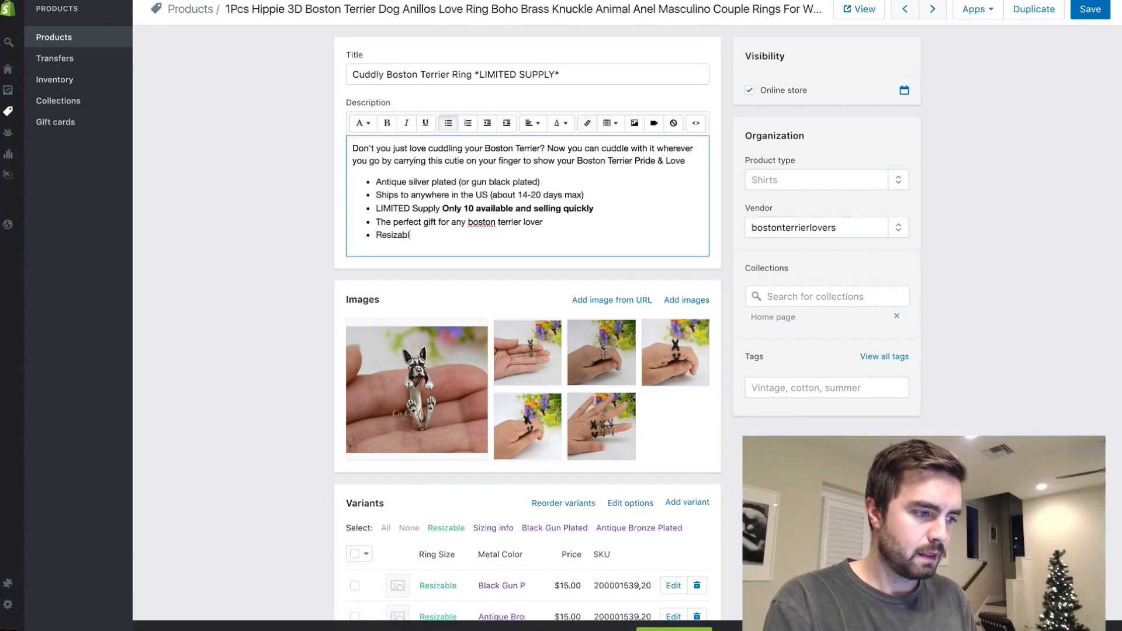
{"action": "type", "text": "e the ring fits anyone!"}
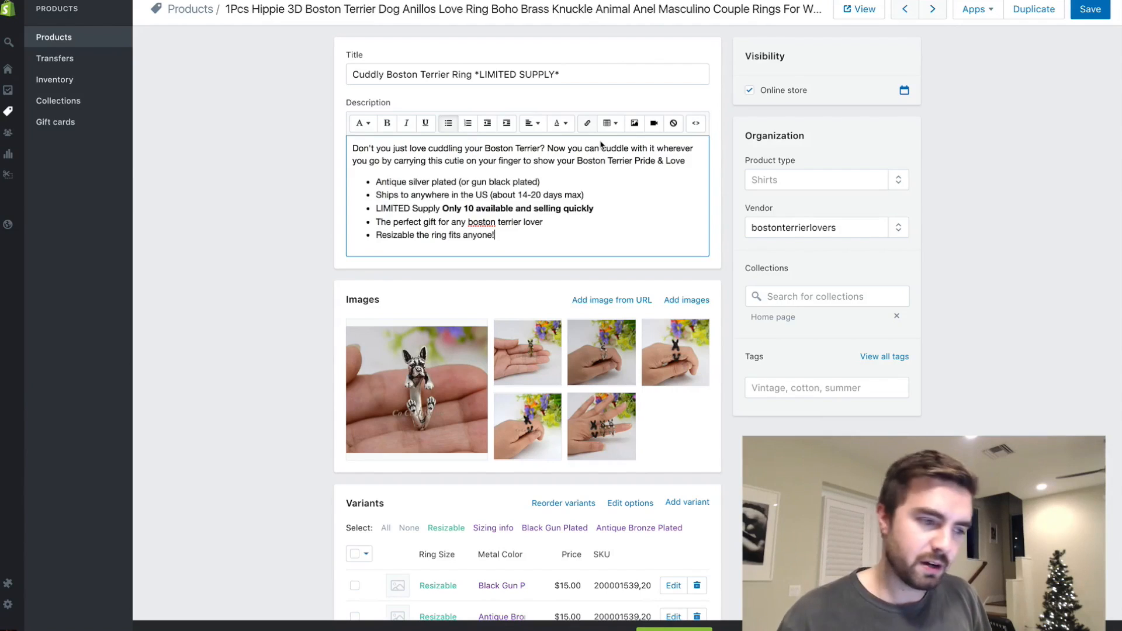
{"action": "scroll", "coordinate": [958, 206], "scroll_direction": "down", "scroll_amount": 4}
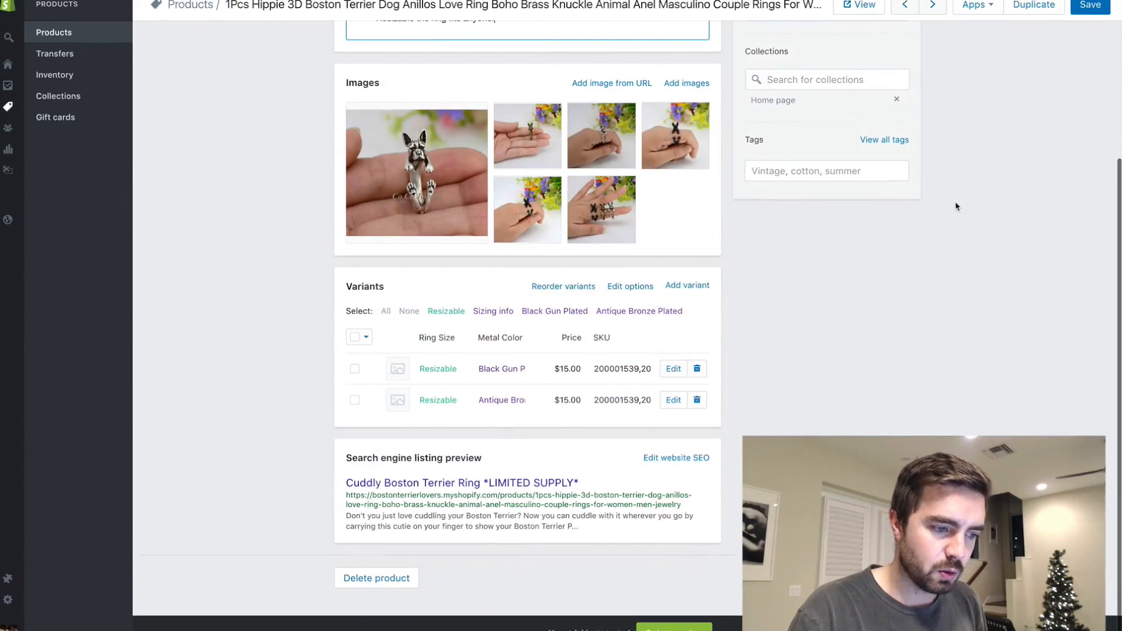
{"action": "scroll", "coordinate": [855, 248], "scroll_direction": "up", "scroll_amount": 4}
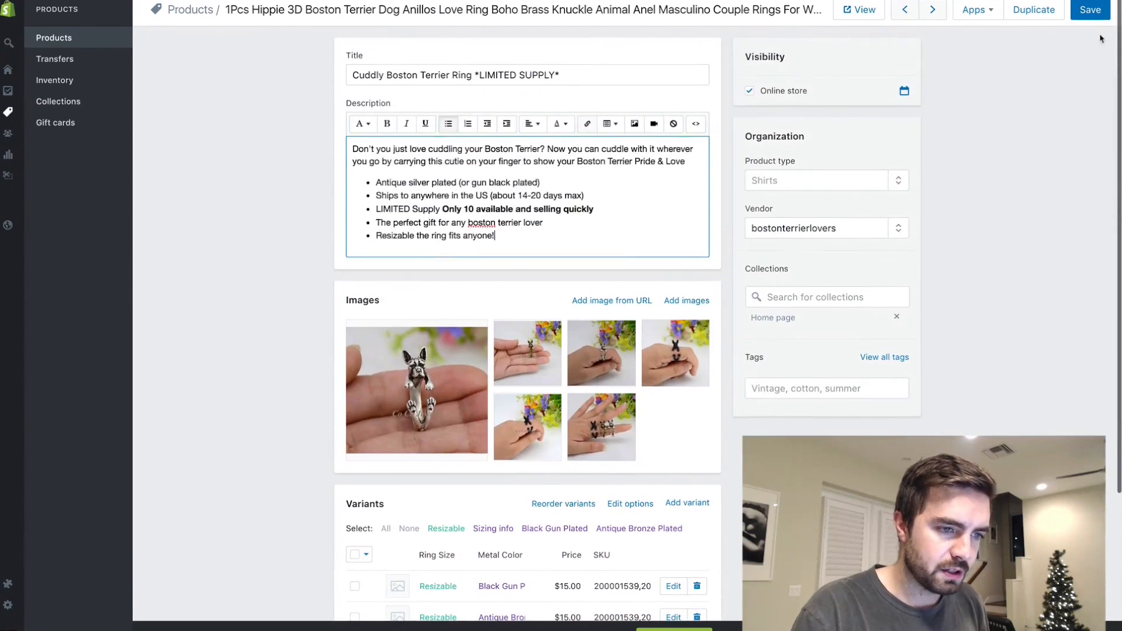
{"action": "left_click", "coordinate": [1091, 9]}
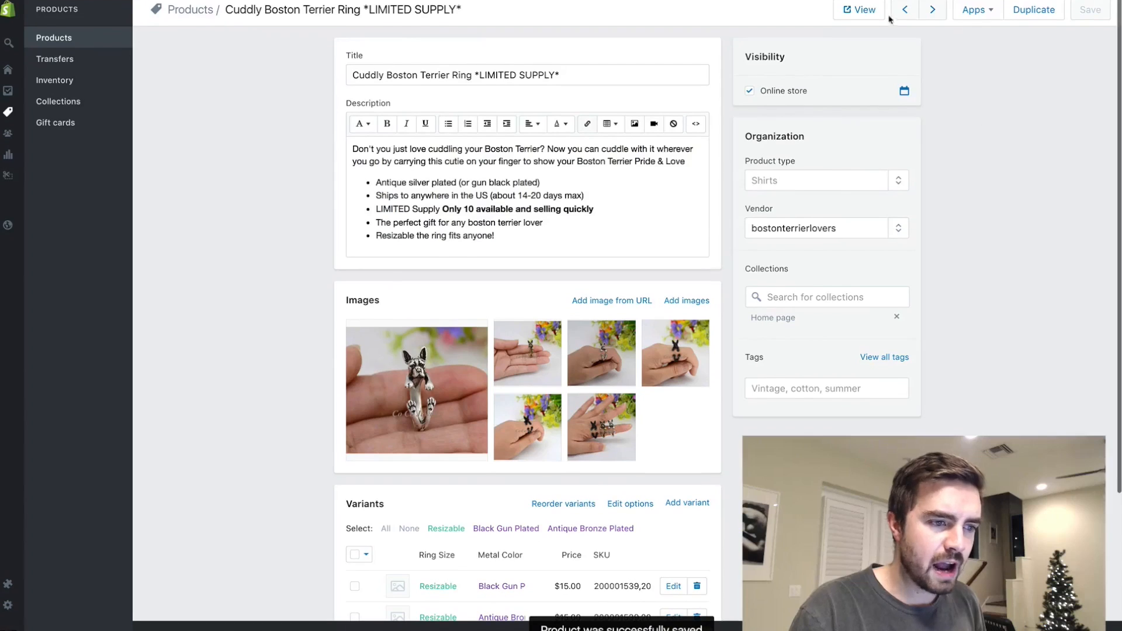
- View the ring's page in the online store and check its Ring Size and Metal Color choices
{"action": "left_click", "coordinate": [860, 9]}
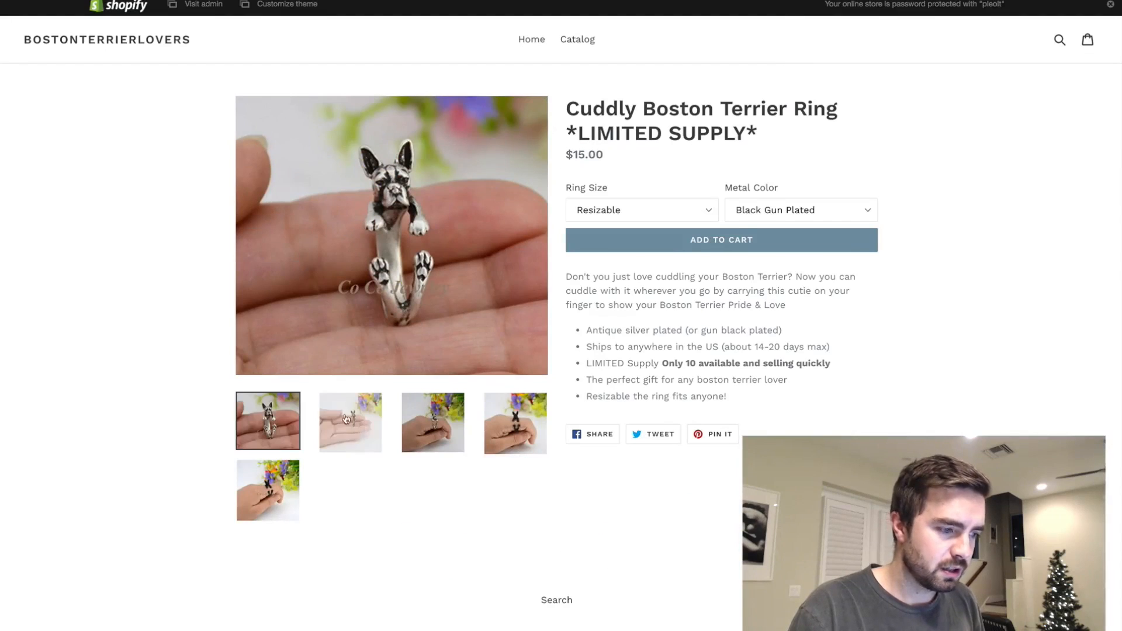
{"action": "left_click", "coordinate": [699, 210]}
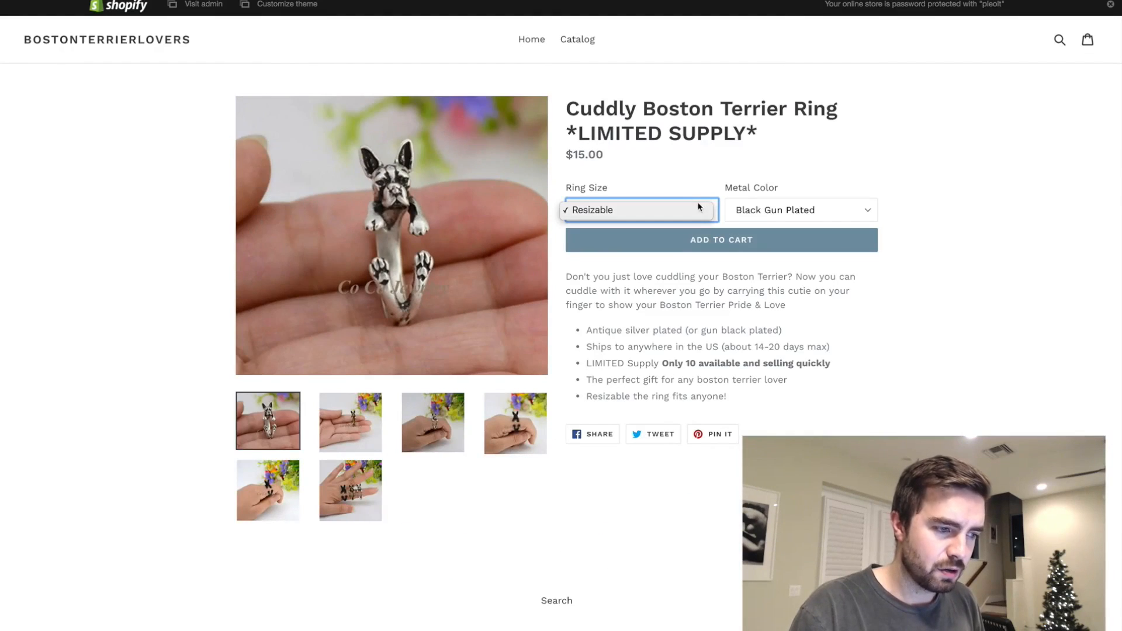
{"action": "left_click", "coordinate": [701, 210]}
{"action": "left_click", "coordinate": [786, 211]}
{"action": "left_click", "coordinate": [754, 223]}
{"action": "left_click", "coordinate": [797, 211]}
{"action": "left_click", "coordinate": [768, 197]}
- Look through the ring's additional photos in the product page gallery
{"action": "left_click", "coordinate": [345, 422]}
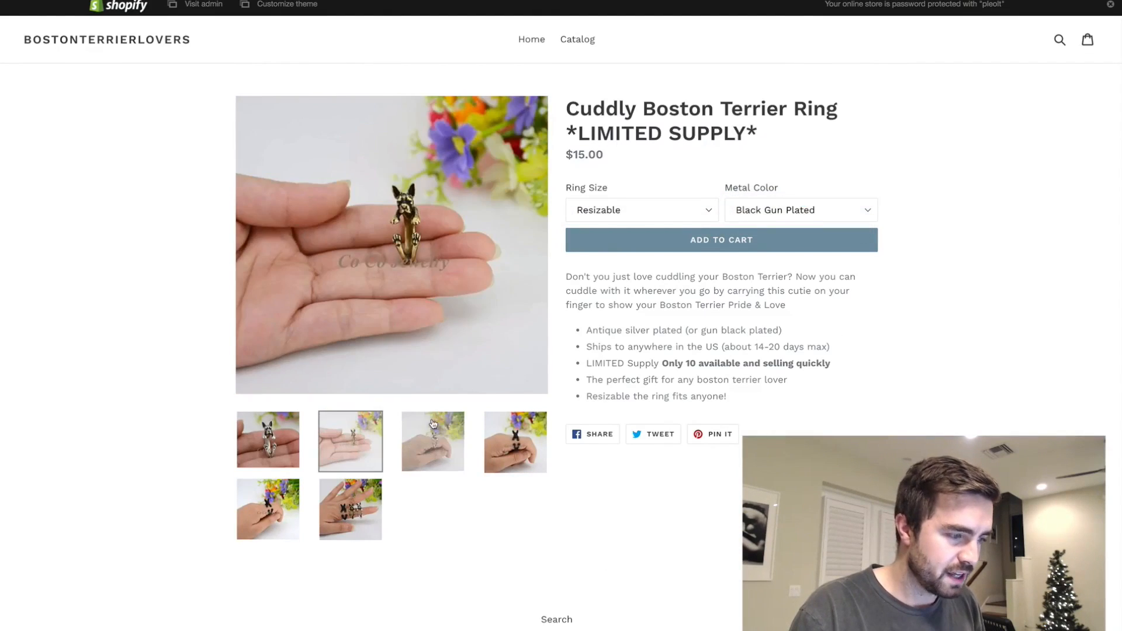
{"action": "left_click", "coordinate": [424, 430]}
{"action": "left_click", "coordinate": [523, 456]}
{"action": "left_click", "coordinate": [351, 514]}
{"action": "left_click", "coordinate": [279, 512]}
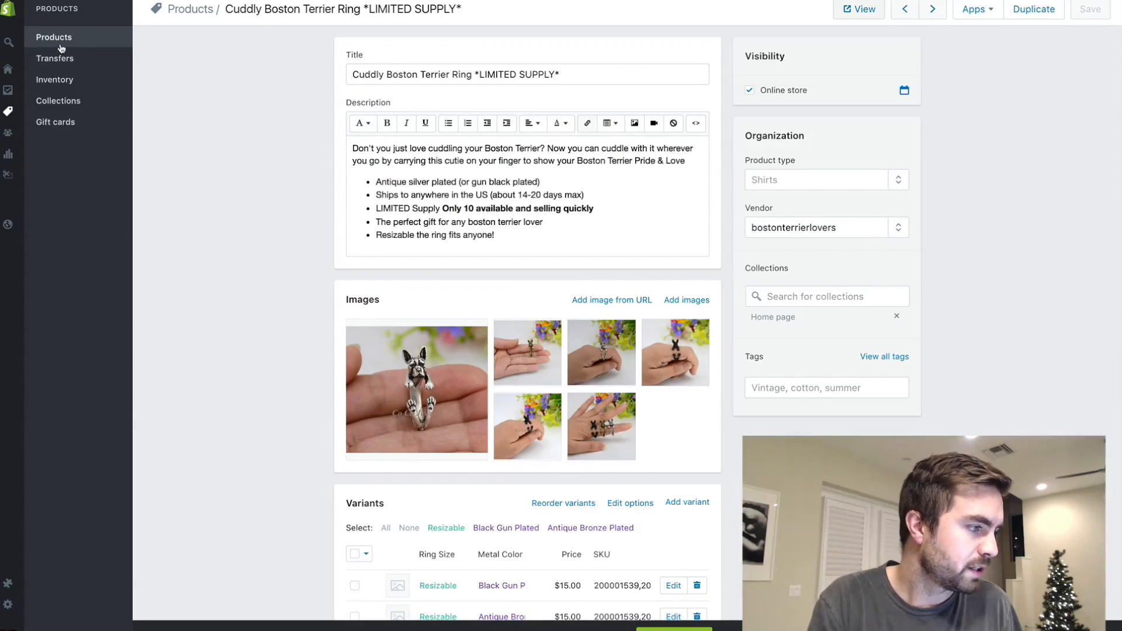
- Copy the ring's entire description in the product editor and return to the product list
{"action": "left_click", "coordinate": [457, 168]}
{"action": "key", "text": "ctrl+a"}
{"action": "key", "text": "ctrl+c"}
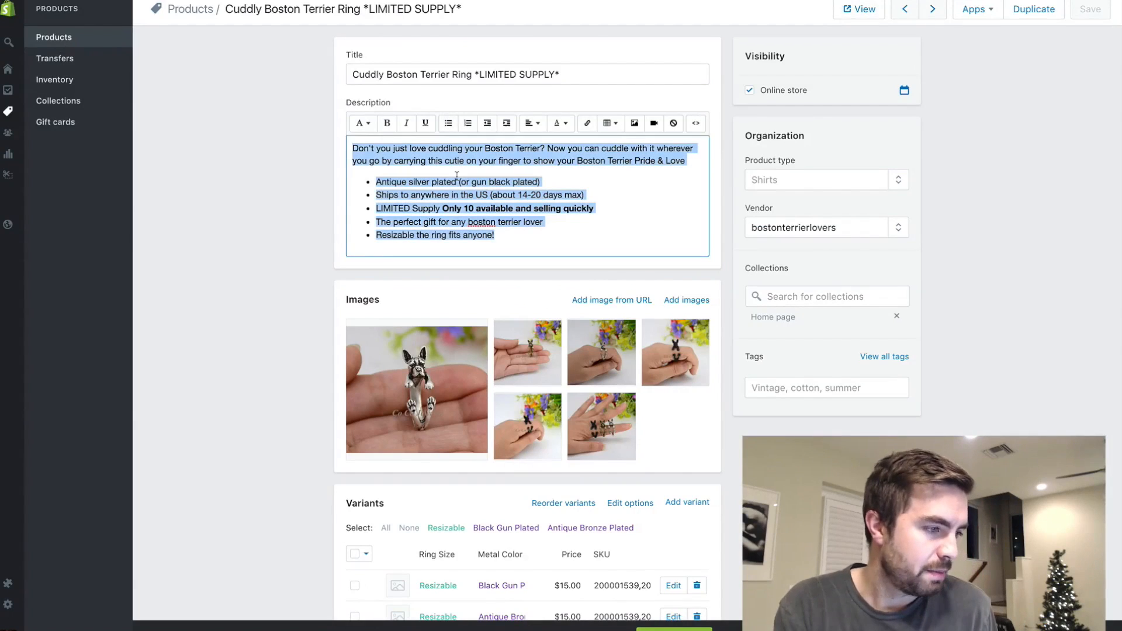
{"action": "left_click", "coordinate": [61, 46]}
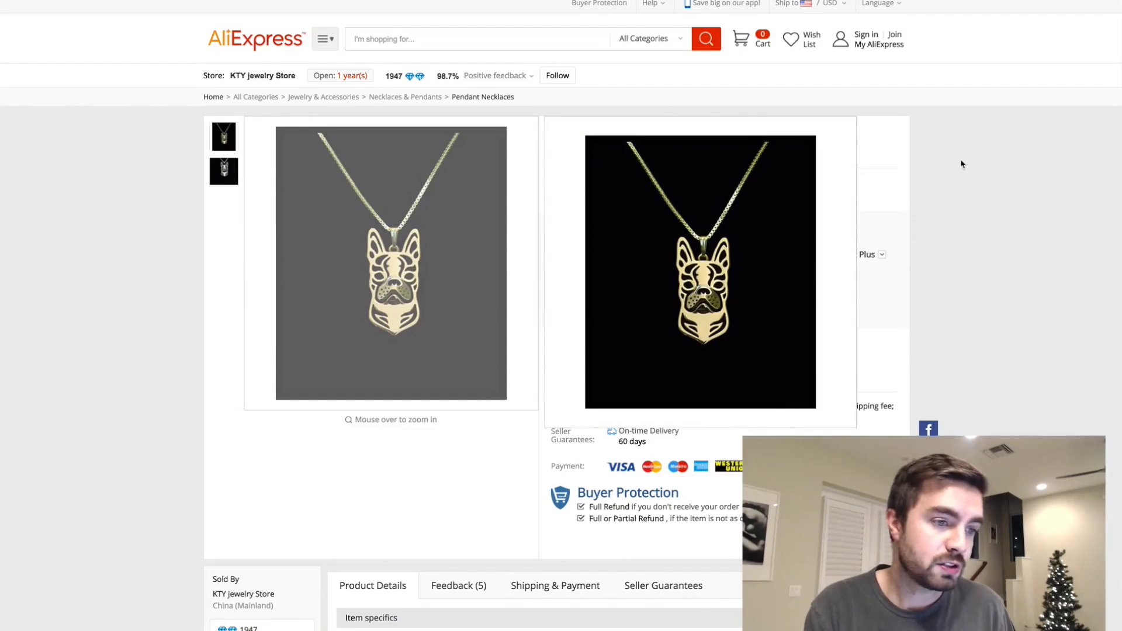
- Import the Boston Terrier pendant necklace from its AliExpress page and open the imported product for editing
{"action": "left_click", "coordinate": [764, 349]}
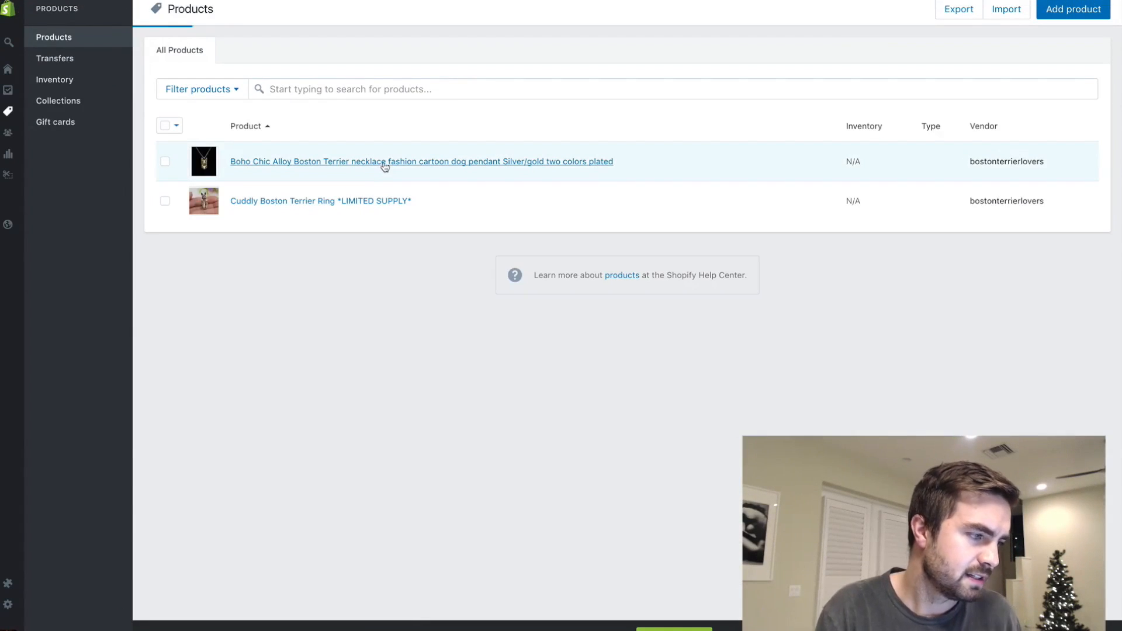
{"action": "left_click", "coordinate": [387, 165]}
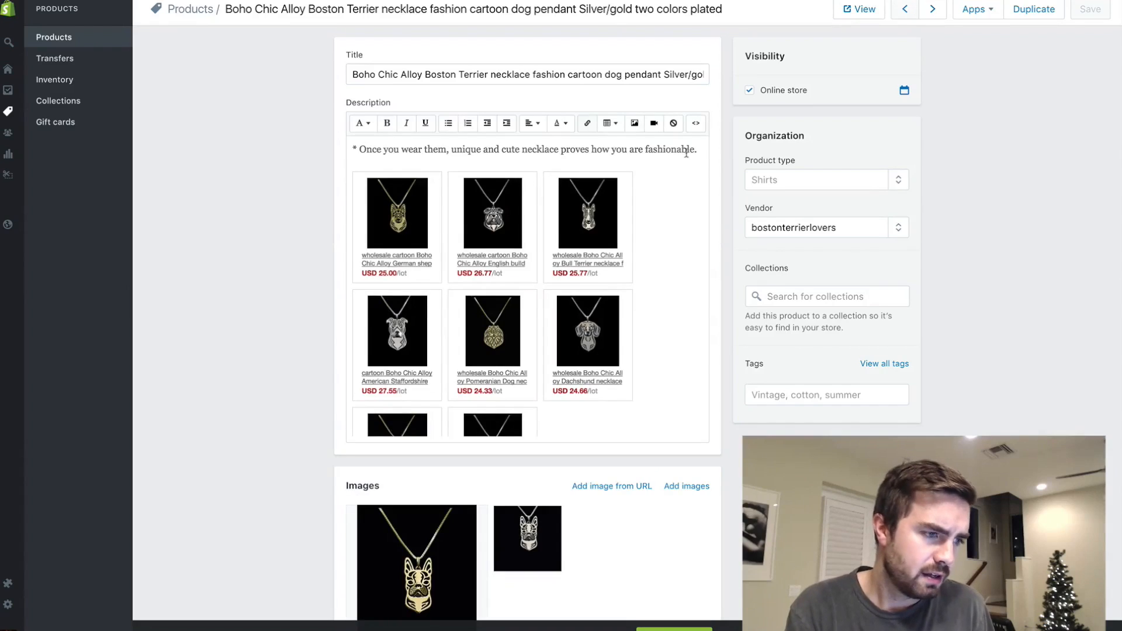
- Delete all of the necklace description's HTML code and return to the formatted text view
{"action": "left_click", "coordinate": [696, 123]}
{"action": "left_click", "coordinate": [546, 270]}
{"action": "key", "text": "ctrl+a"}
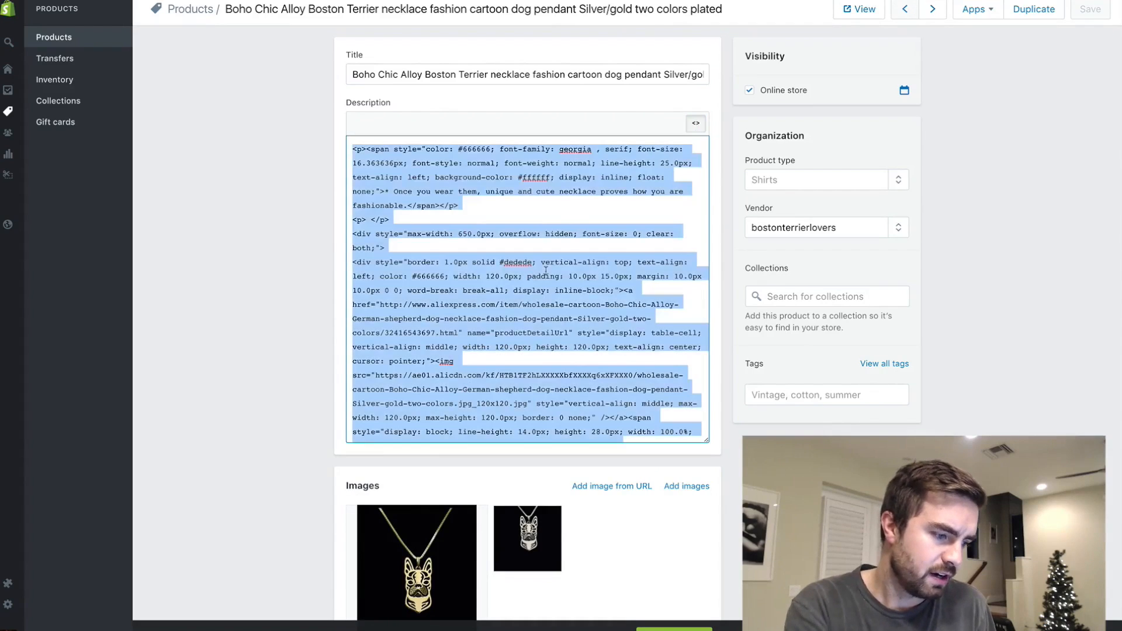
{"action": "key", "text": "BackSpace"}
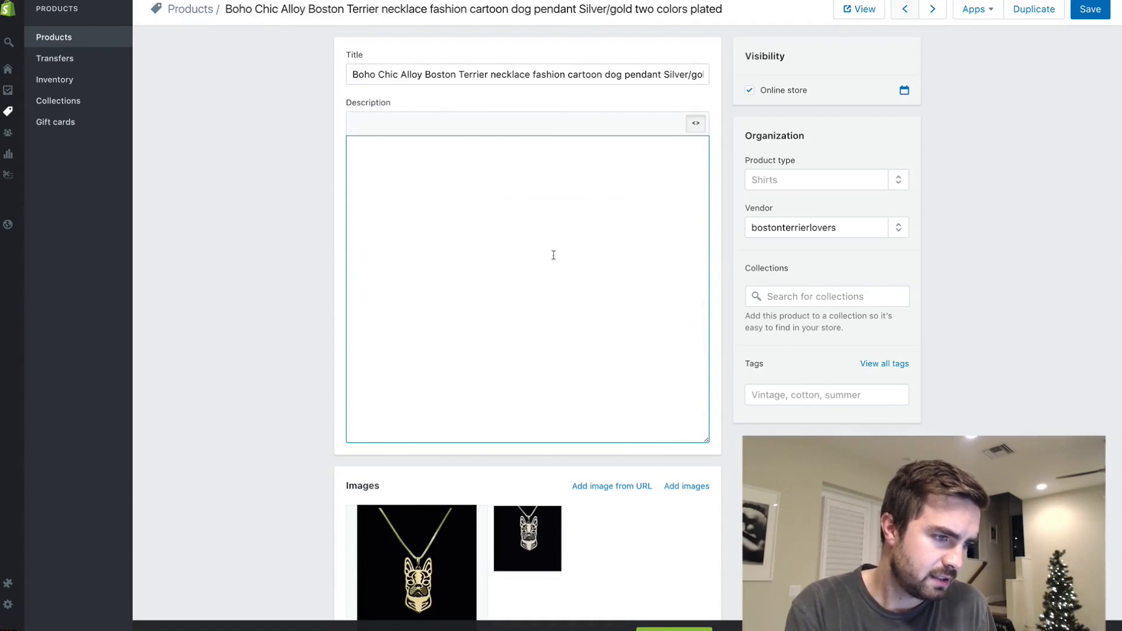
{"action": "left_click", "coordinate": [692, 122]}
- Retitle the necklace "Regal Boston Terrier Necklace (Keep Your Boston Close To Your Heart)" and save the product
{"action": "triple_click", "coordinate": [638, 75]}
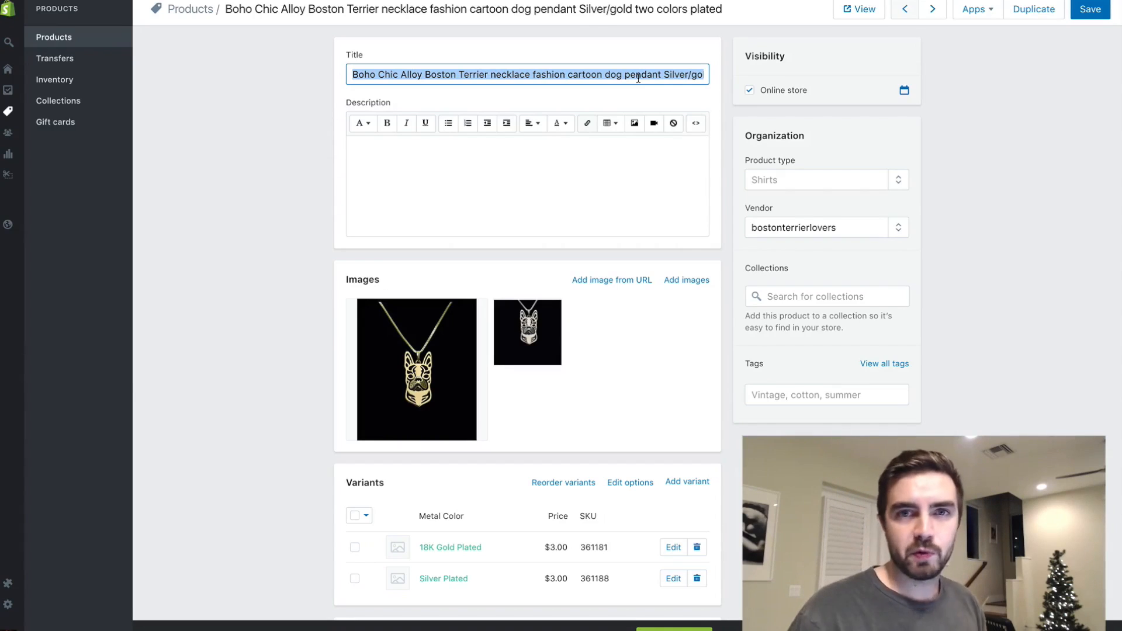
{"action": "type", "text": "Regal Boston Terrier Necklace (Keep You"}
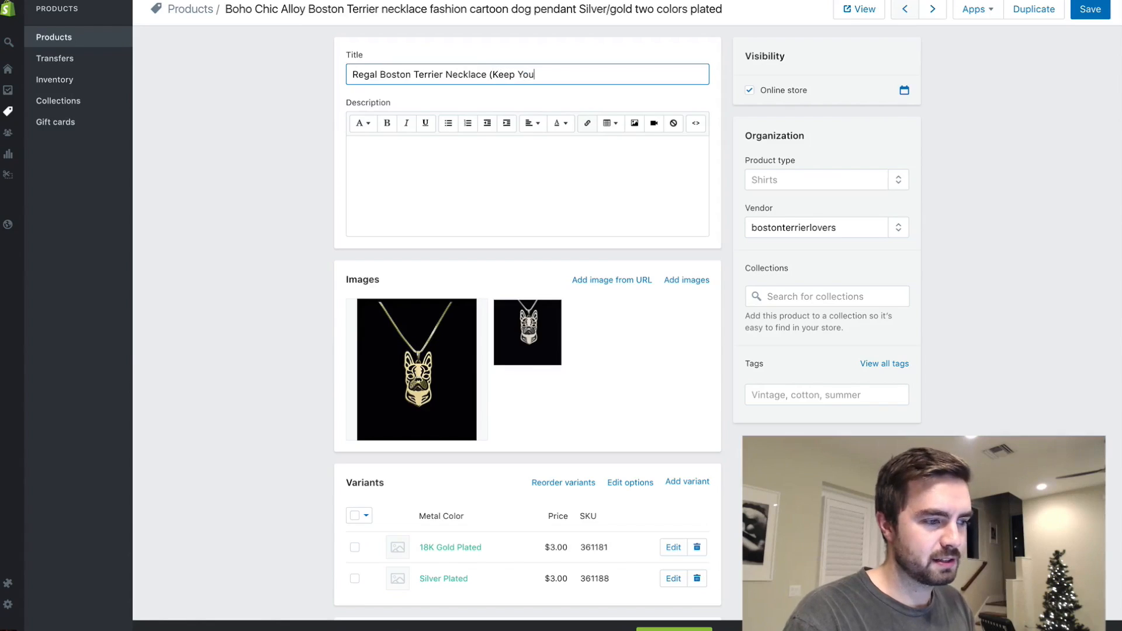
{"action": "type", "text": "r Boston Close To Your Heart"}
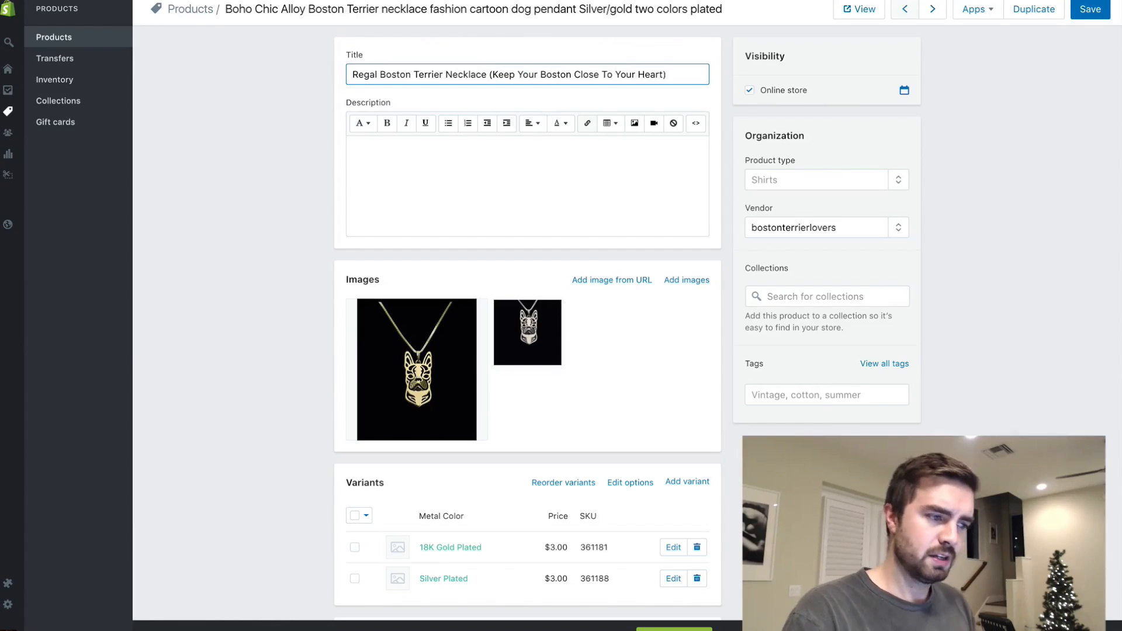
{"action": "key", "text": "ctrl+s"}
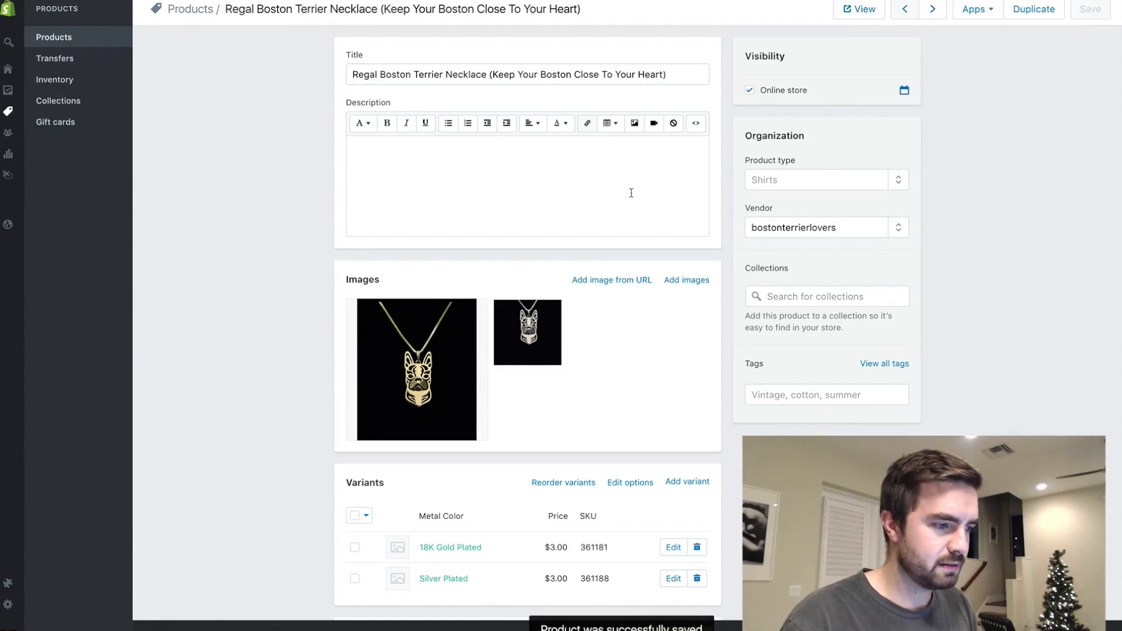
- Set the price of both the 18K Gold Plated and Silver Plated variants to 17.00
{"action": "scroll", "coordinate": [565, 266], "scroll_direction": "down", "scroll_amount": 3}
{"action": "left_click", "coordinate": [556, 419]}
{"action": "key", "text": "BackSpace"}
{"action": "type", "text": "17"}
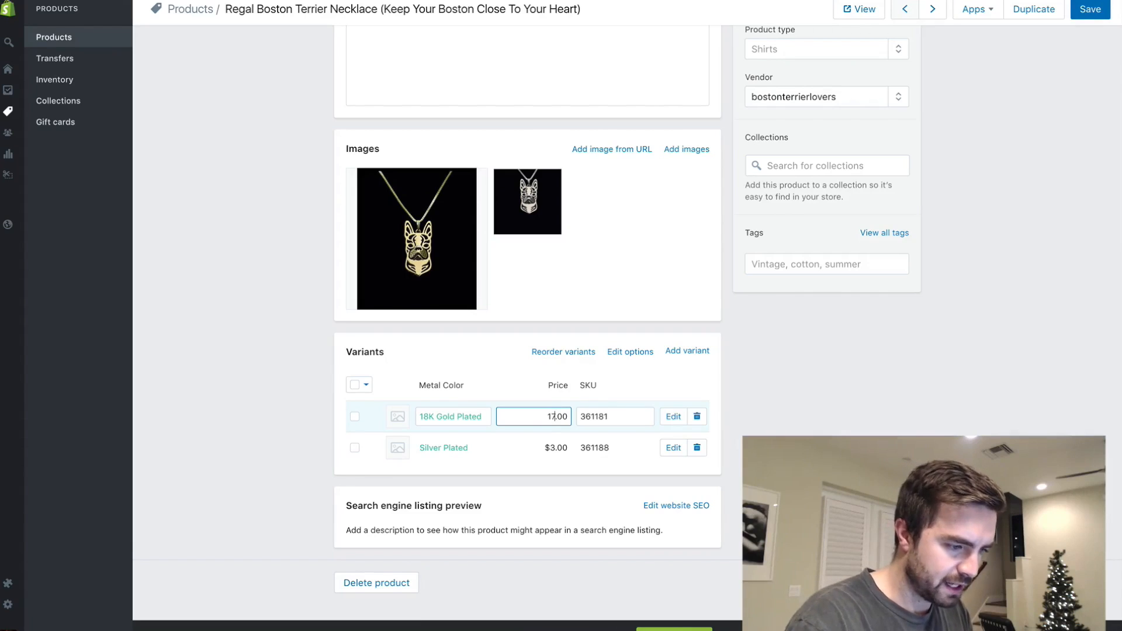
{"action": "left_click", "coordinate": [554, 455]}
{"action": "type", "text": "17.00"}
{"action": "left_click", "coordinate": [751, 529]}
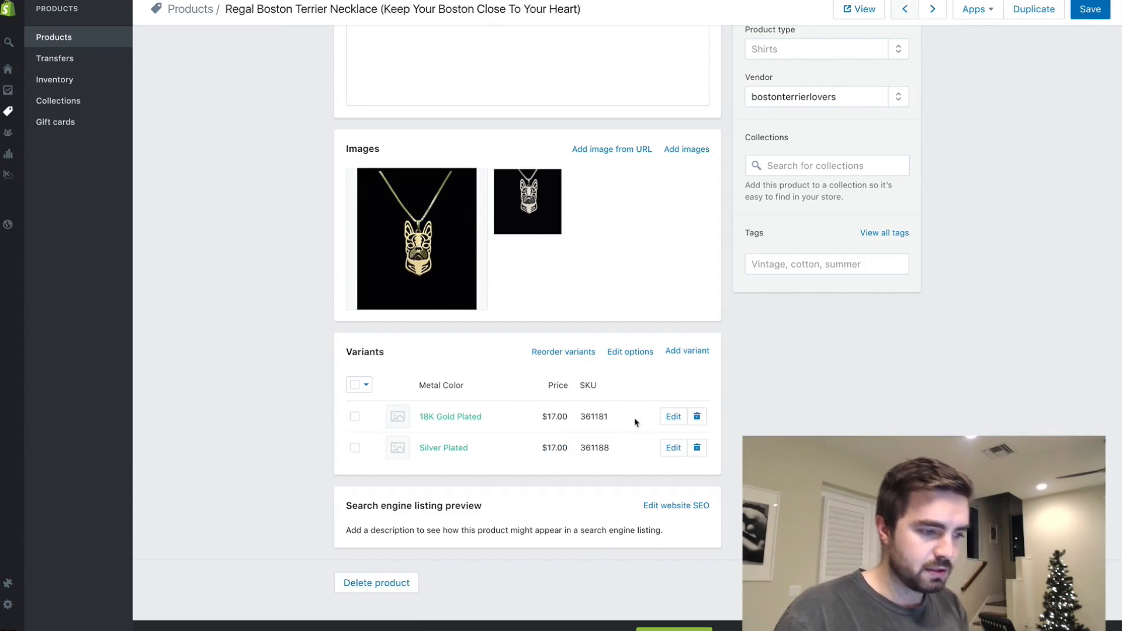
{"action": "scroll", "coordinate": [631, 442], "scroll_direction": "up", "scroll_amount": 3}
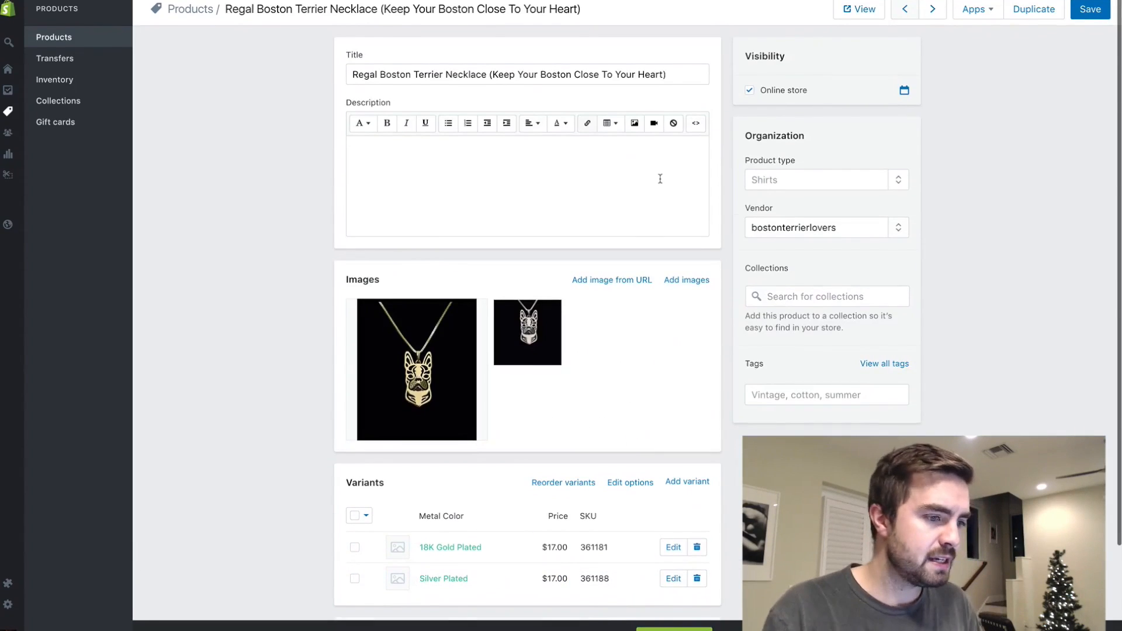
{"action": "left_click", "coordinate": [836, 184]}
{"action": "left_click", "coordinate": [898, 183]}
{"action": "left_click", "coordinate": [760, 170]}
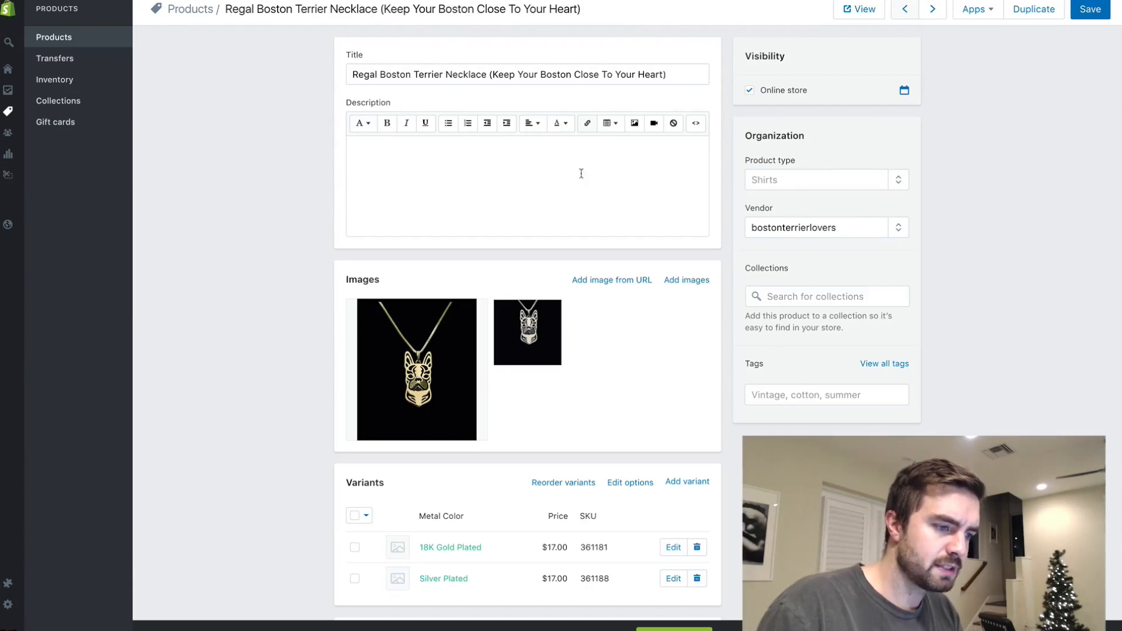
- Paste the copied ring description into the necklace's empty description
{"action": "left_click", "coordinate": [538, 179]}
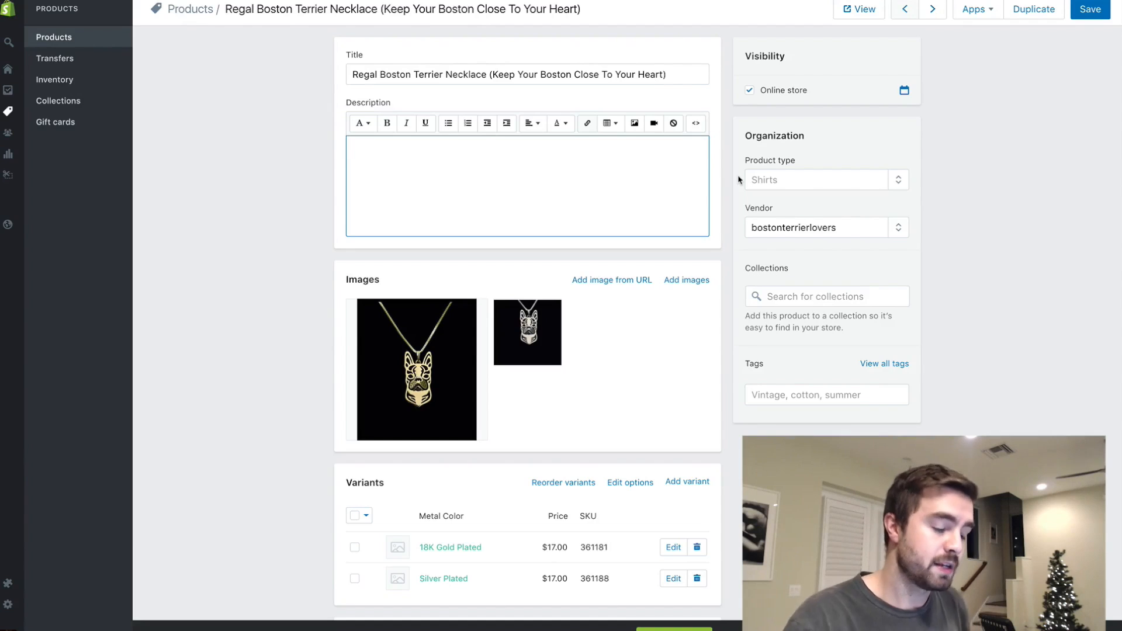
{"action": "key", "text": "ctrl+v"}
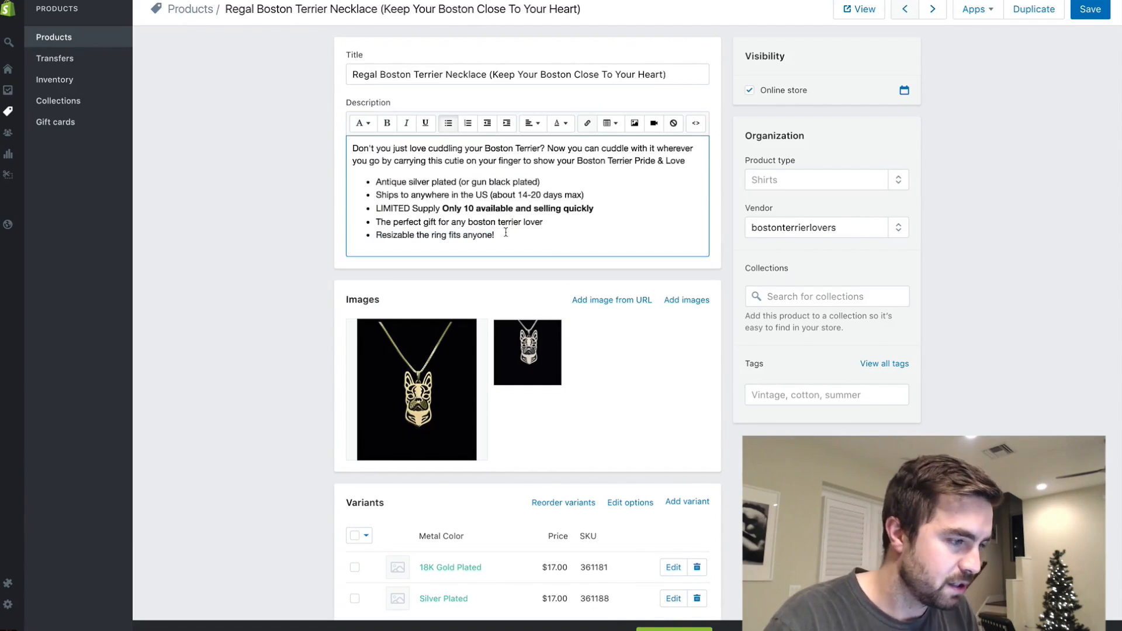
- Replace the opening question of the necklace description with "Do you love your Boston Terrier More than anything?"
{"action": "left_click_drag", "start_coordinate": [540, 149], "coordinate": [300, 138]}
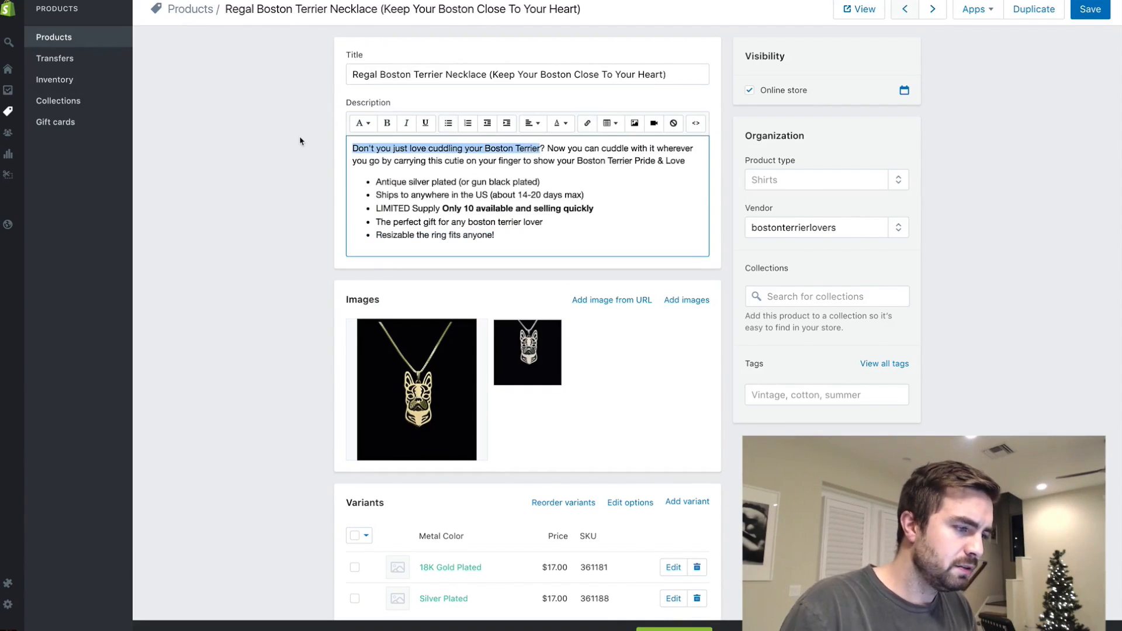
{"action": "type", "text": "Do you love your Boston Terrier More than anything"}
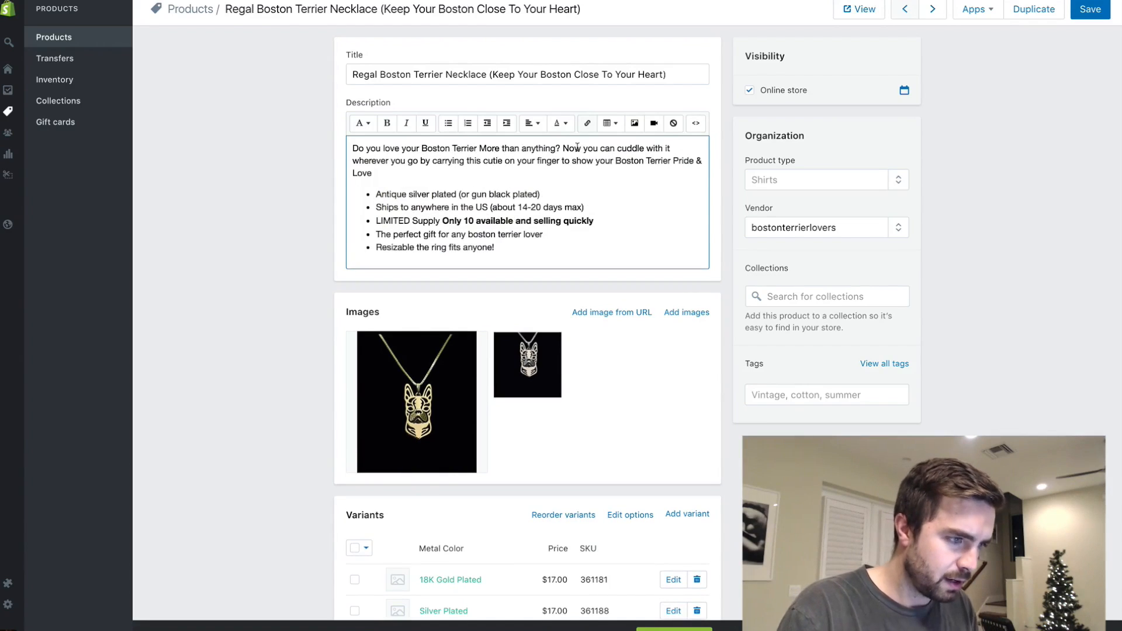
- Reword the second sentence: "Now you can keep your boston terrier right next your heart at all times, just like you do when you cuddle them at home."
{"action": "left_click_drag", "start_coordinate": [564, 148], "coordinate": [673, 172]}
{"action": "left_click", "coordinate": [599, 148]}
{"action": "key", "text": "BackSpace"}
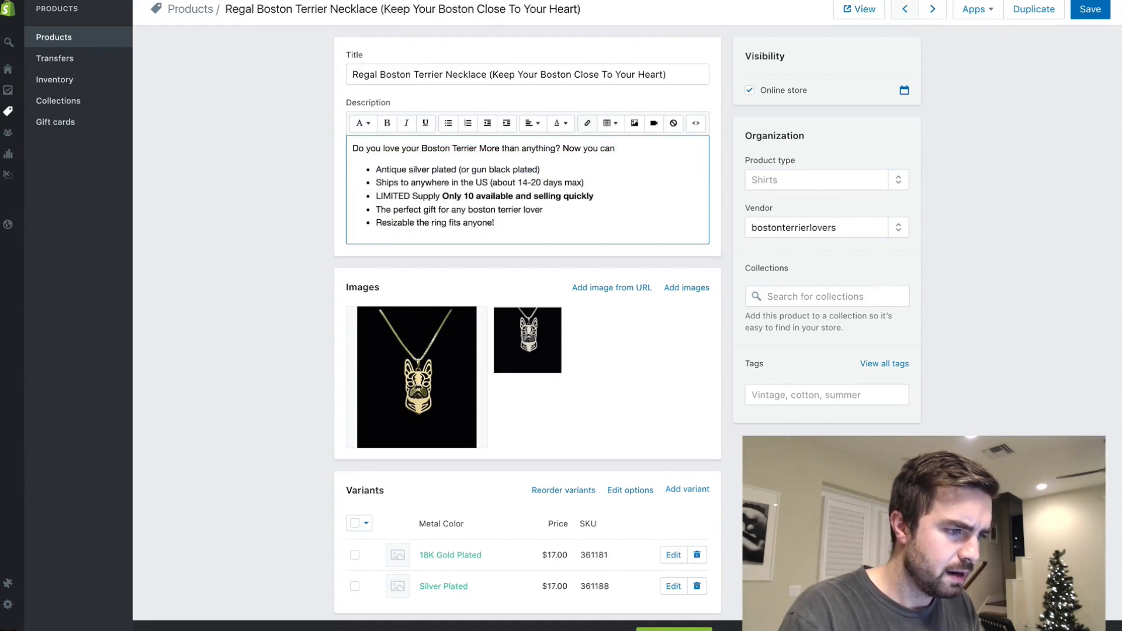
{"action": "type", "text": "keep you"}
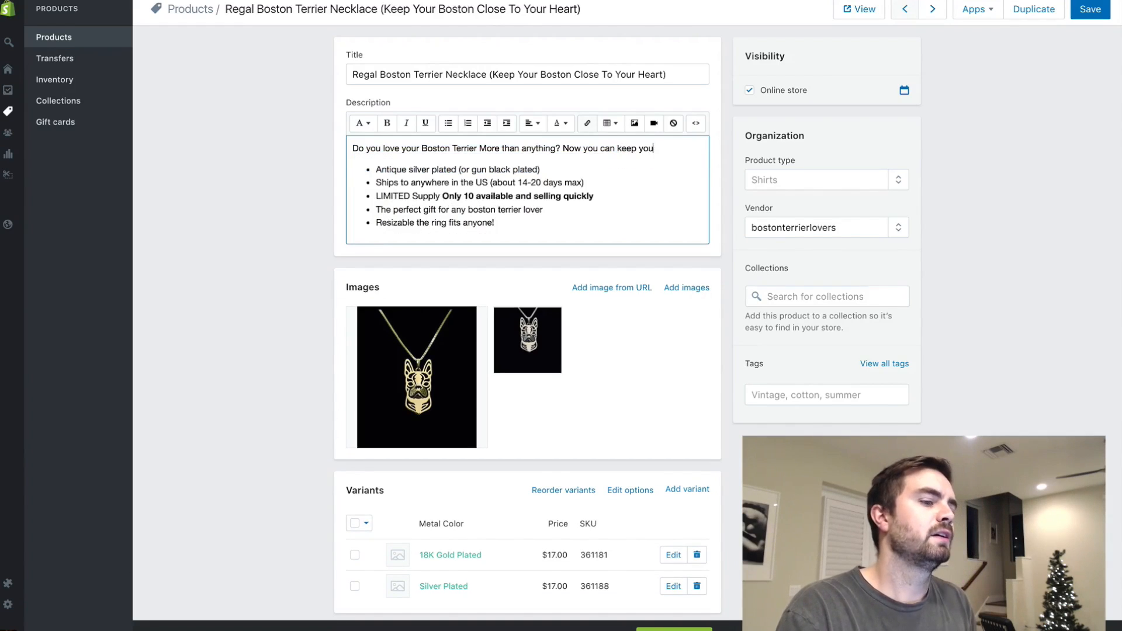
{"action": "type", "text": "r boston terrier "}
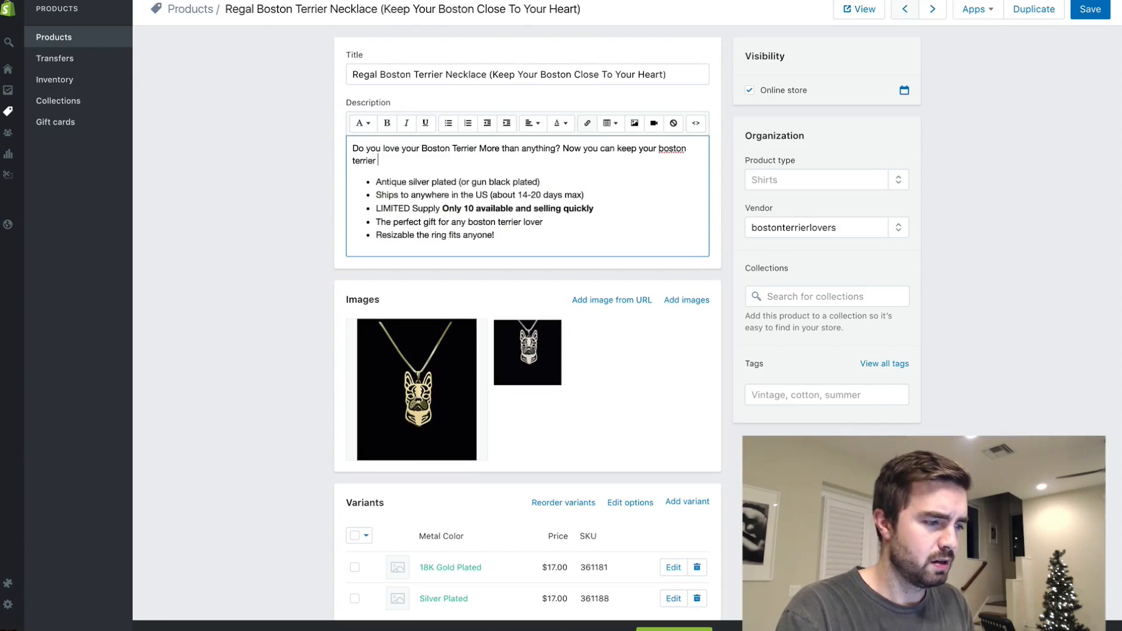
{"action": "type", "text": "right next you"}
{"action": "type", "text": "r hea"}
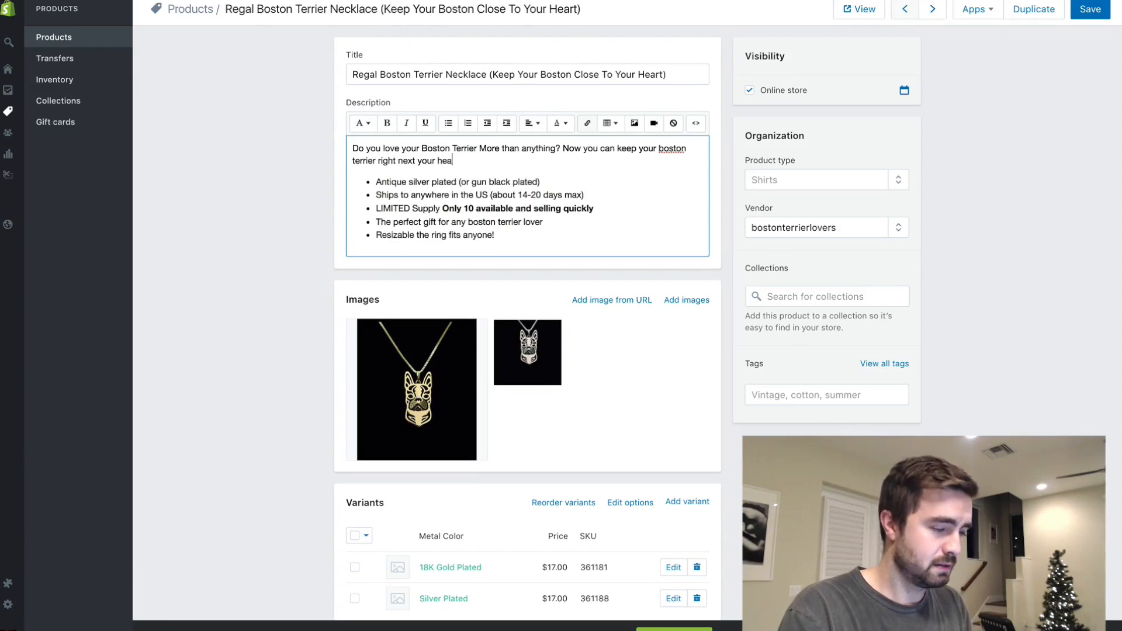
{"action": "type", "text": "rt at all times, just like you do when you cuddle them at home"}
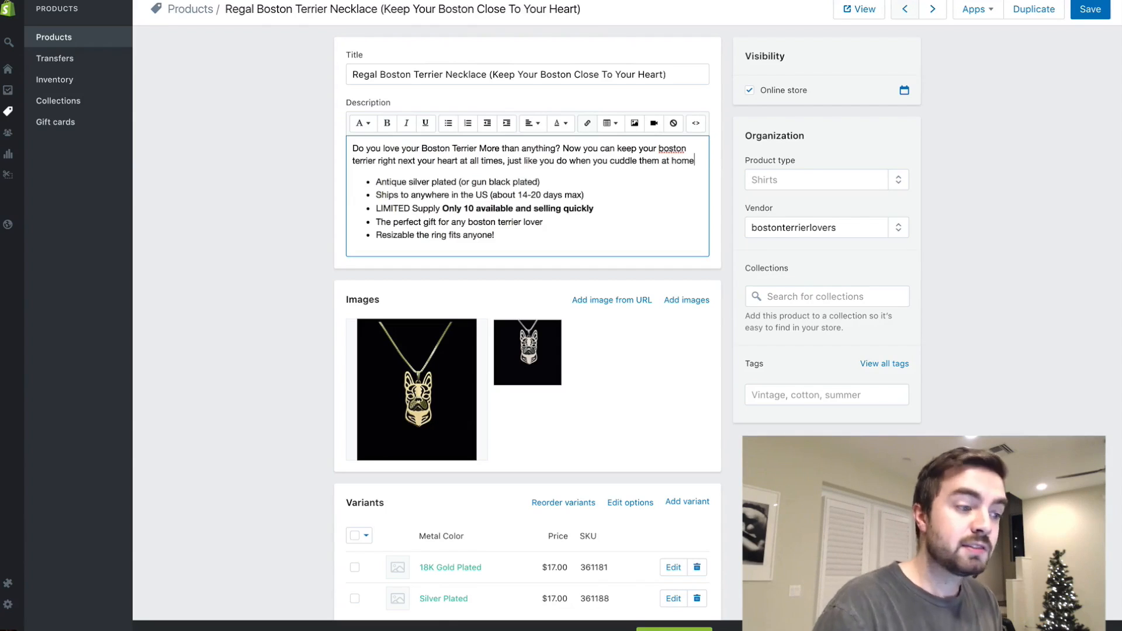
{"action": "type", "text": "."}
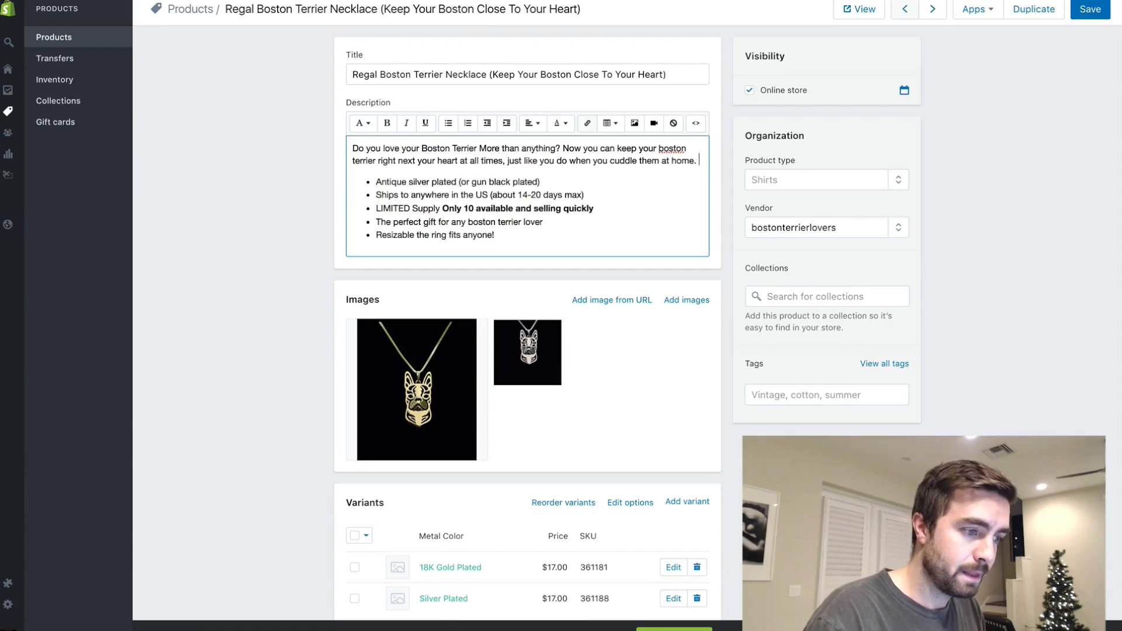
- Add to the introduction the sentence "Show your Boston Terrier pride and let everyone know how much you love them with this beautiful necklace."
{"action": "key", "text": "Return"}
{"action": "type", "text": "Show your B"}
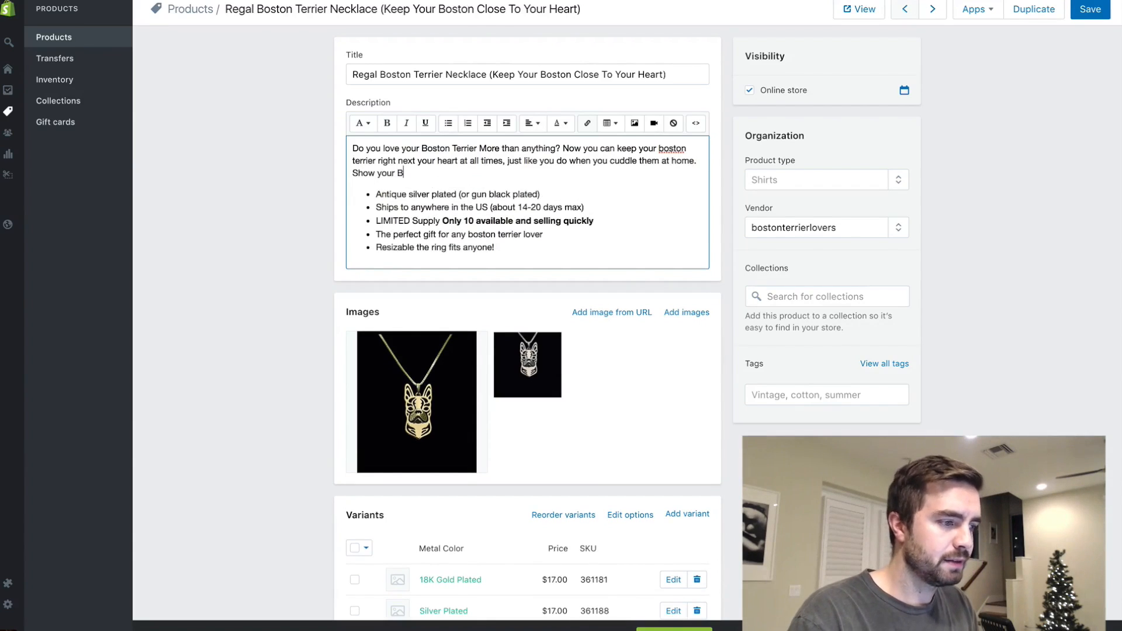
{"action": "type", "text": "oston Terrier pride a"}
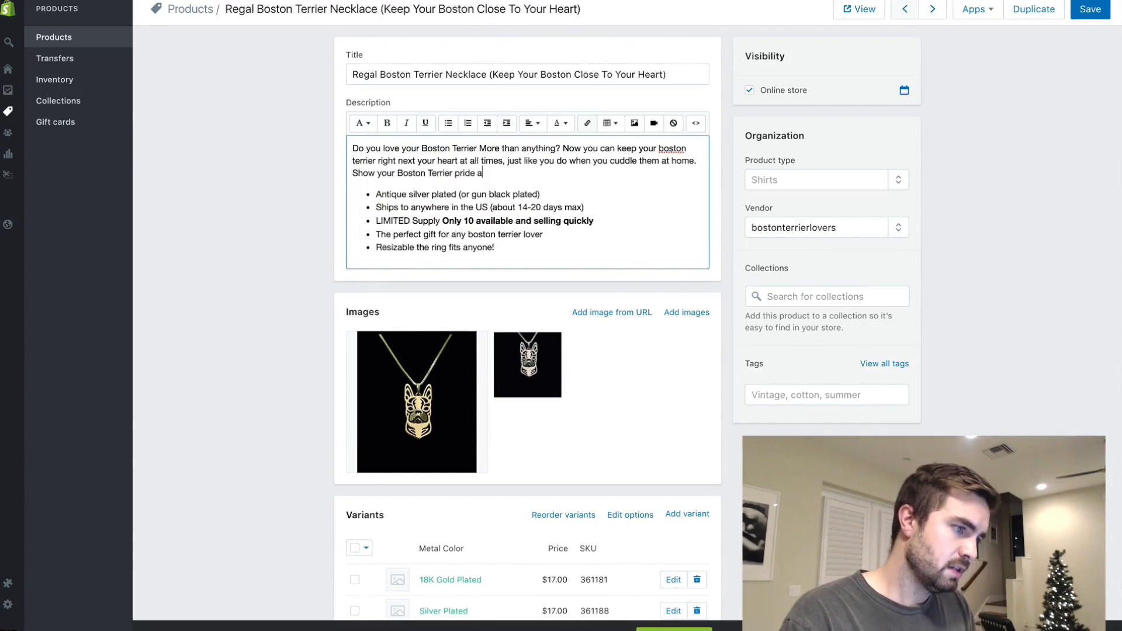
{"action": "type", "text": "nd let everyone know how much you l"}
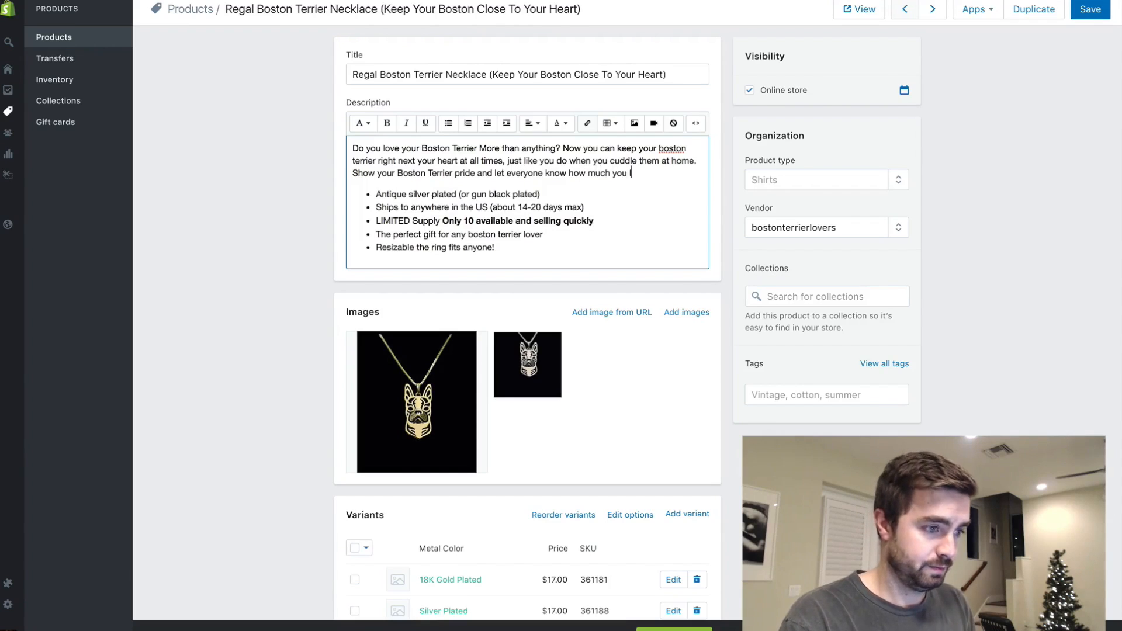
{"action": "type", "text": "ove them with this bea"}
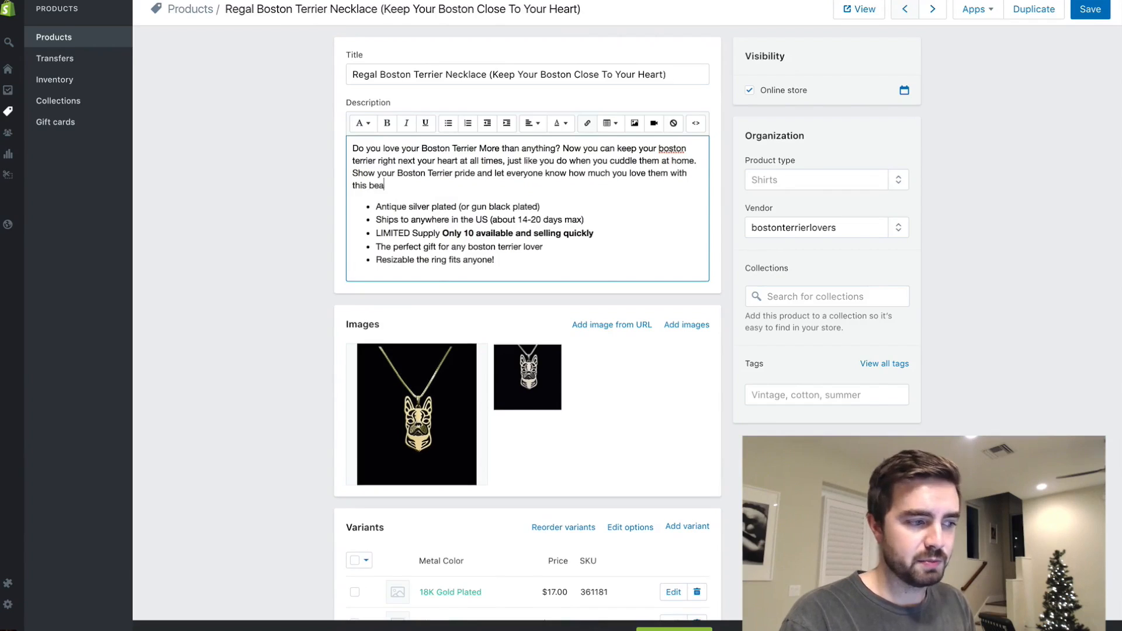
{"action": "type", "text": "utiful necklace."}
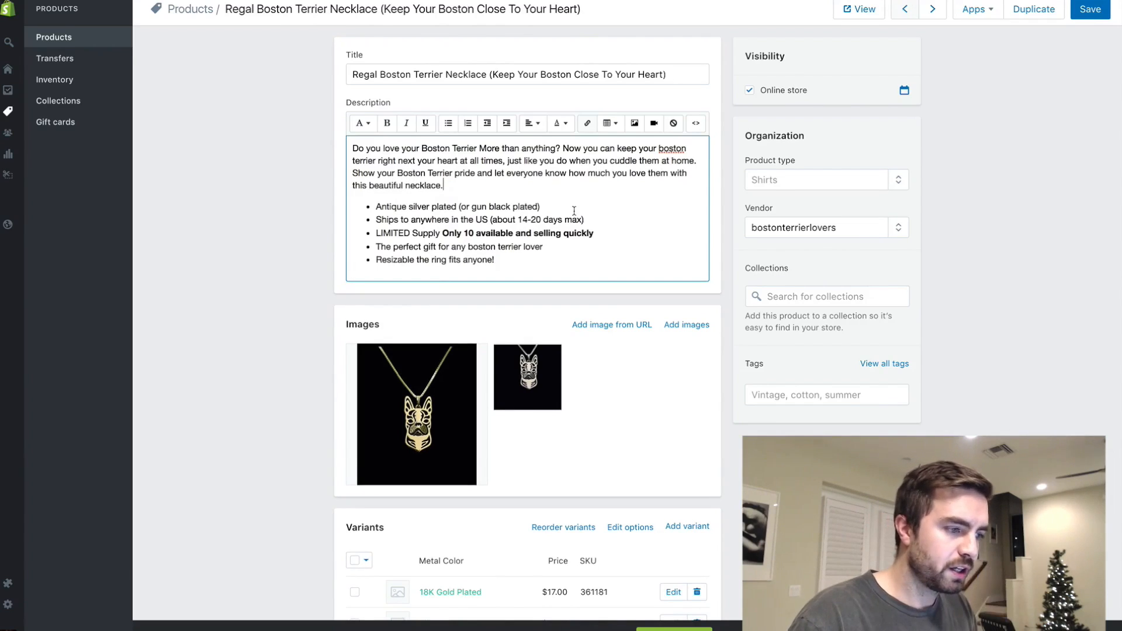
- Change the description's first bullet to "18k Gold plated & Silver Plated Necklaces"
{"action": "left_click_drag", "start_coordinate": [431, 207], "coordinate": [371, 205]}
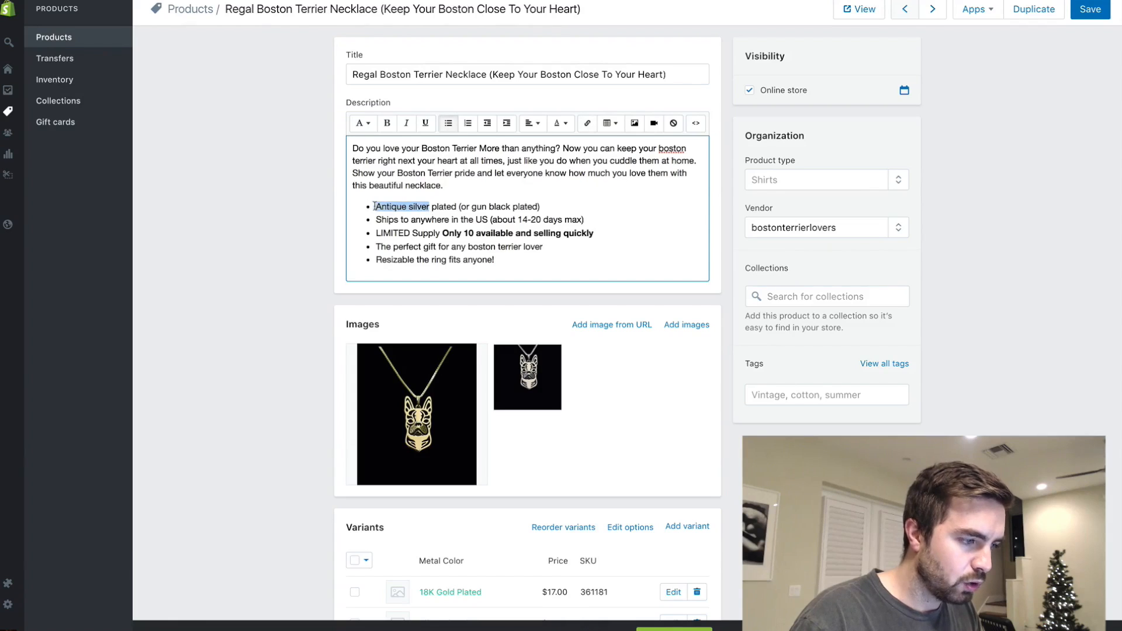
{"action": "type", "text": "Gold"}
{"action": "scroll", "coordinate": [419, 77], "scroll_direction": "down", "scroll_amount": 1}
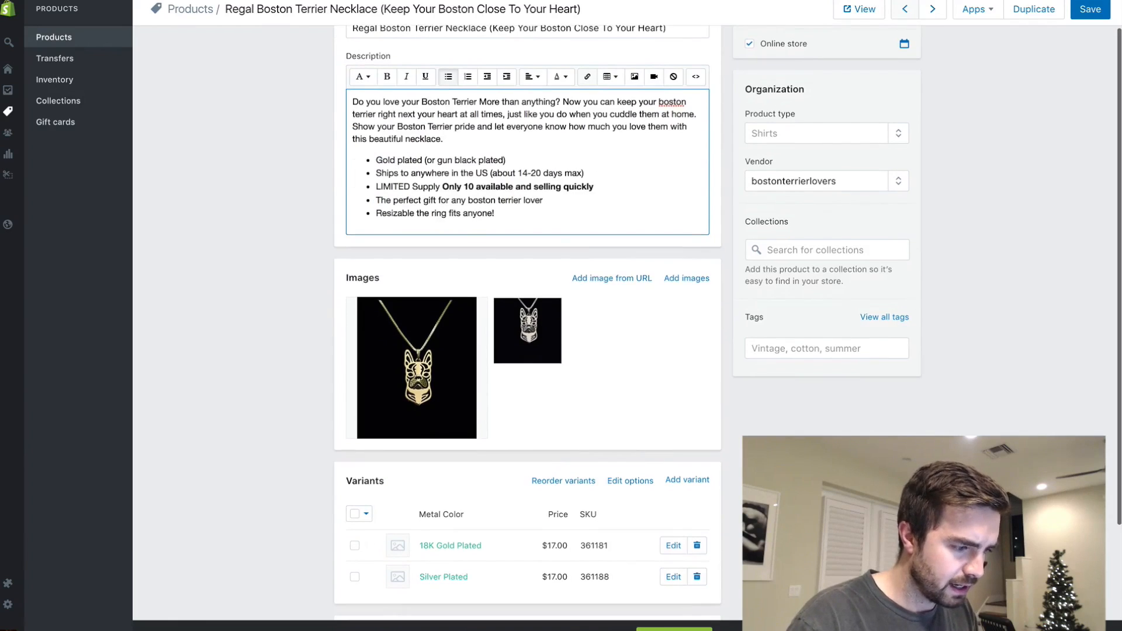
{"action": "left_click", "coordinate": [375, 159]}
{"action": "type", "text": "1 "}
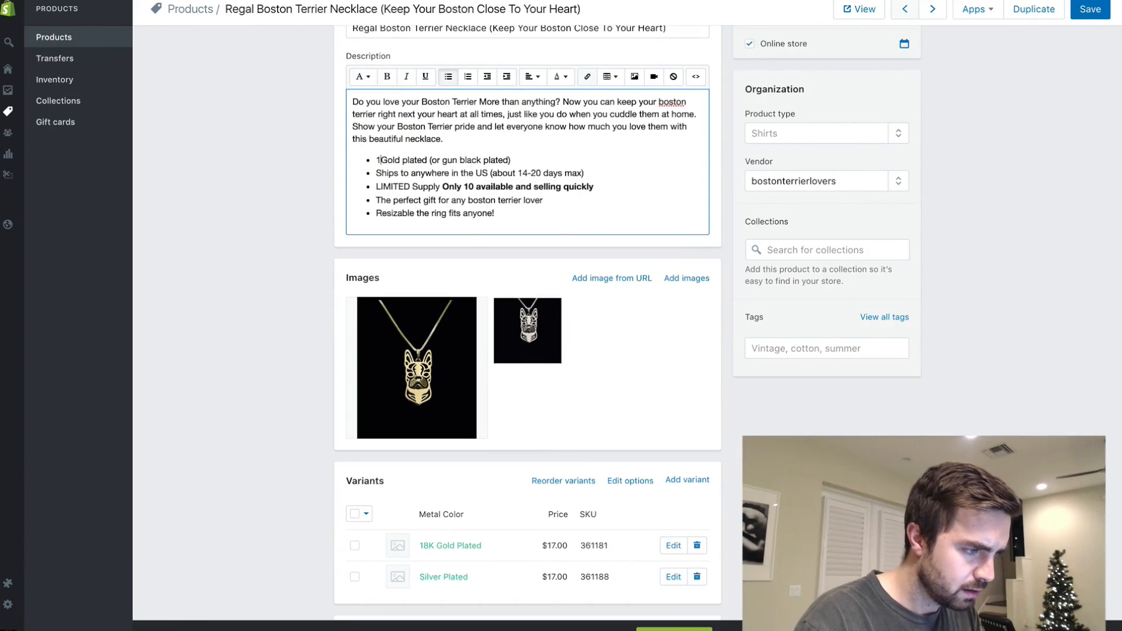
{"action": "type", "text": "8k"}
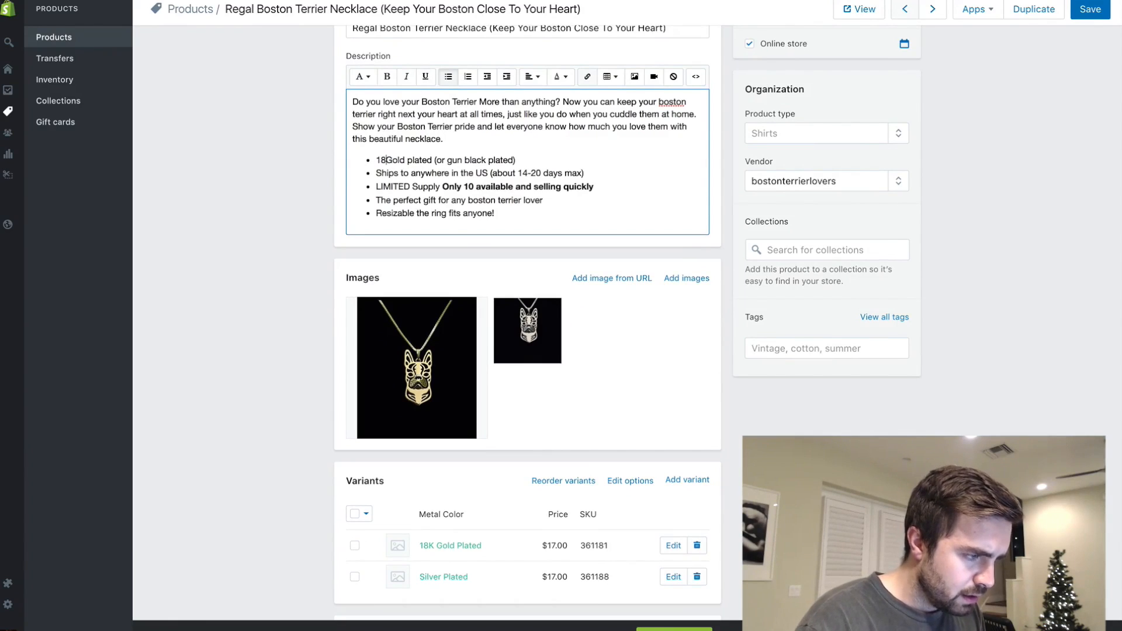
{"action": "left_click_drag", "start_coordinate": [523, 160], "coordinate": [441, 162]}
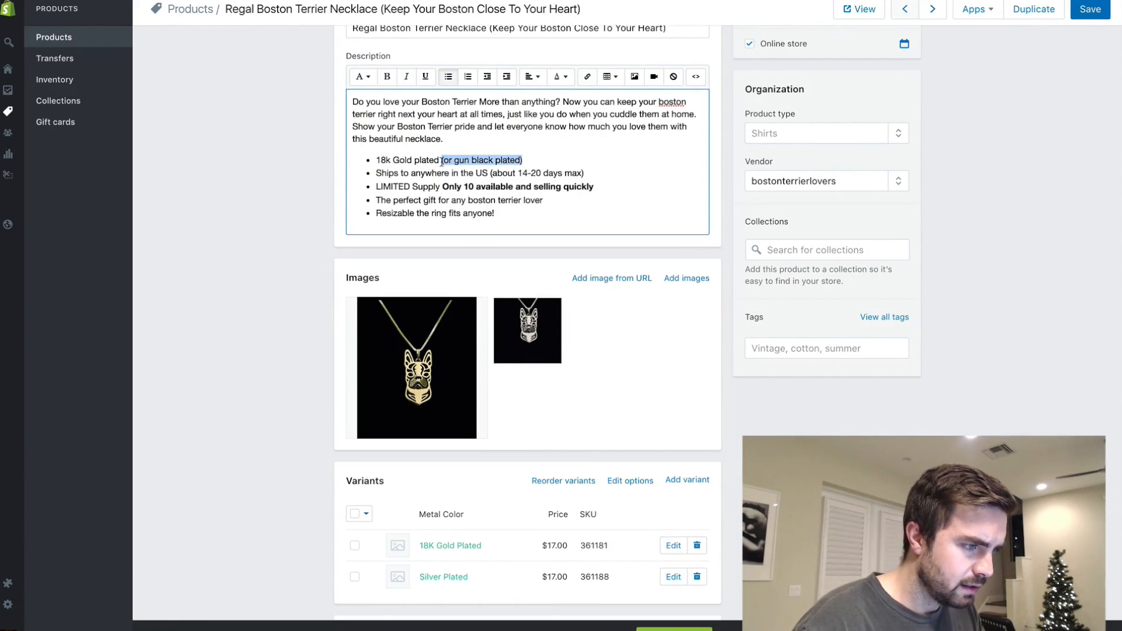
{"action": "type", "text": "\""}
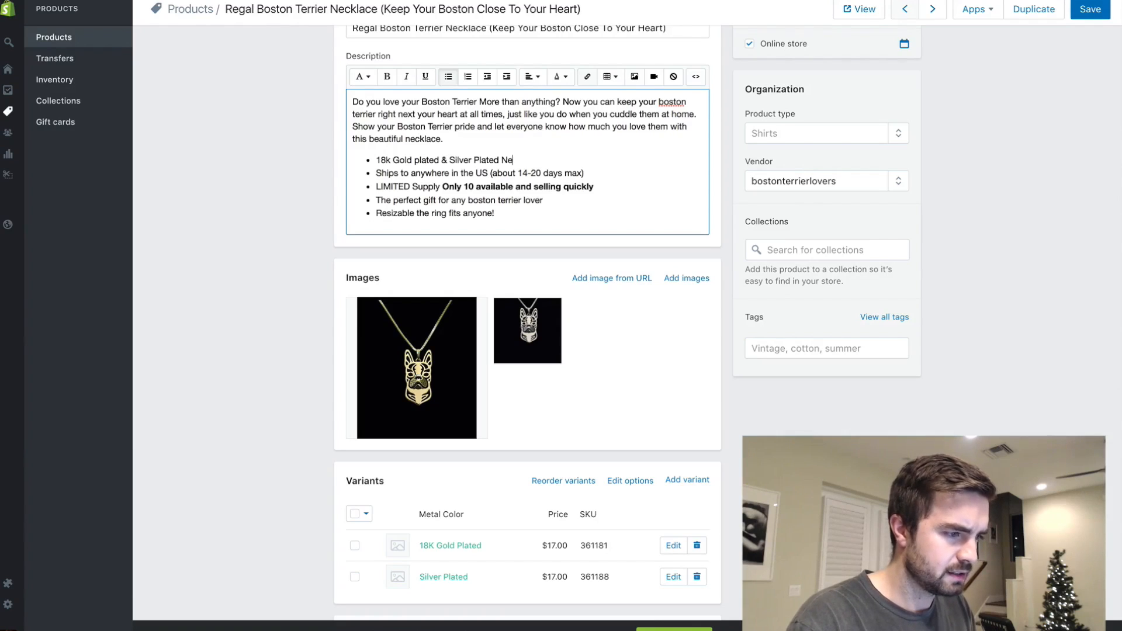
{"action": "type", "text": "ces"}
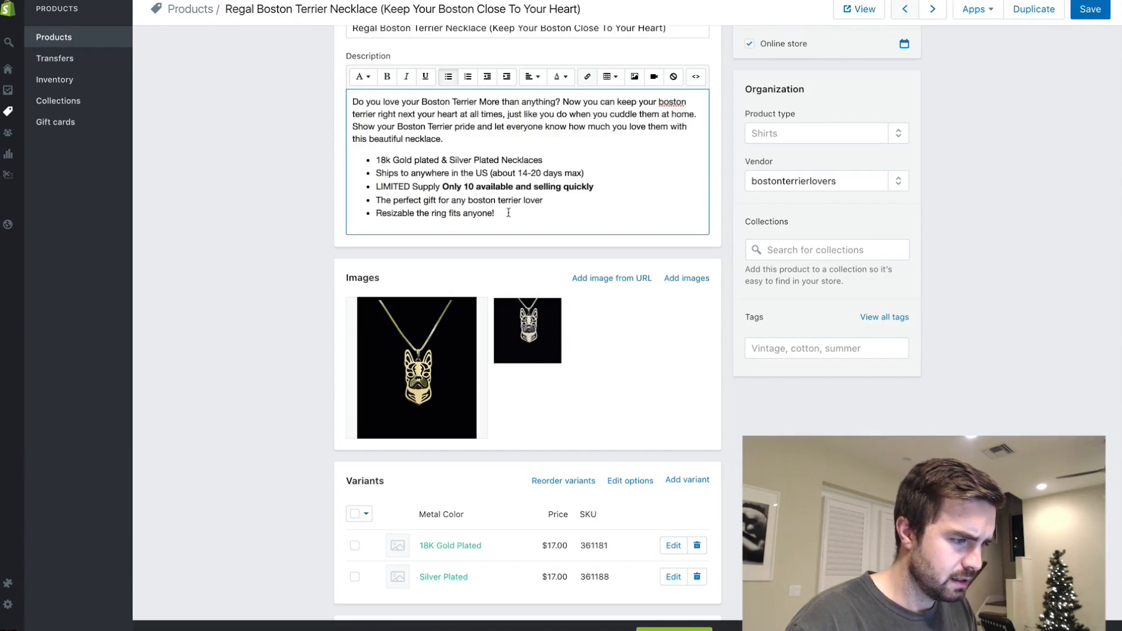
- Replace the description's last bullet about the resizable ring with "Fits anyone" and save the product
{"action": "left_click_drag", "start_coordinate": [513, 214], "coordinate": [374, 214]}
{"action": "key", "text": "BackSpace"}
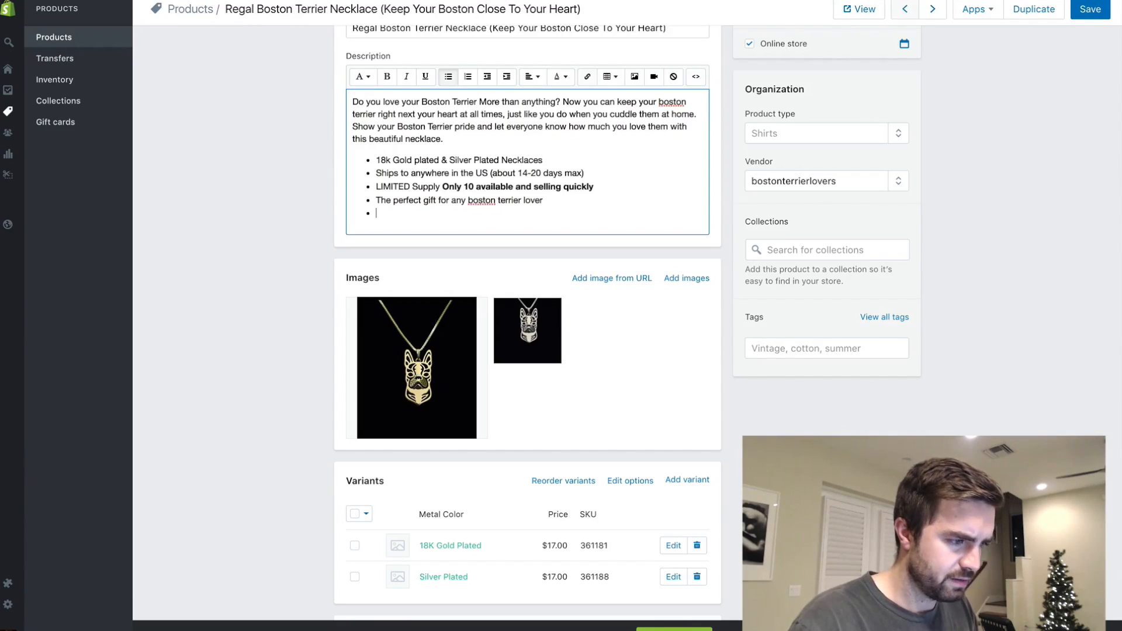
{"action": "key", "text": "BackSpace"}
{"action": "key", "text": "Return"}
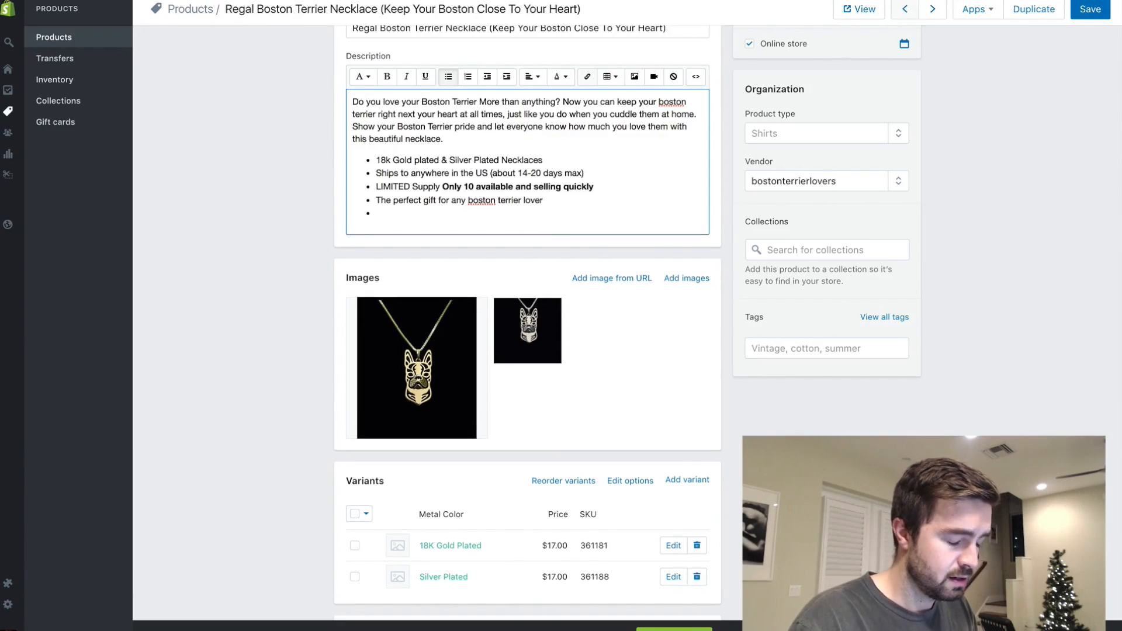
{"action": "type", "text": "One"}
{"action": "key", "text": "BackSpace"}
{"action": "key", "text": "BackSpace"}
{"action": "key", "text": "BackSpace"}
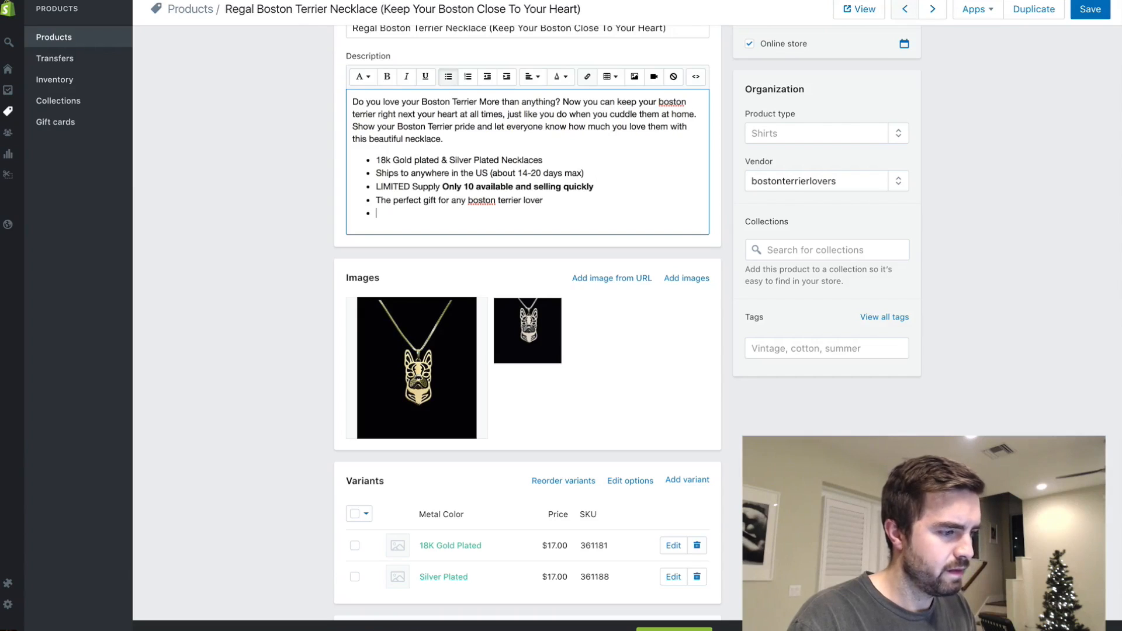
{"action": "type", "text": "Fits anyone"}
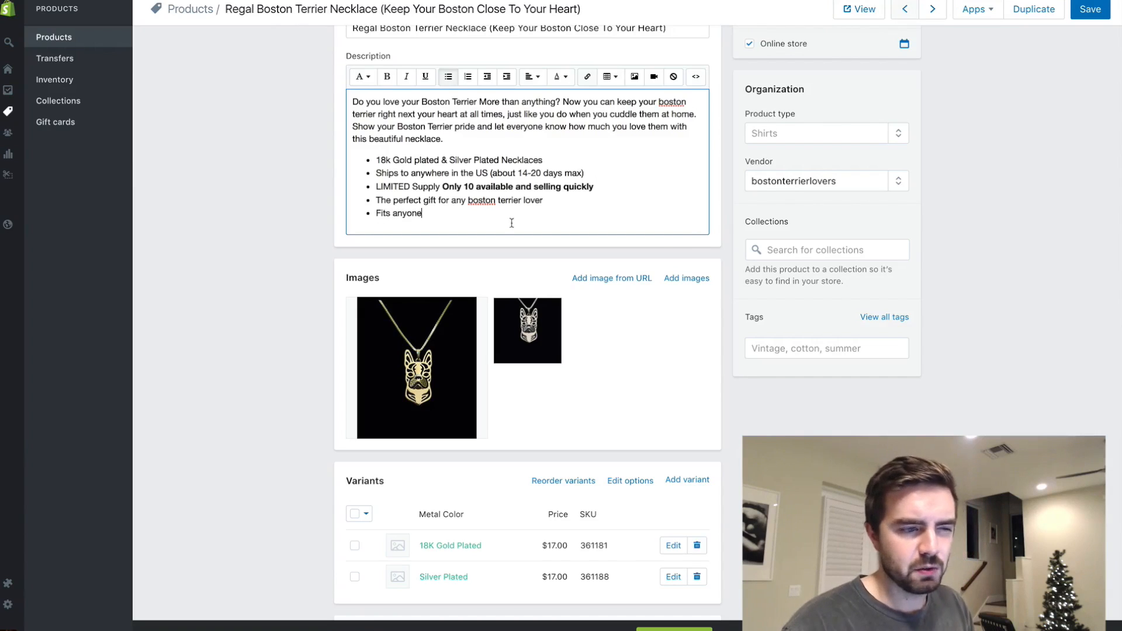
{"action": "scroll", "coordinate": [607, 295], "scroll_direction": "down", "scroll_amount": 4}
{"action": "scroll", "coordinate": [606, 293], "scroll_direction": "up", "scroll_amount": 5}
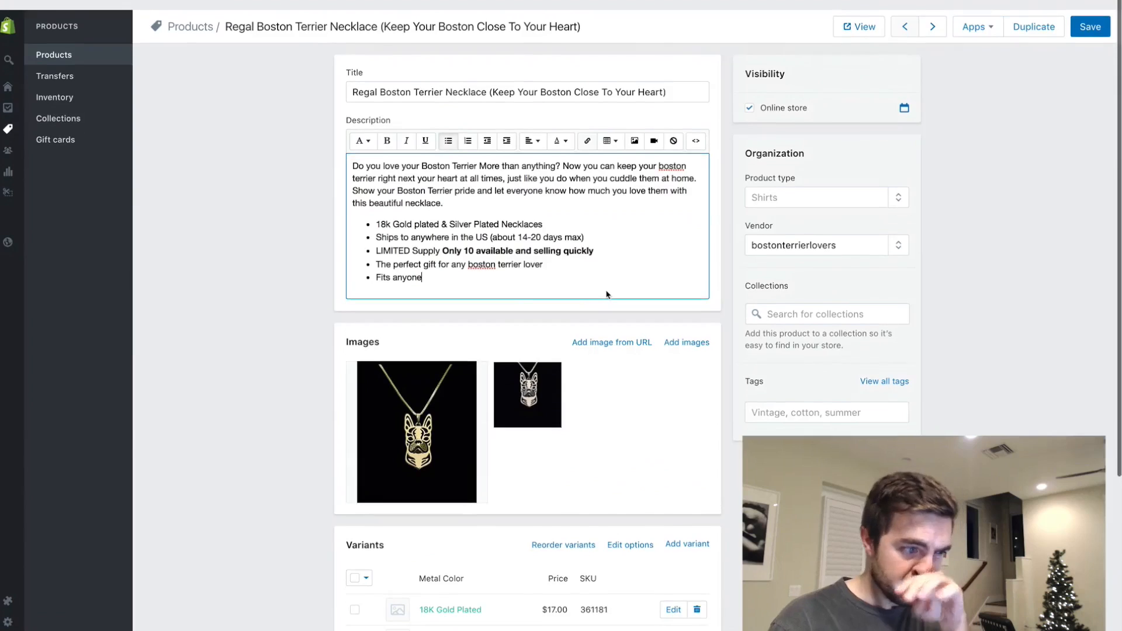
{"action": "left_click", "coordinate": [1091, 10]}
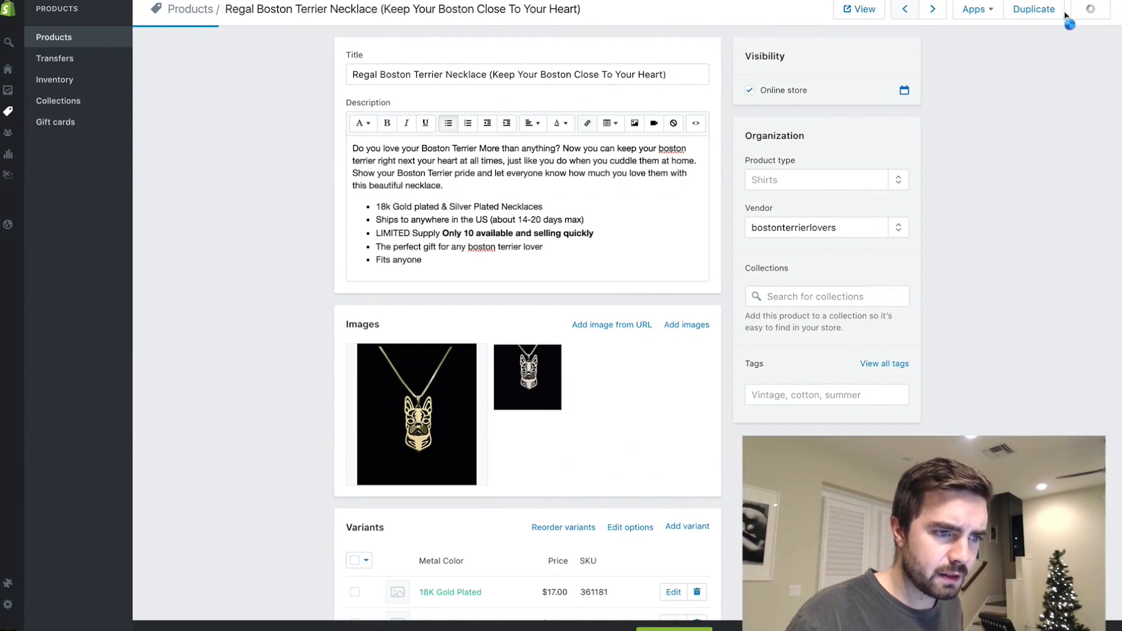
- View the necklace's page in the online store, and check the store's home page for featured products
{"action": "left_click", "coordinate": [862, 10]}
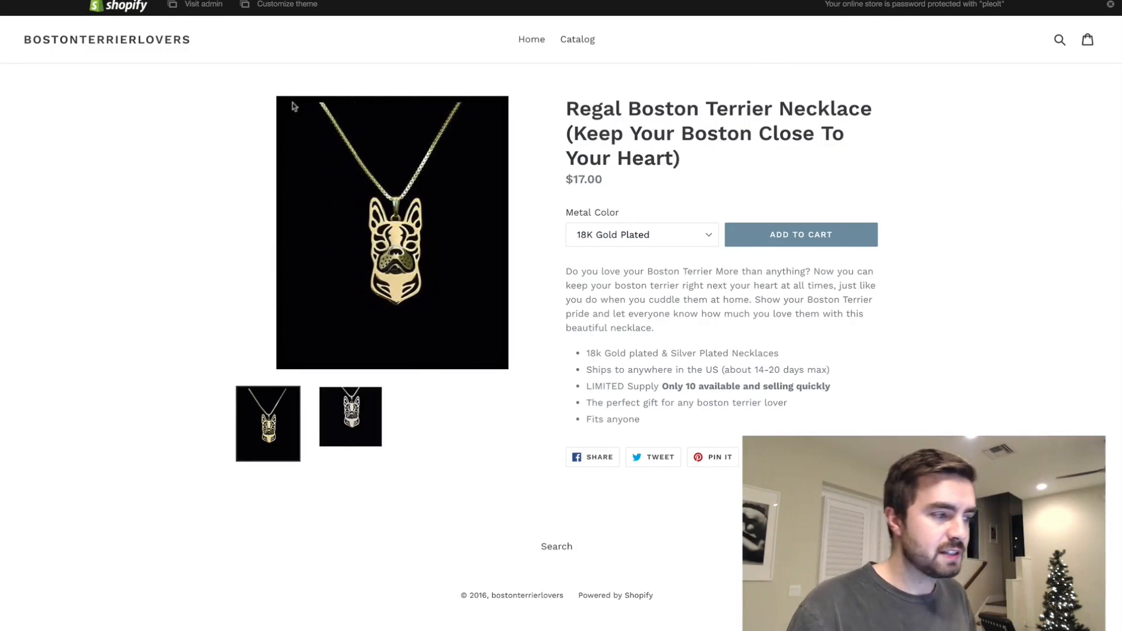
{"action": "left_click", "coordinate": [121, 41]}
{"action": "scroll", "coordinate": [459, 220], "scroll_direction": "down", "scroll_amount": 5}
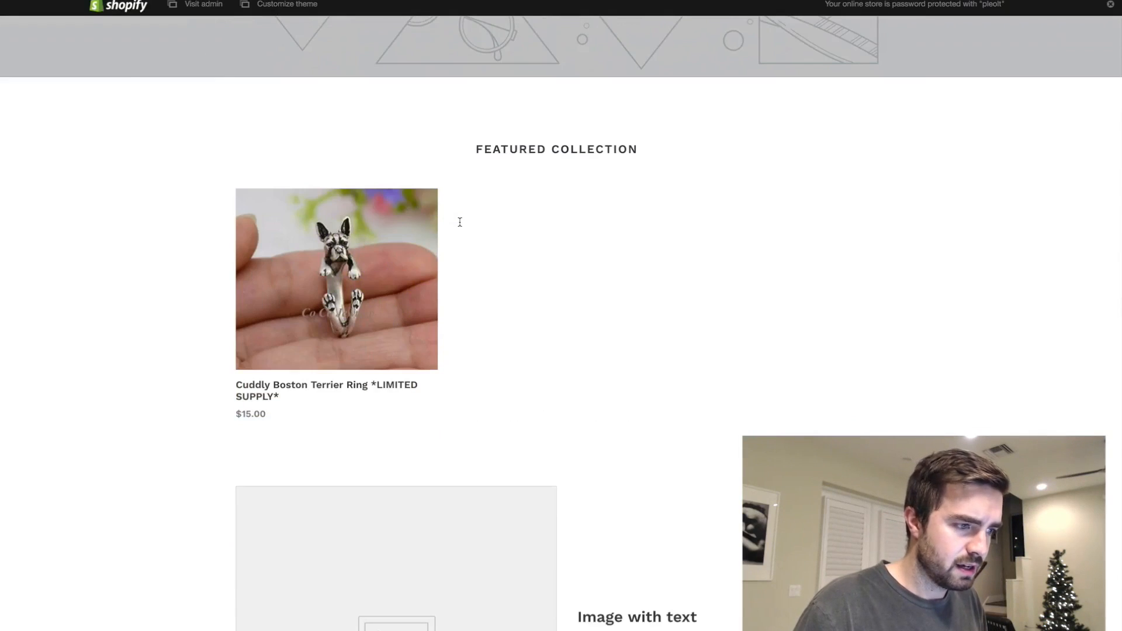
{"action": "scroll", "coordinate": [524, 321], "scroll_direction": "down", "scroll_amount": 10}
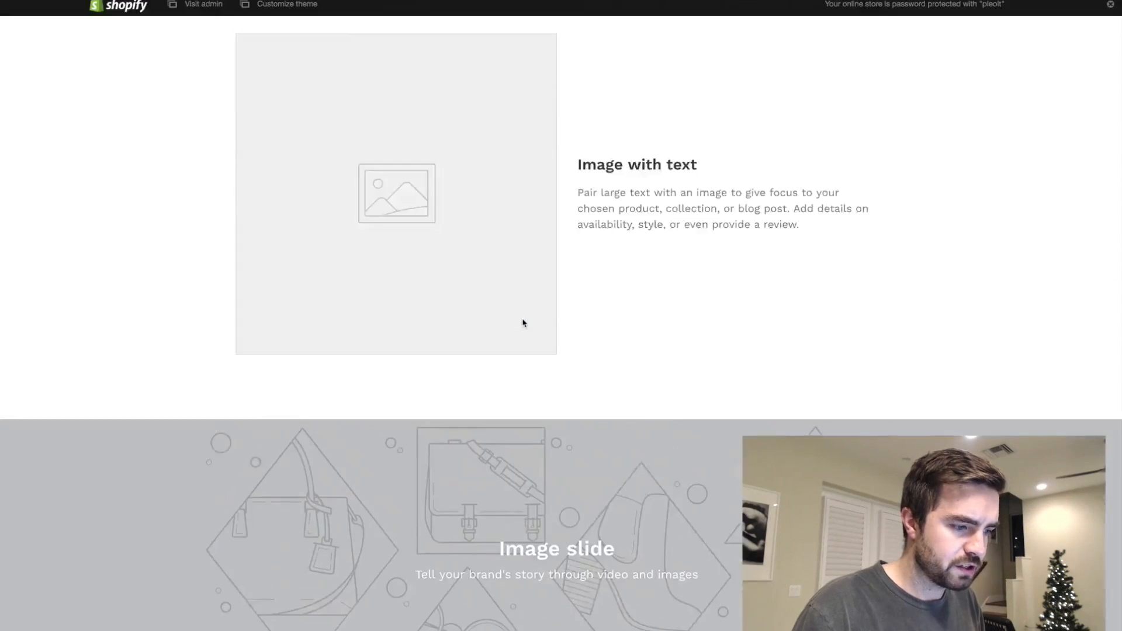
{"action": "scroll", "coordinate": [461, 377], "scroll_direction": "up", "scroll_amount": 15}
{"action": "scroll", "coordinate": [462, 377], "scroll_direction": "down", "scroll_amount": 12}
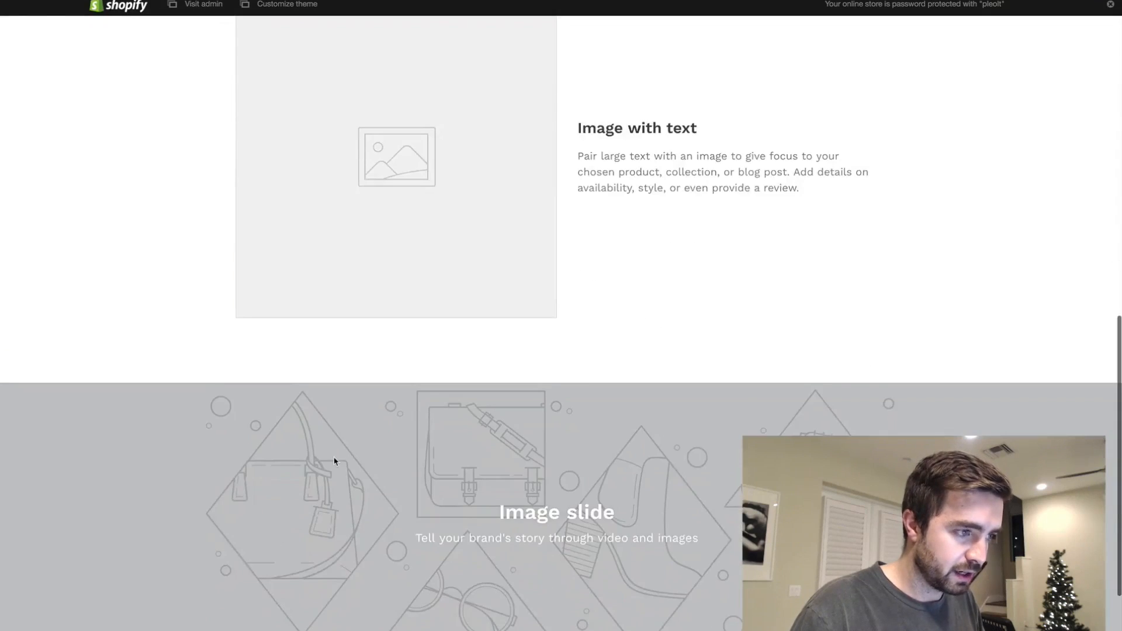
{"action": "scroll", "coordinate": [333, 461], "scroll_direction": "up", "scroll_amount": 6}
{"action": "scroll", "coordinate": [353, 273], "scroll_direction": "up", "scroll_amount": 1}
- Open the Cuddly Boston Terrier Ring product in the store admin to check which collection it belongs to
{"action": "left_click", "coordinate": [353, 273]}
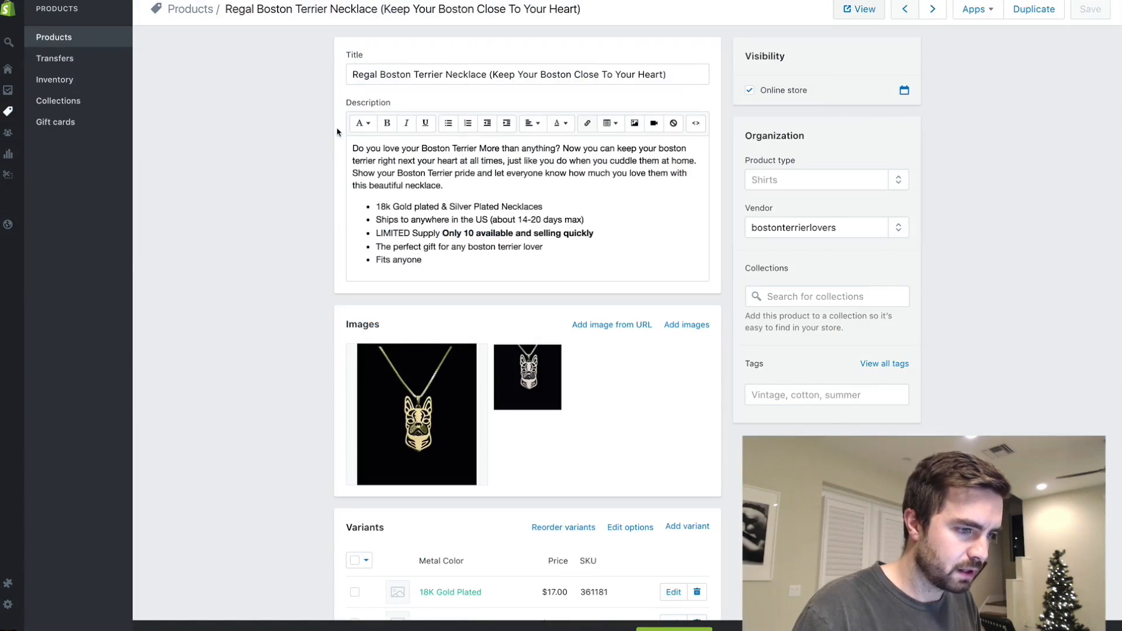
{"action": "left_click", "coordinate": [53, 37]}
{"action": "left_click", "coordinate": [339, 165]}
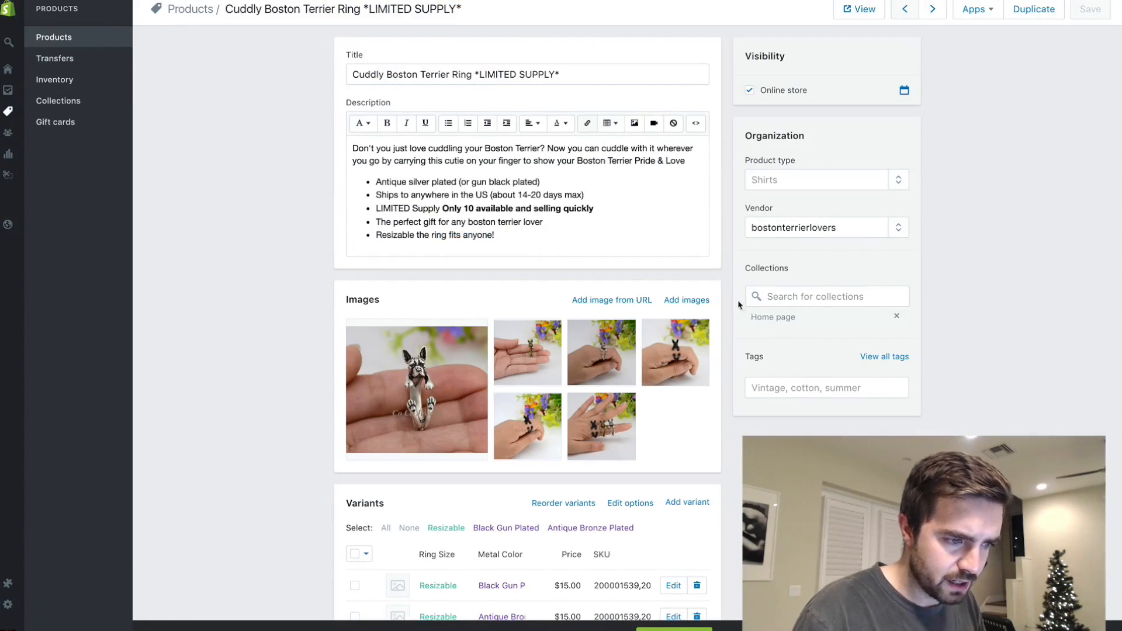
- Add the Regal Boston Terrier Necklace product to the Home page collection and save it
{"action": "left_click", "coordinate": [53, 37]}
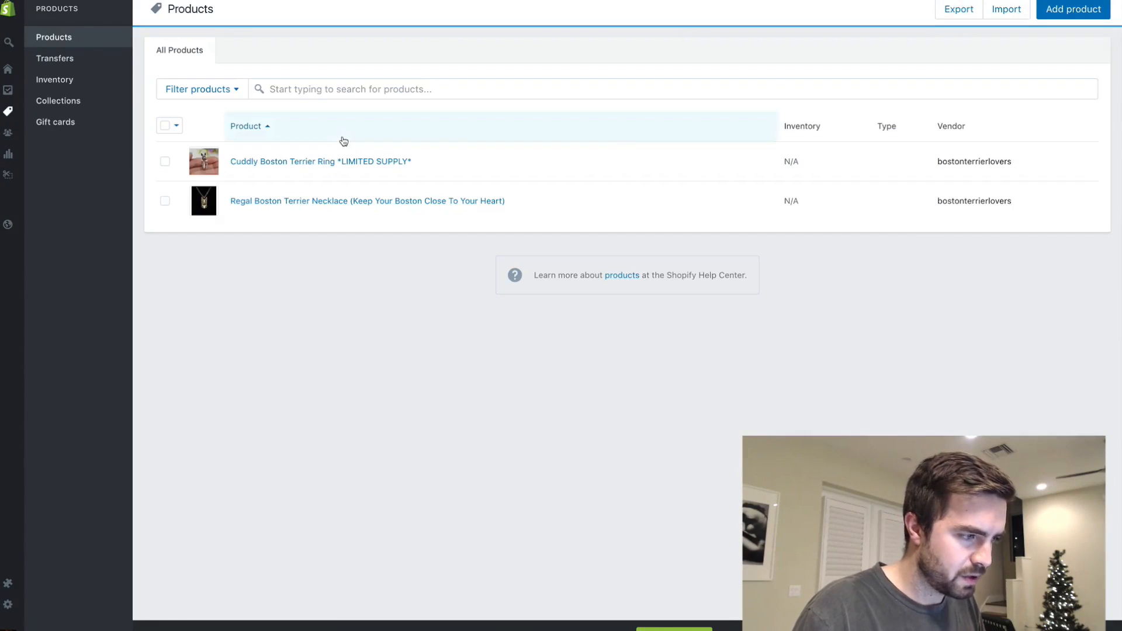
{"action": "left_click", "coordinate": [333, 202]}
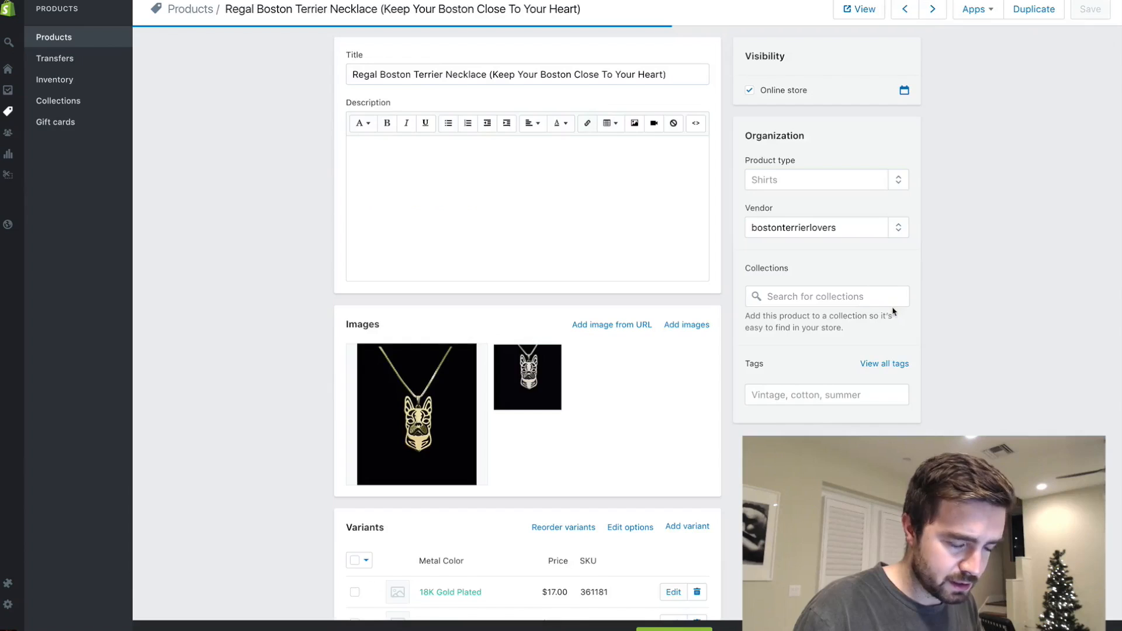
{"action": "left_click", "coordinate": [816, 297]}
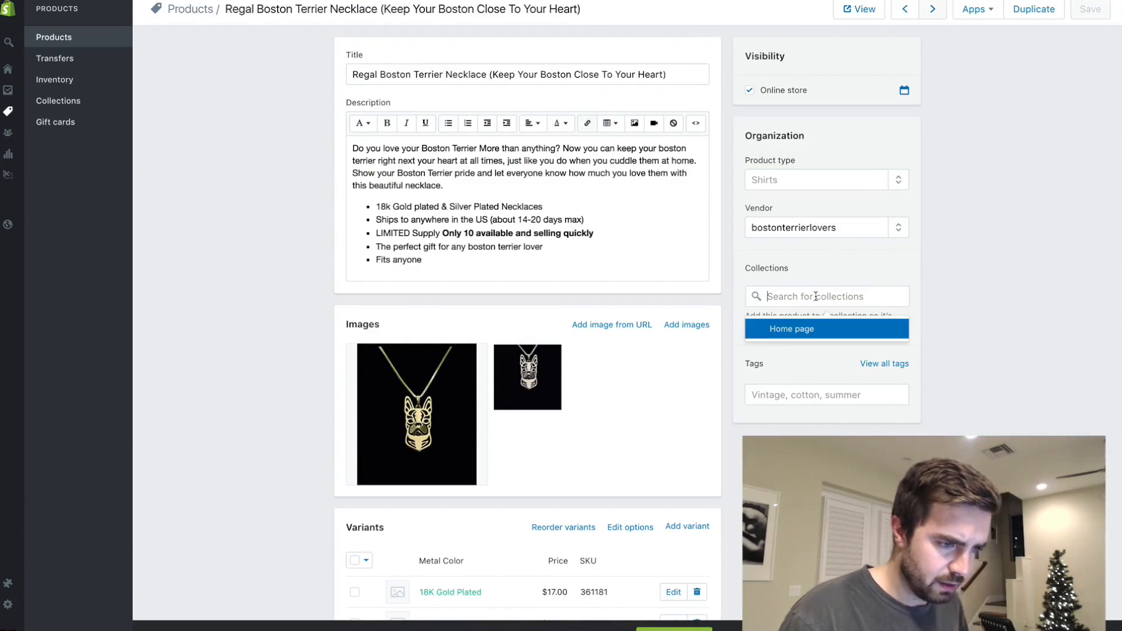
{"action": "left_click", "coordinate": [808, 327]}
{"action": "left_click", "coordinate": [1085, 11]}
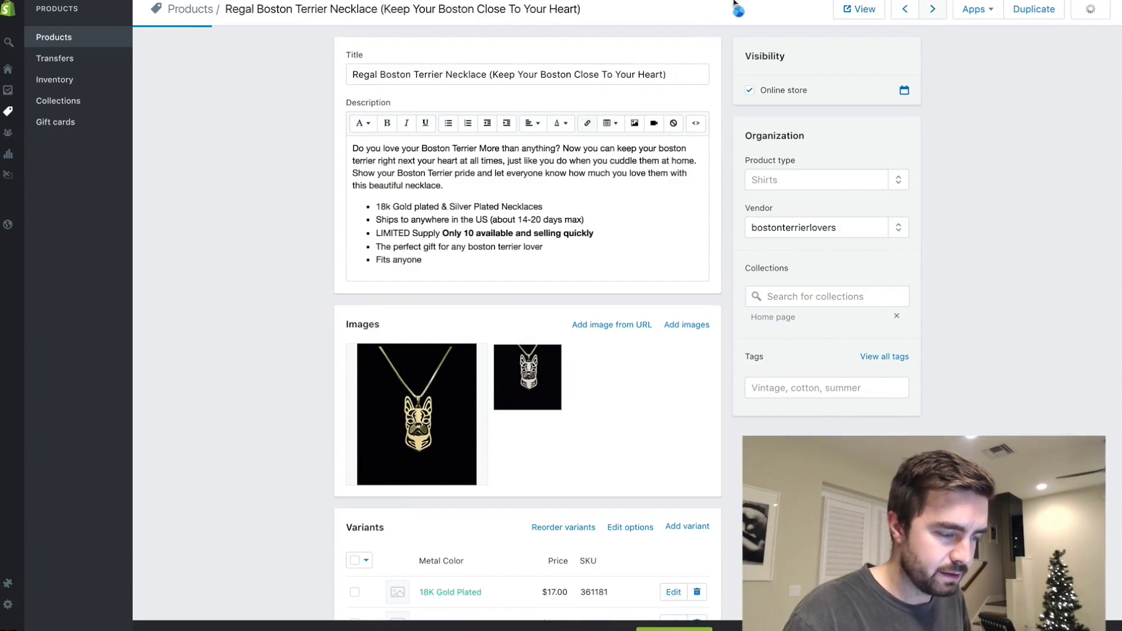
- View the online store's home page and check the ring and necklace in the featured collection
{"action": "left_click", "coordinate": [7, 16]}
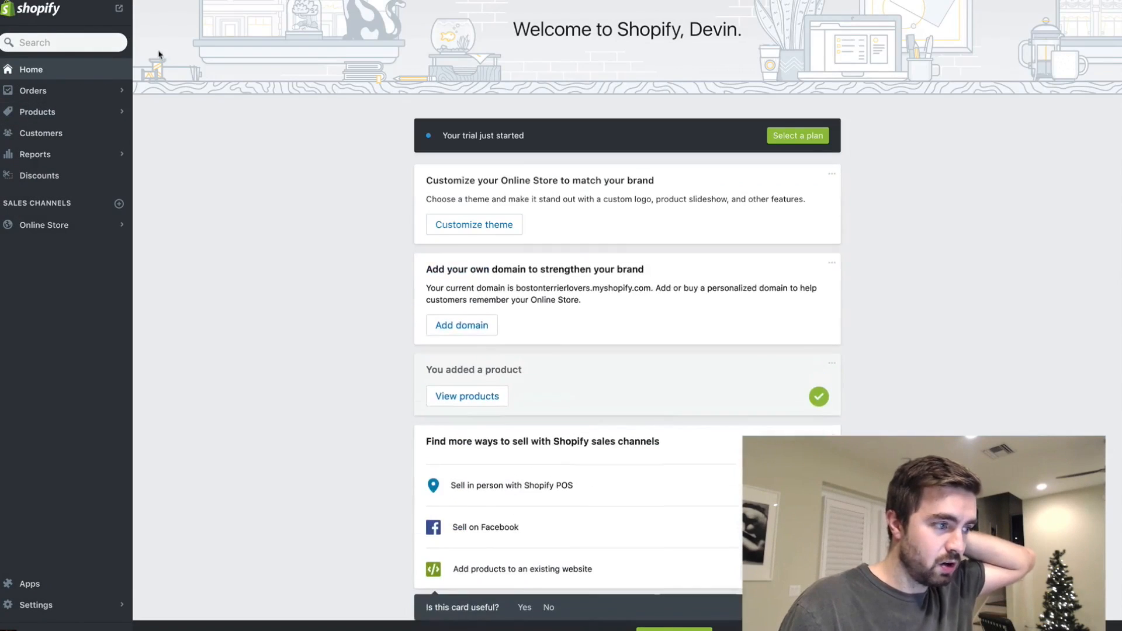
{"action": "left_click", "coordinate": [119, 8]}
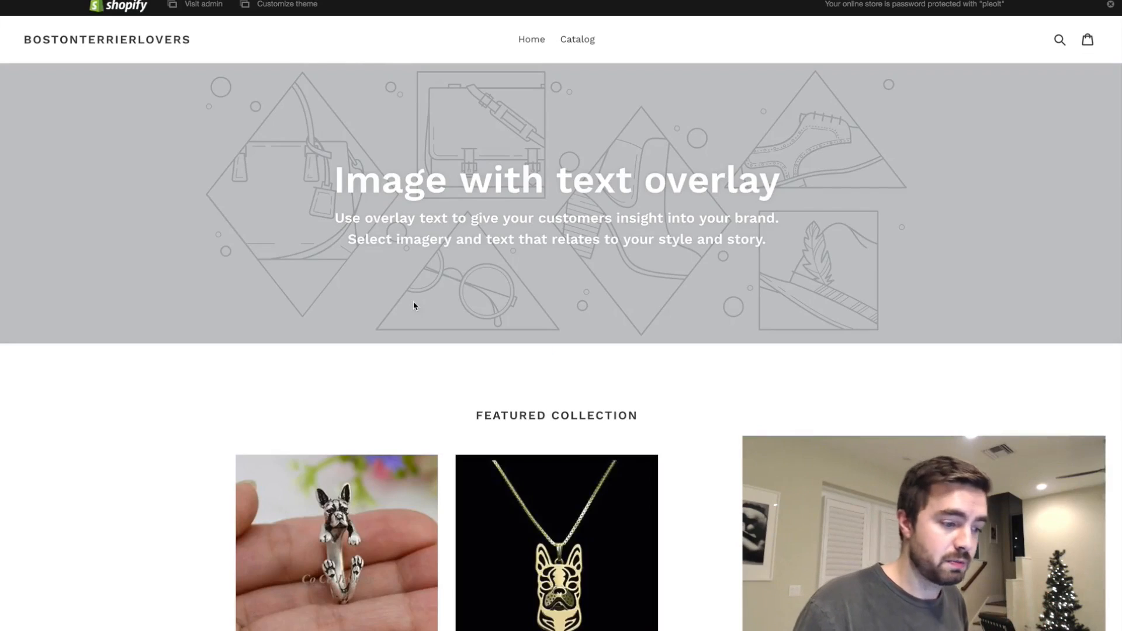
{"action": "scroll", "coordinate": [414, 305], "scroll_direction": "down", "scroll_amount": 3}
{"action": "scroll", "coordinate": [512, 204], "scroll_direction": "up", "scroll_amount": 3}
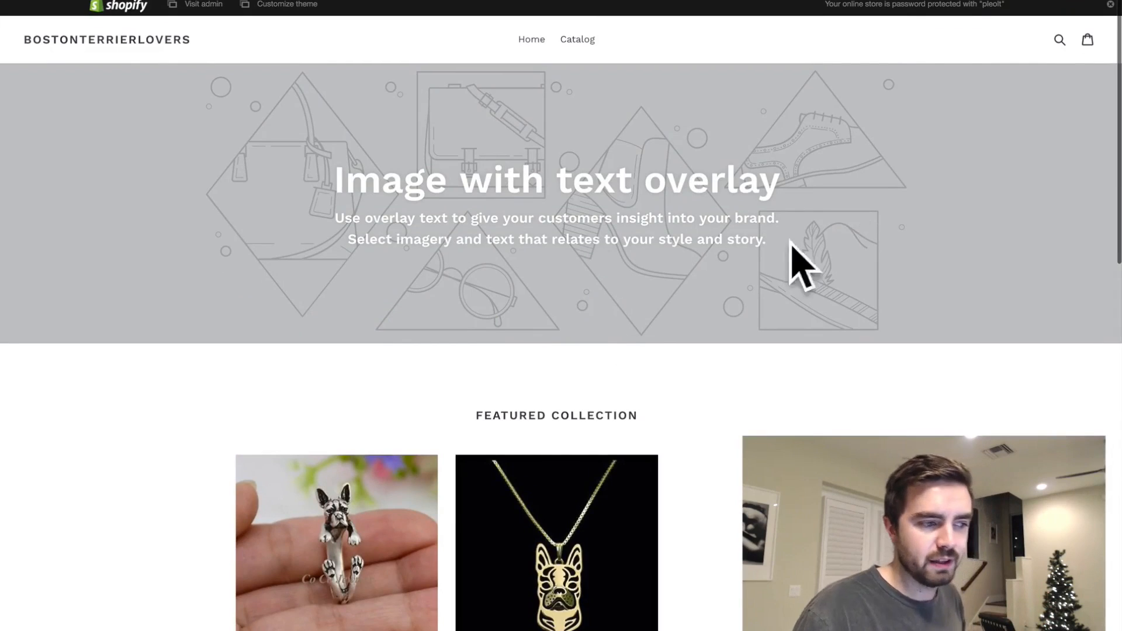
{"action": "scroll", "coordinate": [498, 279], "scroll_direction": "down", "scroll_amount": 2}
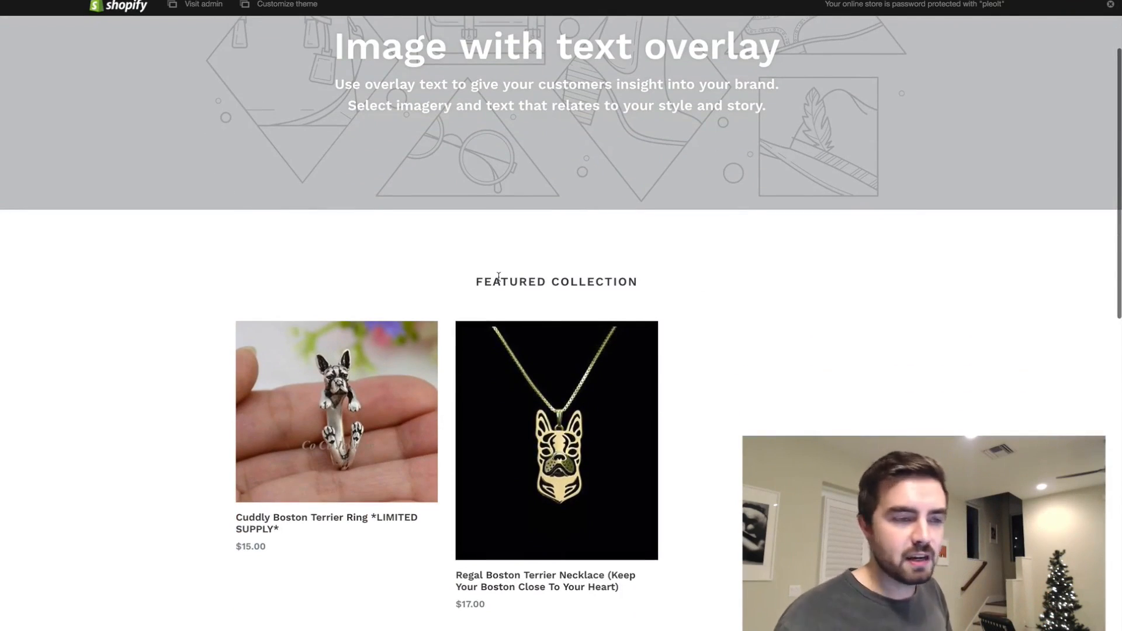
{"action": "scroll", "coordinate": [499, 277], "scroll_direction": "down", "scroll_amount": 2}
{"action": "left_click", "coordinate": [304, 275]}
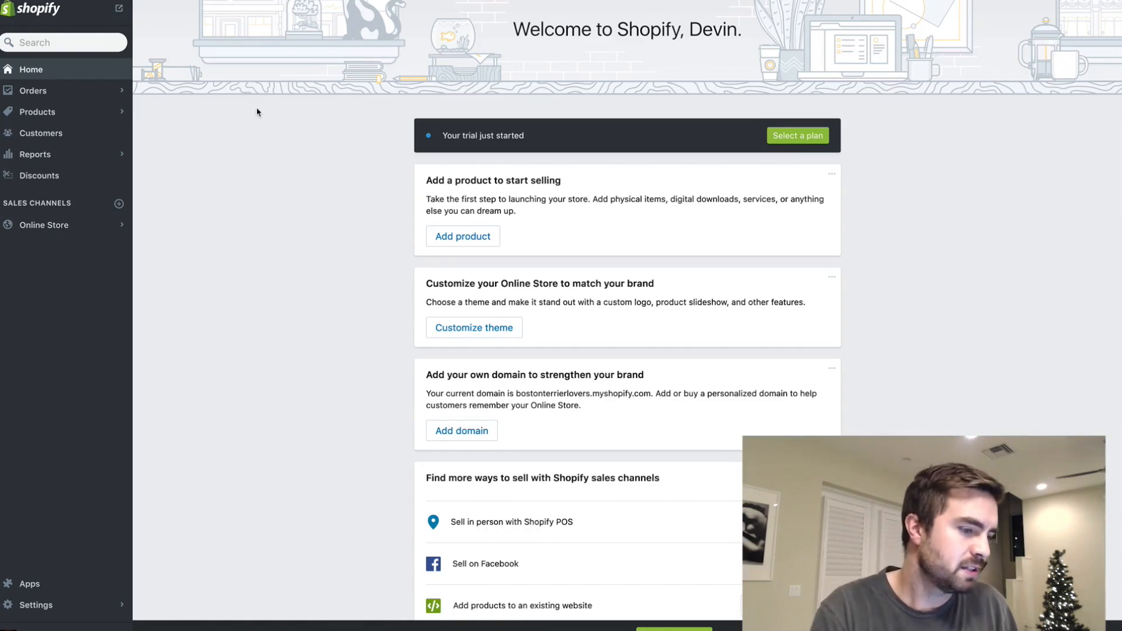
- Search the Shopify App Store for "smar7 bund" and open the SMAR7 Bundle Upsell app's listing
{"action": "left_click", "coordinate": [42, 593]}
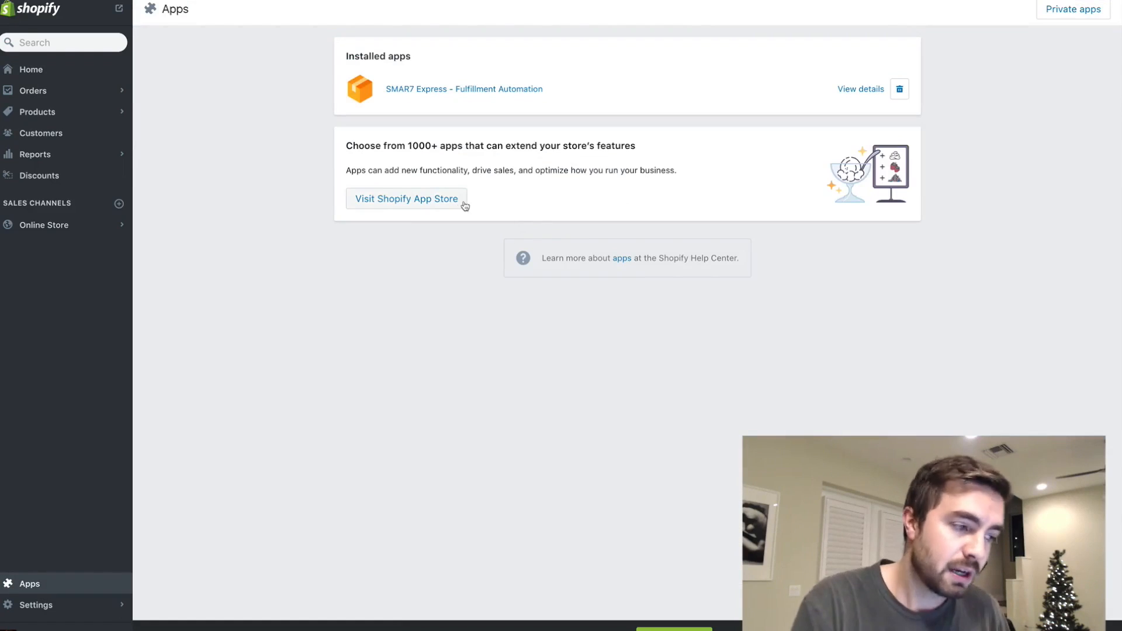
{"action": "left_click", "coordinate": [465, 205]}
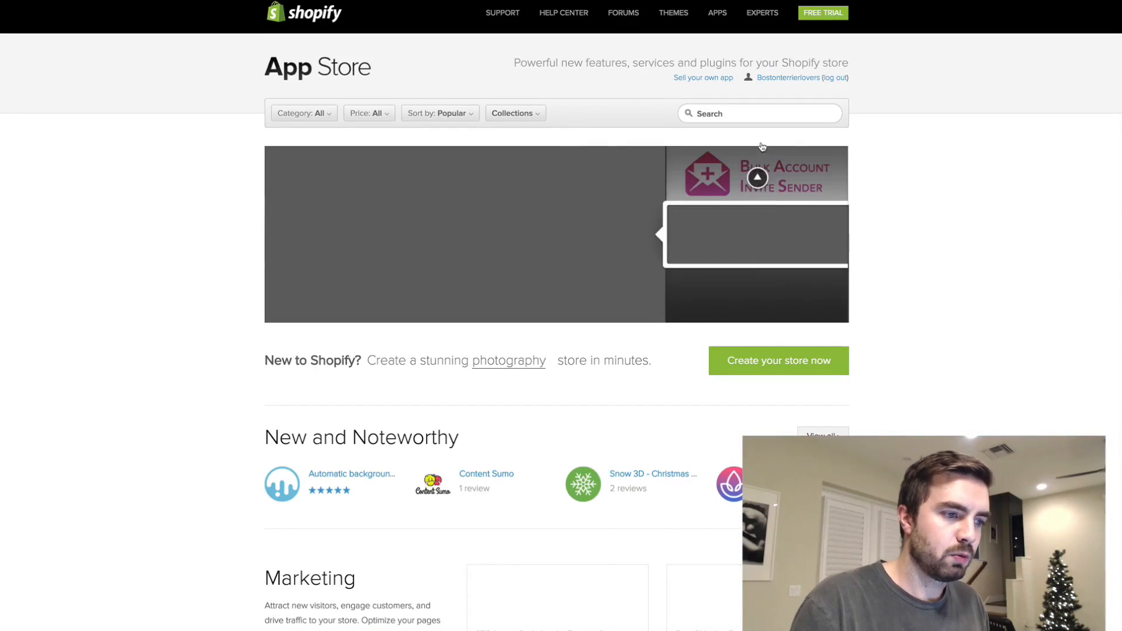
{"action": "left_click", "coordinate": [751, 111]}
{"action": "type", "text": "smar7 bun"}
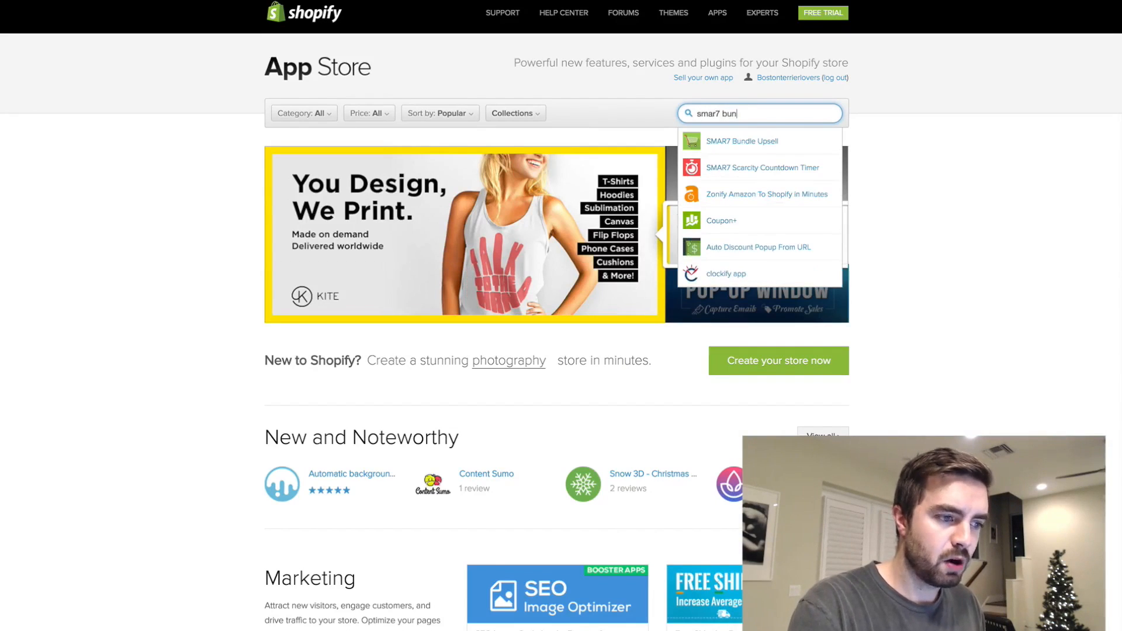
{"action": "type", "text": "d"}
{"action": "left_click", "coordinate": [764, 142]}
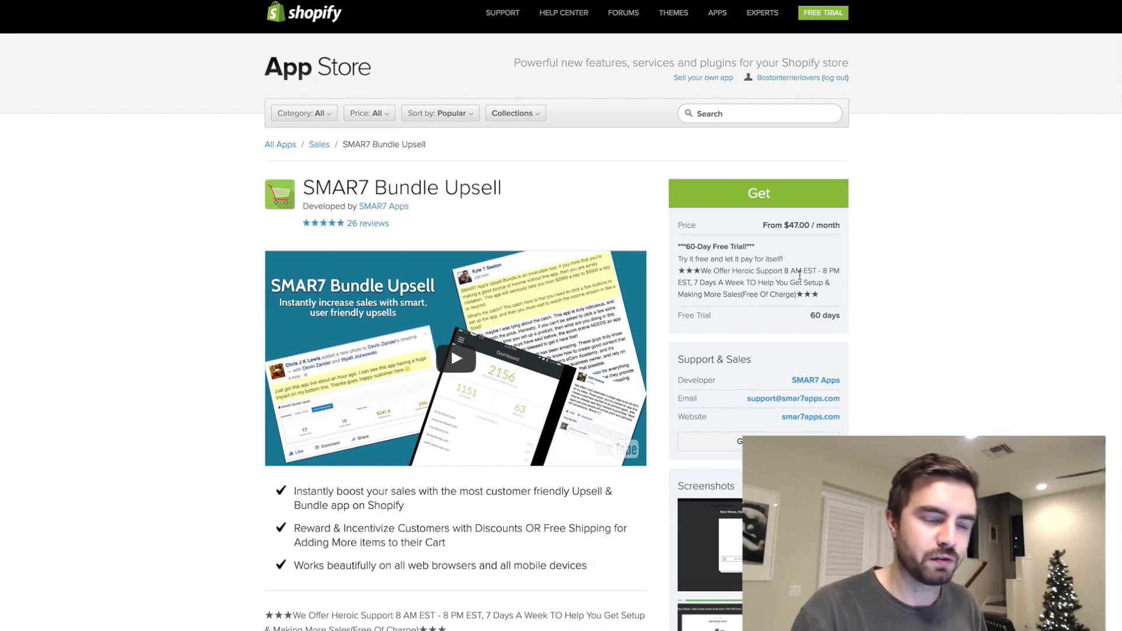
- Install SMAR7 Bundle Upsell and approve its monthly charge with the 60-day free trial
{"action": "left_click", "coordinate": [752, 201]}
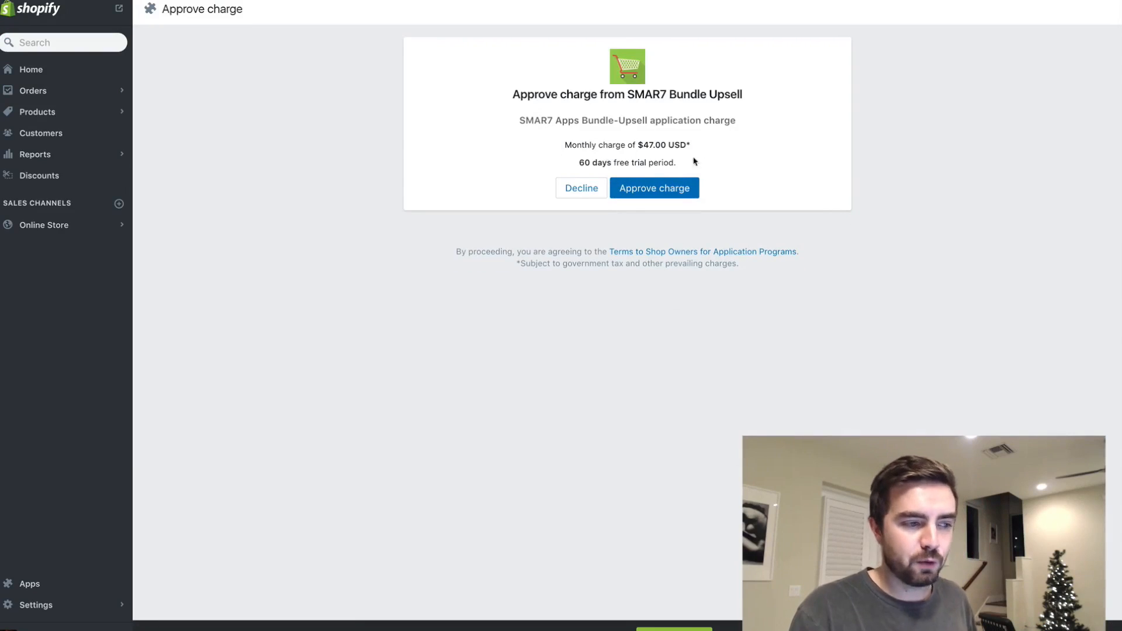
{"action": "left_click_drag", "start_coordinate": [697, 161], "coordinate": [749, 172]}
{"action": "left_click", "coordinate": [681, 188]}
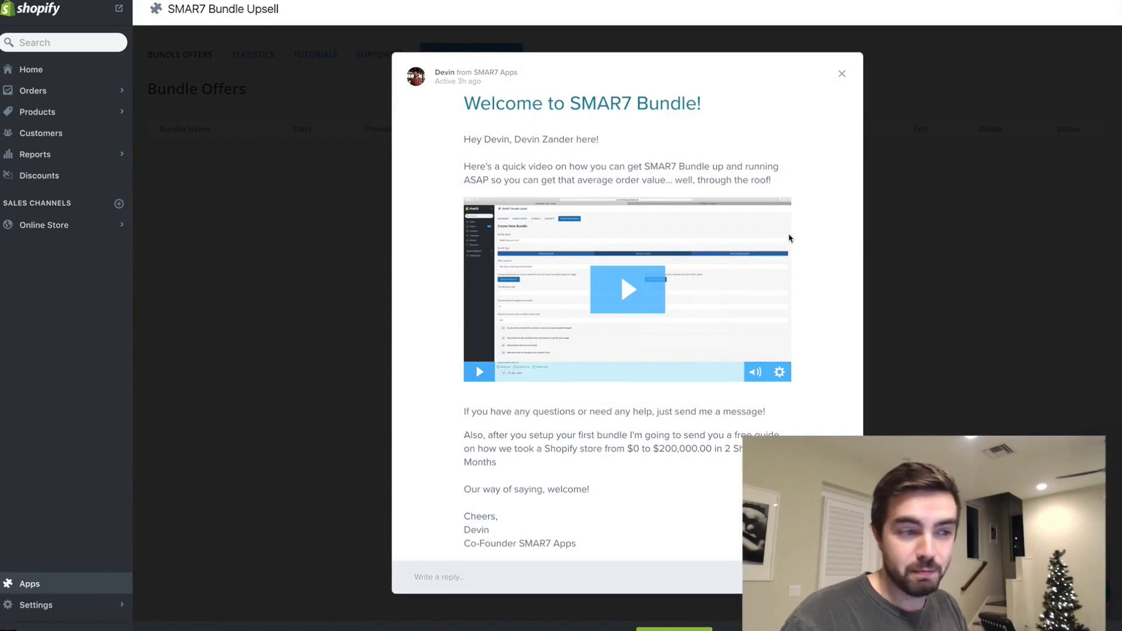
- Dismiss the welcome message in SMAR7 Bundle Upsell and close its support chat
{"action": "left_click", "coordinate": [845, 78]}
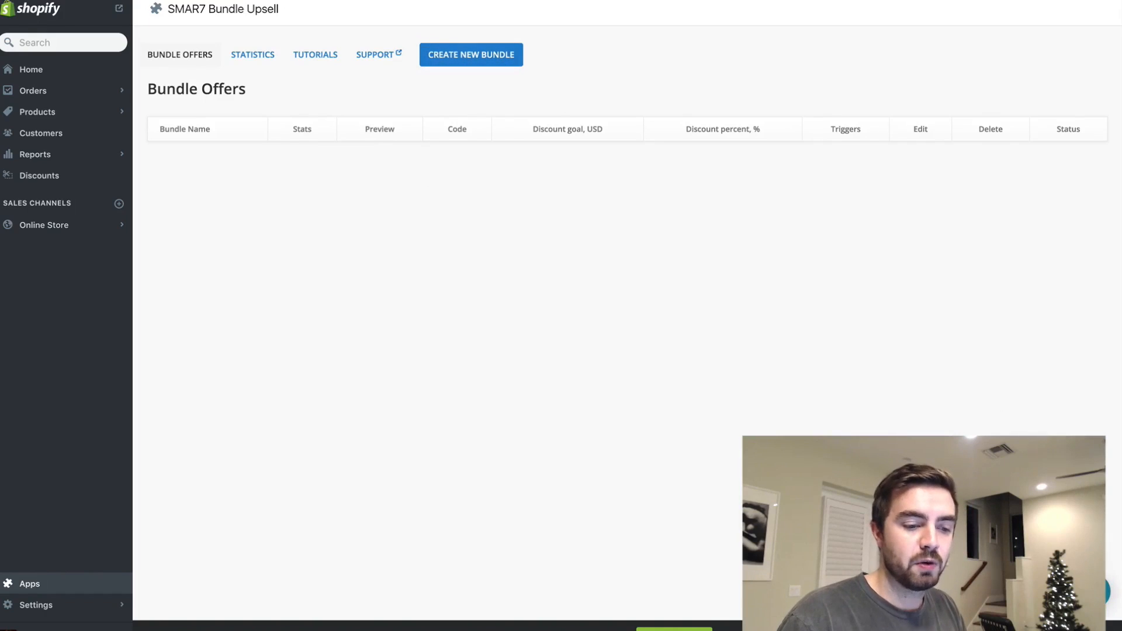
{"action": "left_click", "coordinate": [933, 315]}
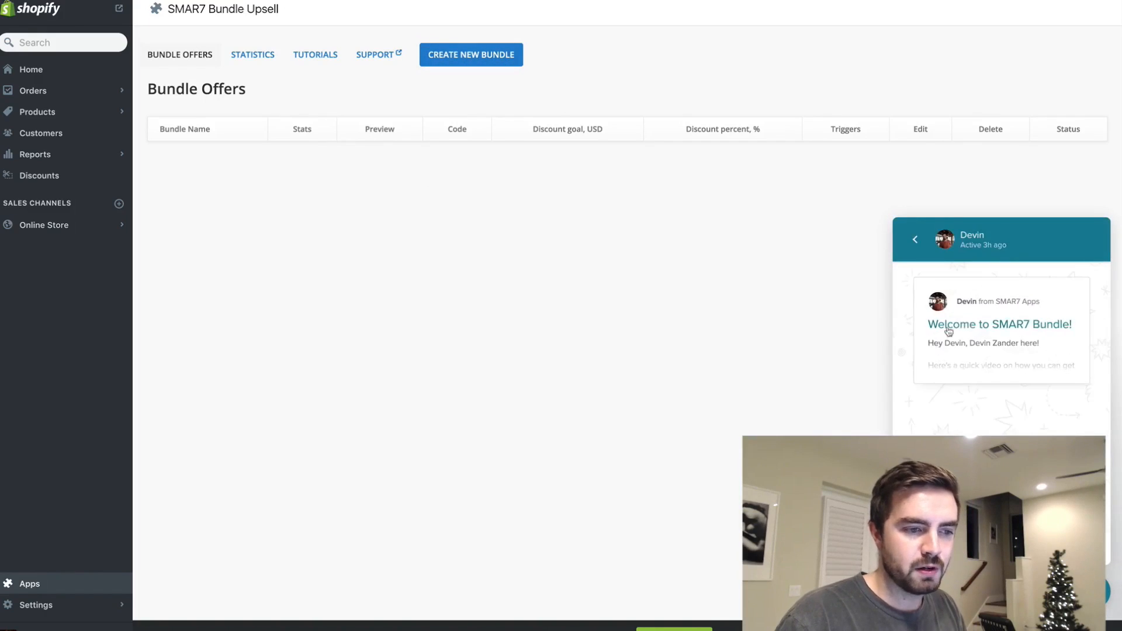
{"action": "left_click", "coordinate": [975, 360]}
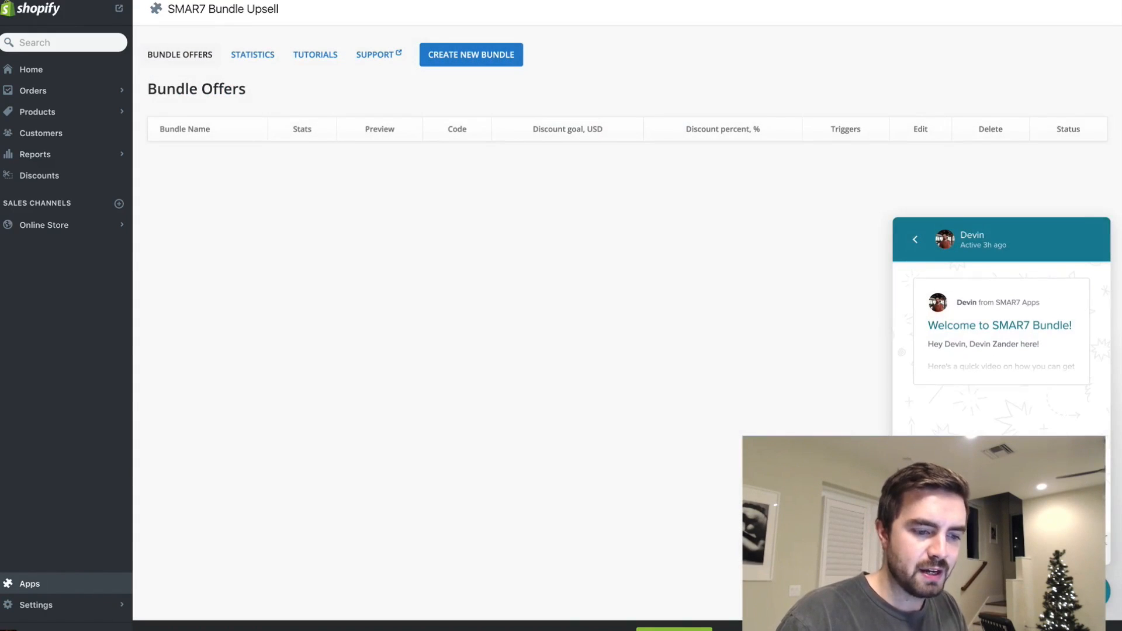
{"action": "left_click", "coordinate": [1094, 592]}
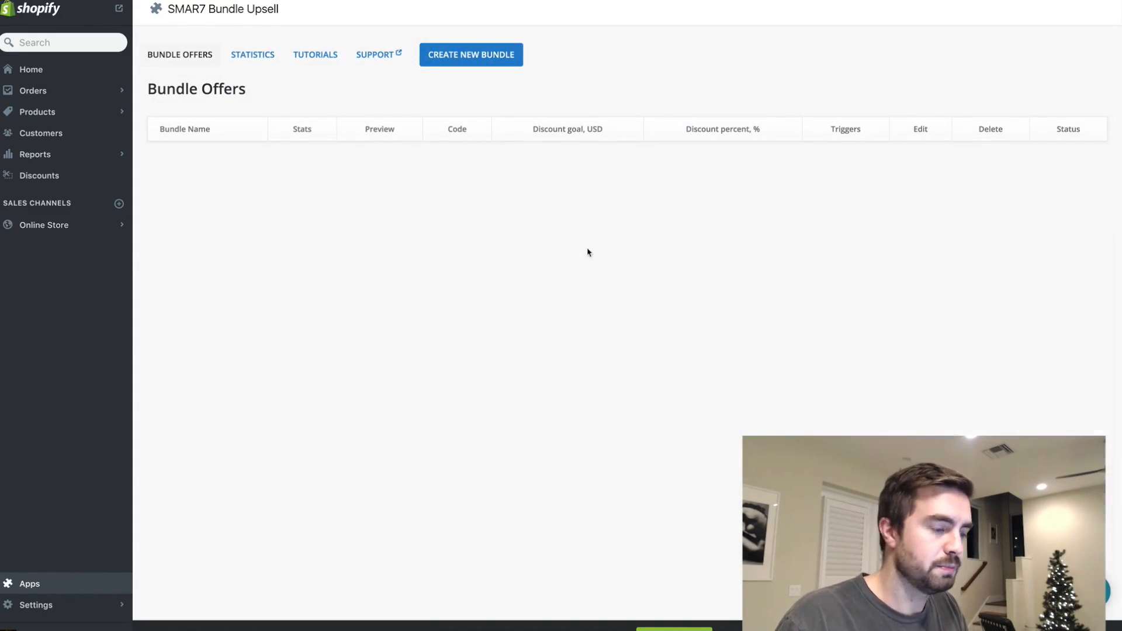
- Start a new bundle offer and make its name field ready for entry
{"action": "left_click", "coordinate": [462, 56]}
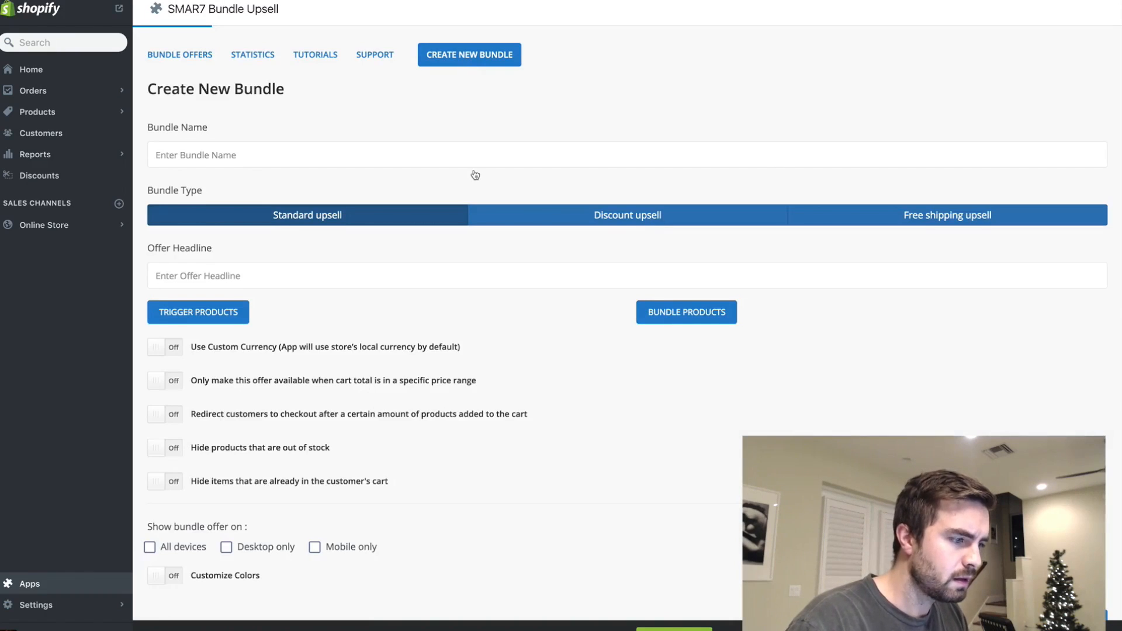
{"action": "scroll", "coordinate": [475, 175], "scroll_direction": "down", "scroll_amount": 1}
{"action": "left_click", "coordinate": [342, 119]}
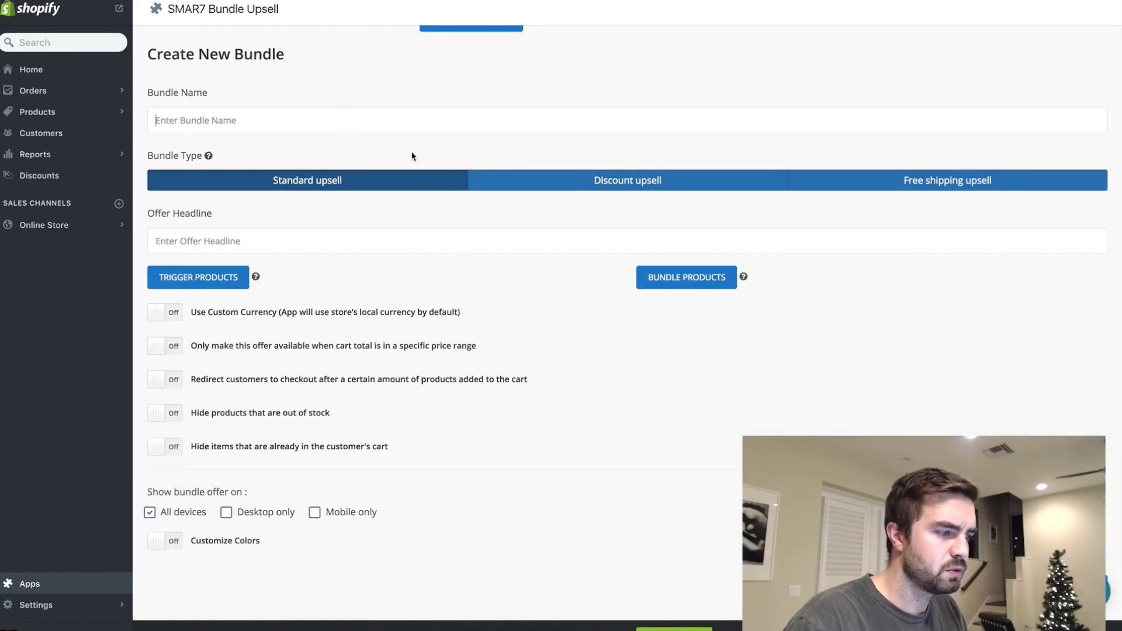
- Open the store's discounts in a separate browser tab and create a discount with the code "bostonduo"
{"action": "right_click", "coordinate": [61, 185]}
{"action": "left_click", "coordinate": [65, 182]}
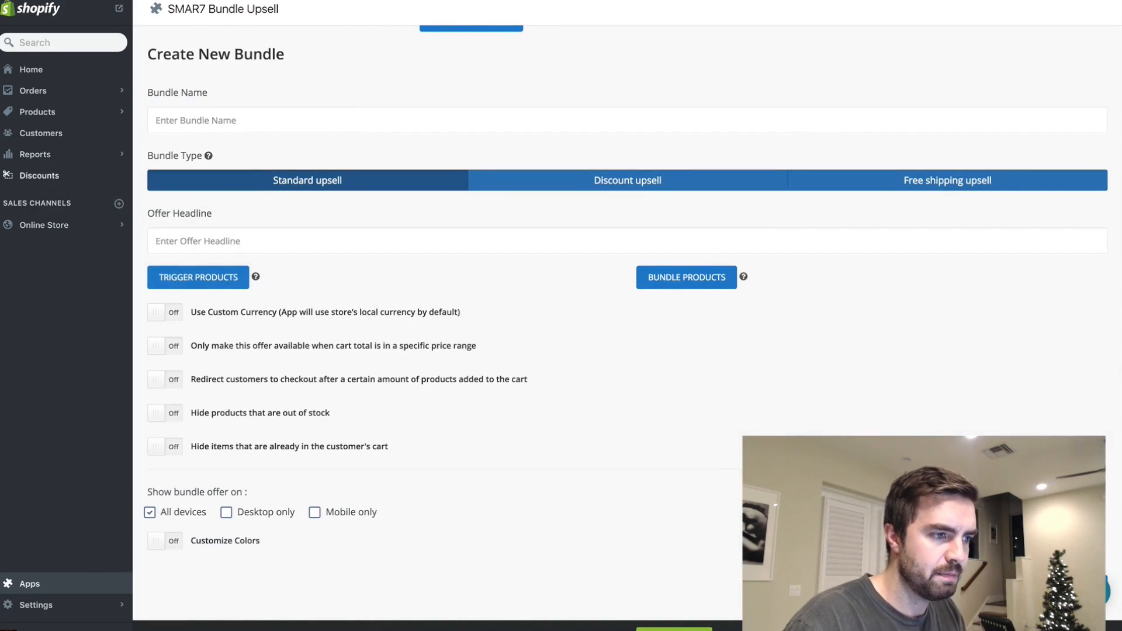
{"action": "key", "text": "ctrl+Tab"}
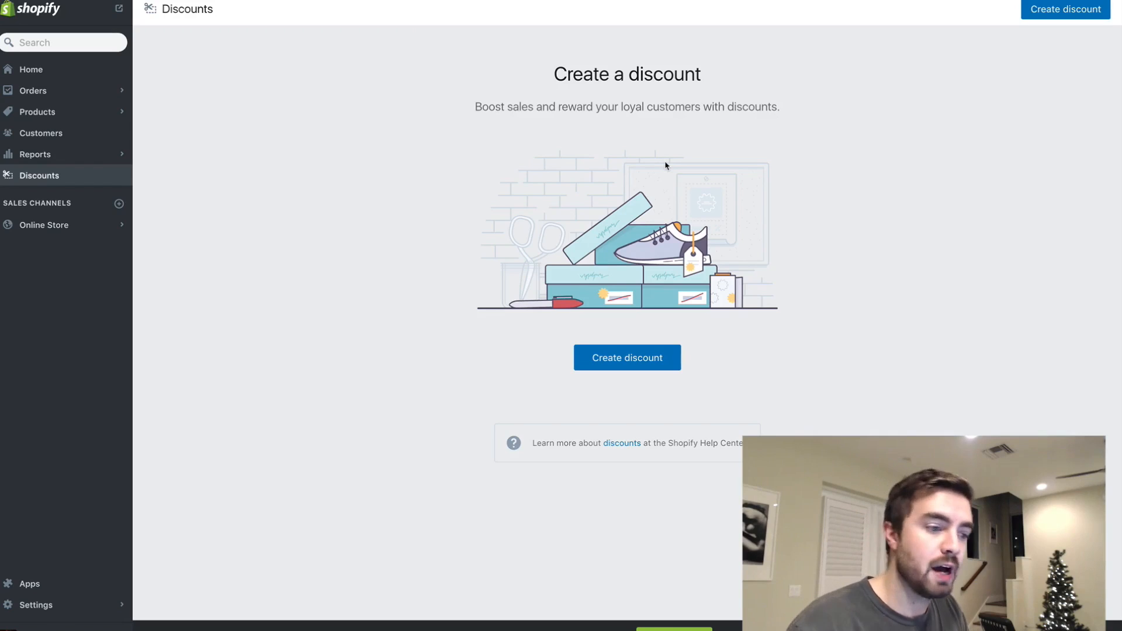
{"action": "left_click", "coordinate": [637, 360]}
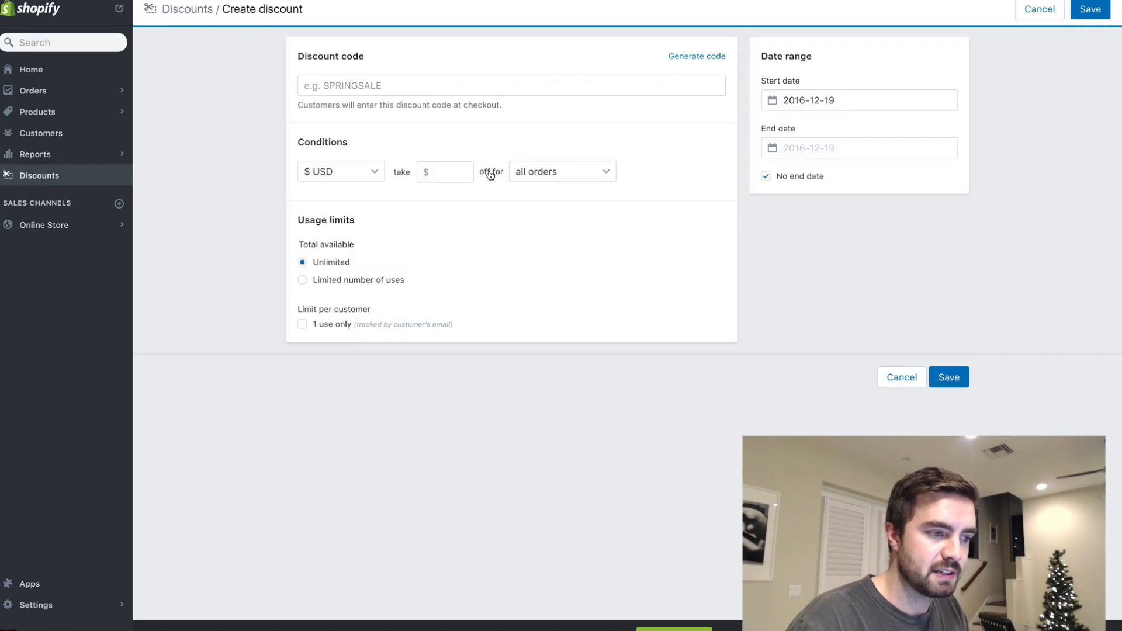
{"action": "left_click", "coordinate": [416, 84]}
{"action": "type", "text": "bos"}
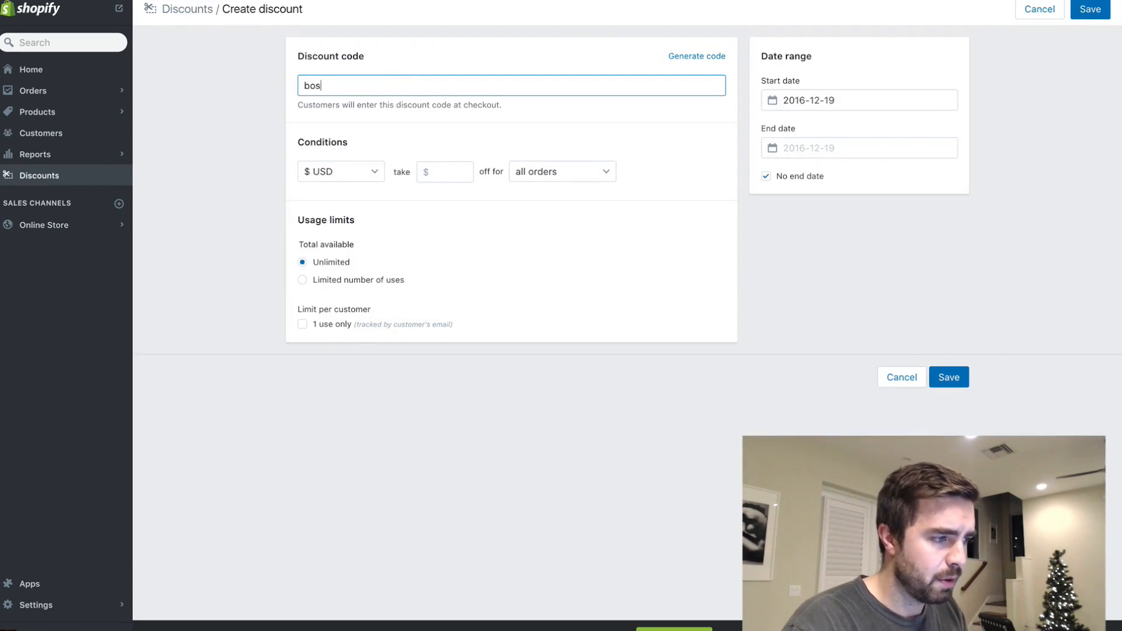
{"action": "type", "text": "tonduo"}
- Set the discount to take 10% off and apply it to orders over a minimum amount
{"action": "left_click", "coordinate": [363, 171]}
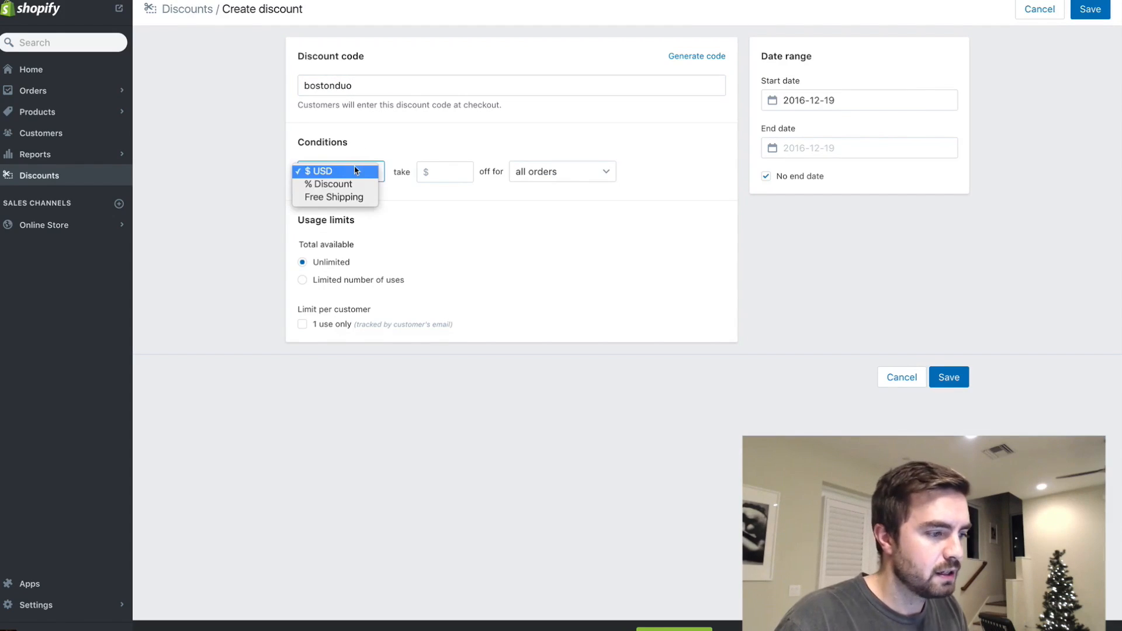
{"action": "left_click", "coordinate": [349, 185]}
{"action": "left_click", "coordinate": [449, 172]}
{"action": "type", "text": "10"}
{"action": "left_click", "coordinate": [546, 175]}
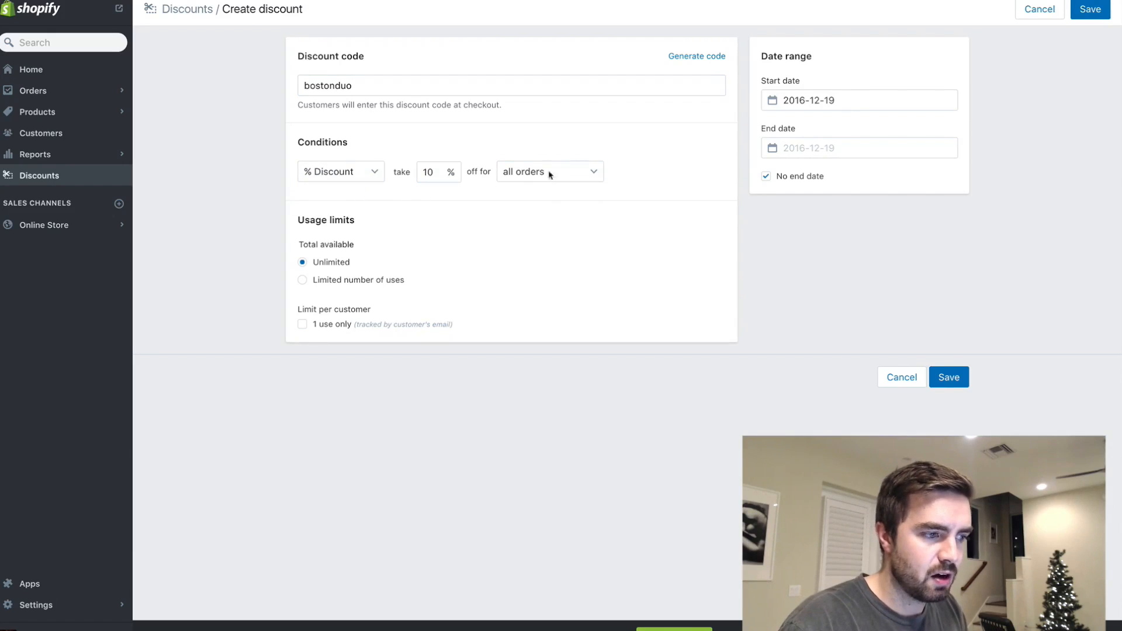
{"action": "left_click", "coordinate": [571, 185]}
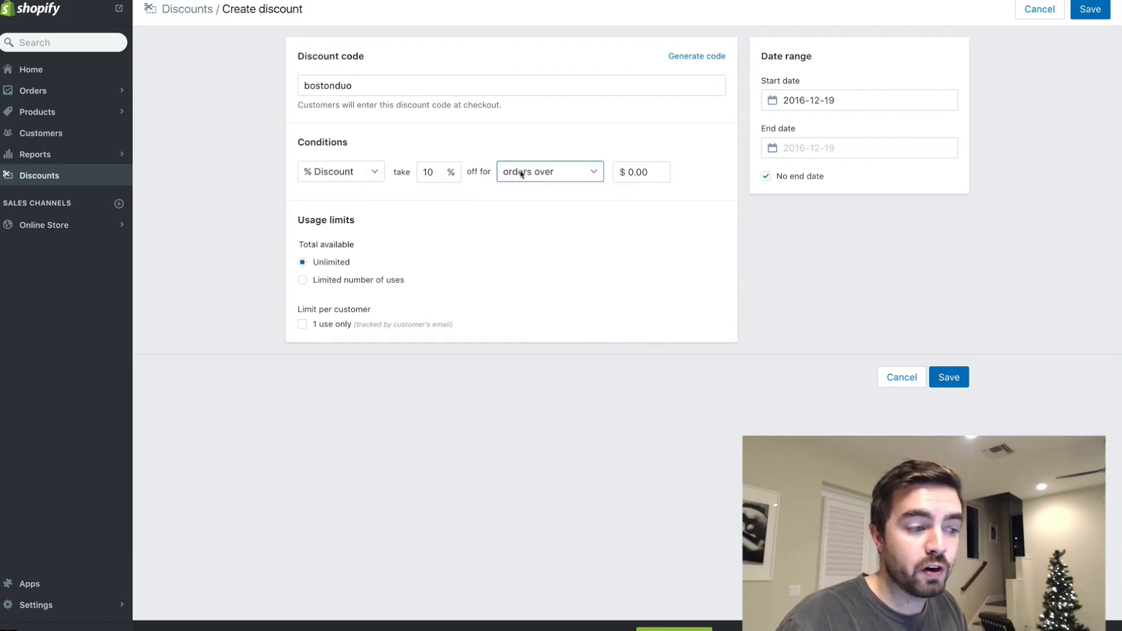
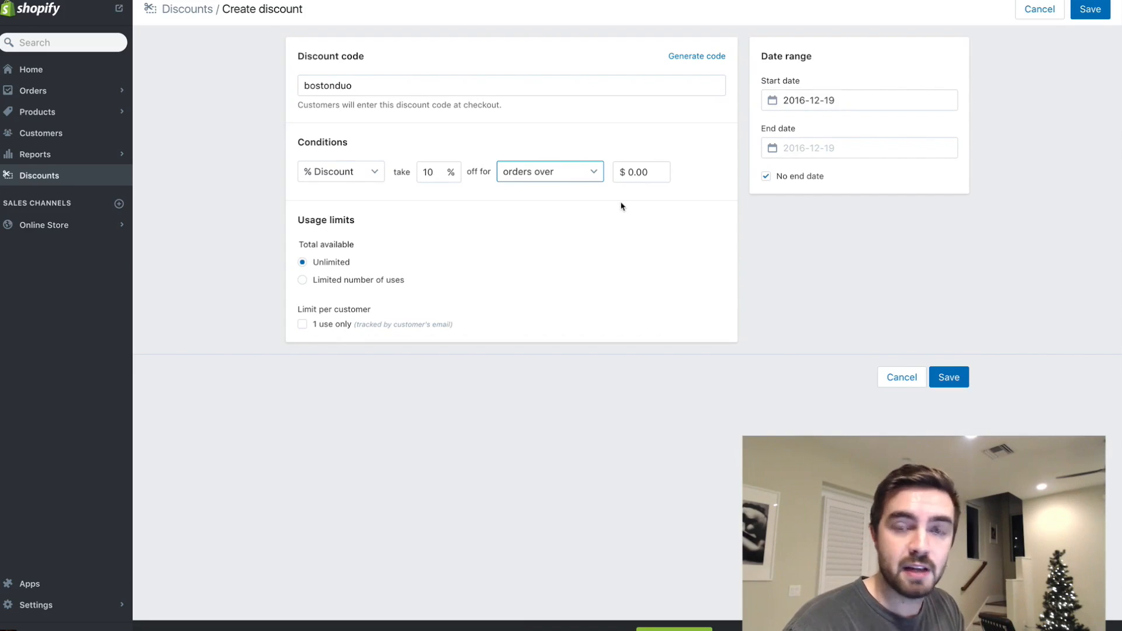
- Set the discount's minimum order amount to $31.00 and save the discount, keeping its code at hand for the bundle
{"action": "left_click", "coordinate": [635, 174]}
{"action": "key", "text": "BackSpace"}
{"action": "type", "text": "31"}
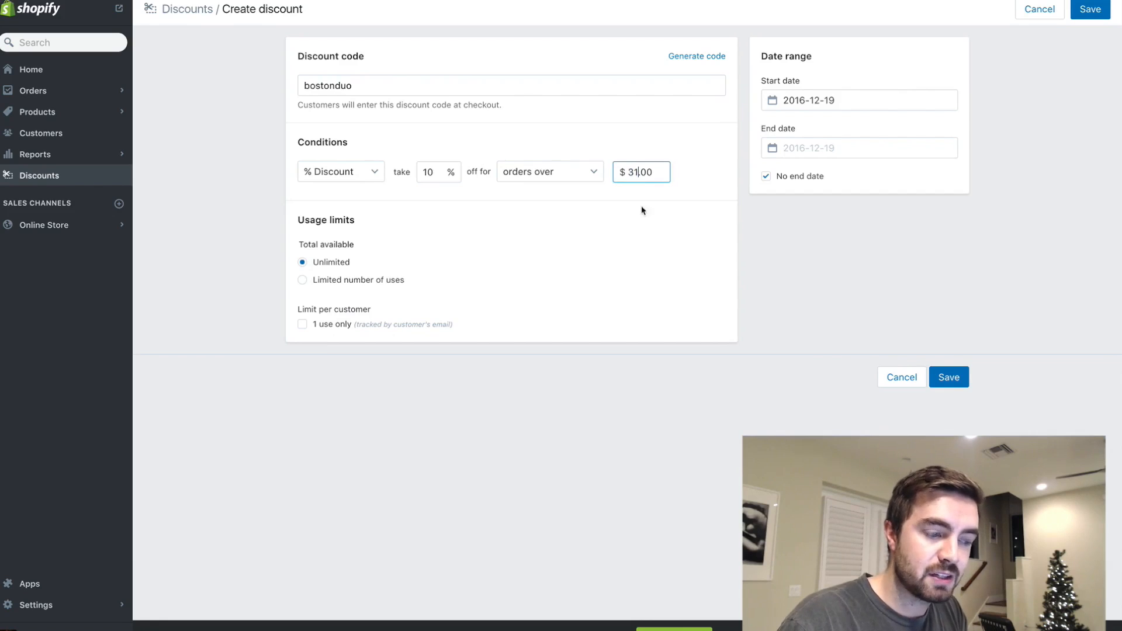
{"action": "left_click", "coordinate": [380, 87]}
{"action": "double_click", "coordinate": [374, 87]}
{"action": "left_click", "coordinate": [964, 380]}
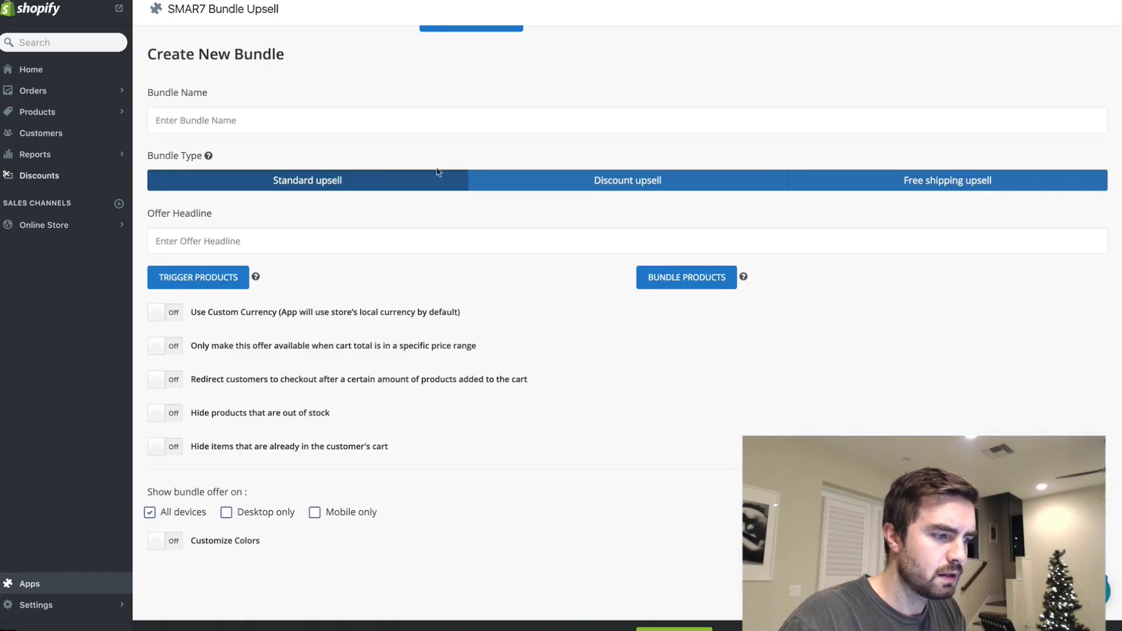
- Back in the new bundle form, make the bundle a discount upsell and name it "Ring Upsell"
{"action": "left_click", "coordinate": [596, 178]}
{"action": "left_click", "coordinate": [440, 111]}
{"action": "type", "text": "Ring Upsell"}
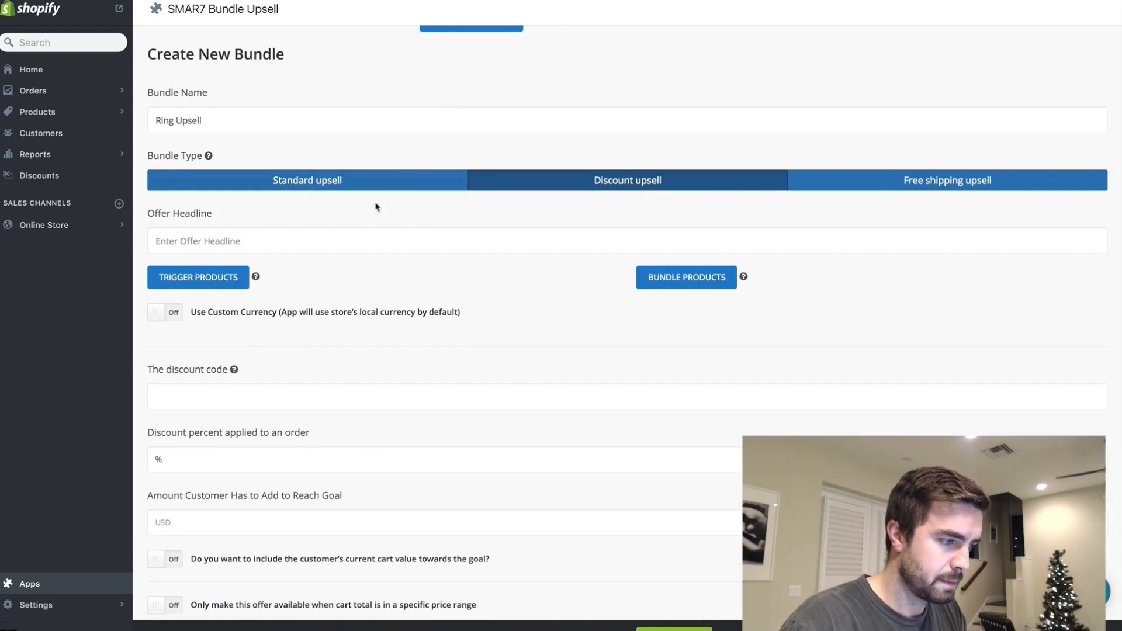
- Set the offer headline to "Awesome RIng, Get This Matching Necklace & Show Your Boston Pride And Receive 10% Off Your Order"
{"action": "left_click", "coordinate": [347, 240]}
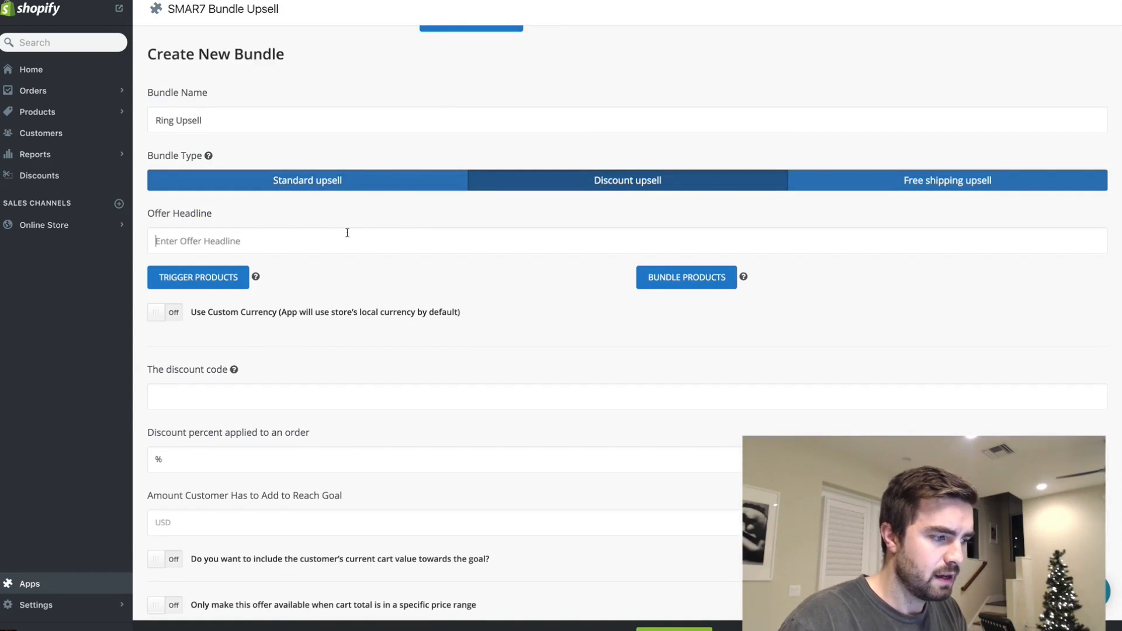
{"action": "type", "text": "Awesome RI"}
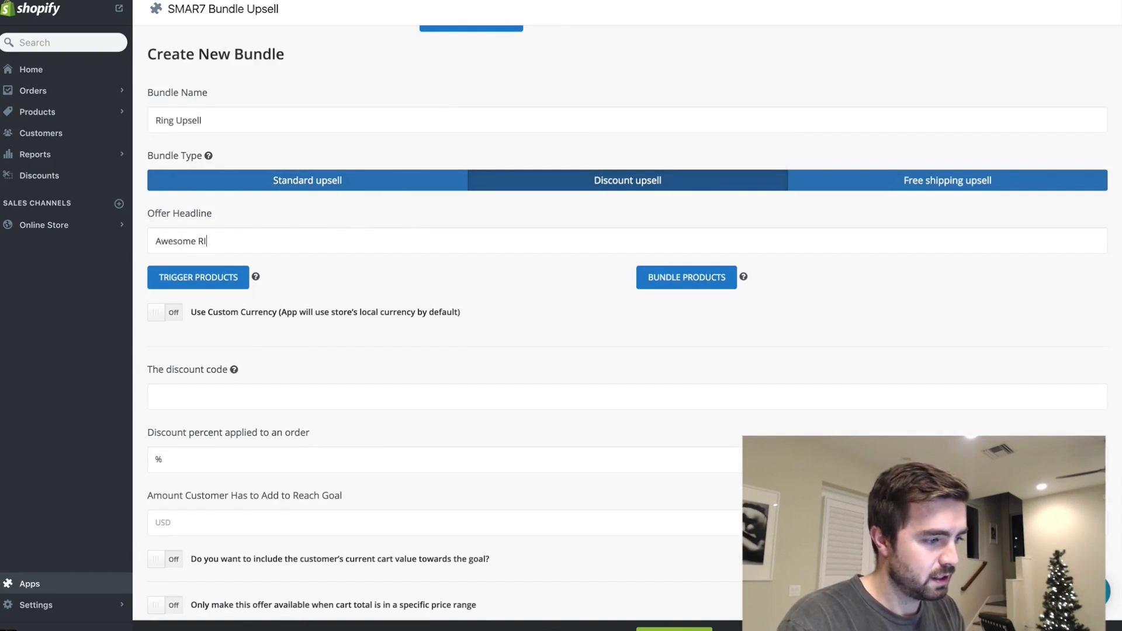
{"action": "type", "text": "ng, Get This Matching Neckla"}
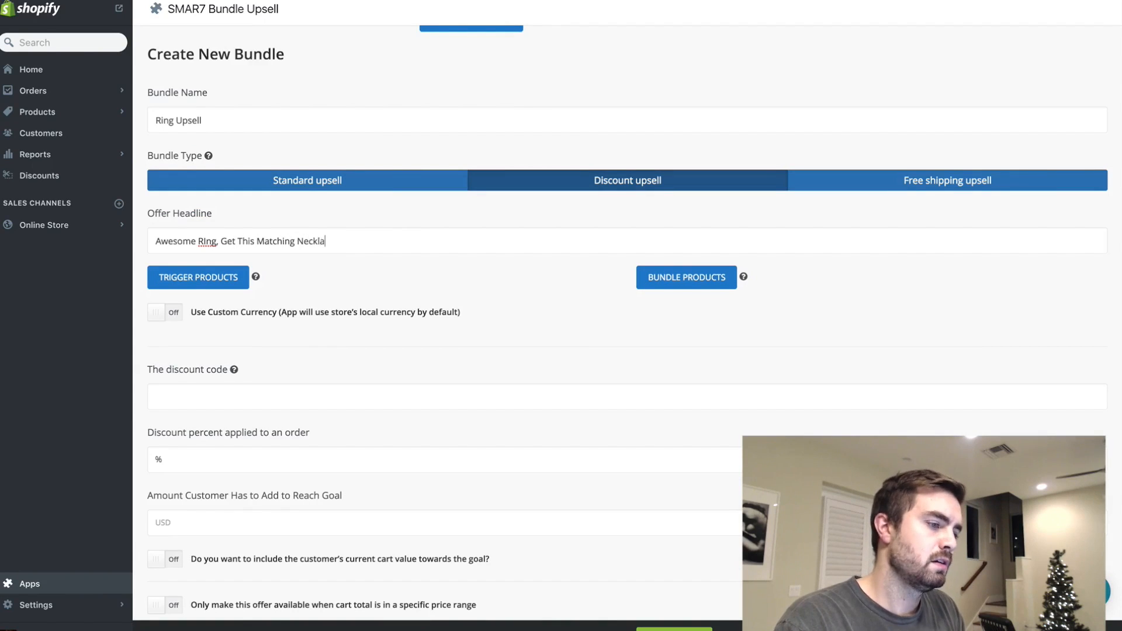
{"action": "type", "text": "ce & SHow  Your Boston Pride An"}
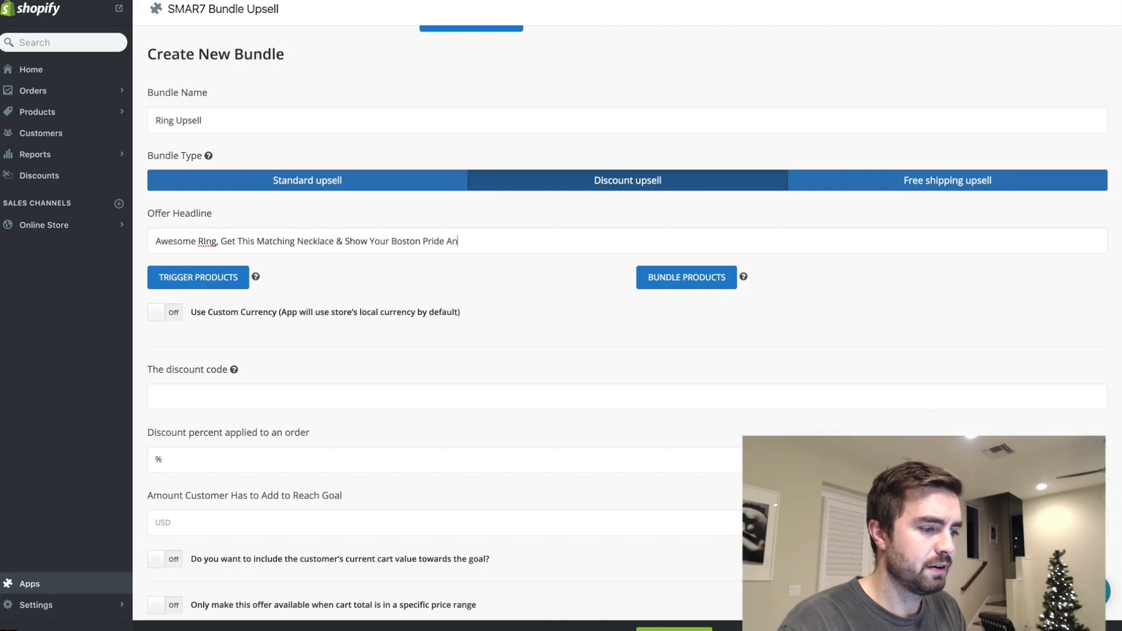
{"action": "type", "text": "d Receive 10%"}
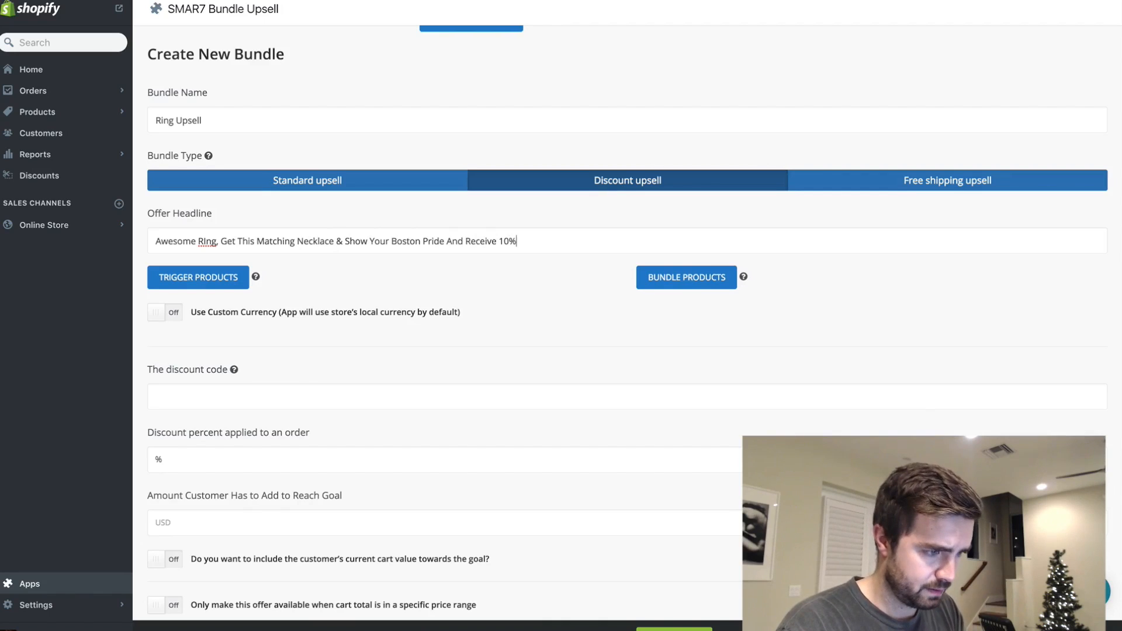
{"action": "type", "text": " Off Your Order"}
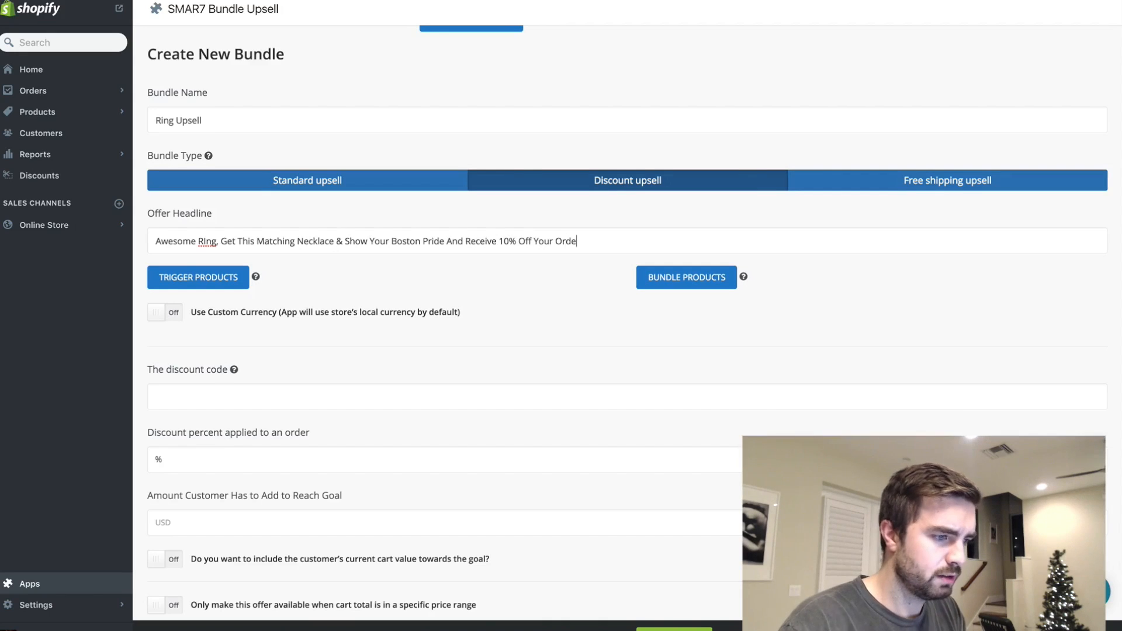
- Add the Cuddly Boston Terrier Ring as the bundle's trigger product and confirm the selection
{"action": "left_click", "coordinate": [198, 278]}
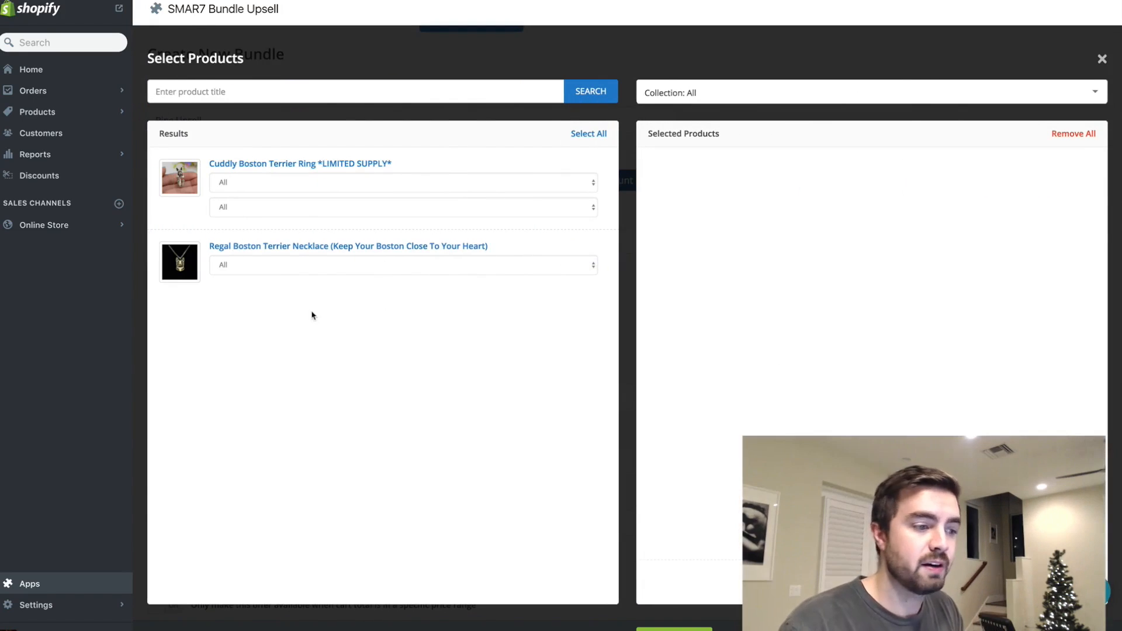
{"action": "left_click", "coordinate": [585, 192]}
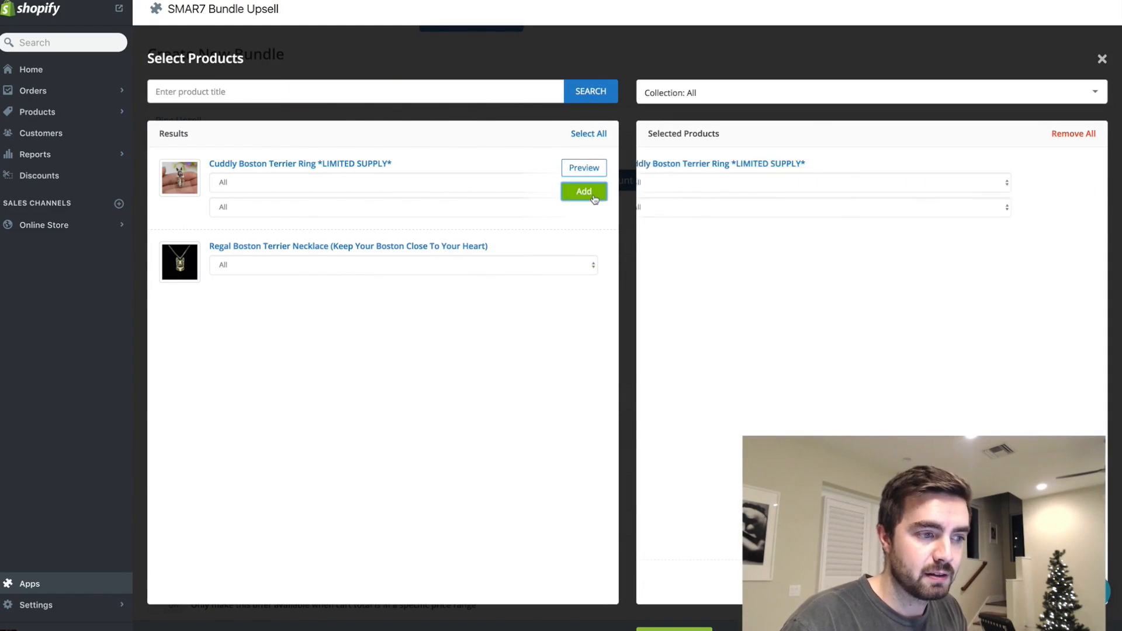
{"action": "left_click", "coordinate": [1069, 582]}
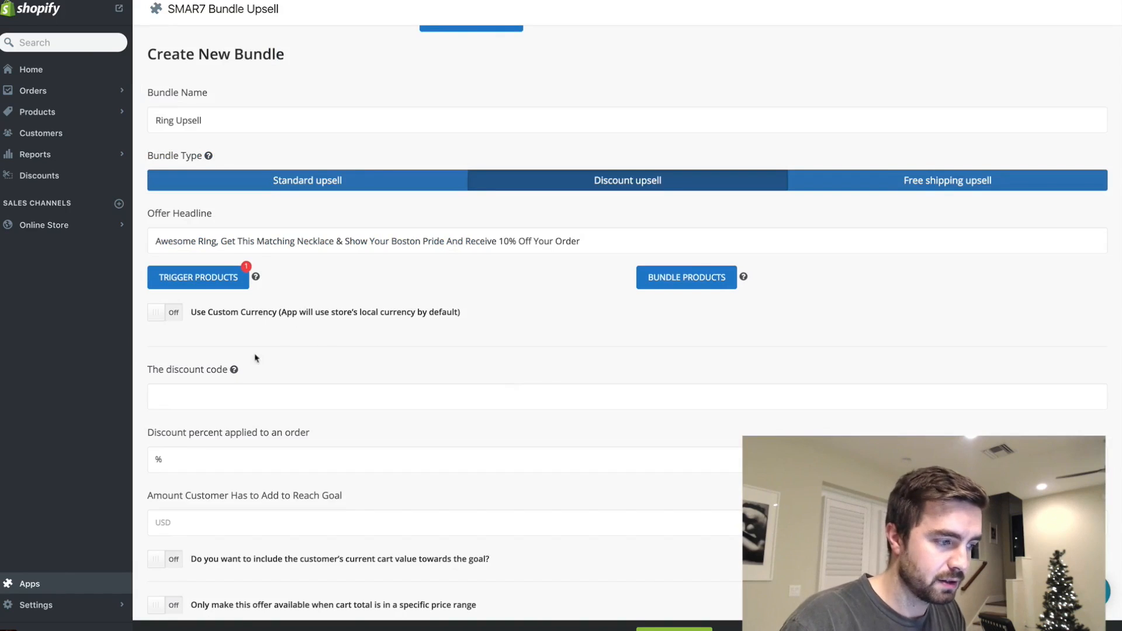
- Add the Regal Boston Terrier Necklace as the product offered in the bundle
{"action": "left_click", "coordinate": [666, 282]}
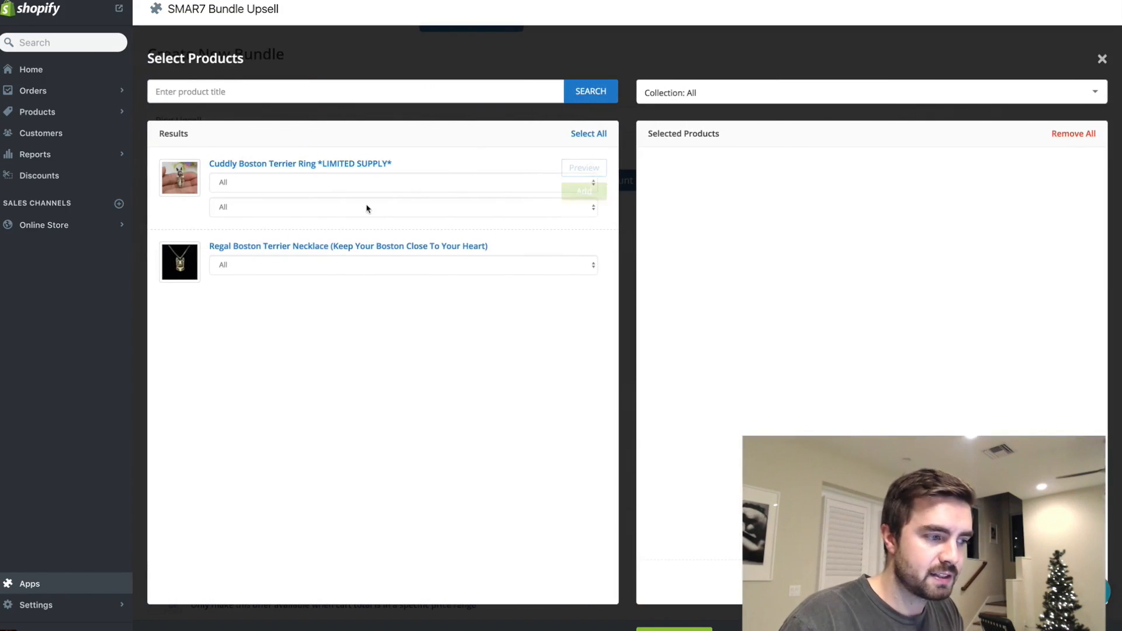
{"action": "left_click", "coordinate": [575, 280]}
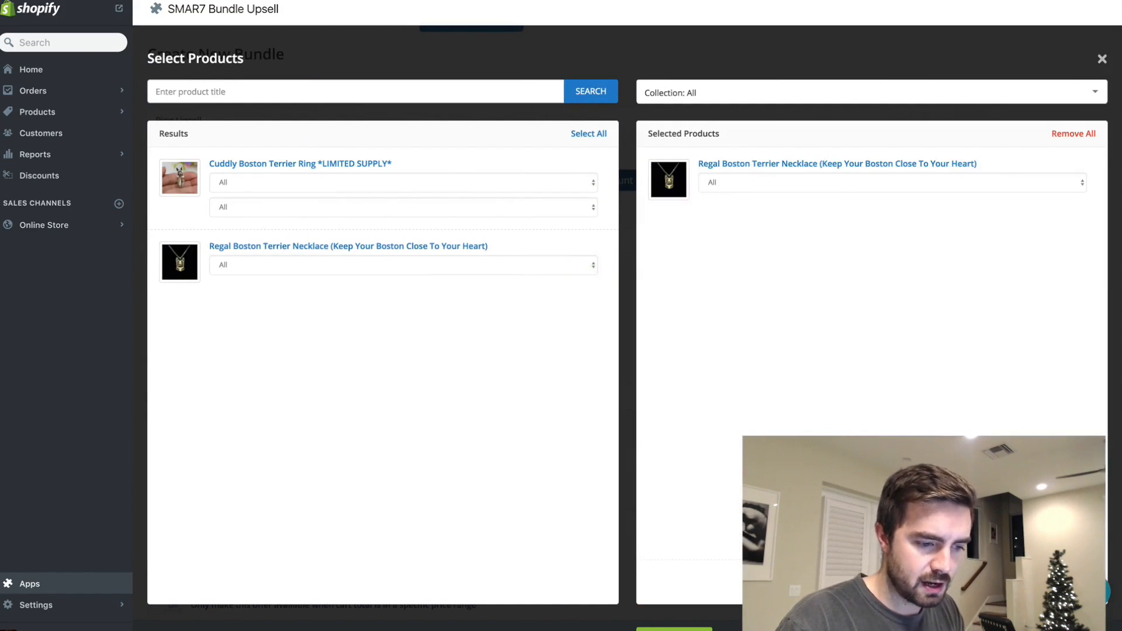
{"action": "key", "text": "Escape"}
- Enter "bostonduo" as the bundle's discount code and set the discount applied to an order to 10%
{"action": "left_click", "coordinate": [243, 398]}
{"action": "type", "text": "bostonduo"}
{"action": "left_click", "coordinate": [217, 455]}
{"action": "type", "text": "10"}
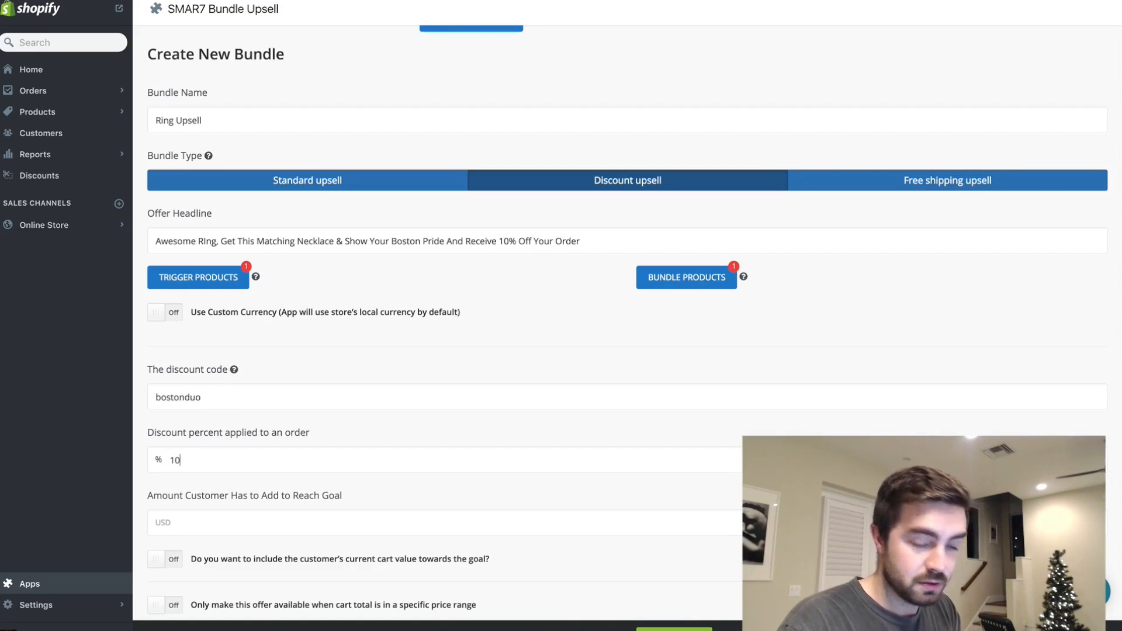
- Set the amount the customer has to add to 31 USD and include the current cart value towards the goal
{"action": "scroll", "coordinate": [628, 321], "scroll_direction": "down", "scroll_amount": 3}
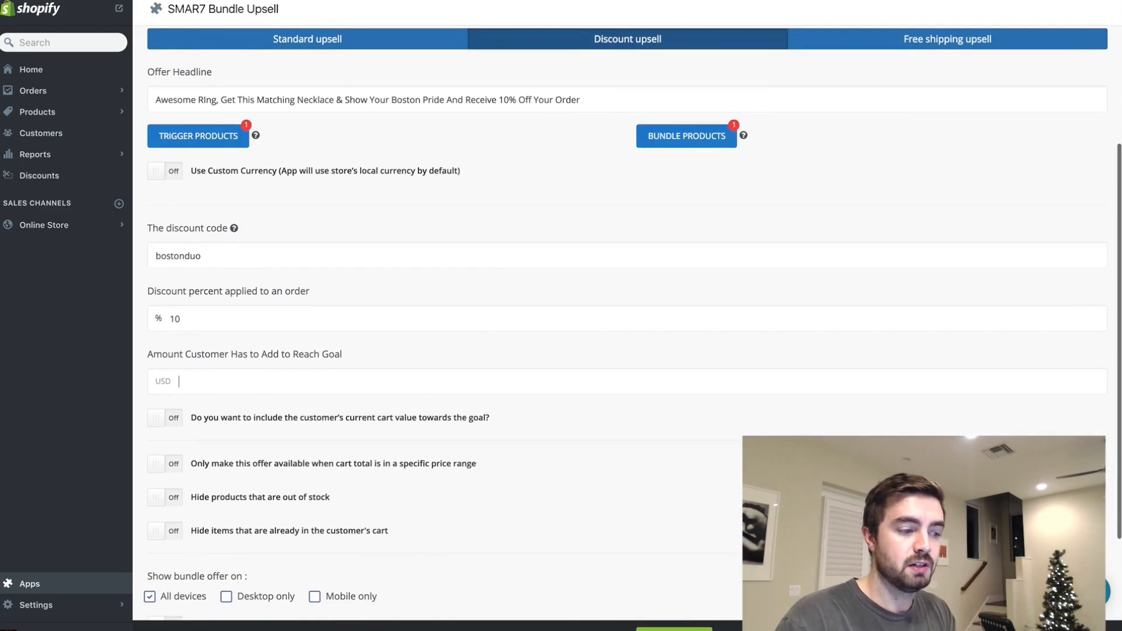
{"action": "scroll", "coordinate": [628, 322], "scroll_direction": "down", "scroll_amount": 1}
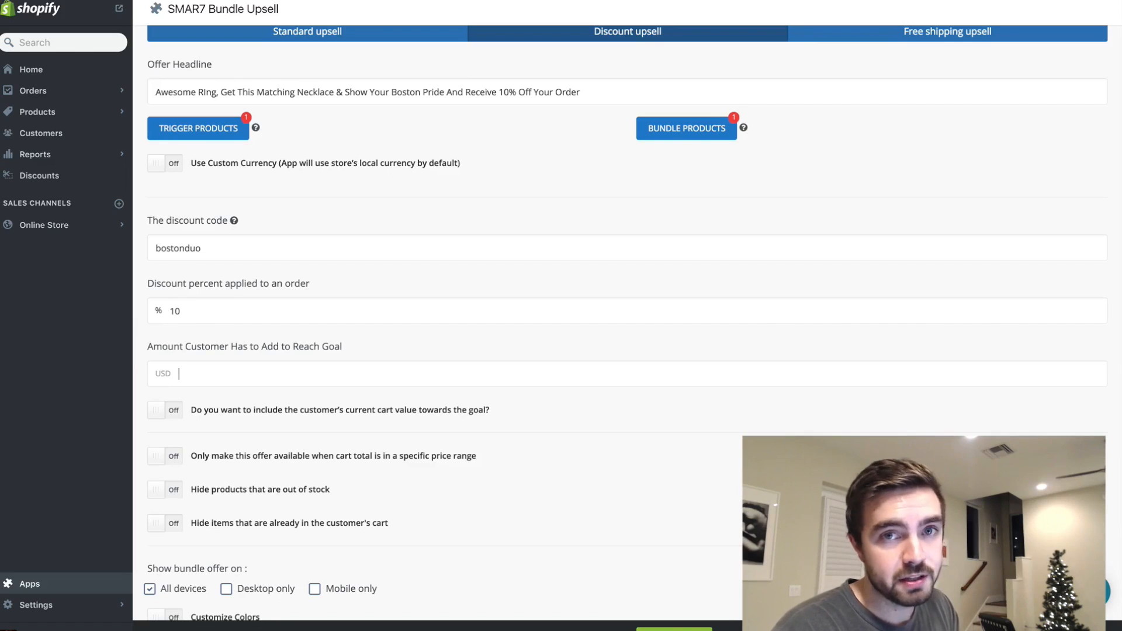
{"action": "type", "text": "31"}
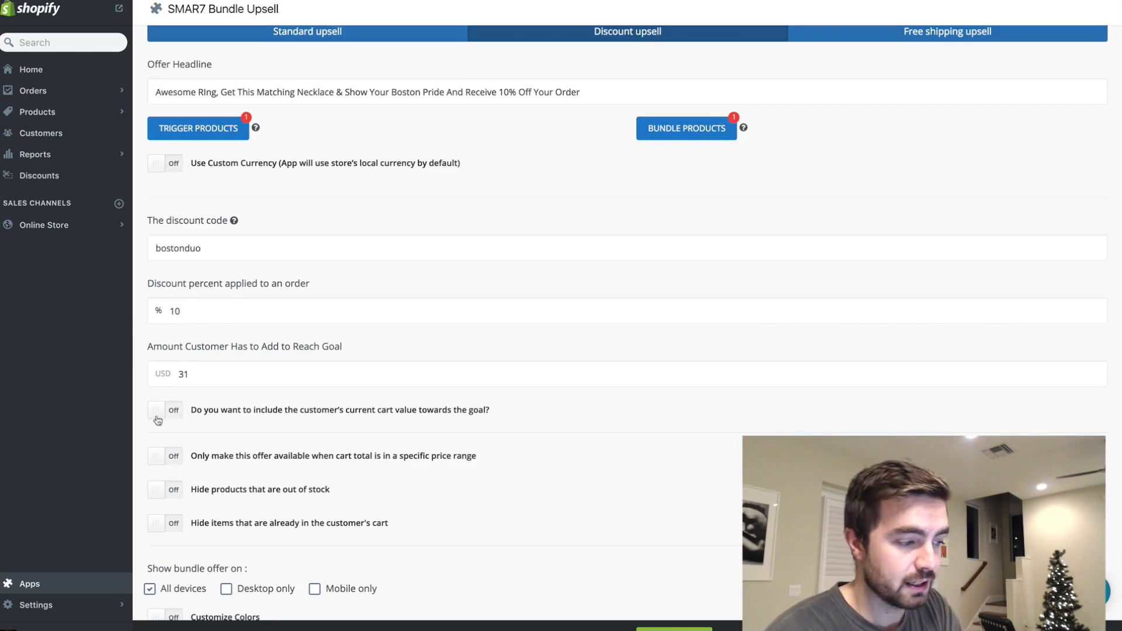
{"action": "left_click", "coordinate": [185, 412]}
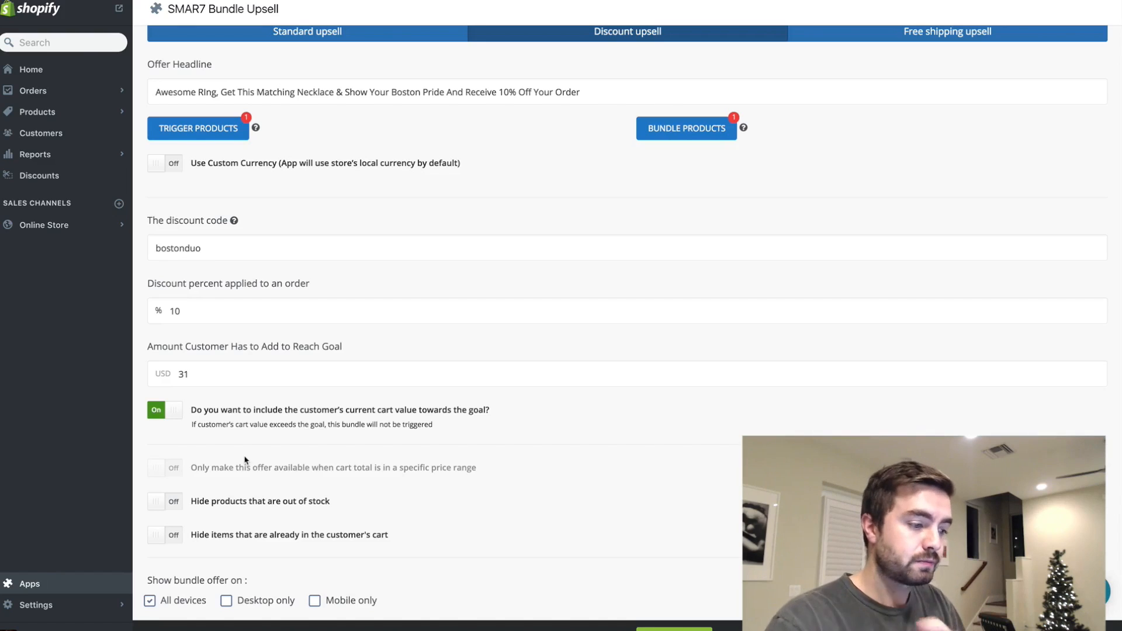
- Turn on hiding items that are already in the customer's cart and try to save the bundle
{"action": "scroll", "coordinate": [244, 460], "scroll_direction": "down", "scroll_amount": 1}
{"action": "left_click", "coordinate": [179, 498]}
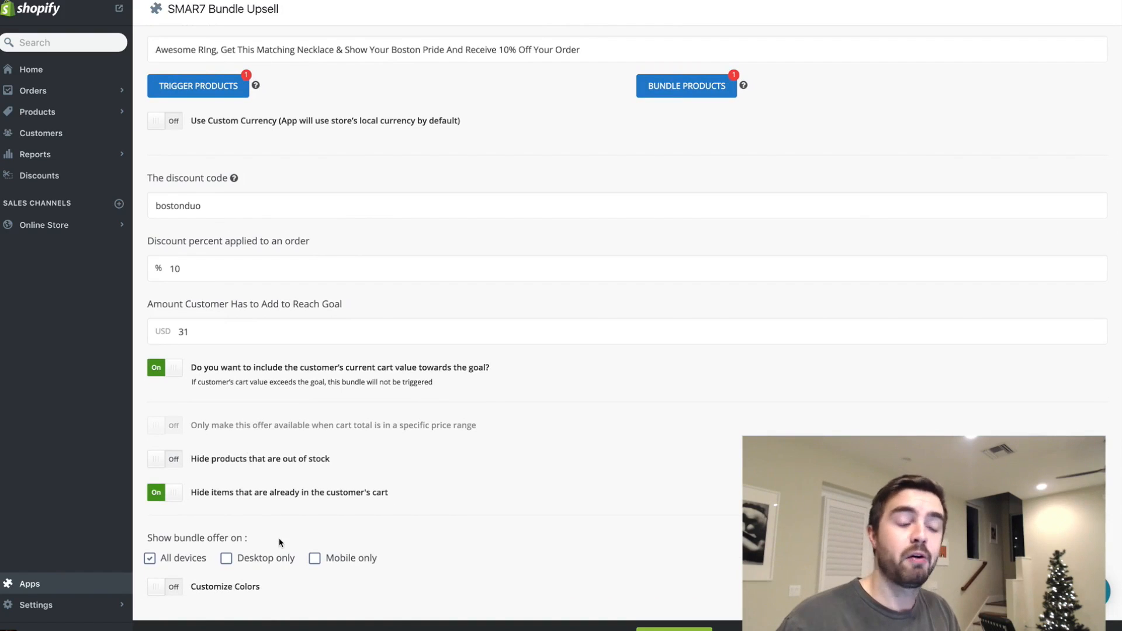
{"action": "scroll", "coordinate": [279, 541], "scroll_direction": "down", "scroll_amount": 2}
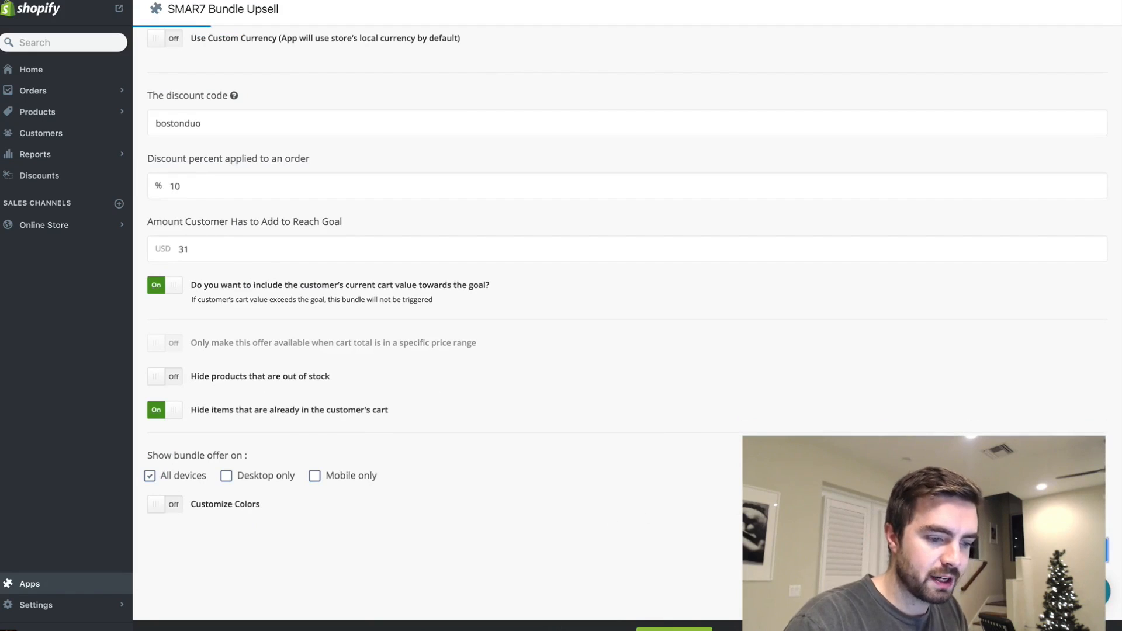
- Set the amount the customer has to add to 15 USD, stop counting the current cart value towards the goal, and save the bundle
{"action": "scroll", "coordinate": [681, 243], "scroll_direction": "up", "scroll_amount": 1}
{"action": "scroll", "coordinate": [584, 230], "scroll_direction": "up", "scroll_amount": 5}
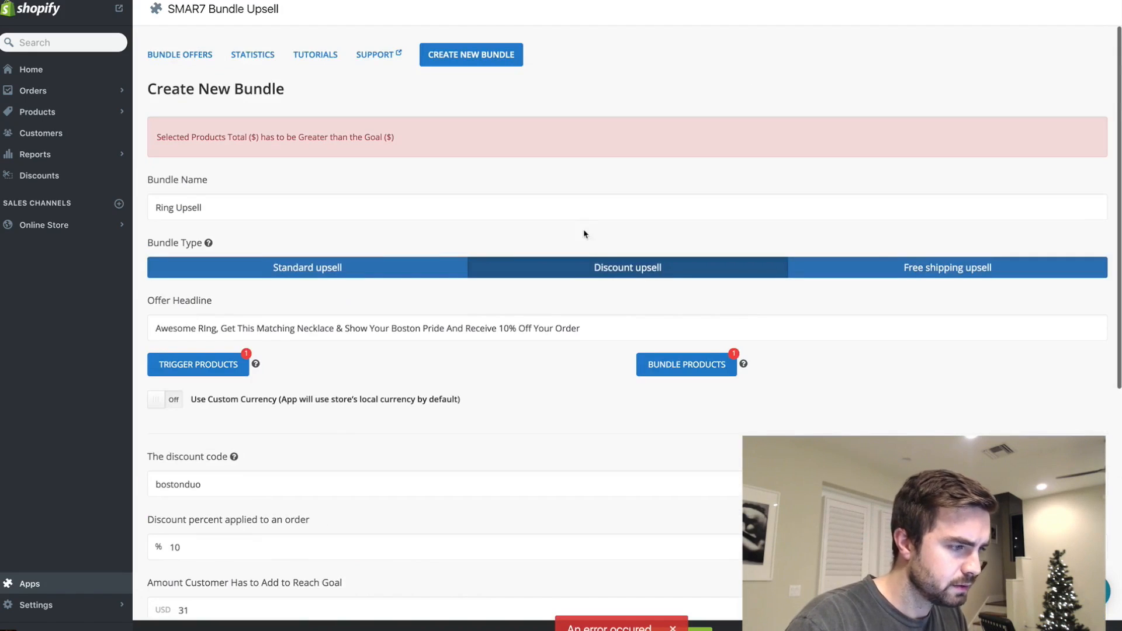
{"action": "scroll", "coordinate": [346, 377], "scroll_direction": "down", "scroll_amount": 1}
{"action": "scroll", "coordinate": [346, 383], "scroll_direction": "down", "scroll_amount": 3}
{"action": "scroll", "coordinate": [343, 378], "scroll_direction": "up", "scroll_amount": 3}
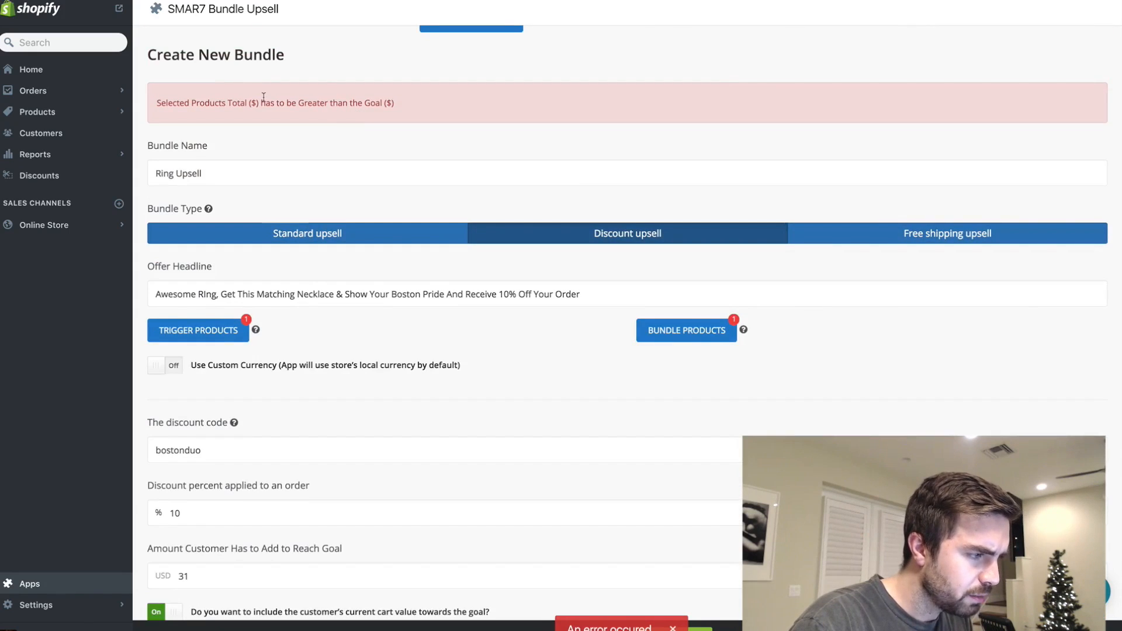
{"action": "scroll", "coordinate": [314, 262], "scroll_direction": "down", "scroll_amount": 2}
{"action": "scroll", "coordinate": [314, 263], "scroll_direction": "down", "scroll_amount": 3}
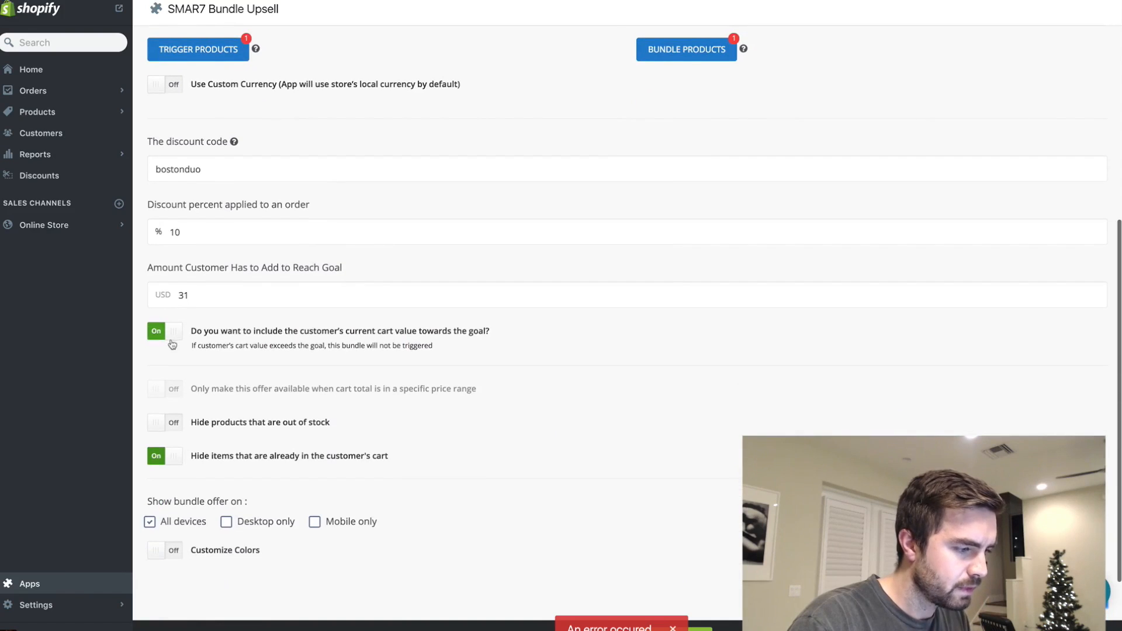
{"action": "left_click_drag", "start_coordinate": [196, 293], "coordinate": [165, 290]}
{"action": "type", "text": "15"}
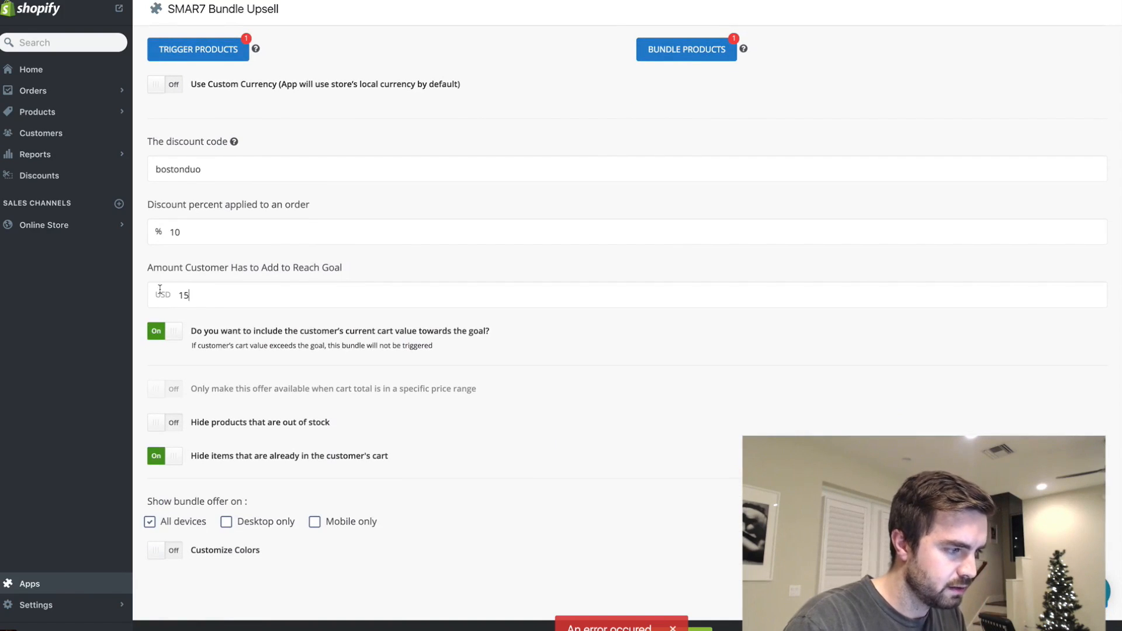
{"action": "left_click", "coordinate": [162, 337]}
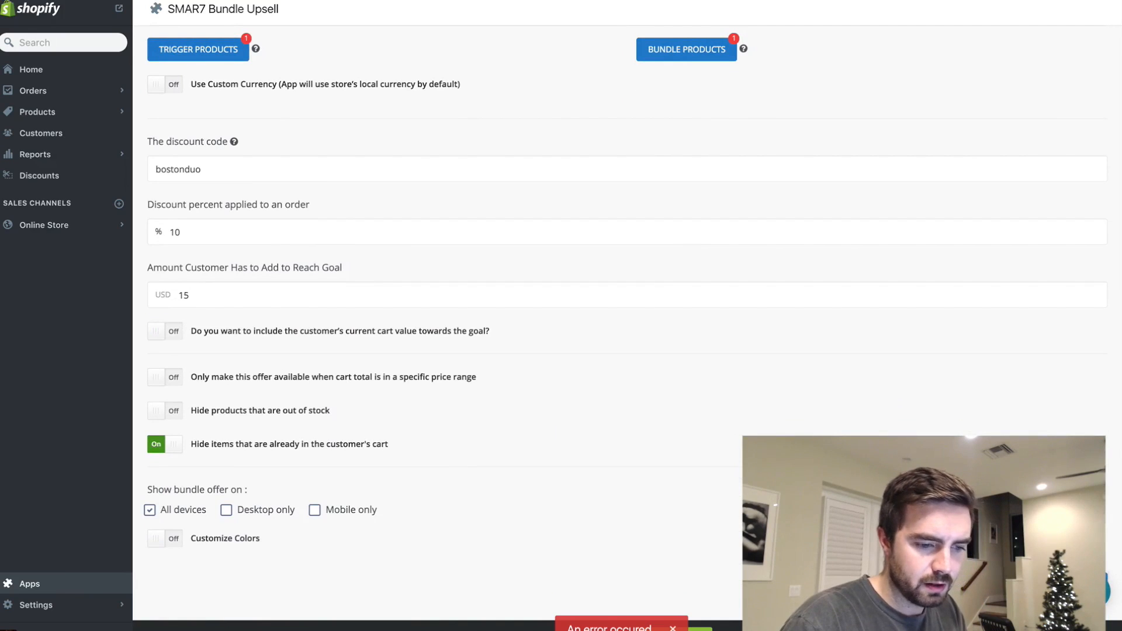
{"action": "scroll", "coordinate": [844, 393], "scroll_direction": "down", "scroll_amount": 1}
{"action": "scroll", "coordinate": [641, 315], "scroll_direction": "up", "scroll_amount": 2}
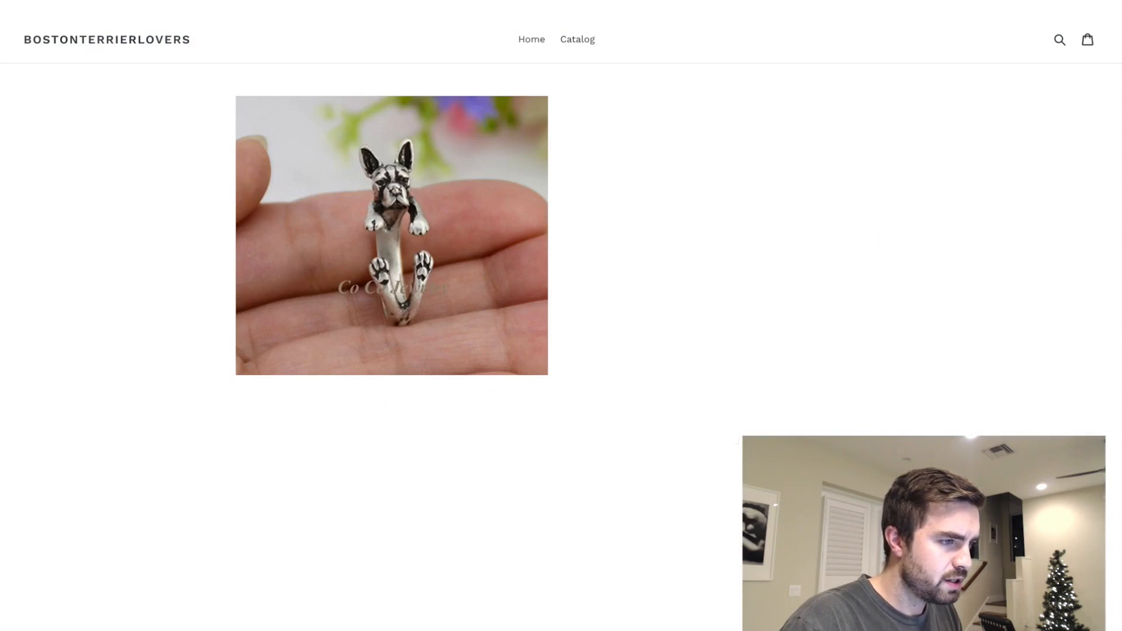
- Test the upsell on the storefront by adding the Cuddly Boston Terrier Ring to the cart and proceeding to checkout
{"action": "left_click", "coordinate": [752, 239]}
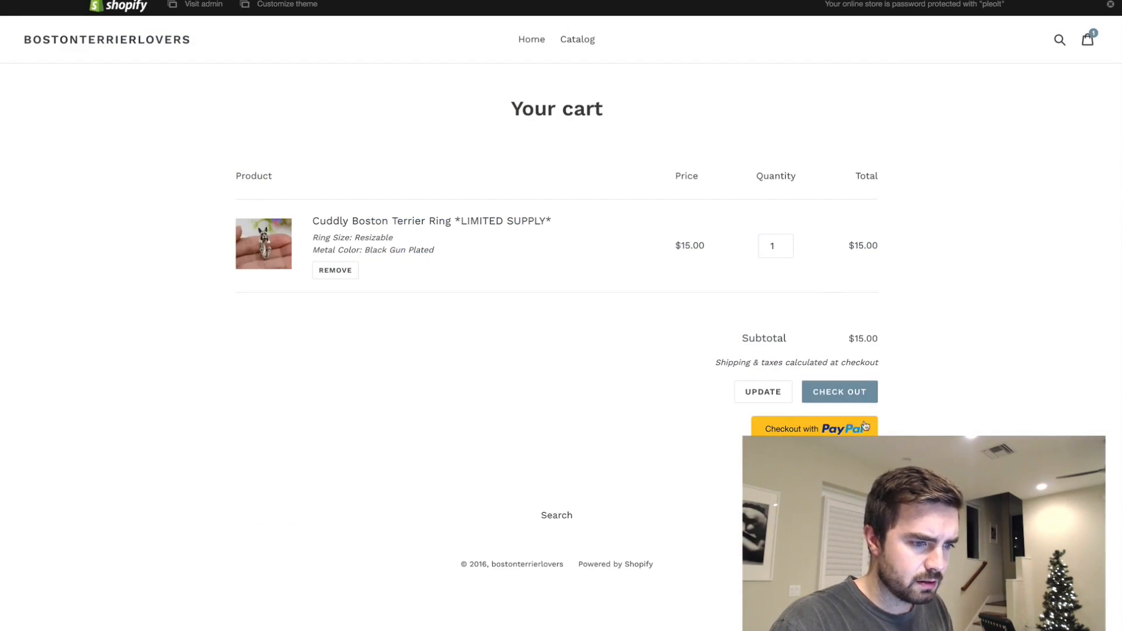
{"action": "left_click", "coordinate": [836, 387]}
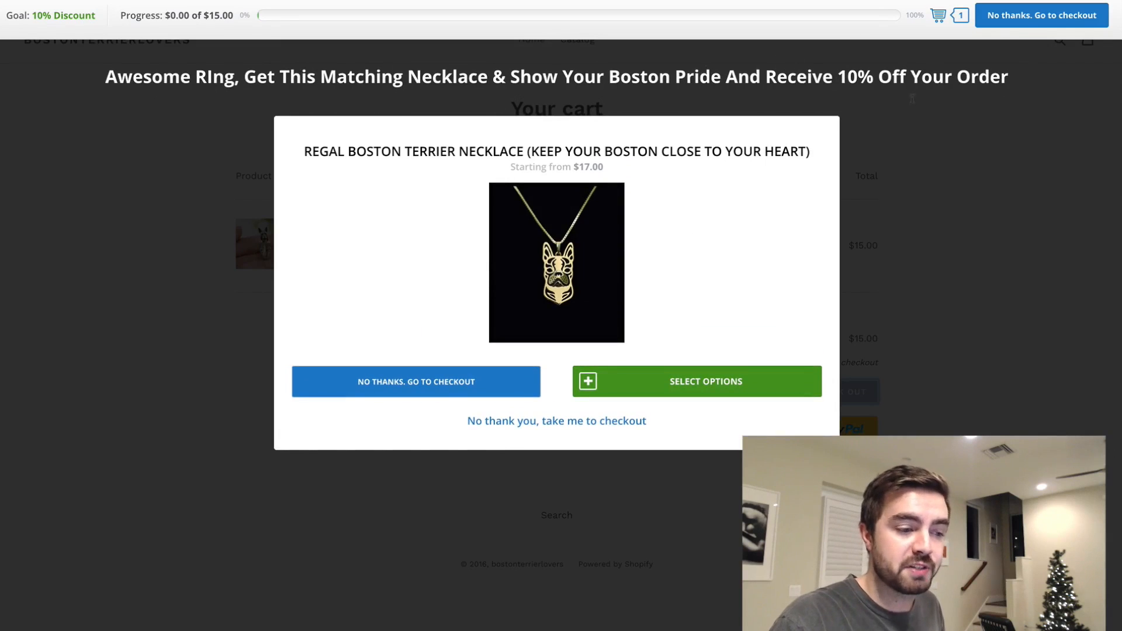
{"action": "mouse_move", "coordinate": [585, 289]}
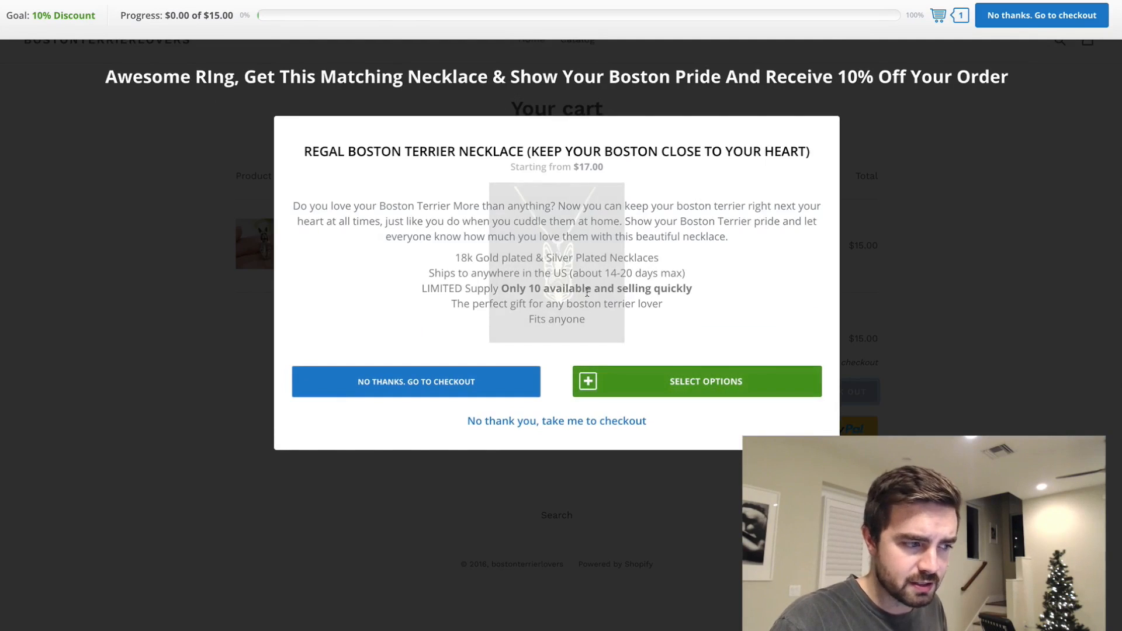
- Choose the Silver Plated metal color for the upsell necklace and add it to the cart
{"action": "left_click", "coordinate": [636, 376]}
{"action": "left_click", "coordinate": [441, 215]}
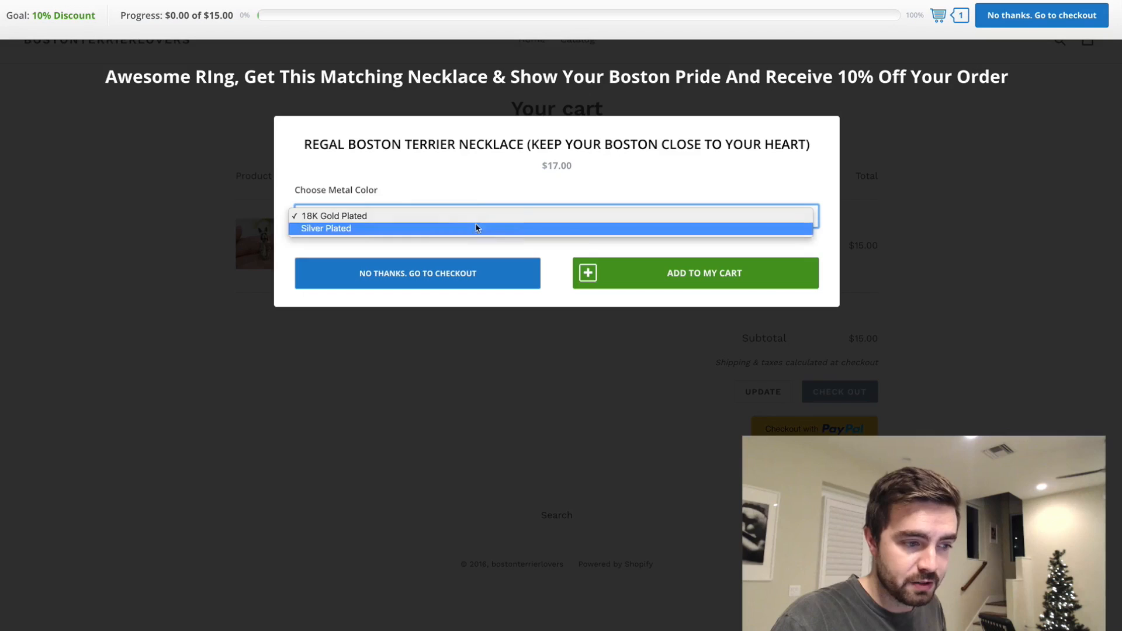
{"action": "left_click", "coordinate": [444, 228]}
{"action": "left_click", "coordinate": [661, 269]}
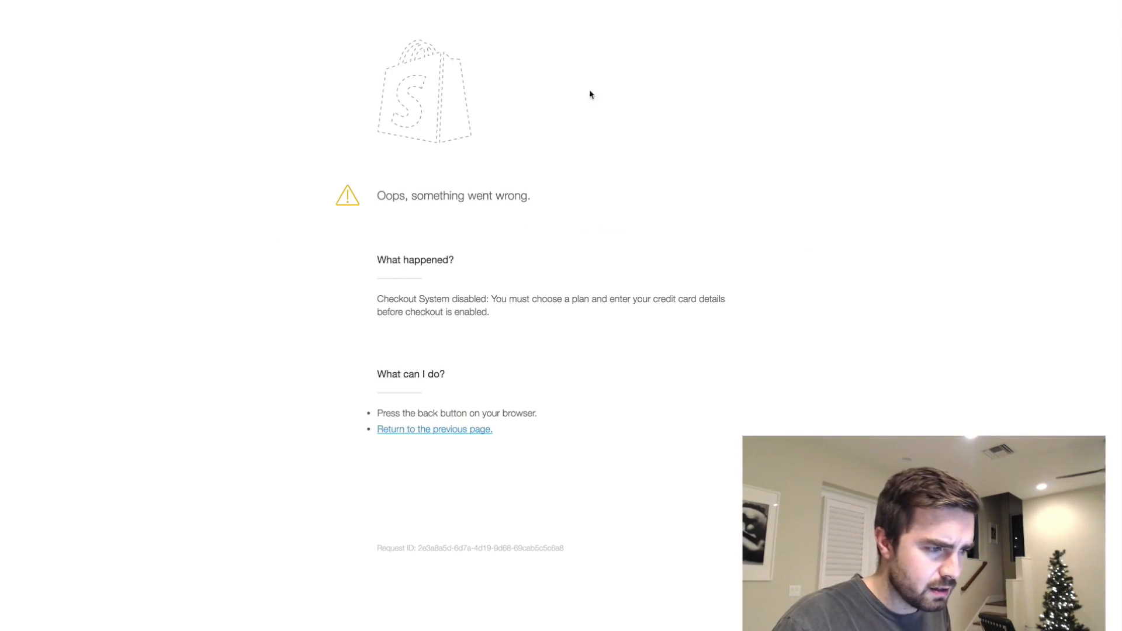
- Return to the store admin, open the plan selection page, and examine the available plans and the free trial terms
{"action": "key", "text": "ctrl+shift+Tab"}
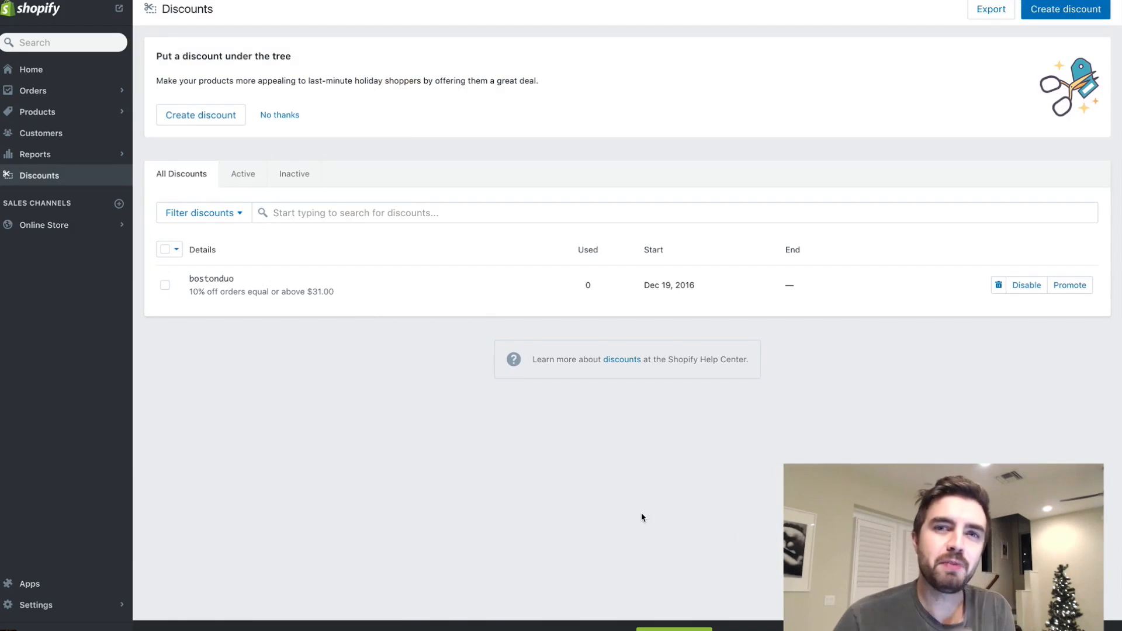
{"action": "left_click", "coordinate": [674, 630]}
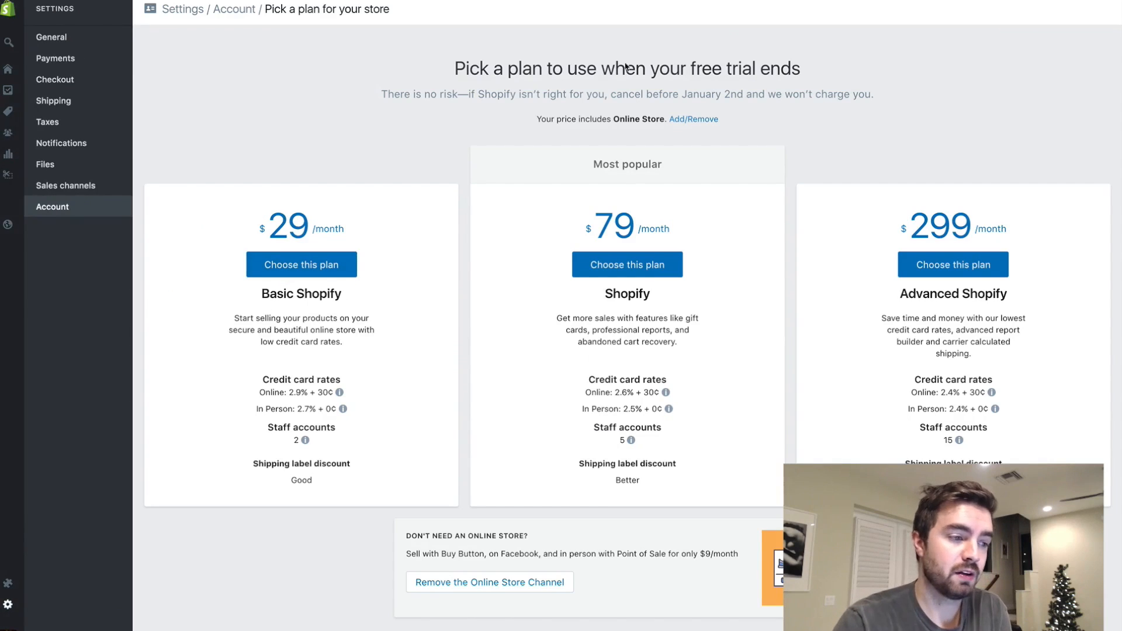
{"action": "left_click_drag", "start_coordinate": [873, 95], "coordinate": [480, 40]}
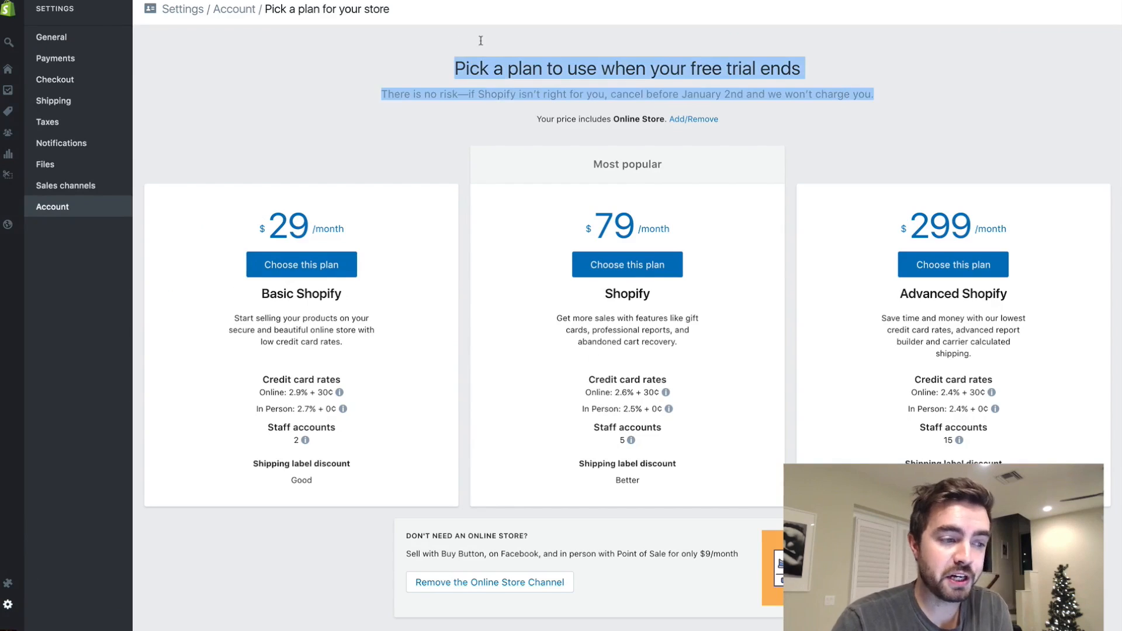
- Choose the Basic Shopify plan with monthly billing at $29.00 and confirm the subscription
{"action": "left_click", "coordinate": [450, 46]}
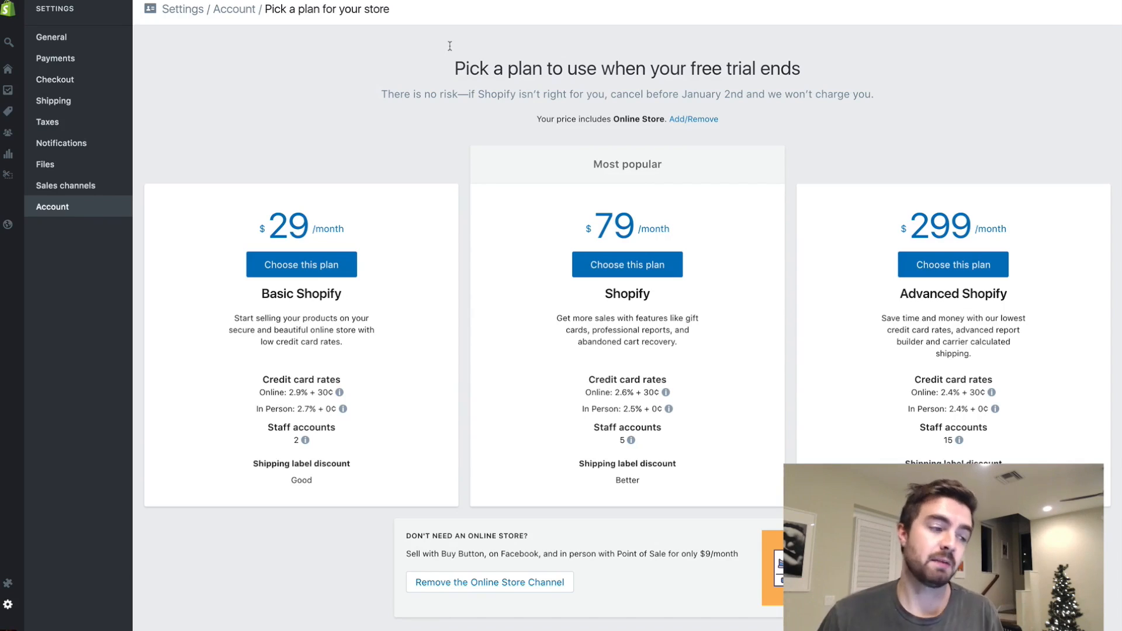
{"action": "left_click", "coordinate": [351, 265]}
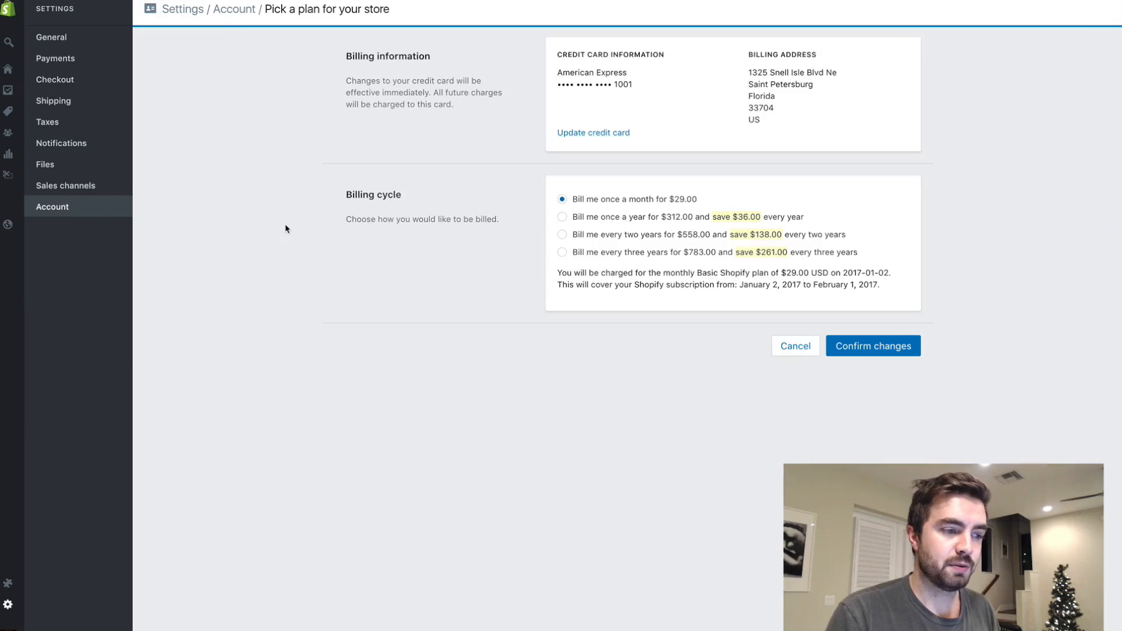
{"action": "left_click", "coordinate": [883, 345]}
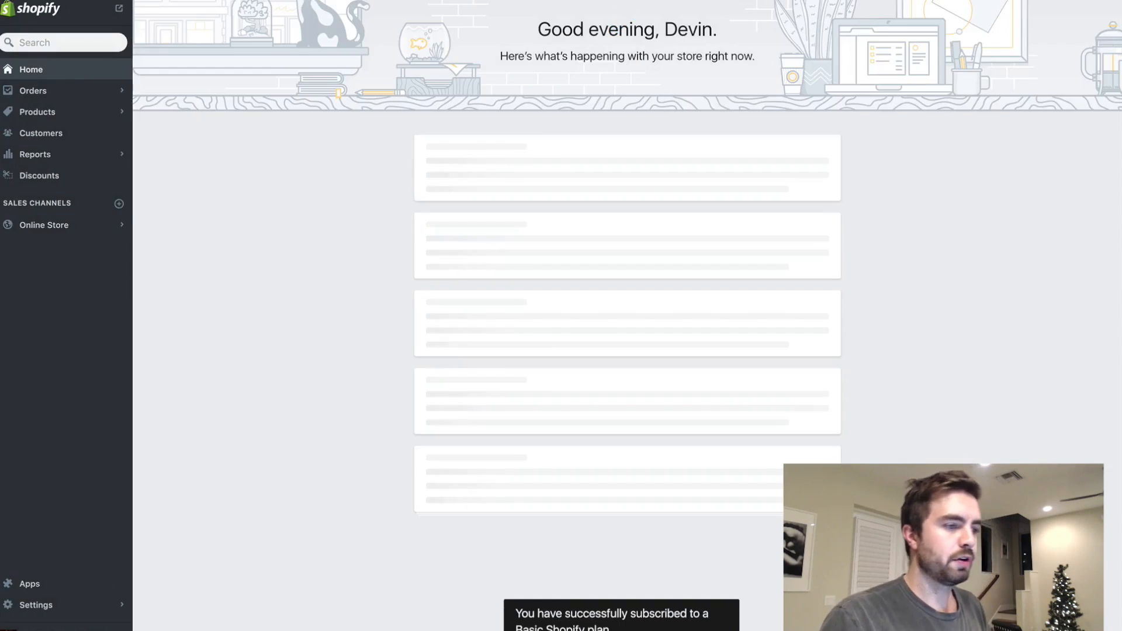
- Return to the storefront cart and remove the Regal Boston Terrier Necklace, keeping only the ring
{"action": "left_click", "coordinate": [327, 0]}
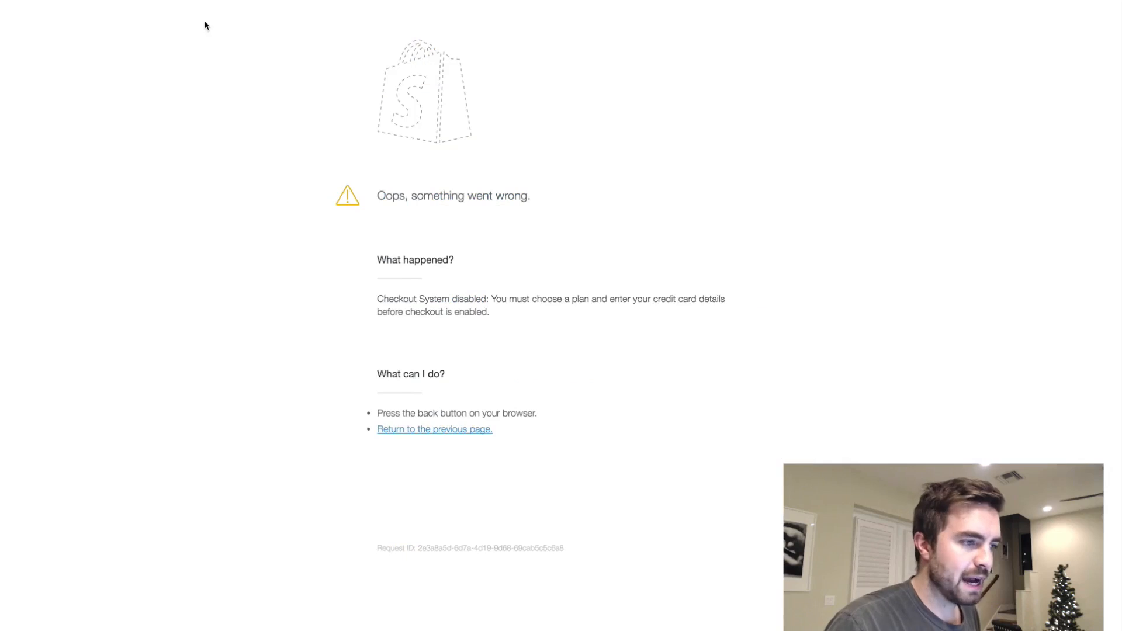
{"action": "key", "text": "super+Left"}
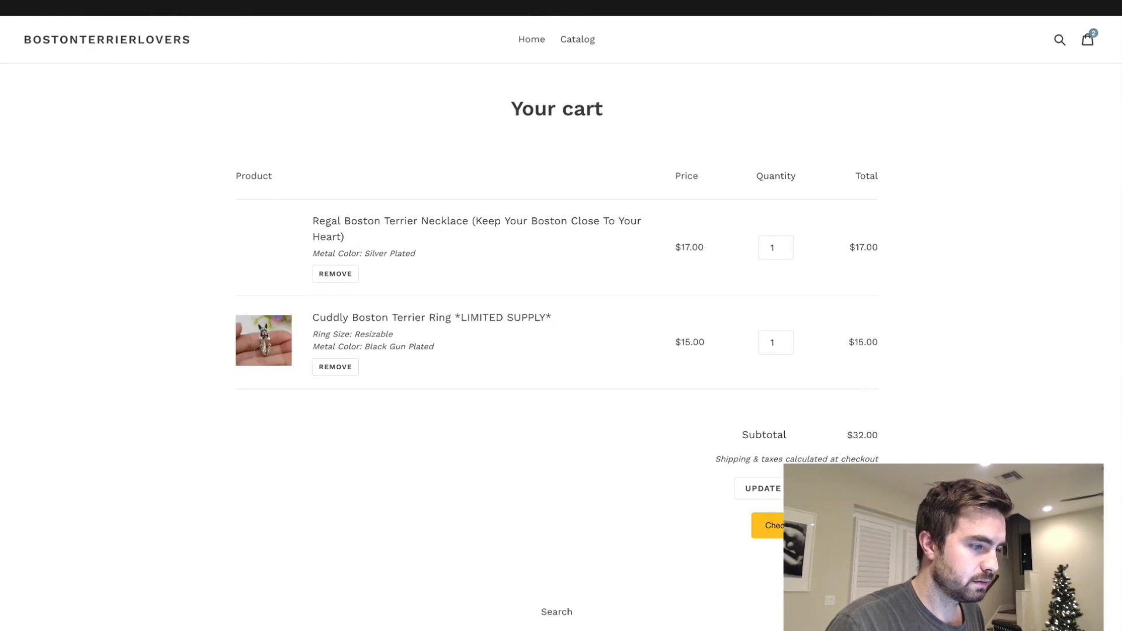
{"action": "left_click", "coordinate": [337, 274]}
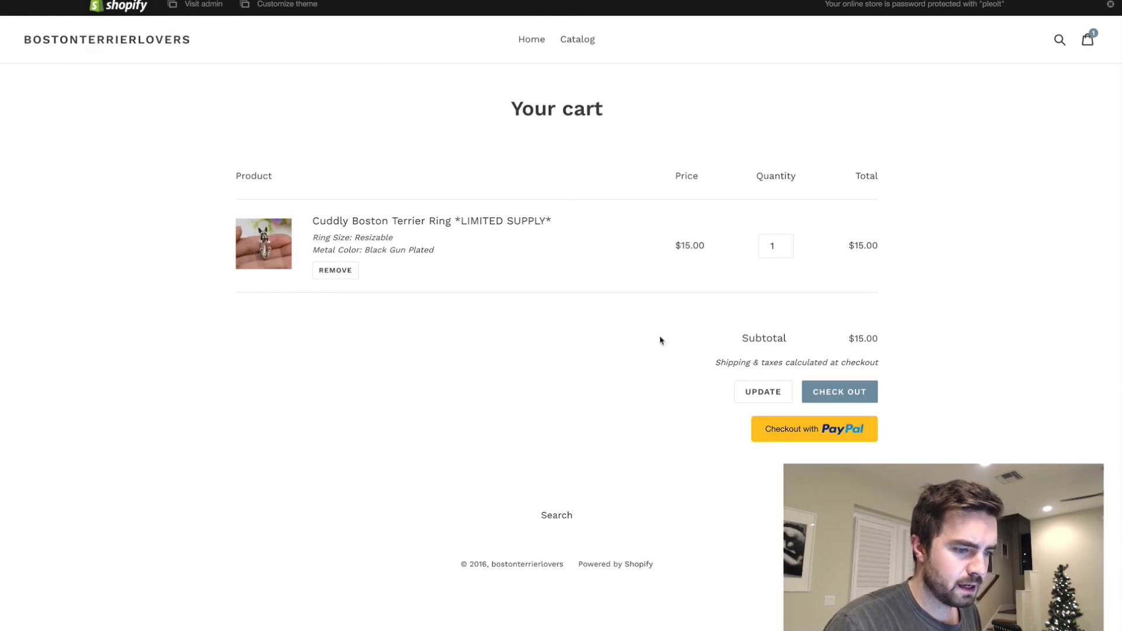
- Check out with the ring, accept the upsell necklace in 18K Gold Plated, and examine the discount in the checkout's order summary
{"action": "left_click", "coordinate": [860, 403]}
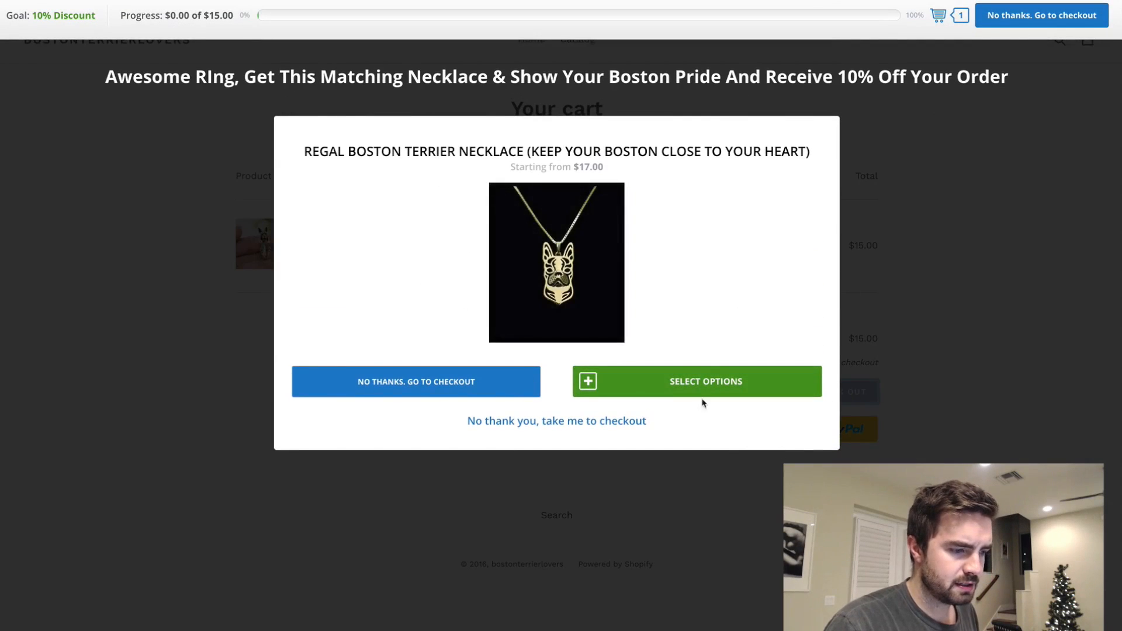
{"action": "left_click", "coordinate": [702, 393]}
{"action": "left_click", "coordinate": [673, 285]}
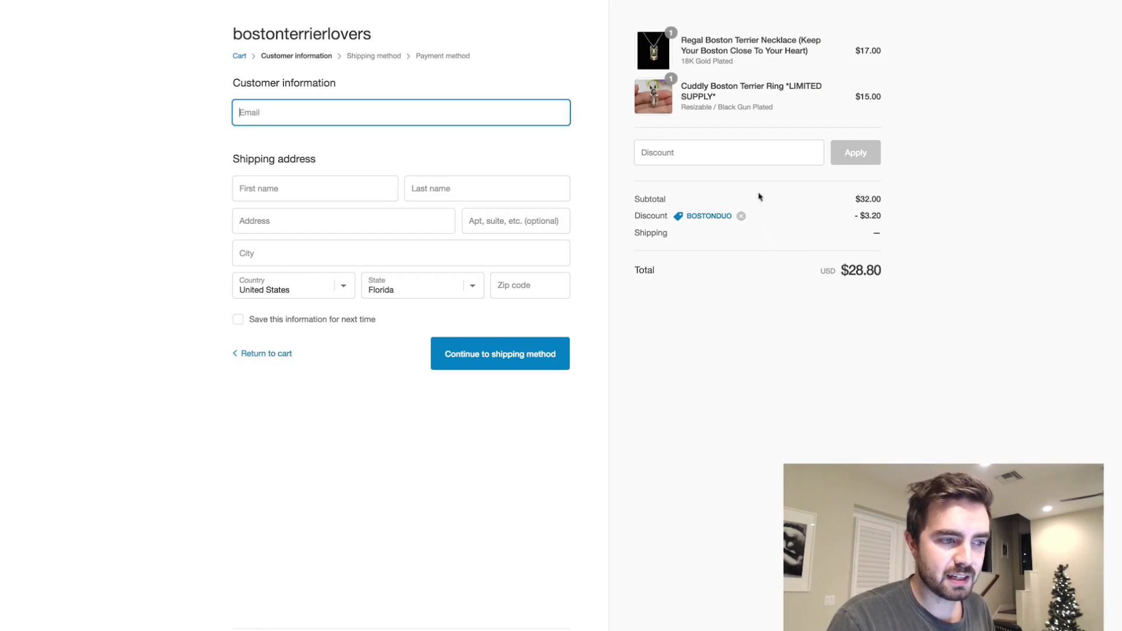
{"action": "left_click_drag", "start_coordinate": [890, 224], "coordinate": [740, 206]}
{"action": "left_click", "coordinate": [740, 205]}
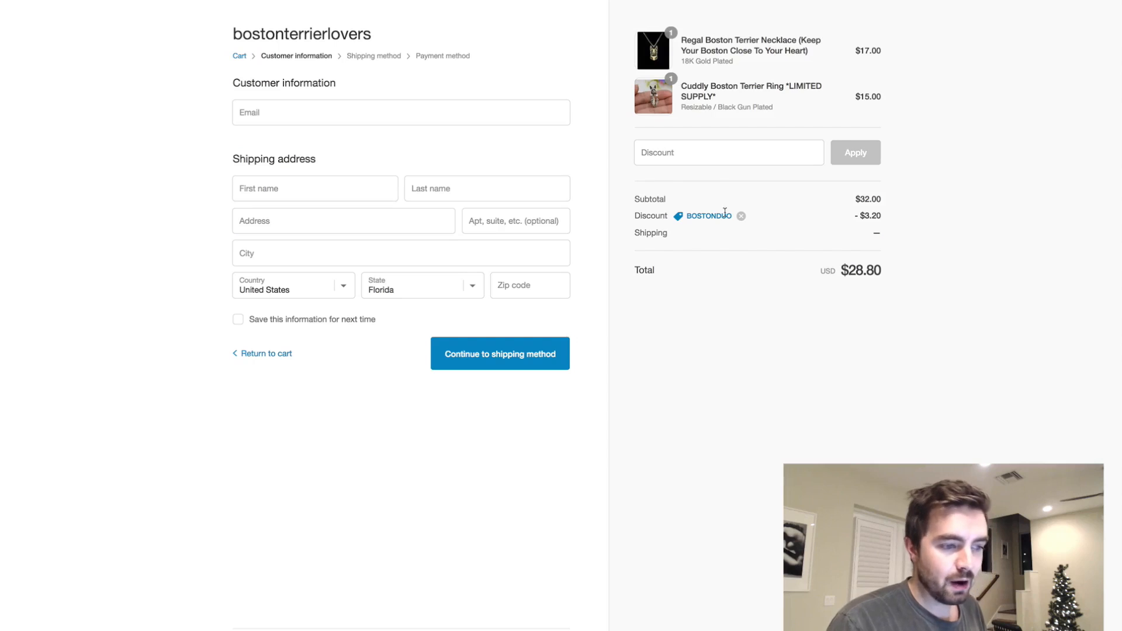
- Return to the SMAR7 Bundle Upsell app in the store admin and start a new discount upsell bundle named "Necklace Upsell"
{"action": "key", "text": "ctrl+shift+Tab"}
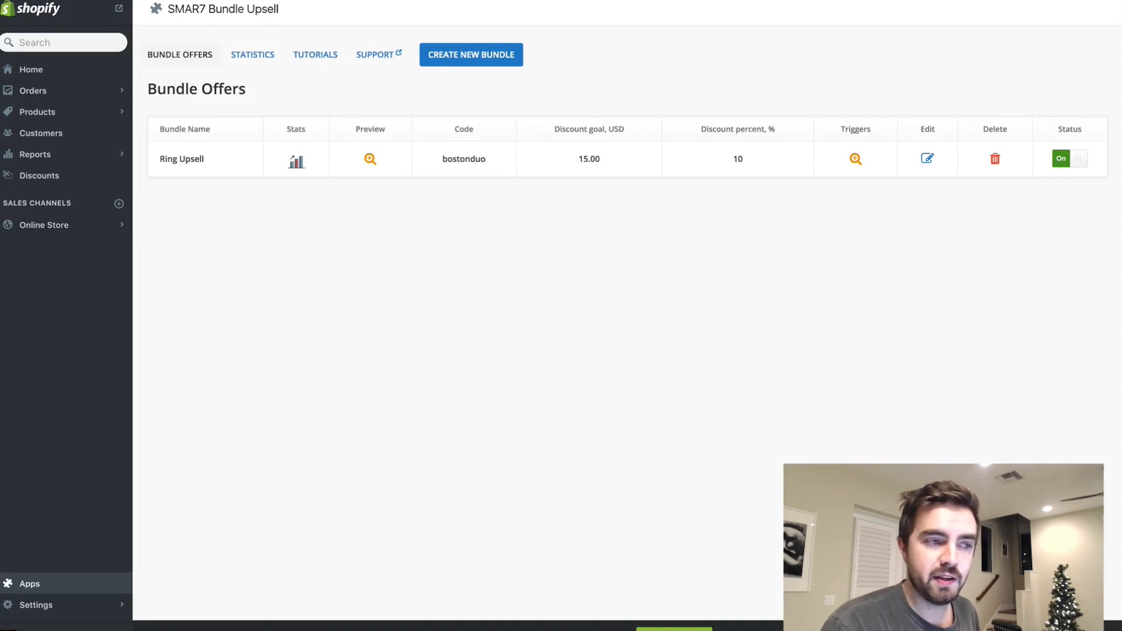
{"action": "key", "text": "ctrl+Tab"}
{"action": "key", "text": "ctrl+shift+Tab"}
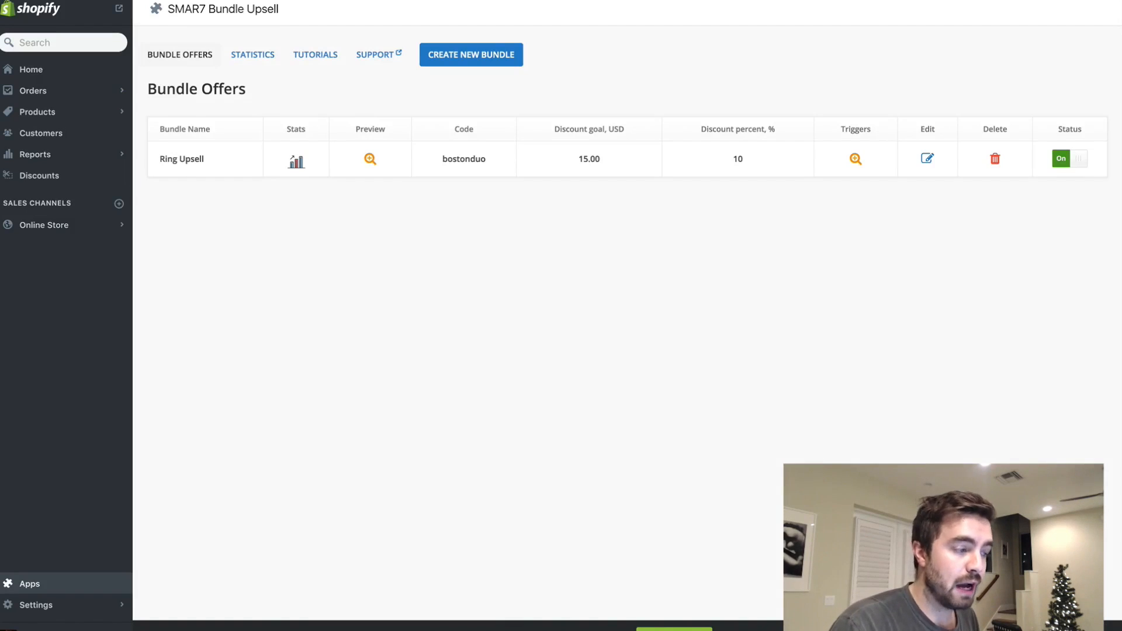
{"action": "key", "text": "super+r"}
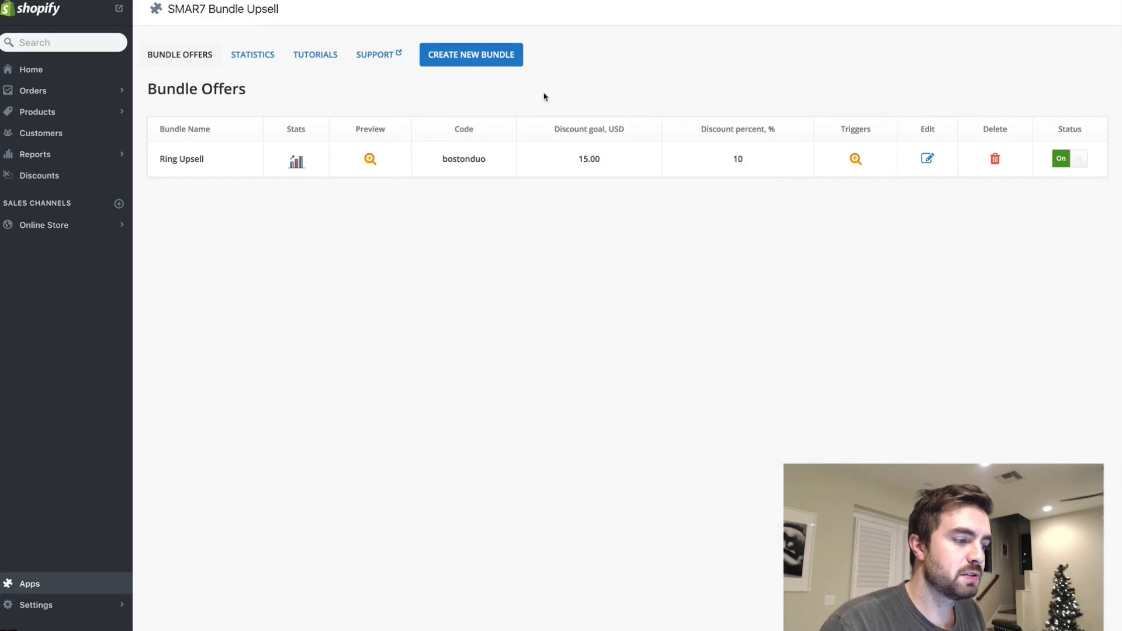
{"action": "left_click", "coordinate": [497, 55]}
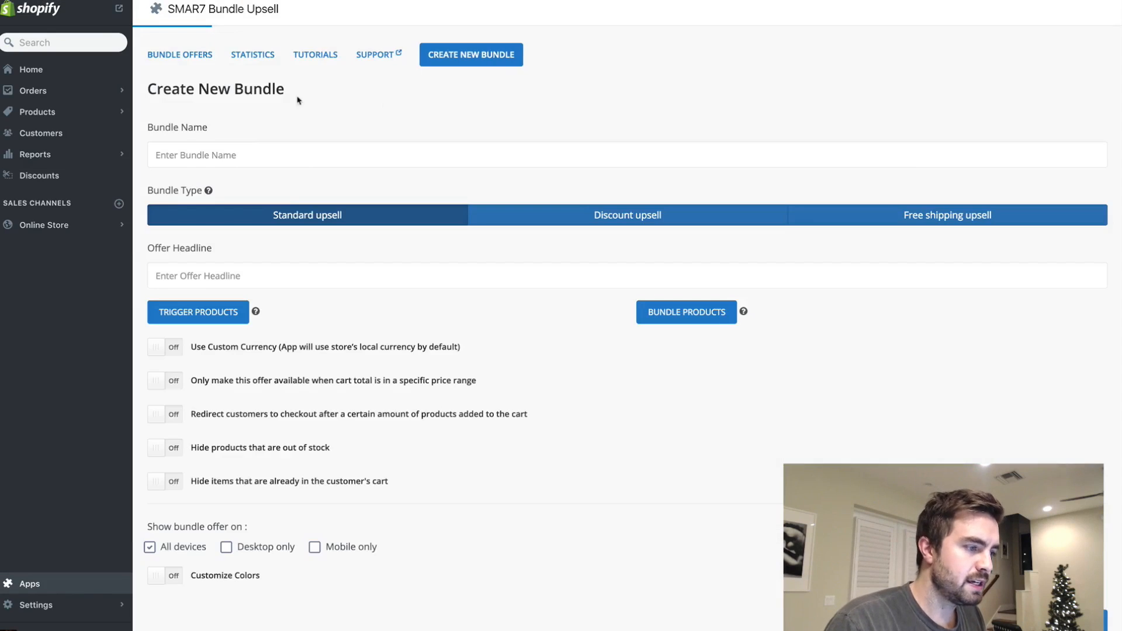
{"action": "left_click", "coordinate": [543, 220]}
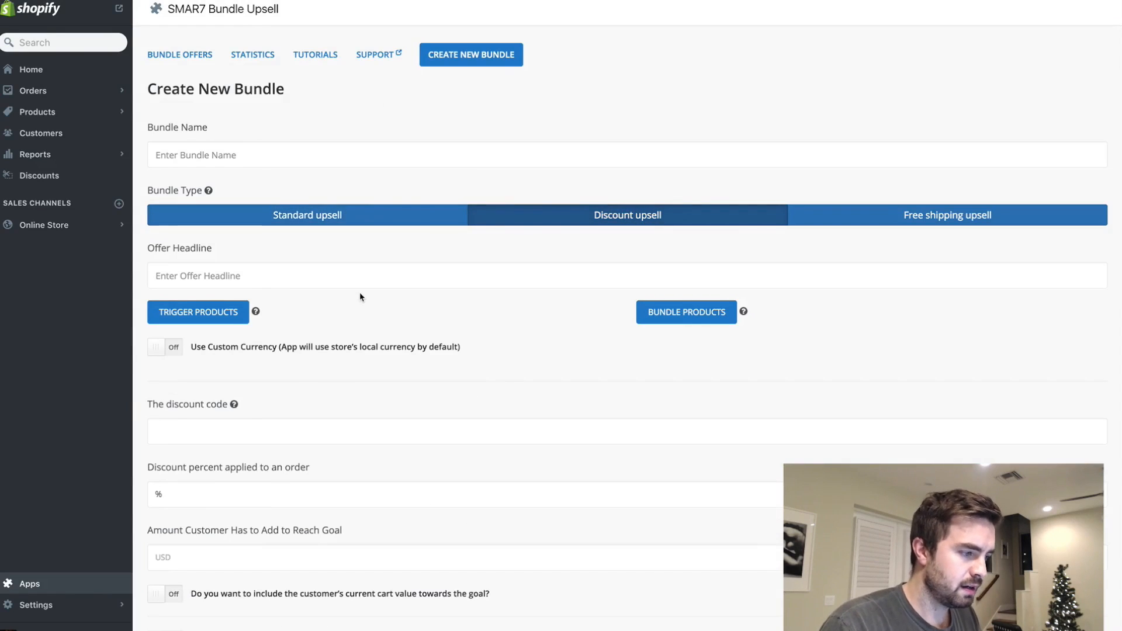
{"action": "left_click", "coordinate": [288, 156]}
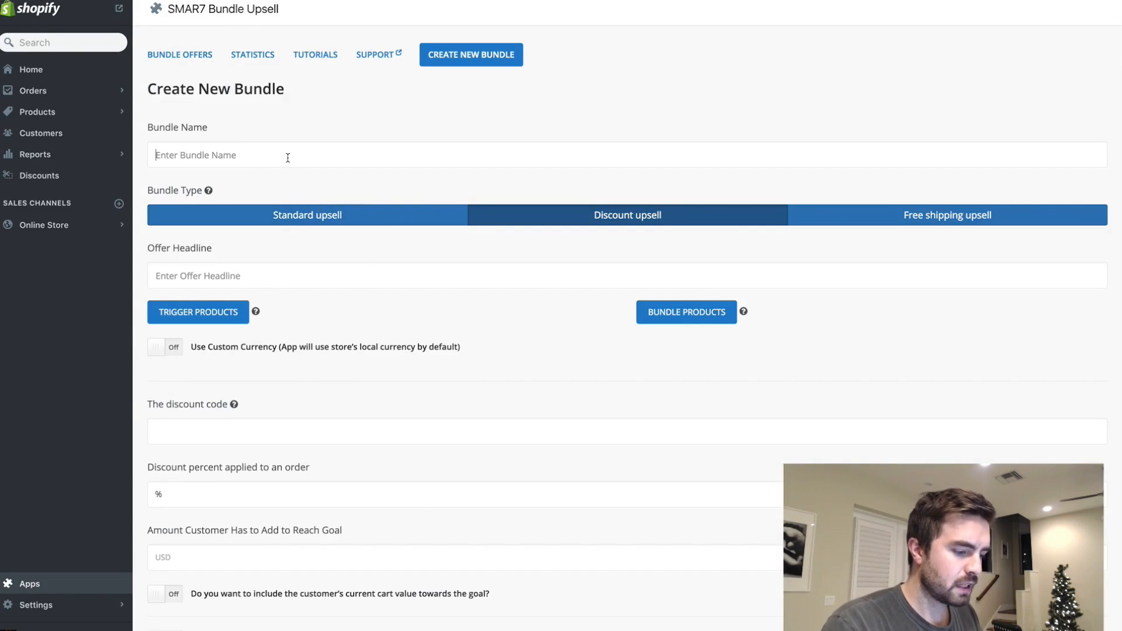
{"action": "type", "text": "Necklace Upsell"}
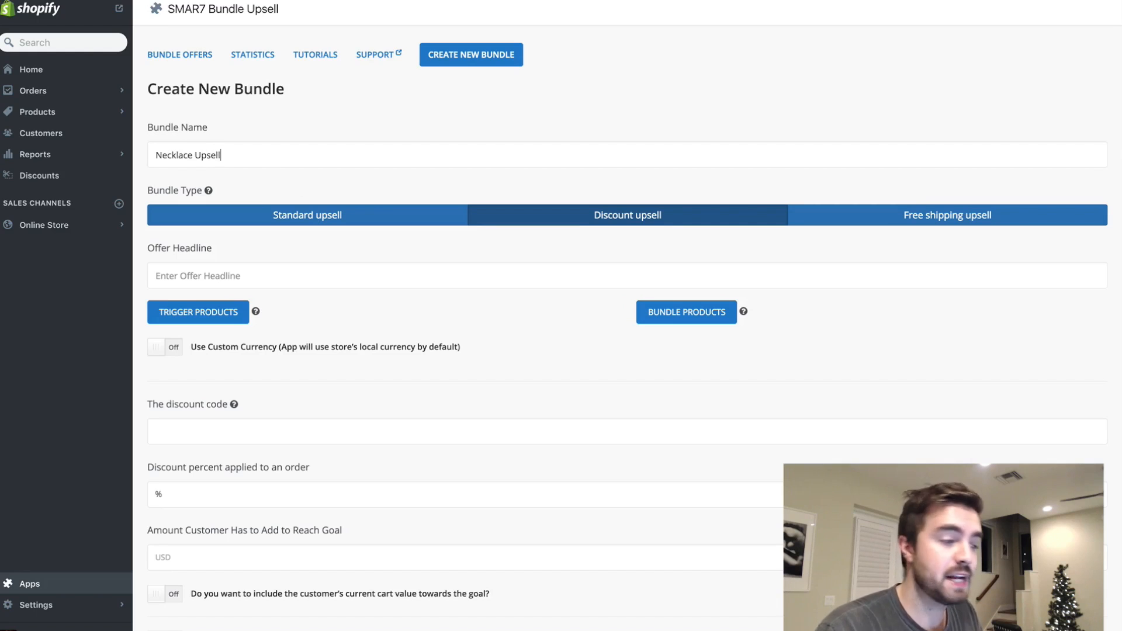
- Enter the offer headline "Hey Nice Necklace! Get This Boston Terrier Ring To Cuddle Your Finger Everywhere You Go And Receive 10% Off Your Order"
{"action": "left_click", "coordinate": [277, 275]}
{"action": "type", "text": "H"}
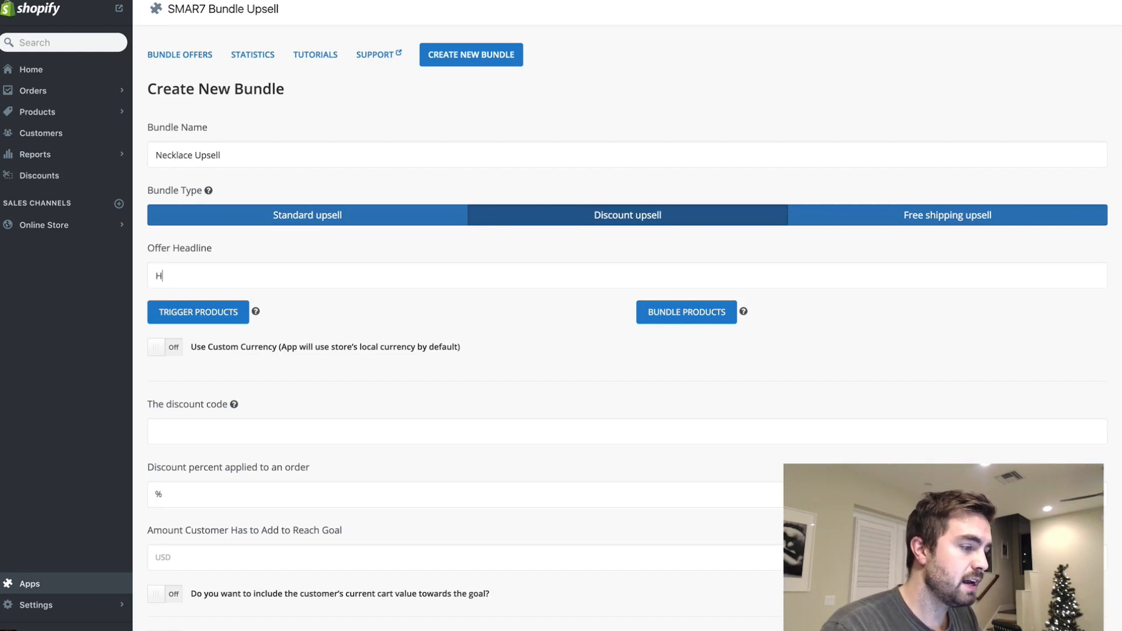
{"action": "type", "text": "ey Nice Lecklace"}
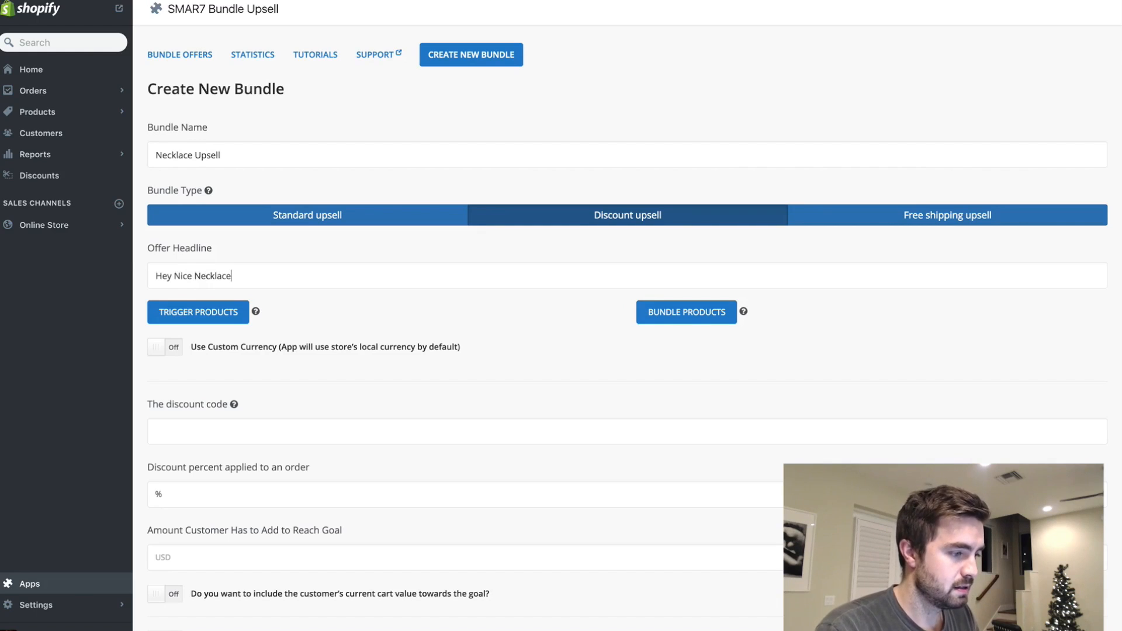
{"action": "type", "text": "! Get This "}
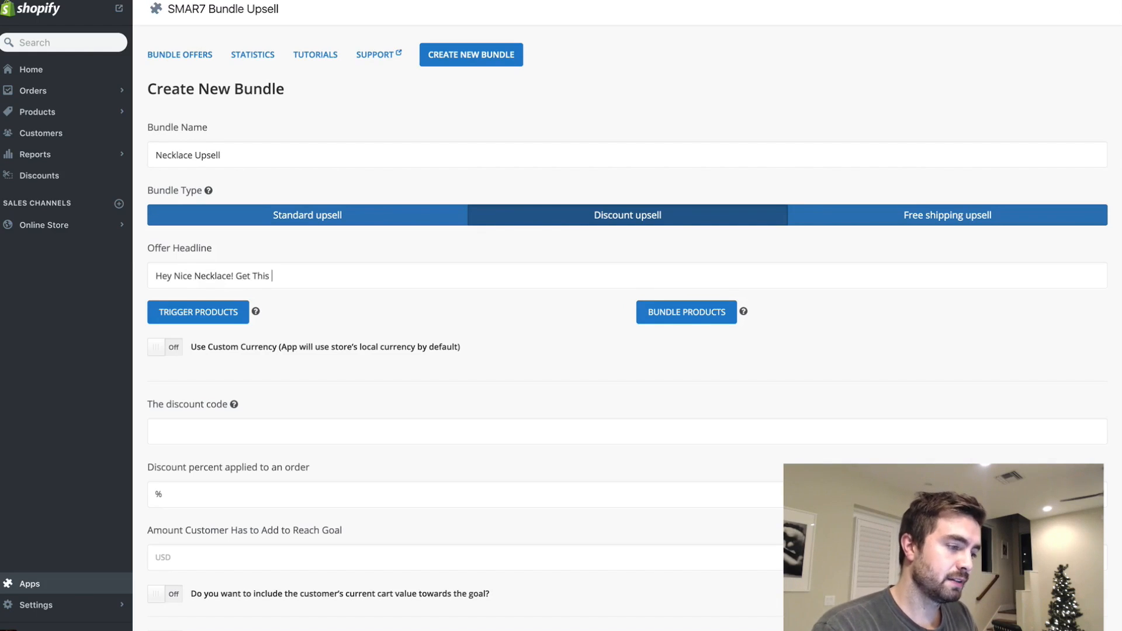
{"action": "type", "text": "Boston Terrier "}
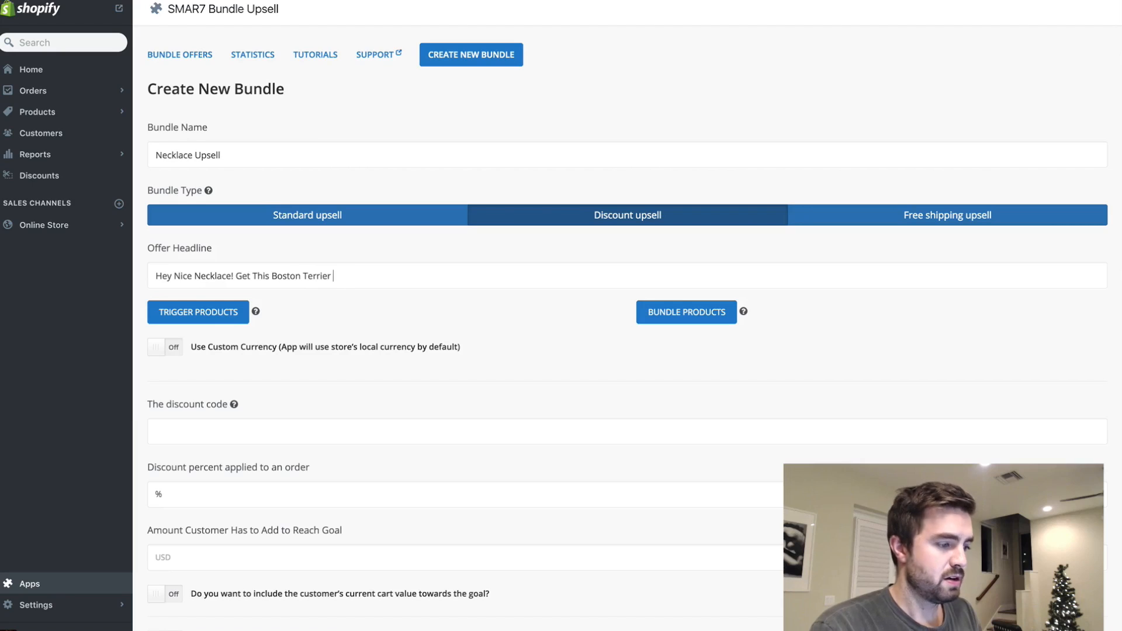
{"action": "type", "text": "Ring To Cudd"}
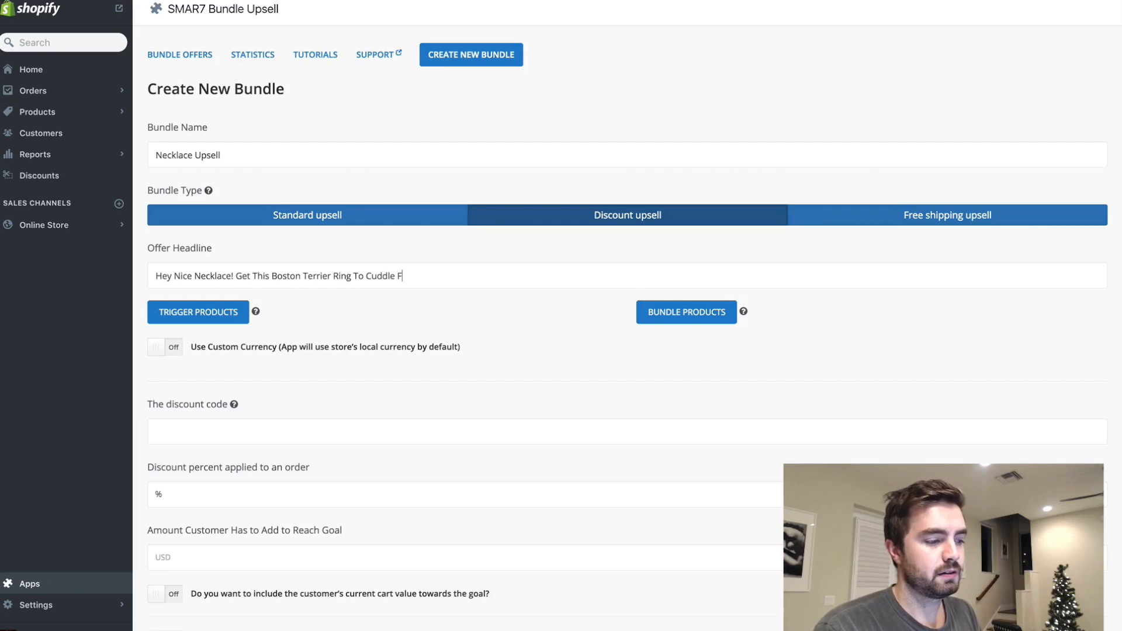
{"action": "type", "text": "le YouR Finger Everywehre Y"}
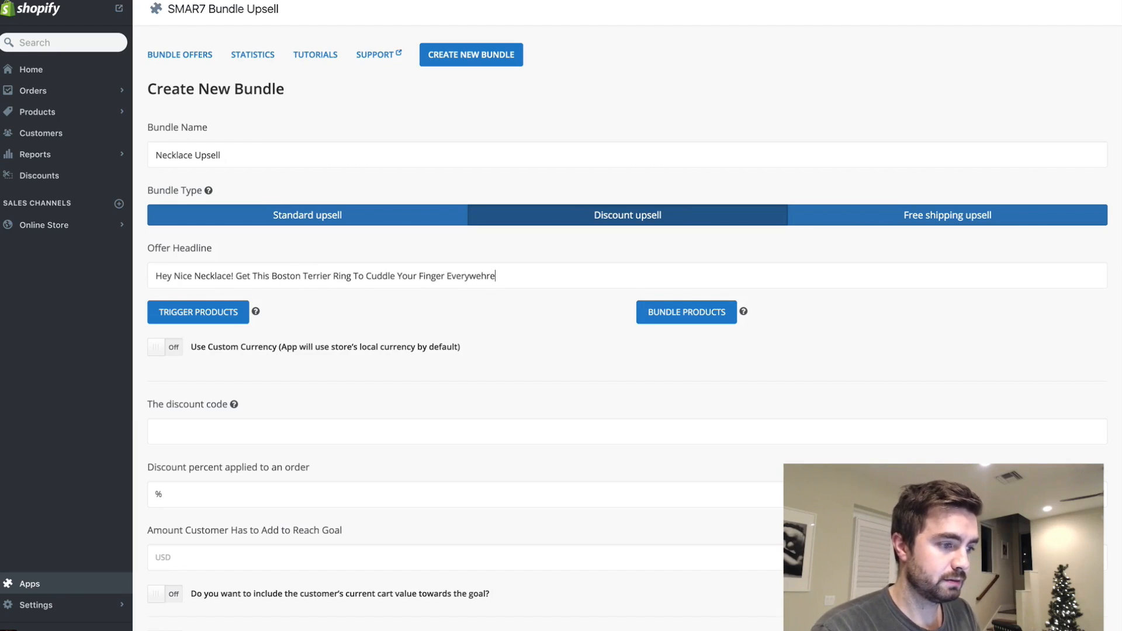
{"action": "type", "text": "ou Go An dRece"}
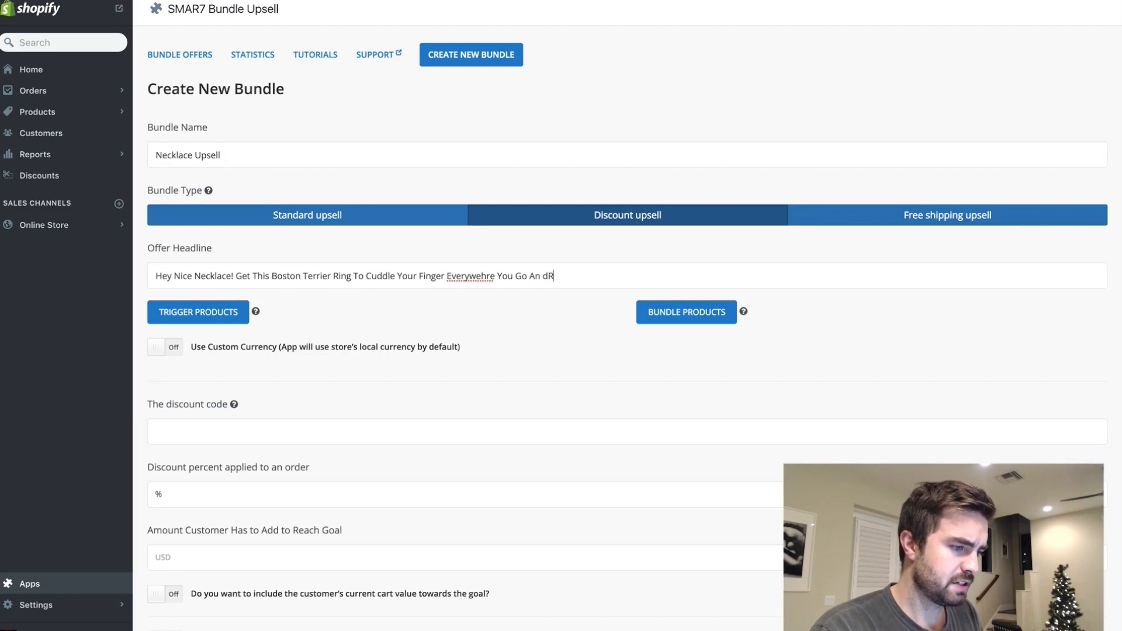
{"action": "key", "text": "BackSpace"}
{"action": "key", "text": "BackSpace"}
{"action": "key", "text": "BackSpace"}
{"action": "key", "text": "BackSpace"}
{"action": "key", "text": "BackSpace"}
{"action": "type", "text": "d Receive 10% Off"}
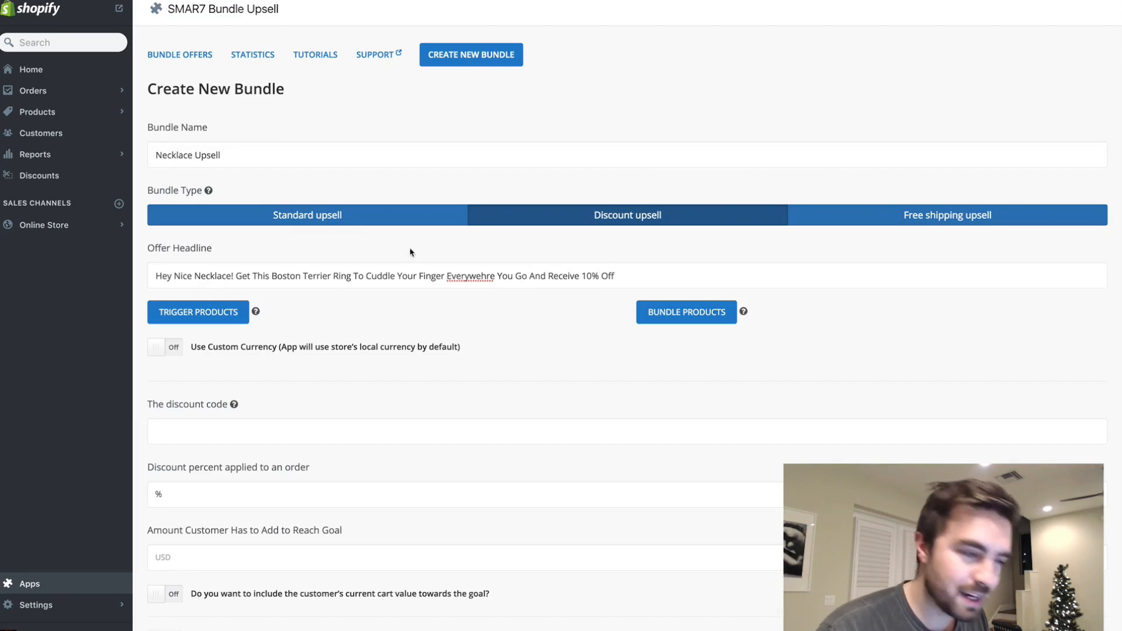
{"action": "right_click", "coordinate": [464, 275]}
{"action": "left_click", "coordinate": [468, 279]}
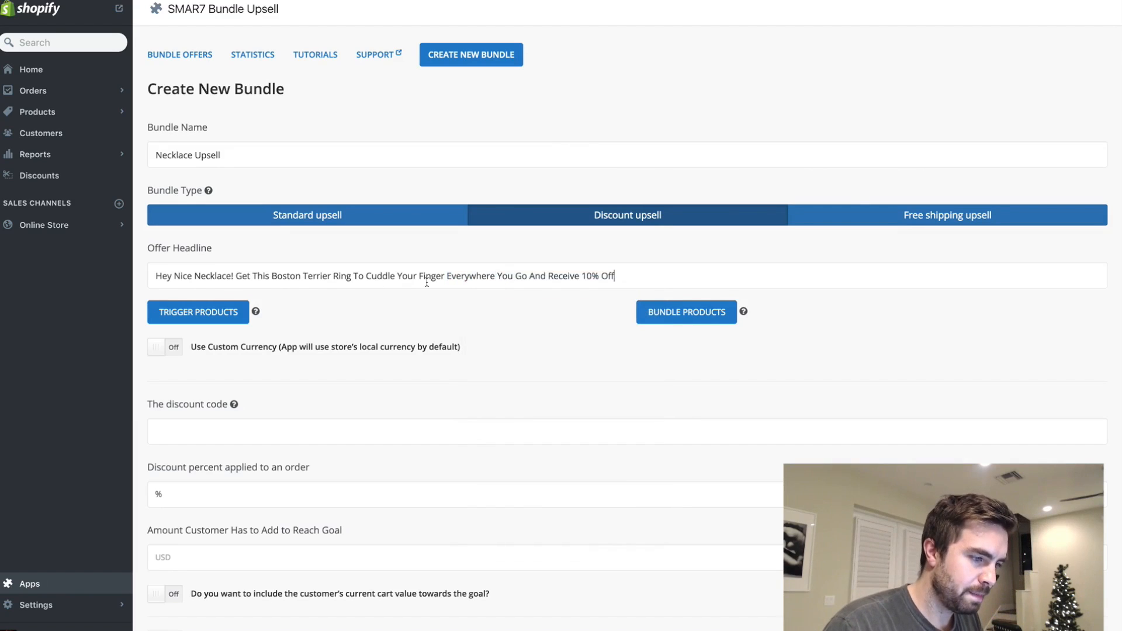
{"action": "type", "text": "Your Order"}
- Add the Regal Boston Terrier Necklace as the trigger product and the Cuddly Boston Terrier Ring as the bundle product
{"action": "left_click", "coordinate": [228, 305]}
{"action": "mouse_move", "coordinate": [565, 251]}
{"action": "left_click", "coordinate": [585, 274]}
{"action": "key", "text": "Escape"}
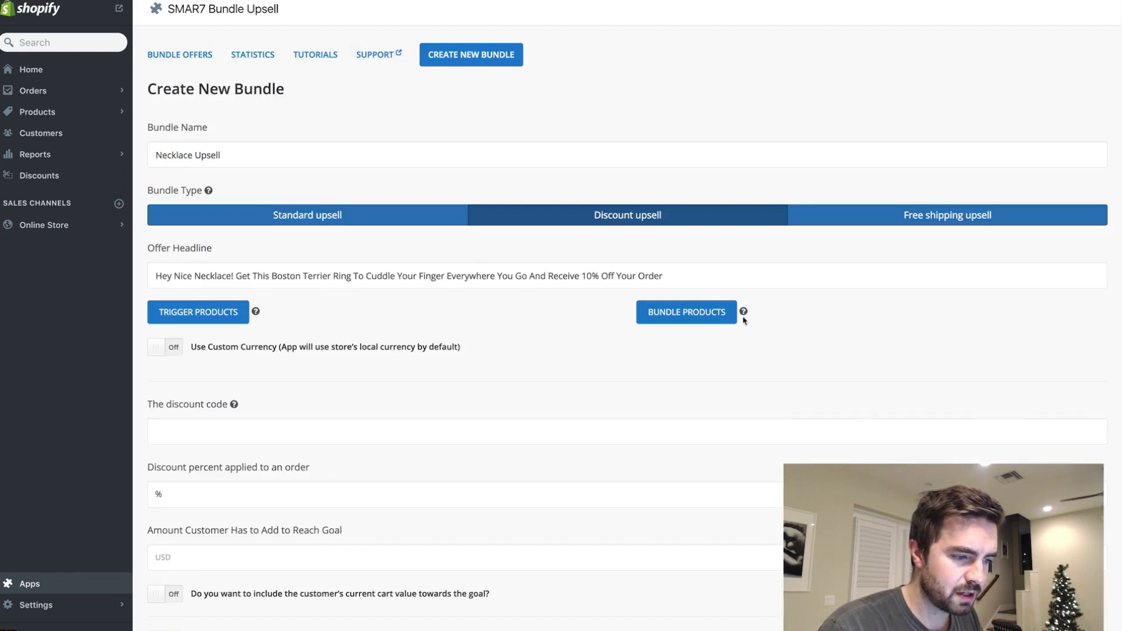
{"action": "left_click", "coordinate": [686, 305]}
{"action": "mouse_move", "coordinate": [549, 219]}
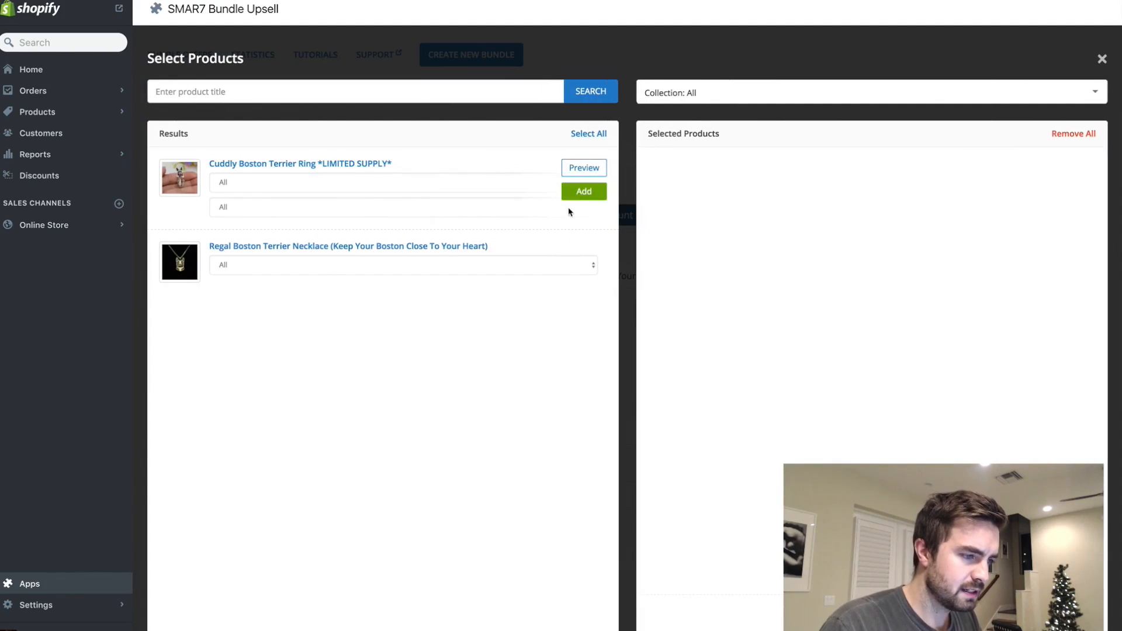
{"action": "left_click", "coordinate": [584, 193]}
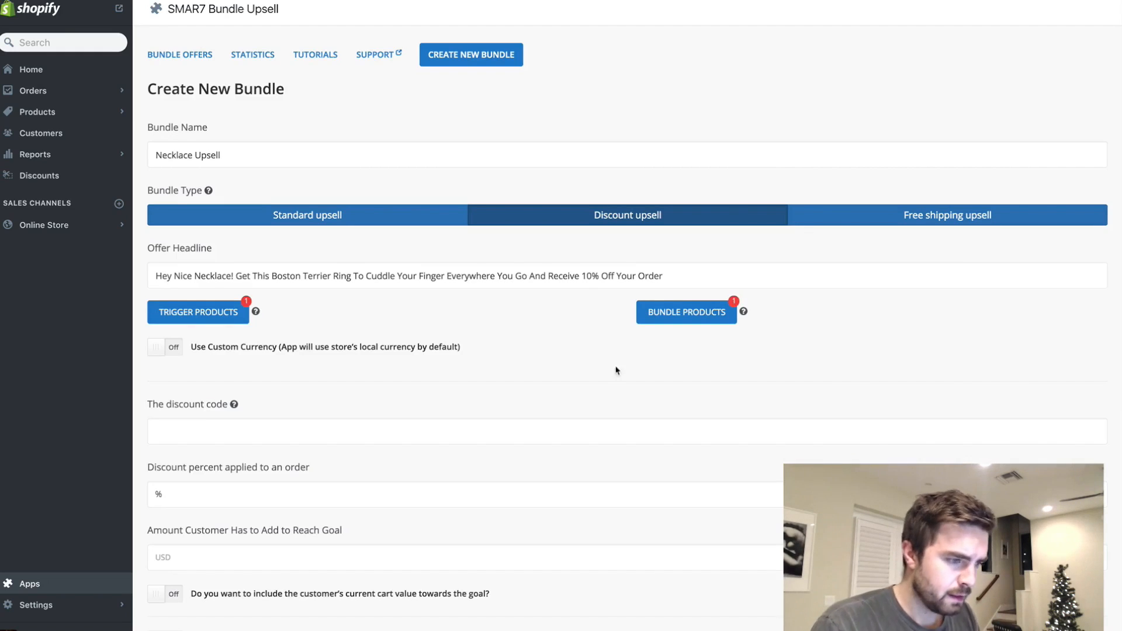
- Enter the discount code "bostondue", a 10 percent discount, and a goal amount of 20 USD for the customer to add
{"action": "left_click", "coordinate": [290, 432]}
{"action": "type", "text": "bosto"}
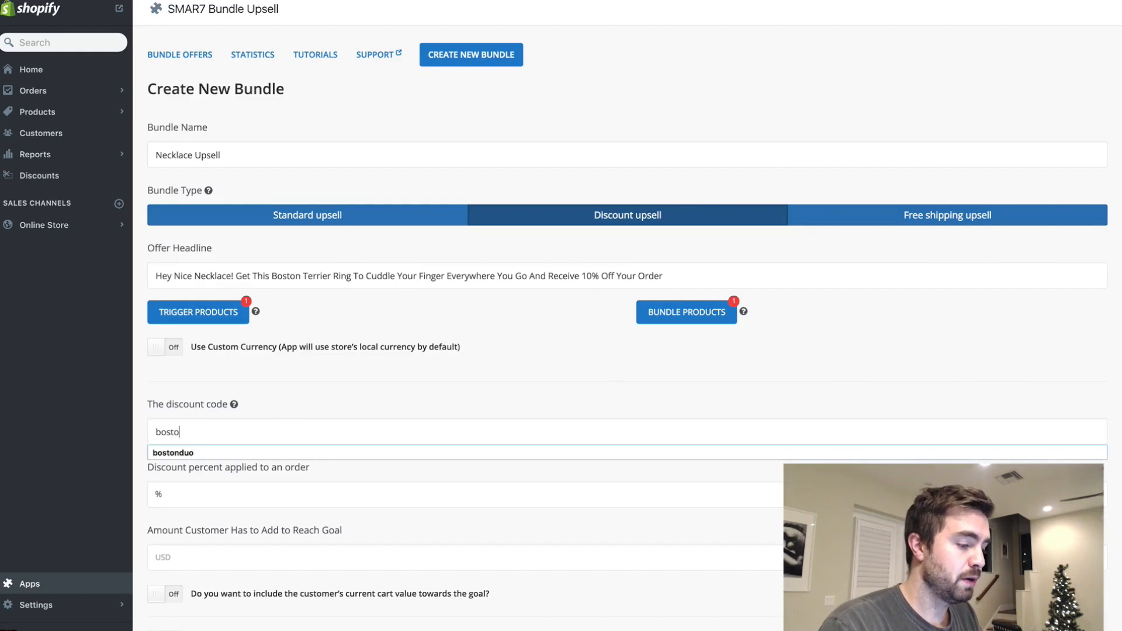
{"action": "type", "text": "ndue10"}
{"action": "scroll", "coordinate": [246, 467], "scroll_direction": "down", "scroll_amount": 3}
{"action": "left_click", "coordinate": [249, 471]}
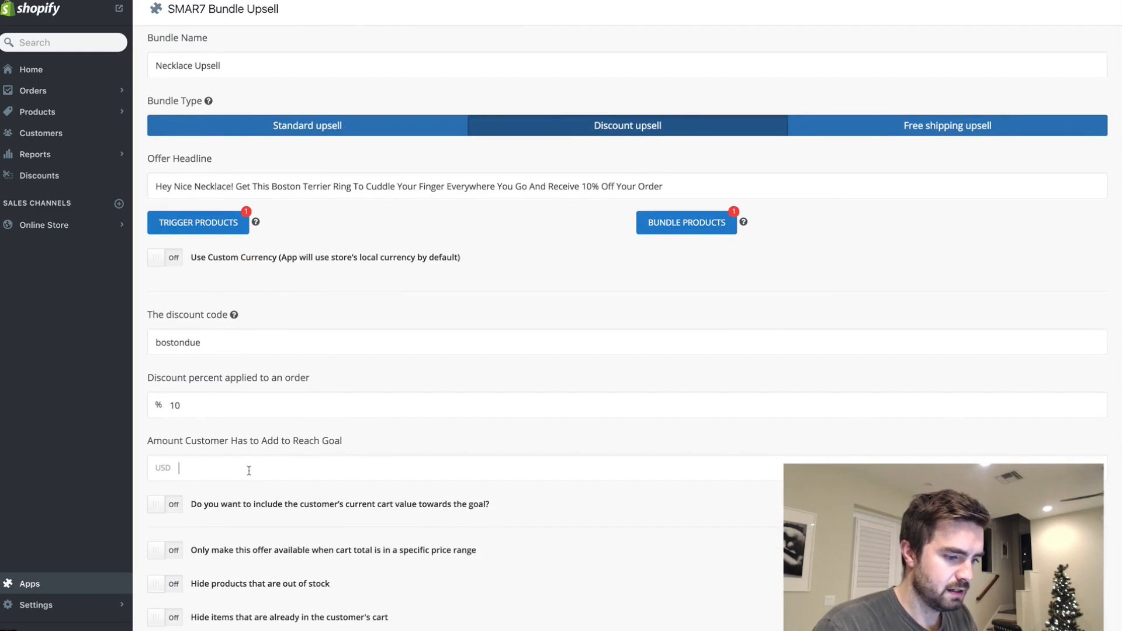
{"action": "type", "text": "20"}
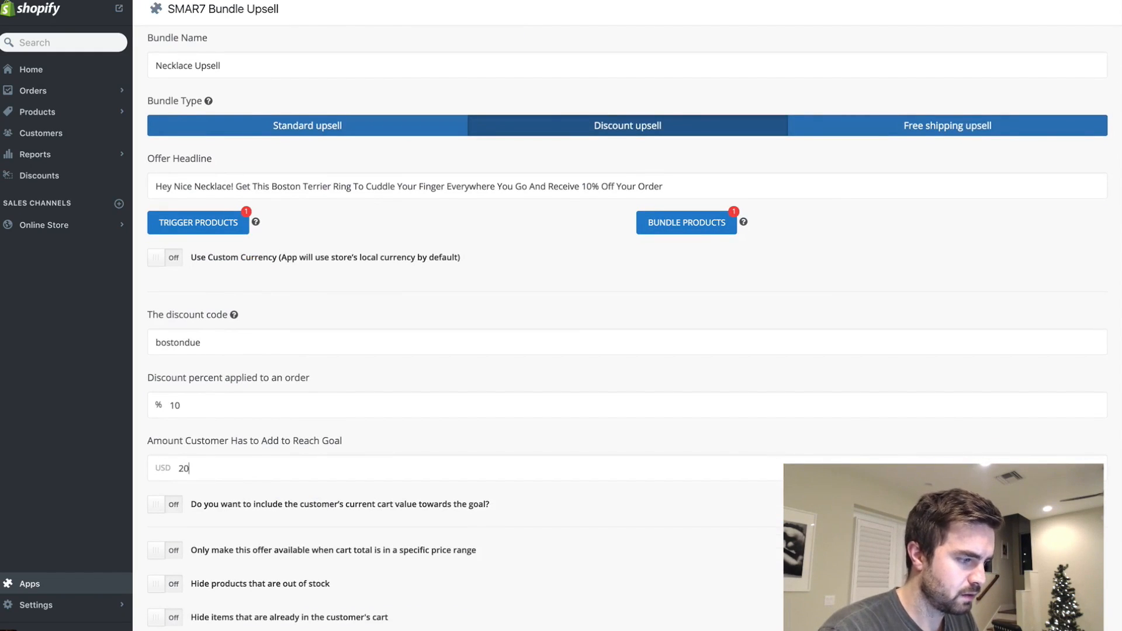
- Hide items that are already in the customer's cart and try to save the Necklace Upsell bundle
{"action": "scroll", "coordinate": [249, 470], "scroll_direction": "down", "scroll_amount": 3}
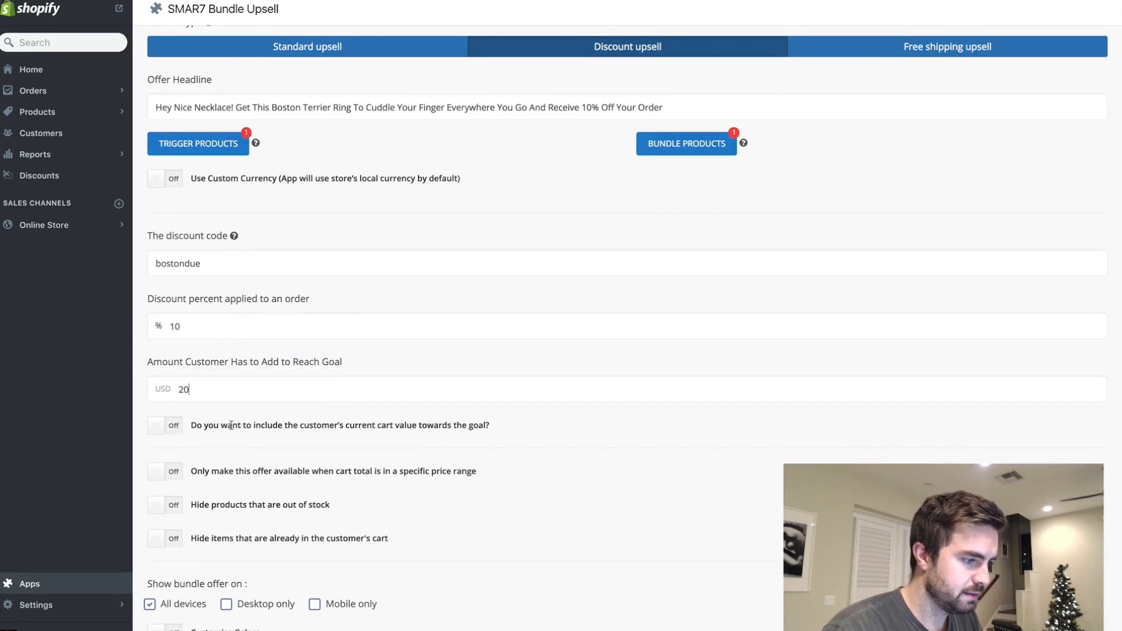
{"action": "scroll", "coordinate": [163, 512], "scroll_direction": "down", "scroll_amount": 2}
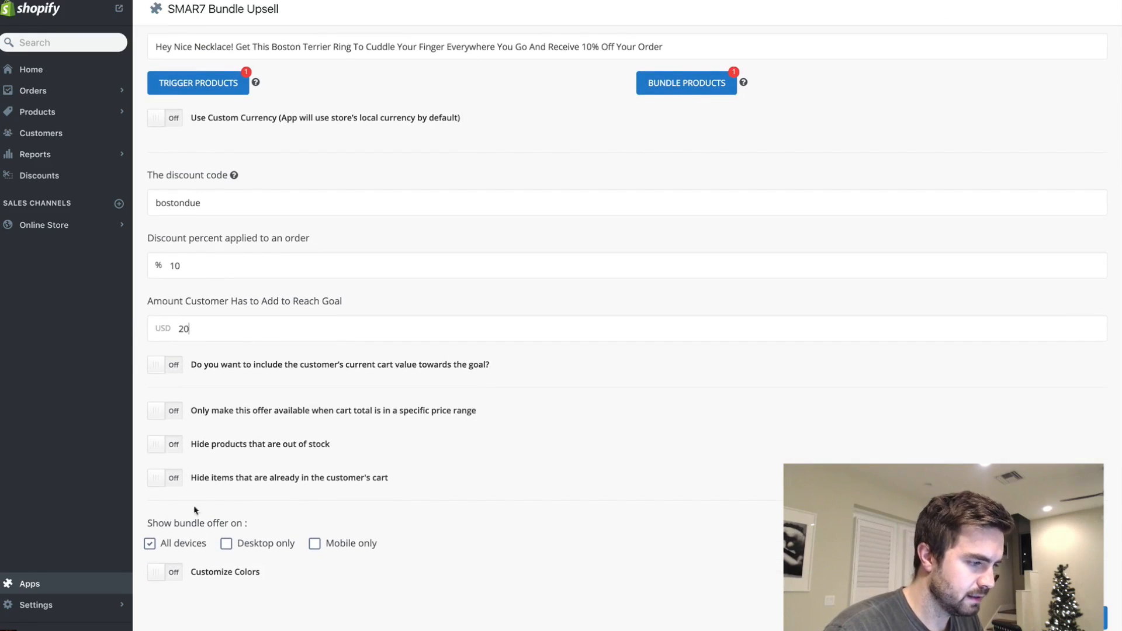
{"action": "left_click", "coordinate": [170, 477]}
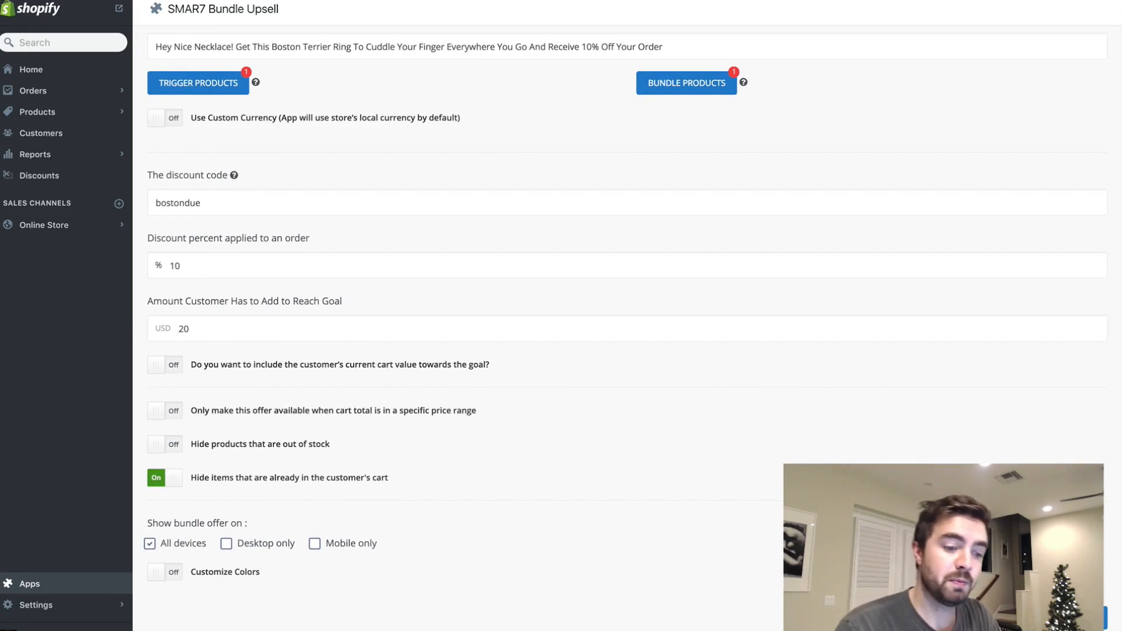
{"action": "left_click", "coordinate": [1086, 618]}
{"action": "scroll", "coordinate": [696, 377], "scroll_direction": "up", "scroll_amount": 5}
{"action": "scroll", "coordinate": [678, 366], "scroll_direction": "down", "scroll_amount": 5}
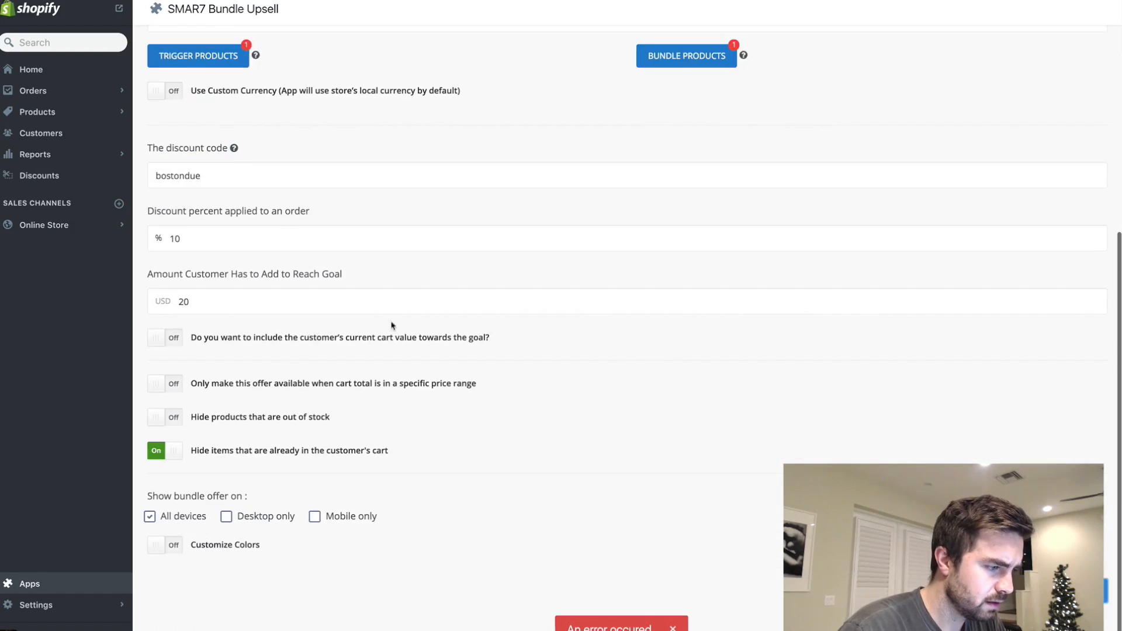
- Set the amount the customer has to add to reach the goal to 13 USD and save the Necklace Upsell bundle
{"action": "left_click_drag", "start_coordinate": [230, 311], "coordinate": [86, 301]}
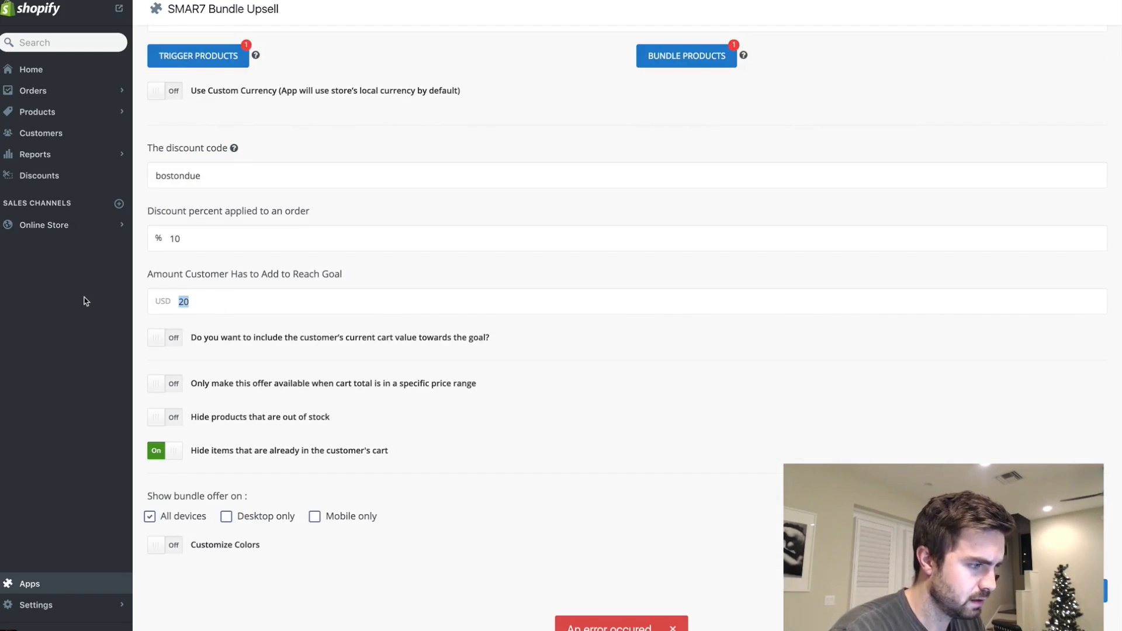
{"action": "scroll", "coordinate": [341, 334], "scroll_direction": "up", "scroll_amount": 3}
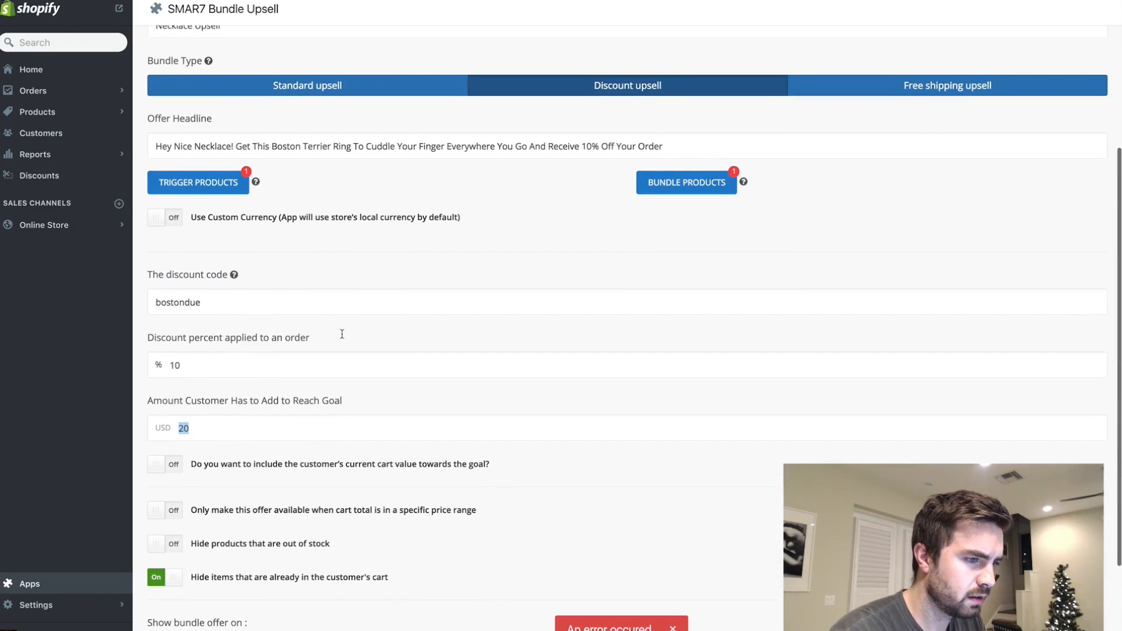
{"action": "scroll", "coordinate": [342, 338], "scroll_direction": "down", "scroll_amount": 2}
{"action": "type", "text": "13"}
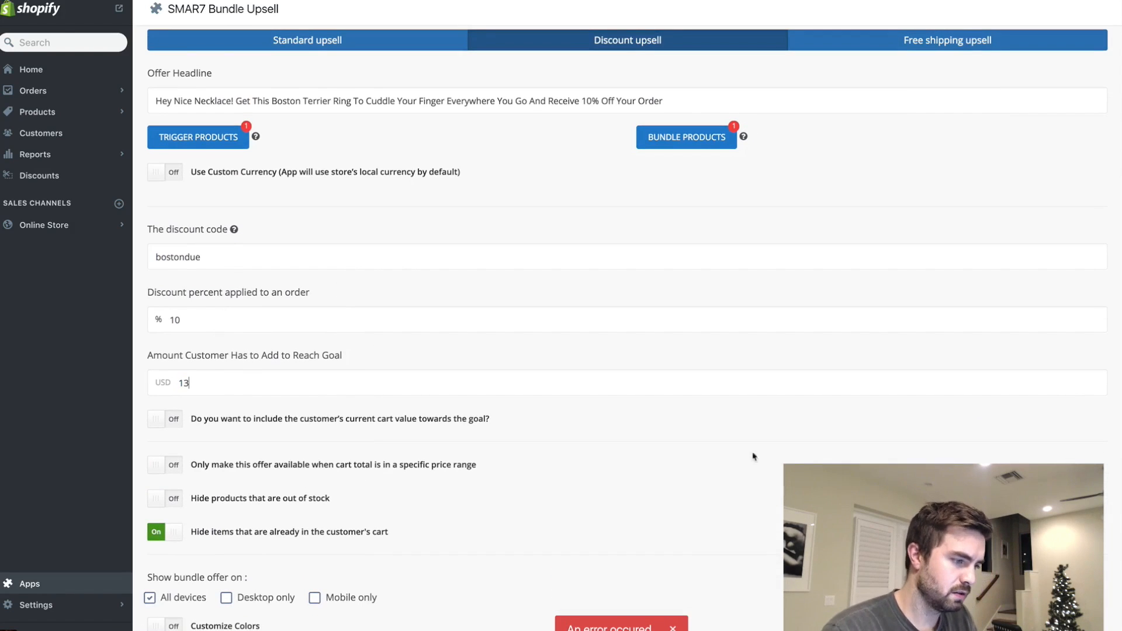
{"action": "scroll", "coordinate": [774, 494], "scroll_direction": "down", "scroll_amount": 3}
{"action": "key", "text": "Return"}
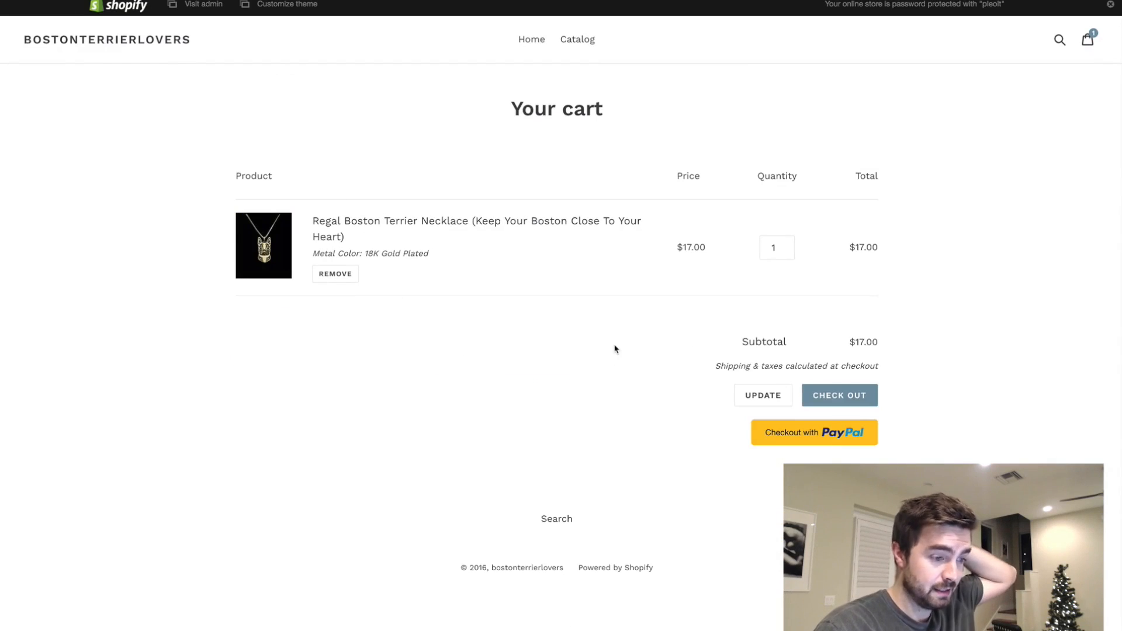
- Check out the necklace cart, accepting the upsell offer for the resizable Cuddly Boston Terrier Ring in Black Gun Plated
{"action": "left_click", "coordinate": [817, 393]}
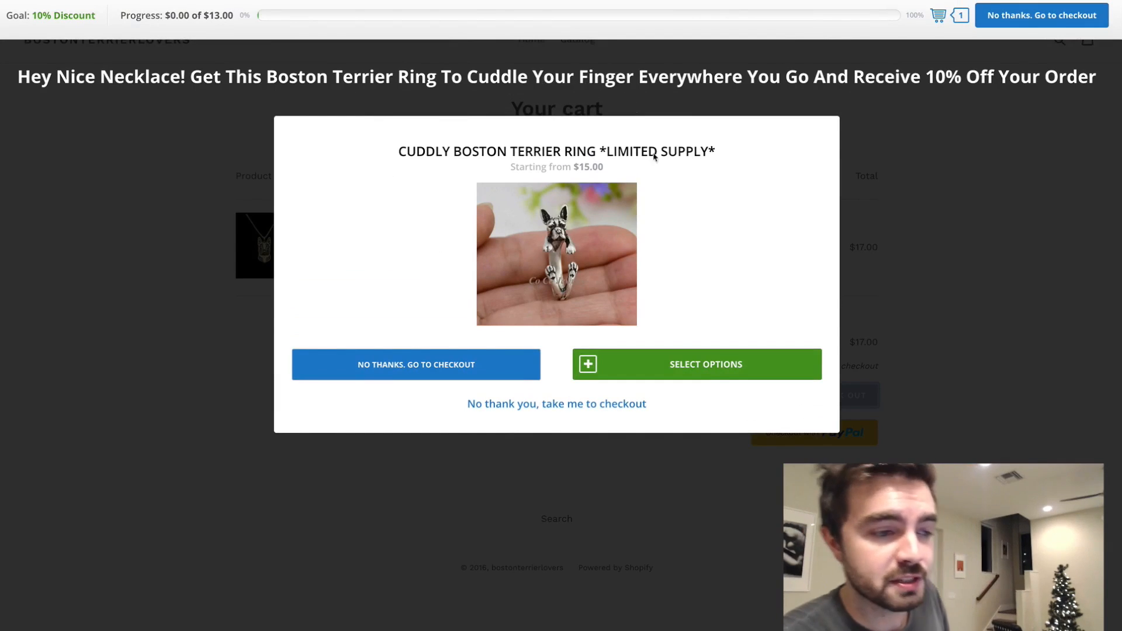
{"action": "left_click", "coordinate": [690, 366]}
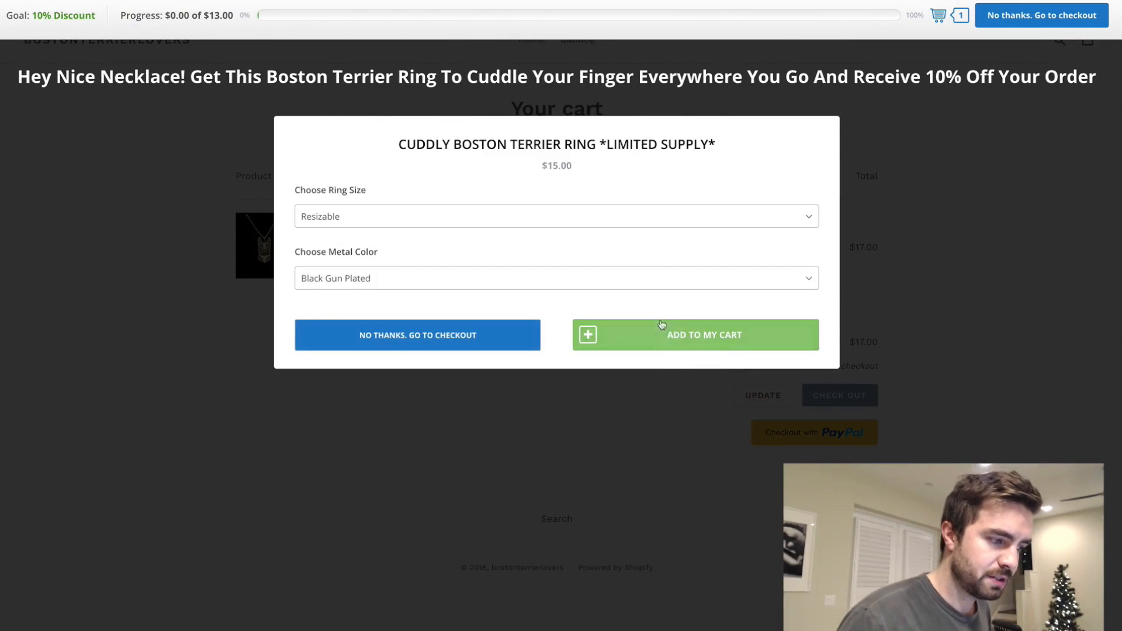
{"action": "left_click", "coordinate": [590, 280]}
{"action": "left_click", "coordinate": [676, 338]}
{"action": "left_click", "coordinate": [677, 343]}
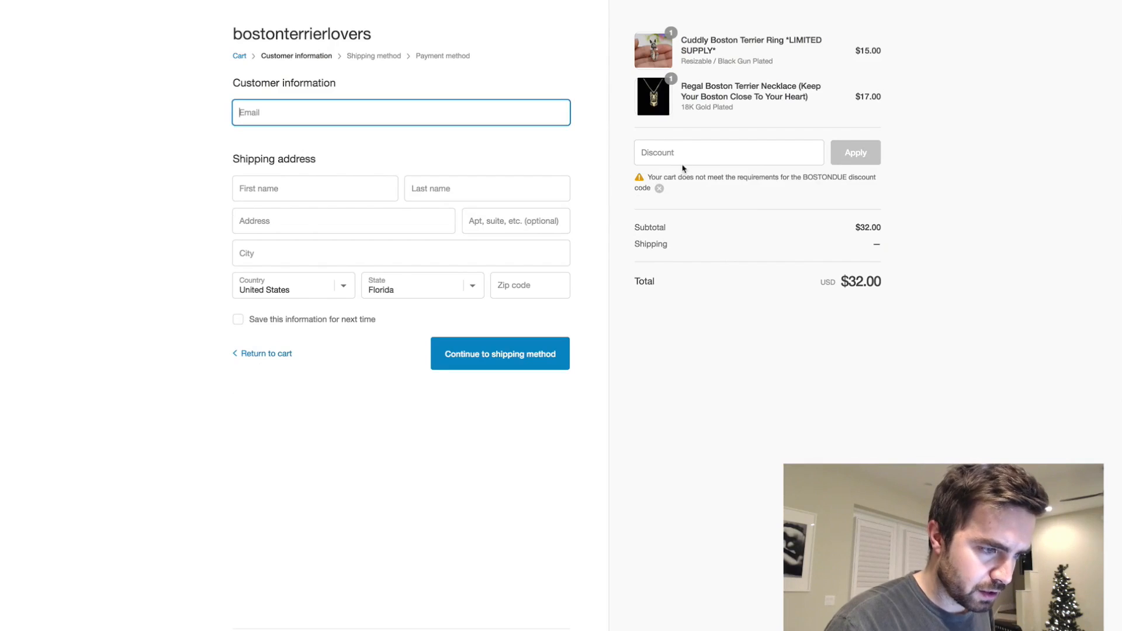
- Set the price of the Cuddly Boston Terrier Ring's Black Gun Plated variant to $1 in the store's products and save
{"action": "key", "text": "ctrl+shift+Tab"}
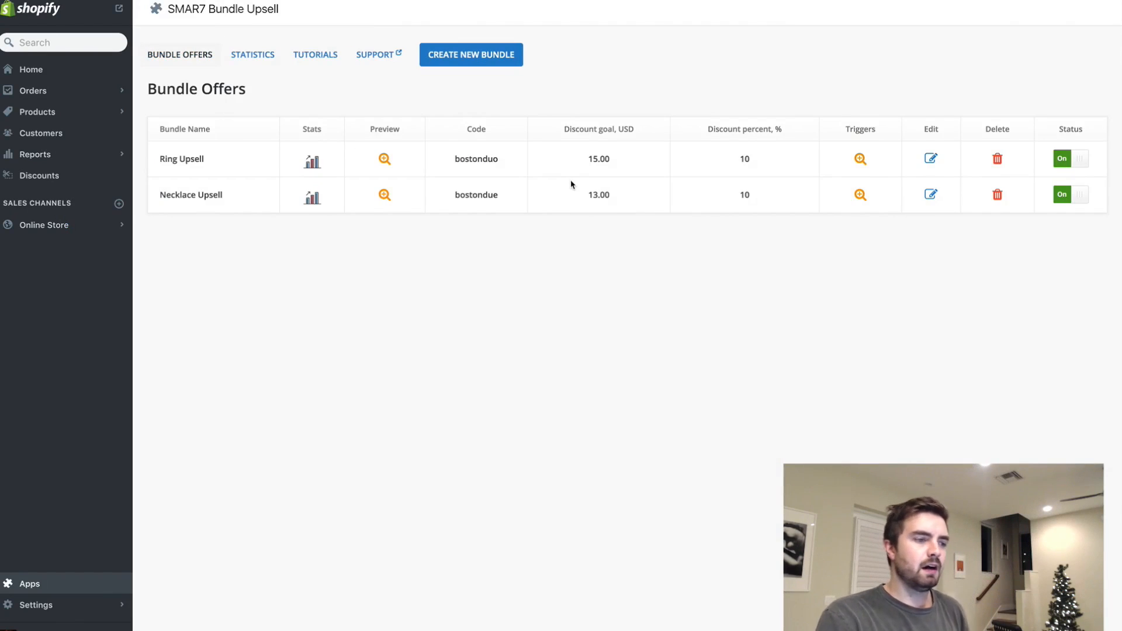
{"action": "key", "text": "ctrl+Tab"}
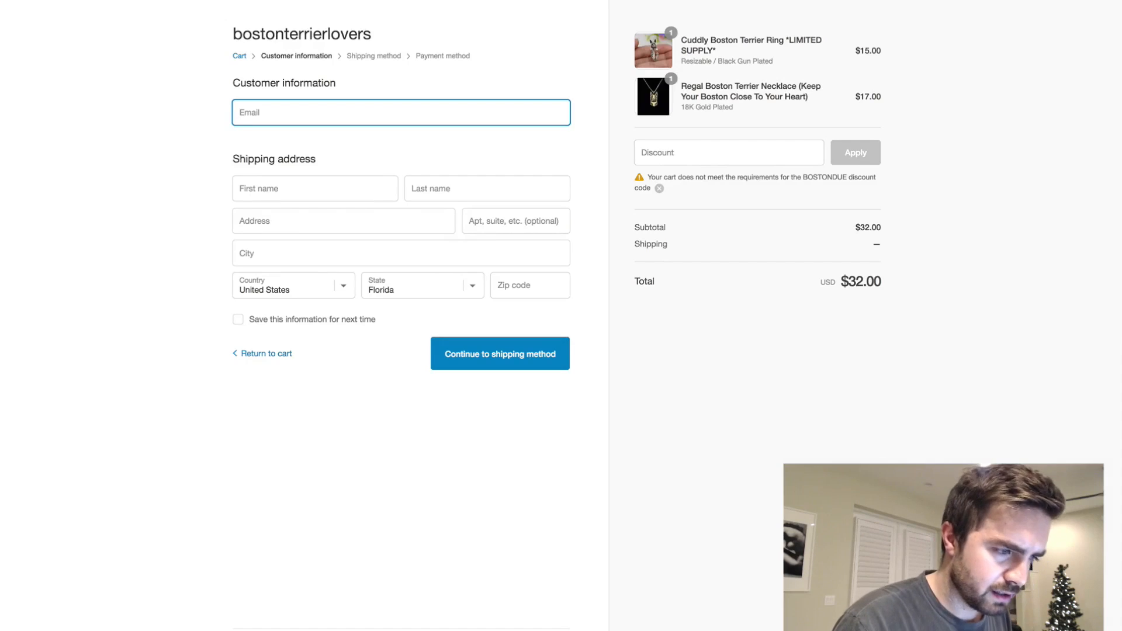
{"action": "key", "text": "ctrl+shift+Tab"}
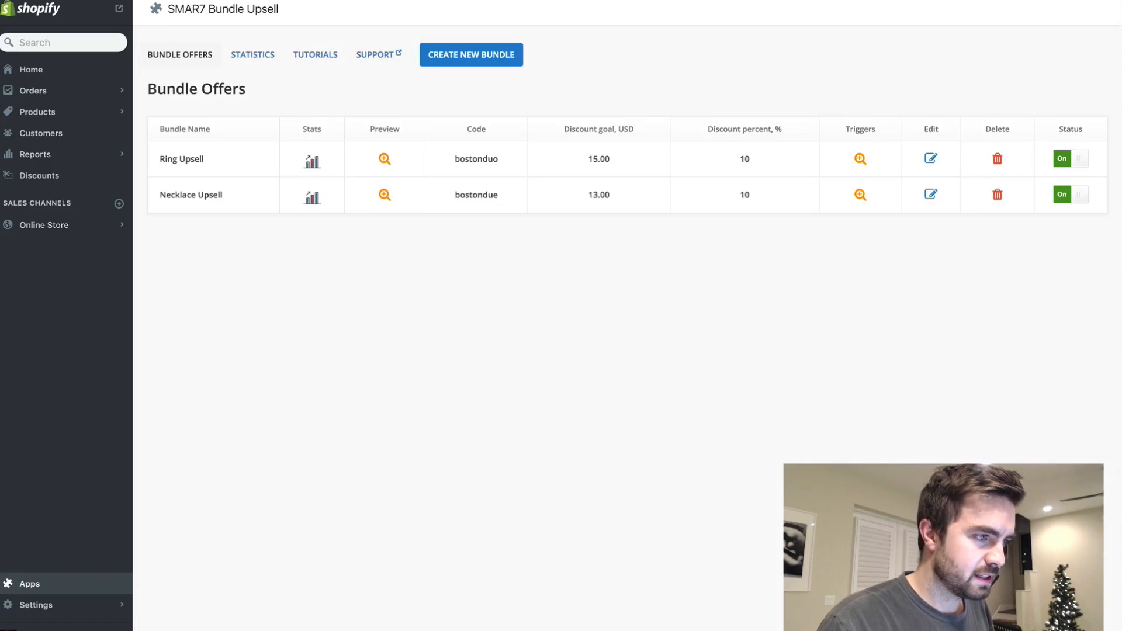
{"action": "key", "text": "ctrl+shift+Tab"}
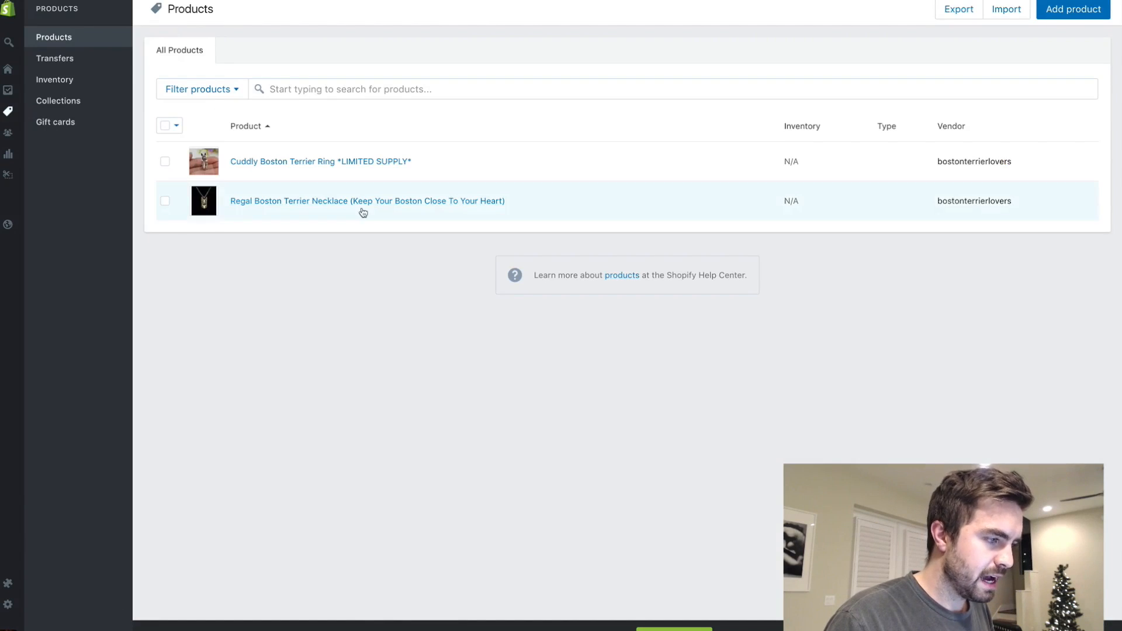
{"action": "left_click", "coordinate": [321, 165]}
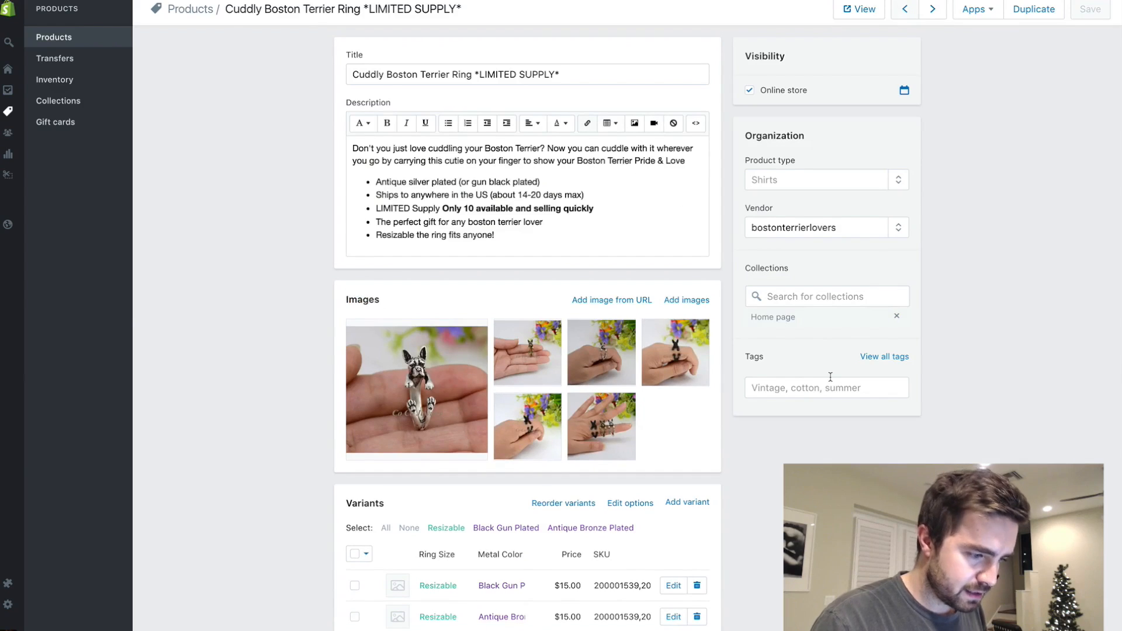
{"action": "scroll", "coordinate": [831, 381], "scroll_direction": "down", "scroll_amount": 1}
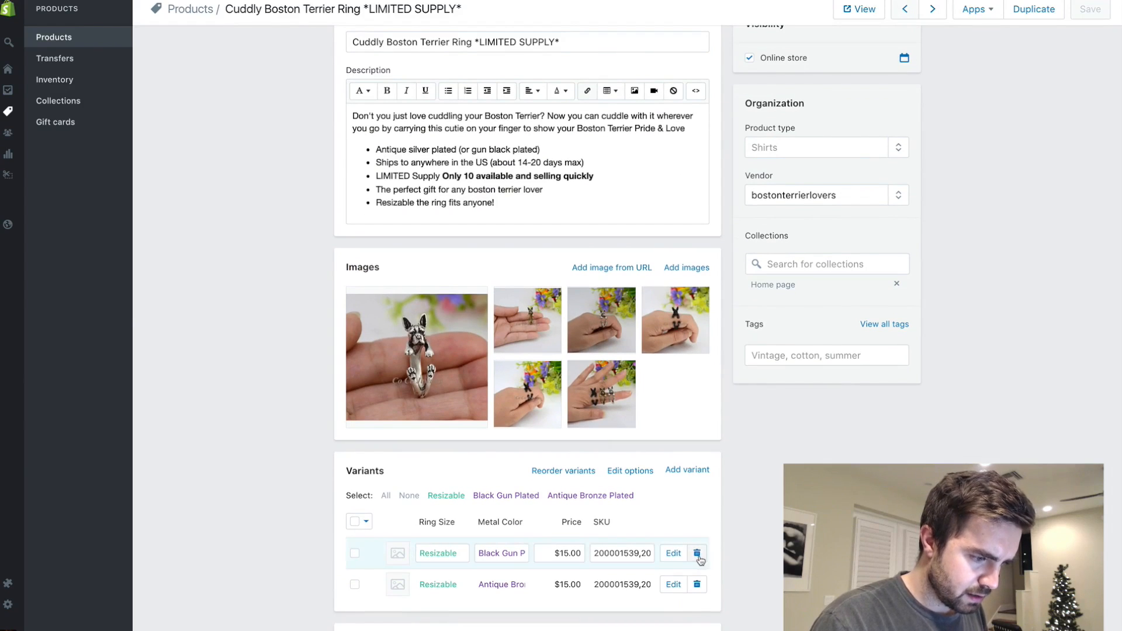
{"action": "left_click", "coordinate": [568, 560]}
{"action": "type", "text": "1"}
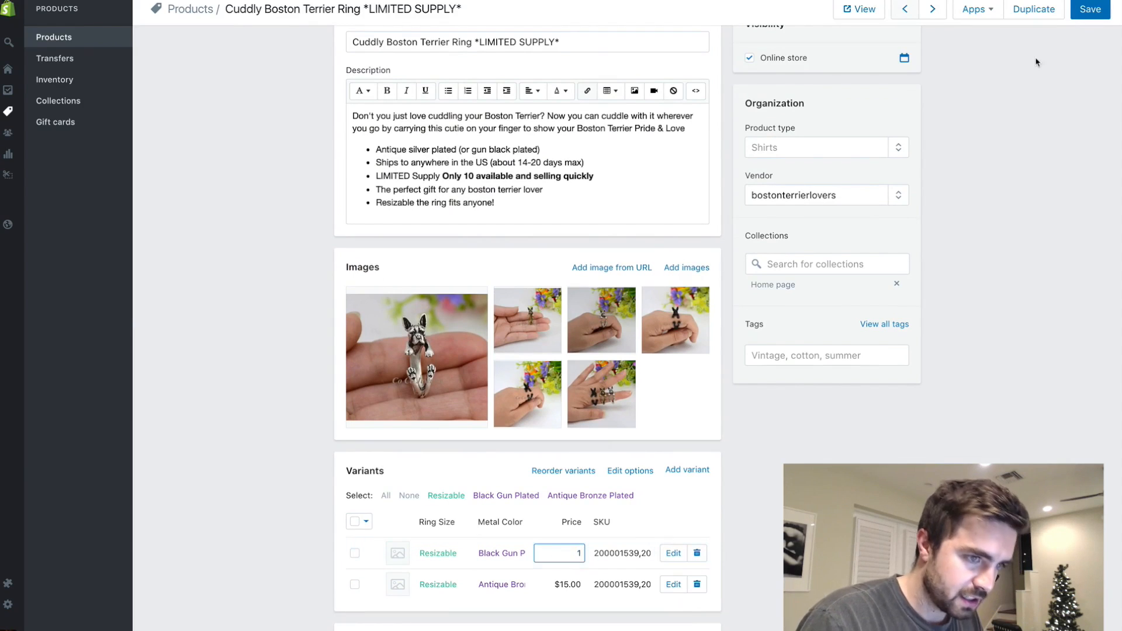
{"action": "left_click", "coordinate": [1090, 9]}
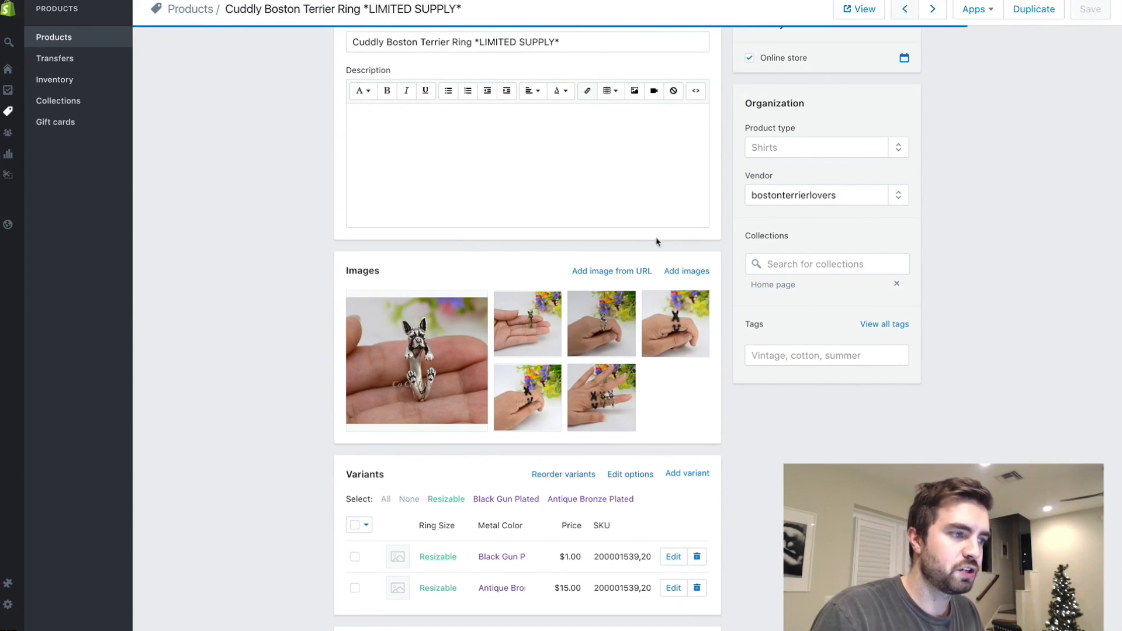
{"action": "scroll", "coordinate": [602, 263], "scroll_direction": "up", "scroll_amount": 2}
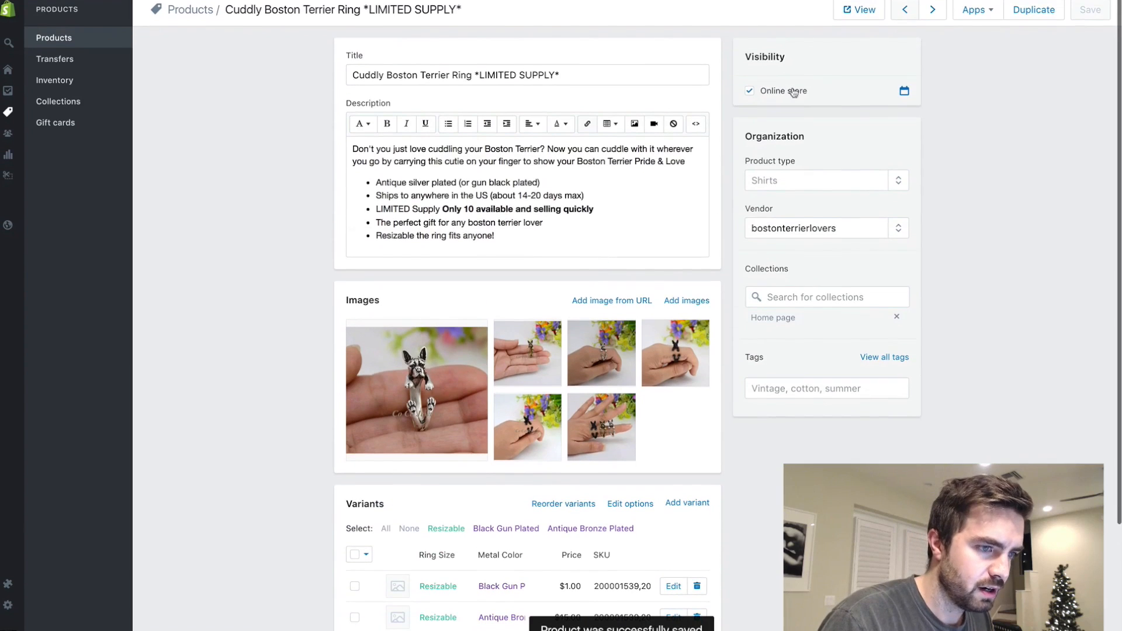
- Open the online store and add the resizable Black Gun Plated Cuddly Boston Terrier Ring to the cart
{"action": "mouse_move", "coordinate": [13, 19]}
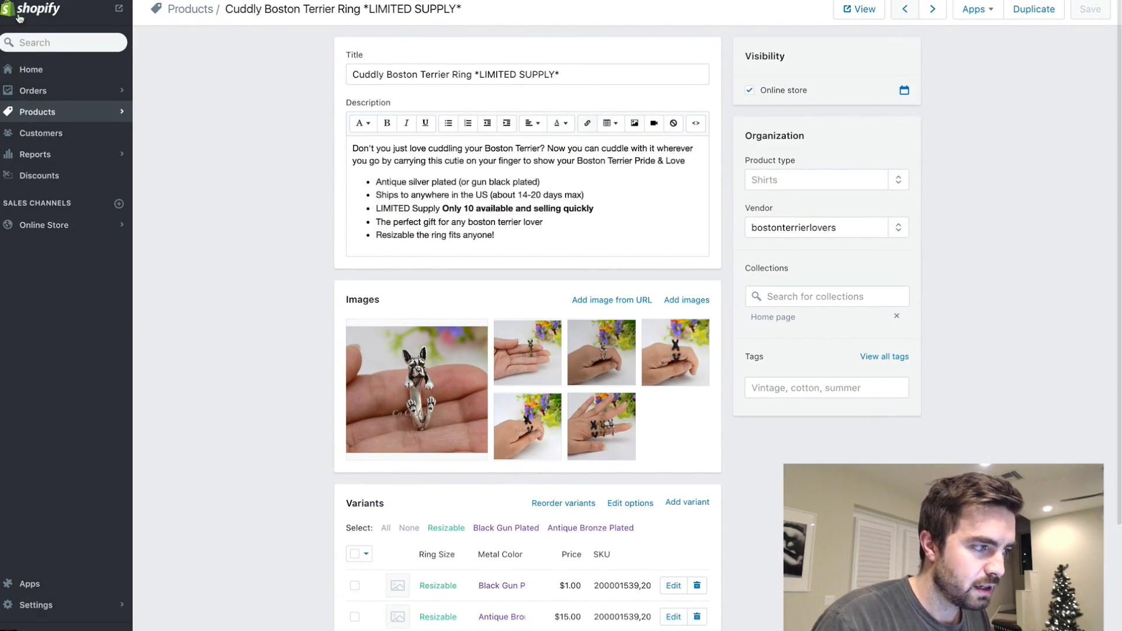
{"action": "left_click", "coordinate": [119, 10]}
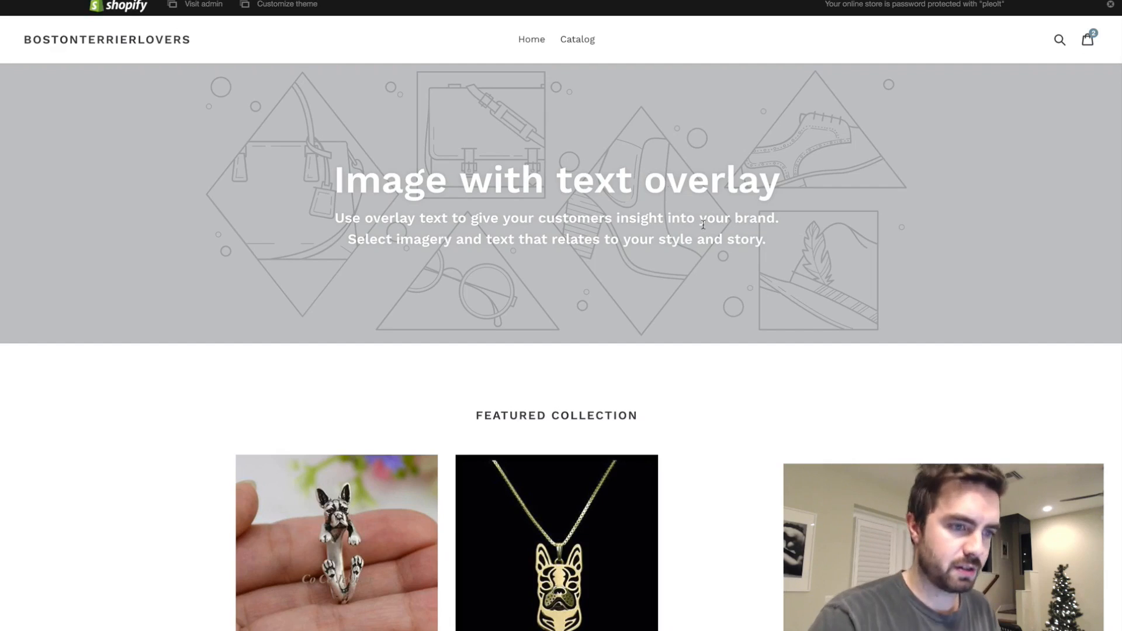
{"action": "scroll", "coordinate": [726, 256], "scroll_direction": "down", "scroll_amount": 3}
{"action": "left_click", "coordinate": [337, 345]}
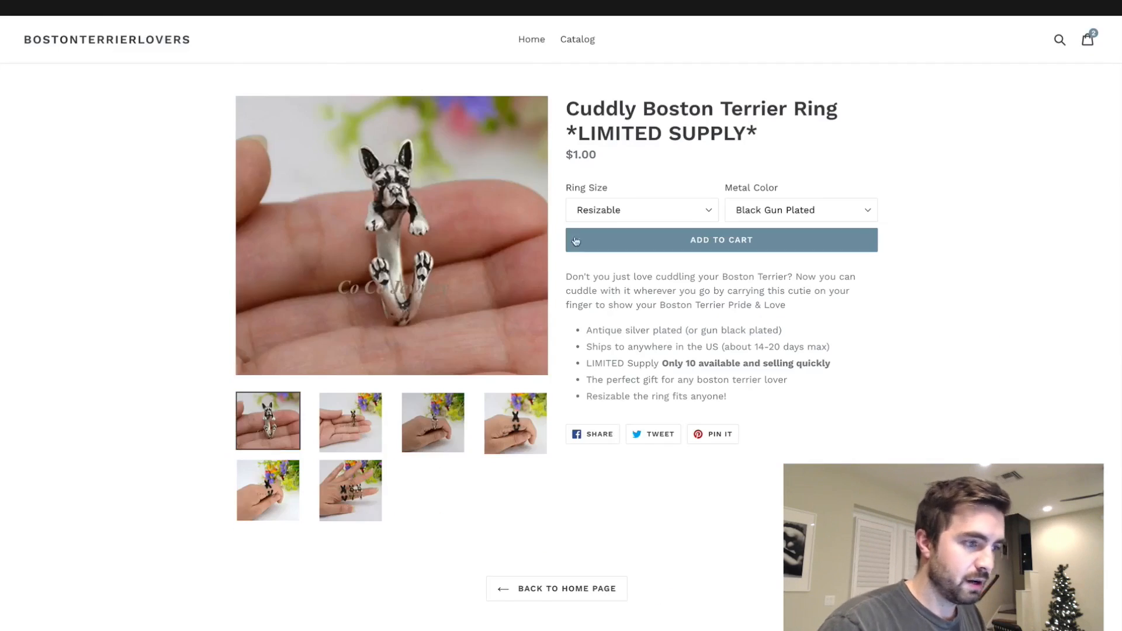
{"action": "left_click", "coordinate": [770, 238]}
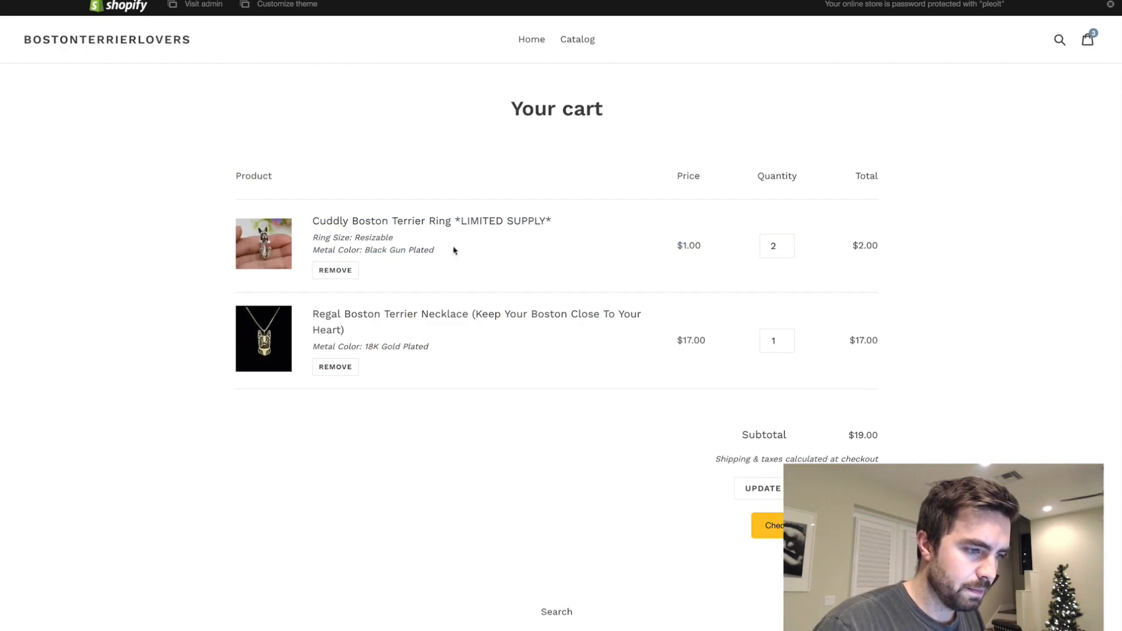
- Update the cart to one ring and zero necklaces, and proceed to checkout while declining the necklace upsell
{"action": "left_click", "coordinate": [789, 345]}
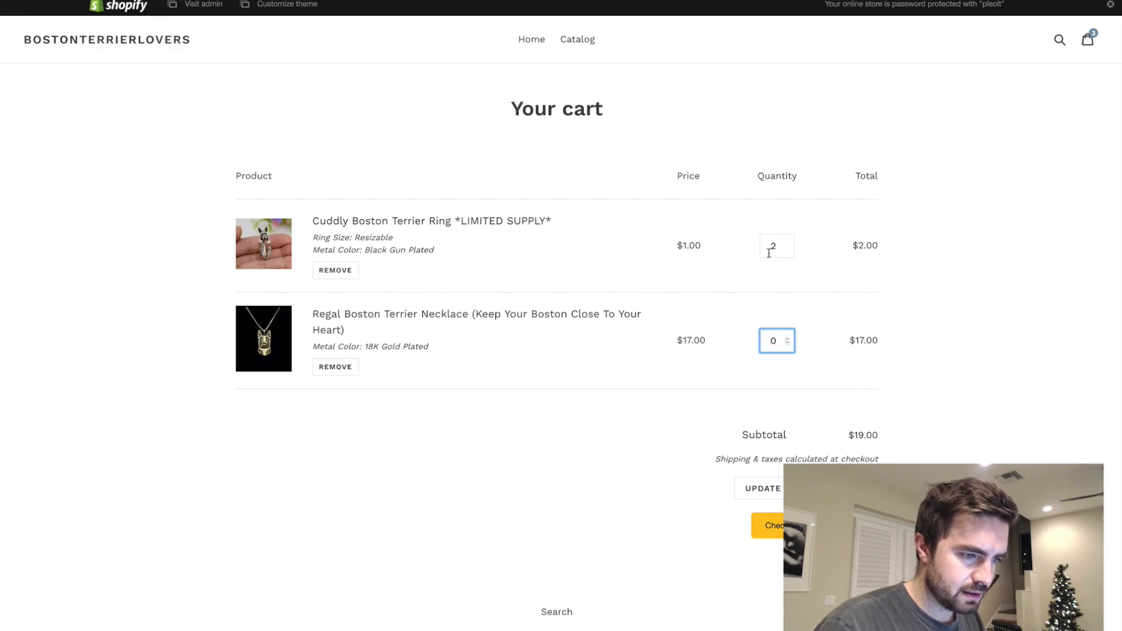
{"action": "left_click", "coordinate": [788, 249]}
{"action": "left_click", "coordinate": [751, 496]}
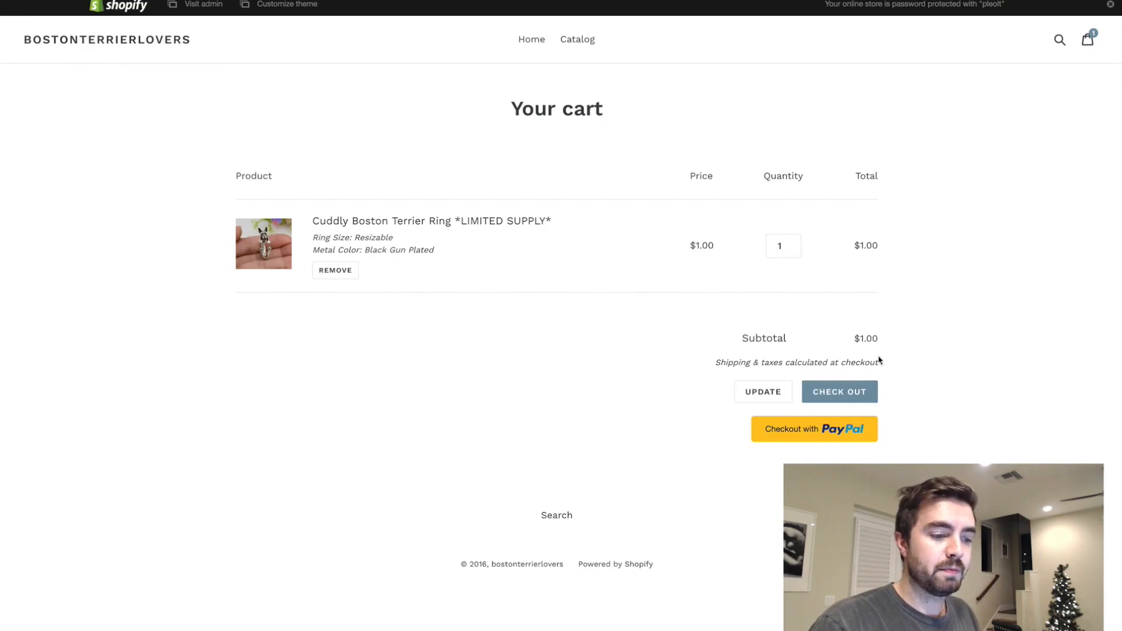
{"action": "left_click", "coordinate": [836, 391]}
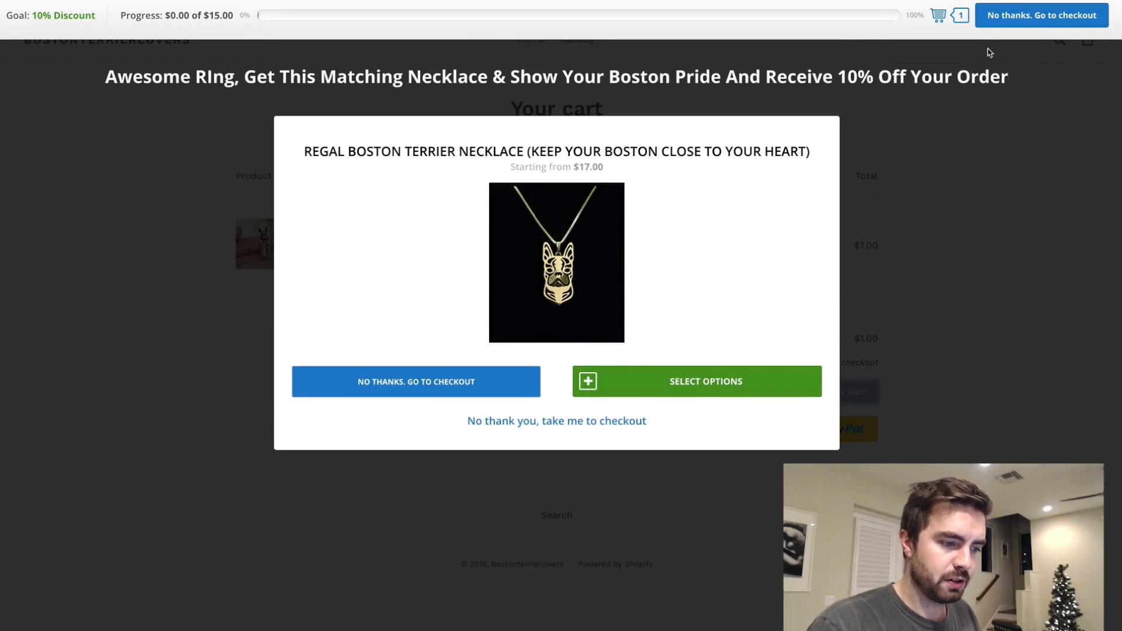
{"action": "left_click", "coordinate": [1033, 18]}
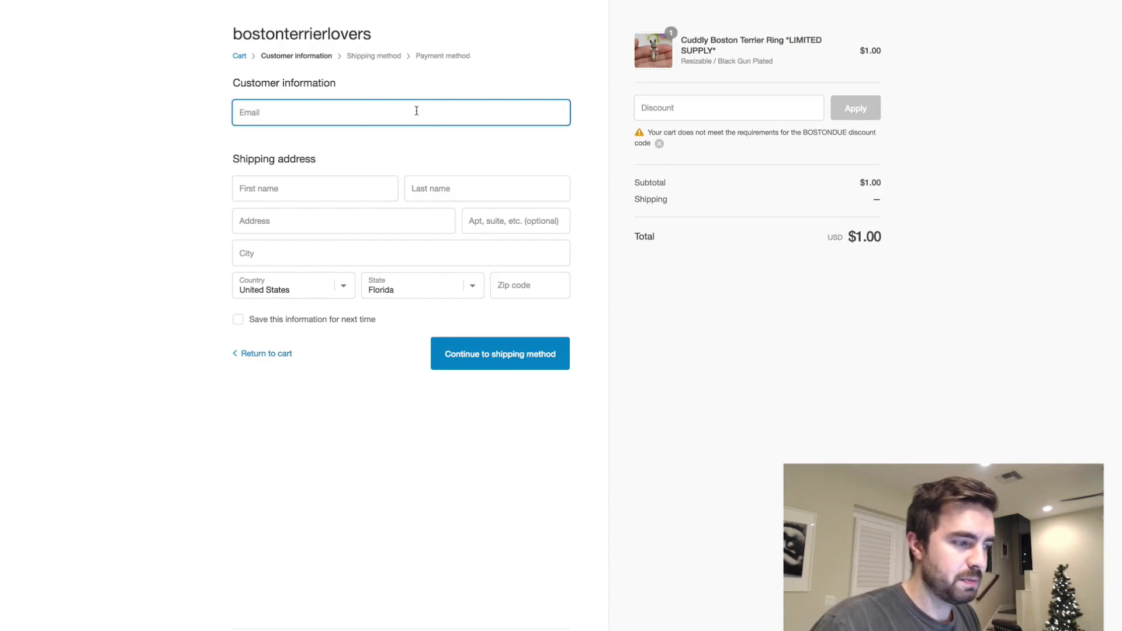
- Fill in the customer's e-mail, first name and last name on the checkout form
{"action": "type", "text": "z"}
{"action": "left_click", "coordinate": [378, 130]}
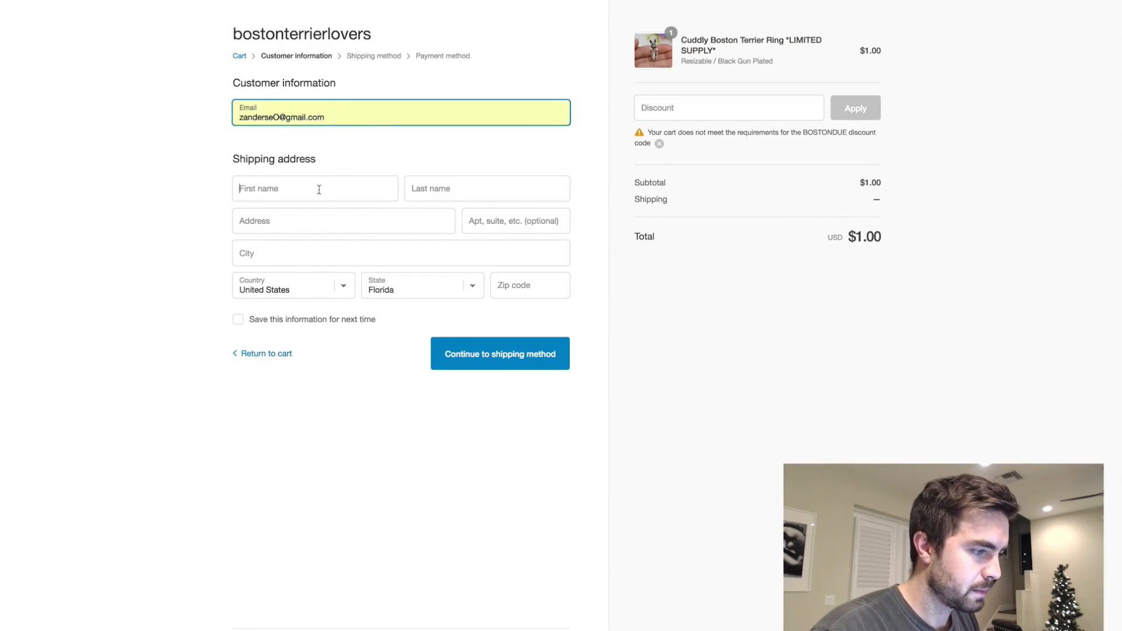
{"action": "left_click", "coordinate": [319, 189]}
{"action": "key", "text": "Tab"}
{"action": "key", "text": "Tab"}
- Fill in the customer's street address, city and zip code, and continue to the shipping method
{"action": "type", "text": "132"}
{"action": "left_click", "coordinate": [321, 243]}
{"action": "left_click", "coordinate": [446, 252]}
{"action": "type", "text": "S"}
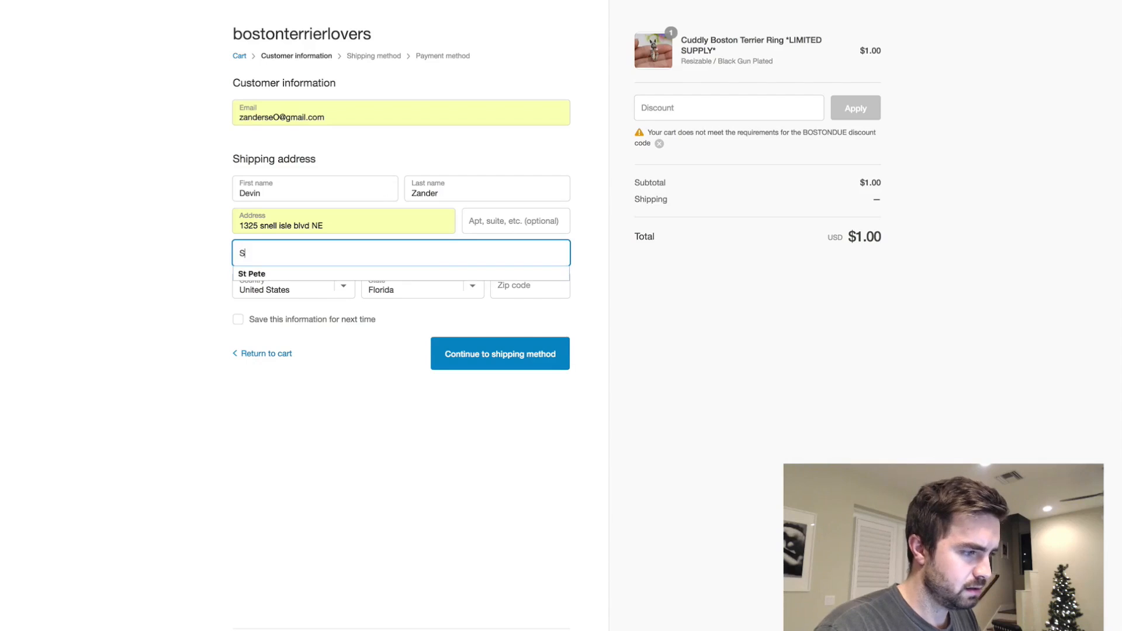
{"action": "type", "text": "t Pete"}
{"action": "key", "text": "Tab"}
{"action": "left_click", "coordinate": [544, 283]}
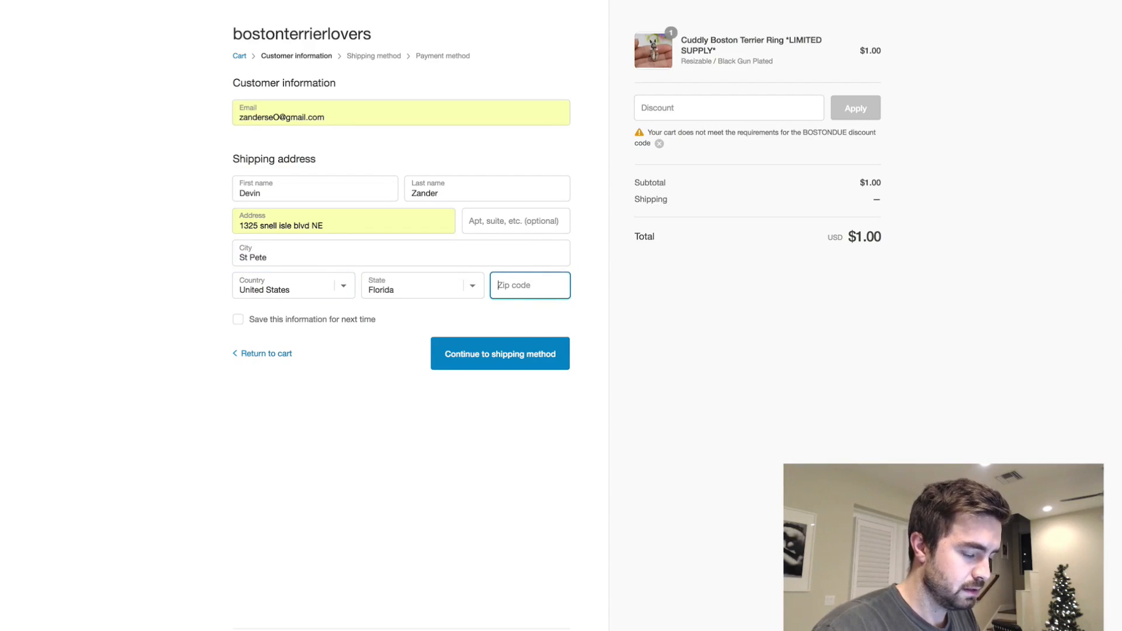
{"action": "type", "text": "33704"}
{"action": "left_click", "coordinate": [519, 366]}
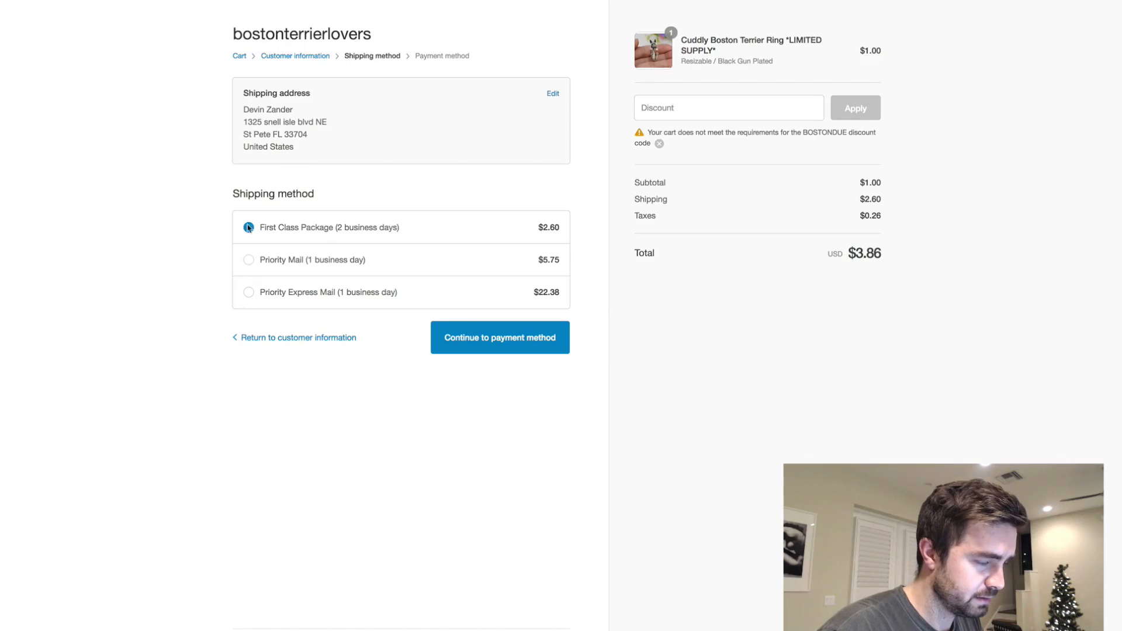
- Choose First Class Package (2 business days) as the shipping method and continue to the payment method
{"action": "left_click", "coordinate": [248, 259]}
{"action": "left_click", "coordinate": [249, 227]}
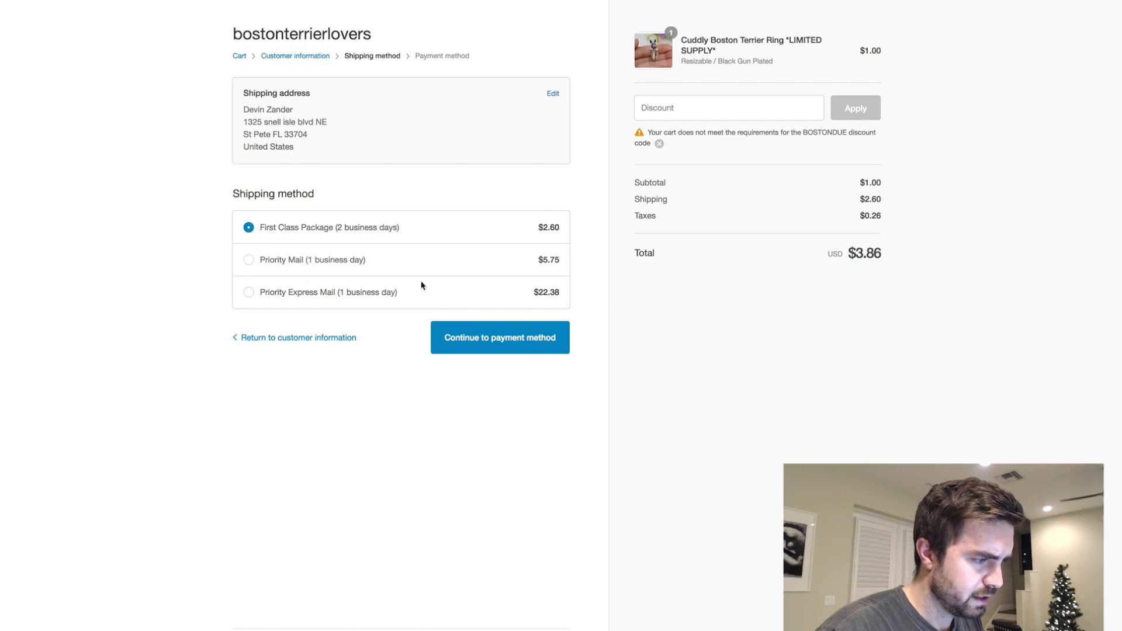
{"action": "left_click", "coordinate": [491, 350]}
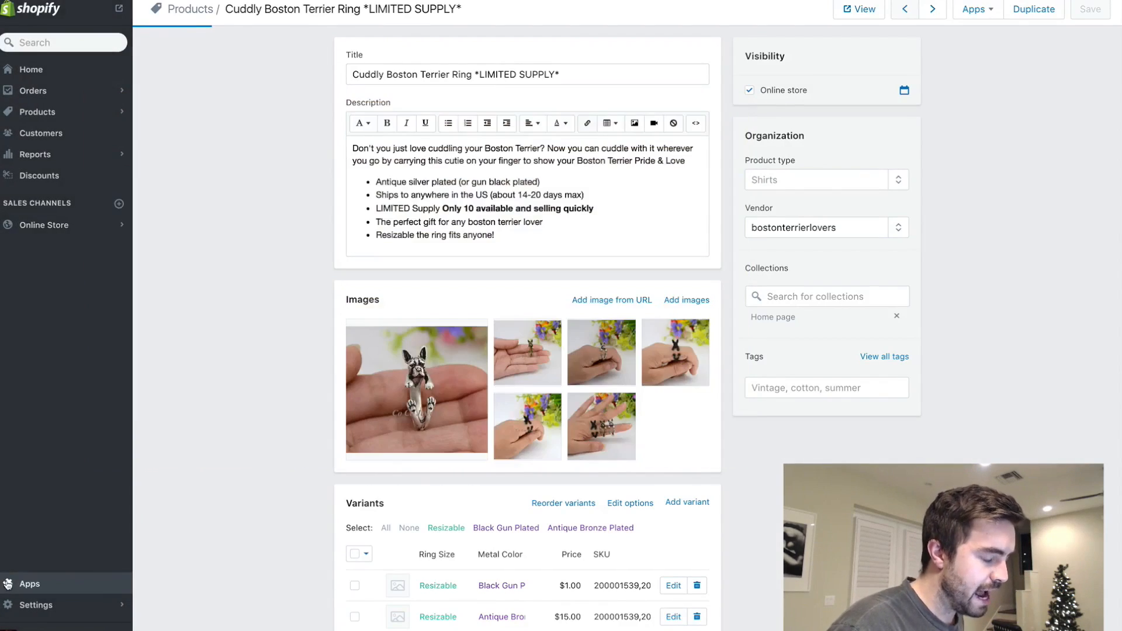
- In SMAR7 Express - Fulfillment Automation, order the pending Cuddly Boston Terrier Ring from AliExpress up to payment and return to the orders dashboard
{"action": "left_click", "coordinate": [7, 584]}
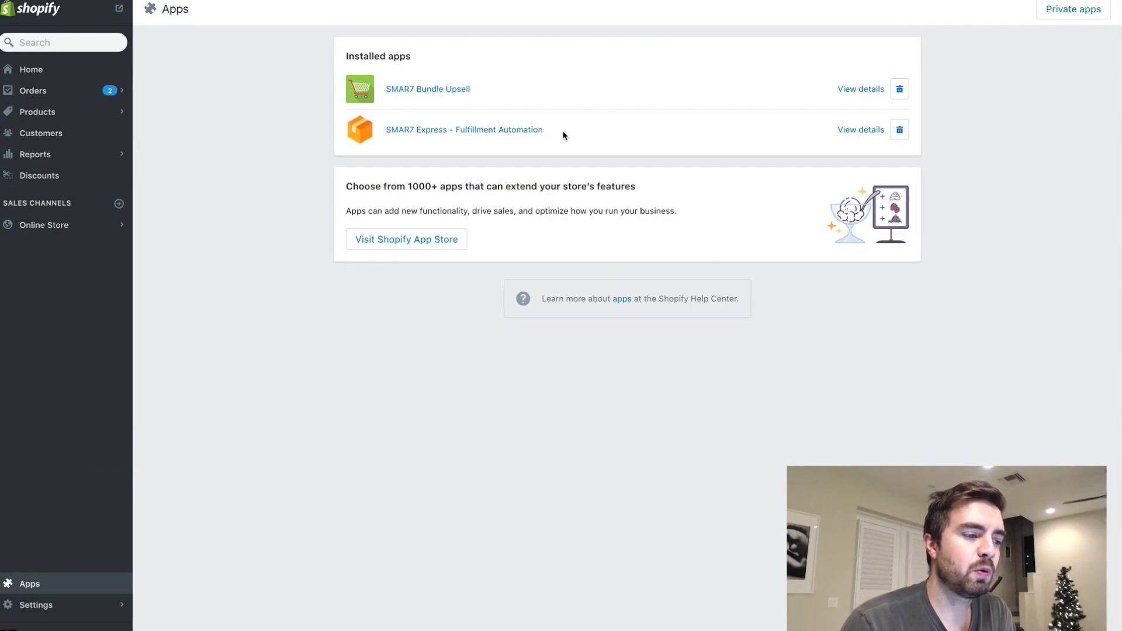
{"action": "left_click", "coordinate": [503, 130]}
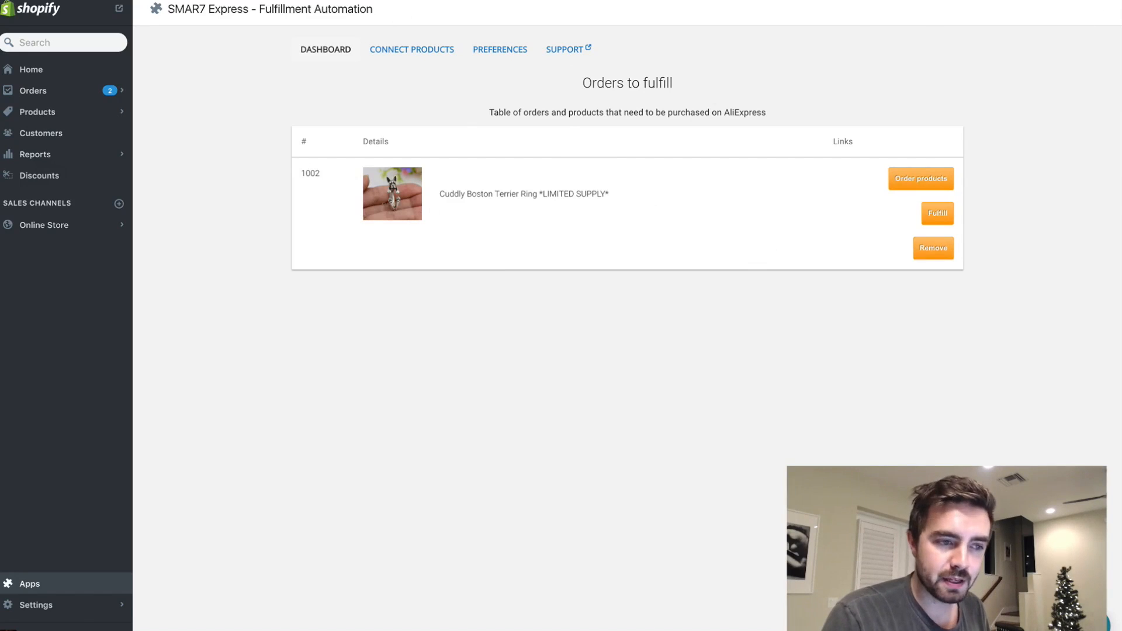
{"action": "right_click", "coordinate": [1011, 2]}
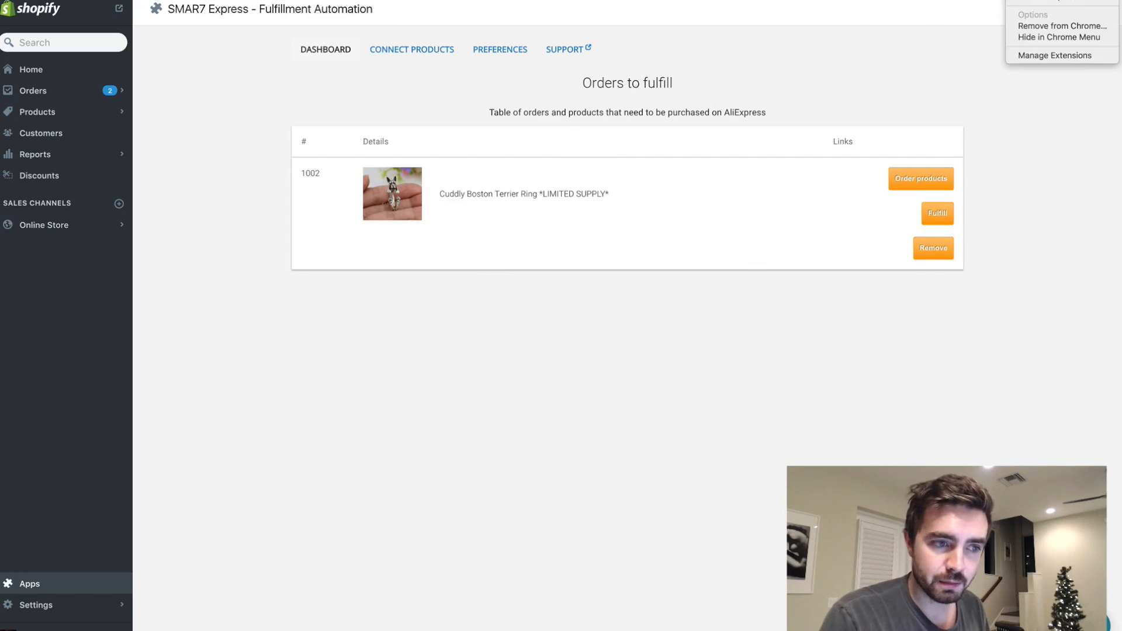
{"action": "left_click", "coordinate": [1057, 169]}
{"action": "left_click", "coordinate": [911, 176]}
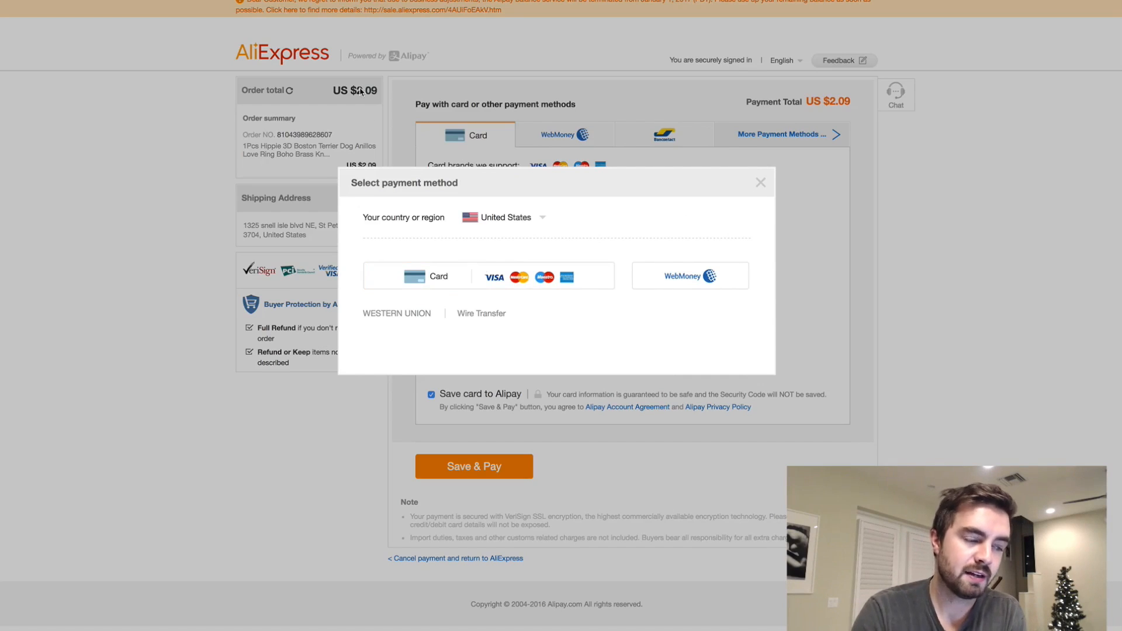
{"action": "key", "text": "ctrl+shift+Tab"}
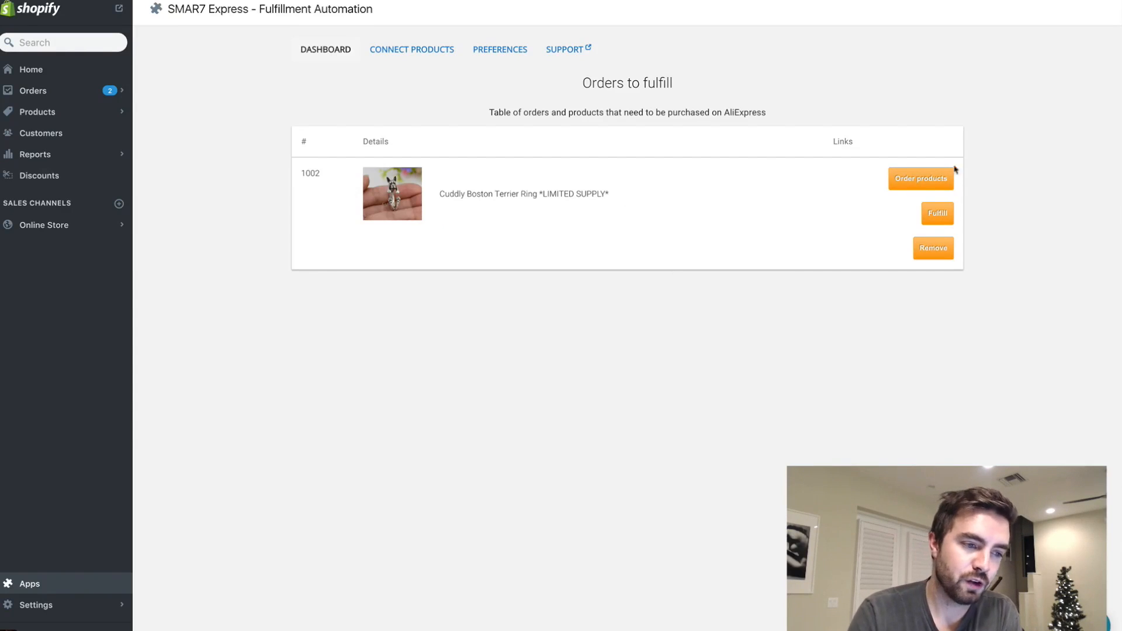
- Mark the pending Cuddly Boston Terrier Ring order as fulfilled, and check the featured collection on the online storefront
{"action": "left_click", "coordinate": [936, 214]}
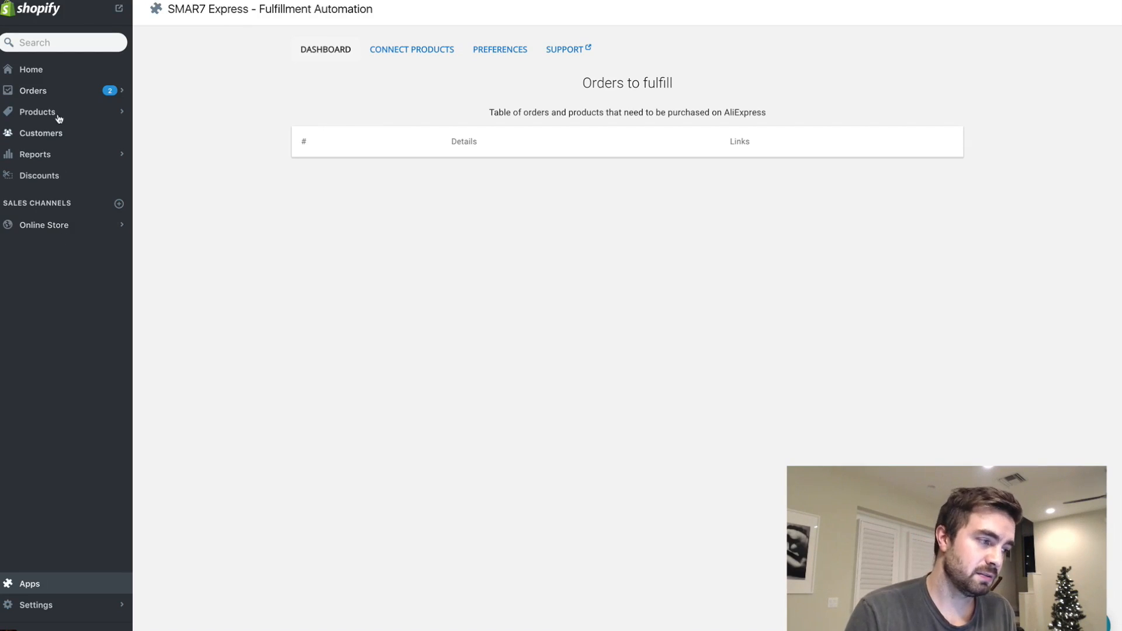
{"action": "left_click", "coordinate": [118, 8]}
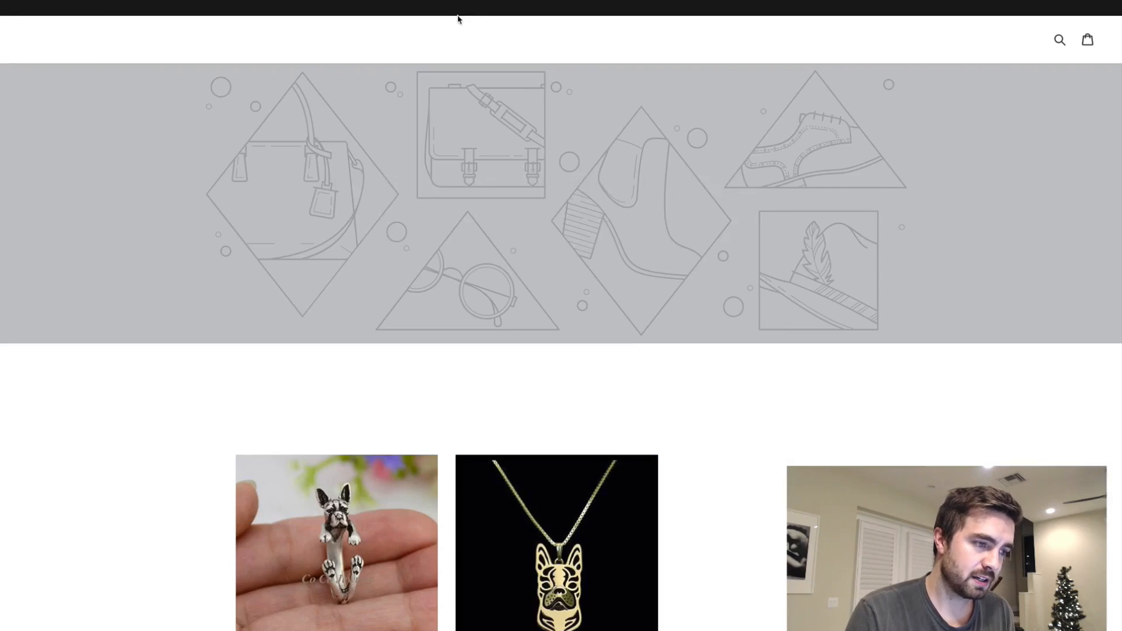
{"action": "scroll", "coordinate": [556, 193], "scroll_direction": "down", "scroll_amount": 4}
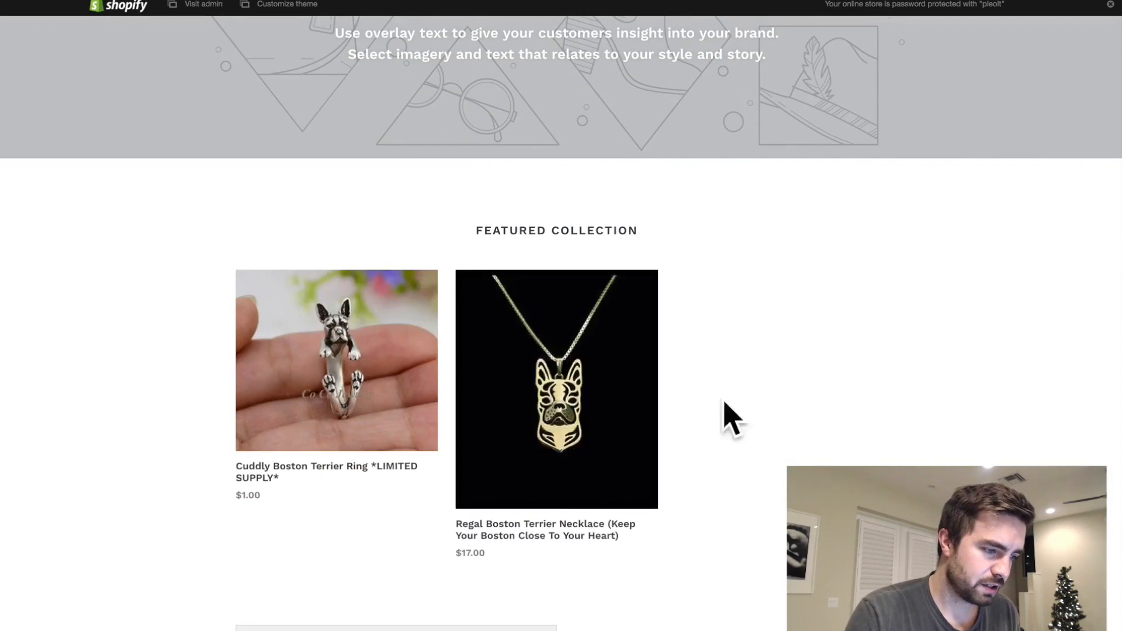
{"action": "left_click", "coordinate": [743, 1]}
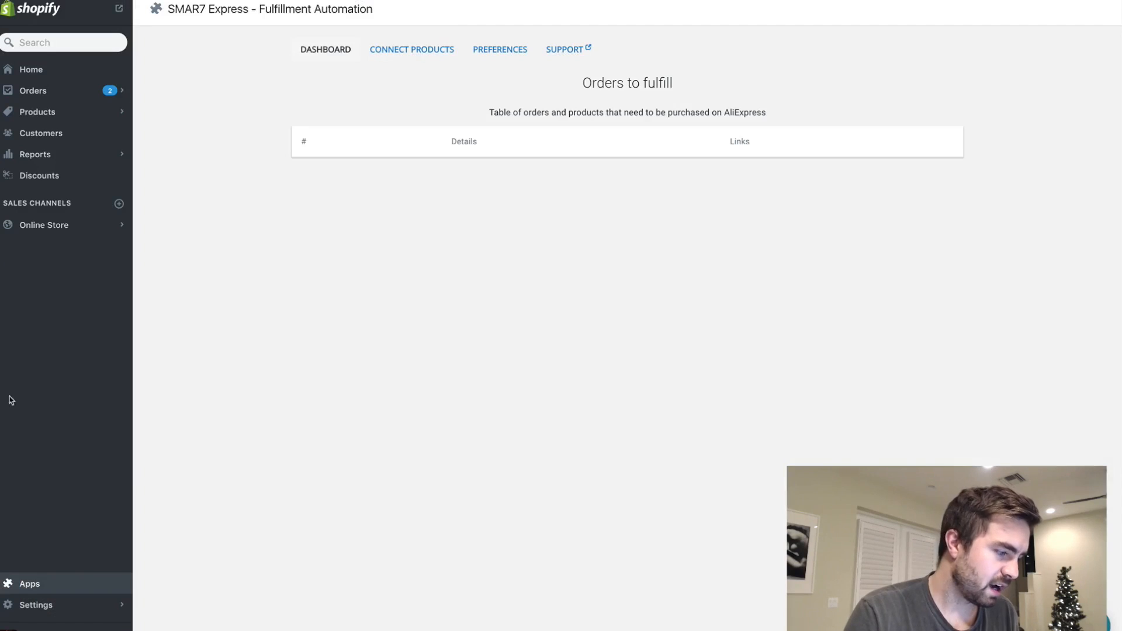
- Leave the fulfillment dashboard and open the Canva website at canva.com
{"action": "left_click", "coordinate": [30, 586]}
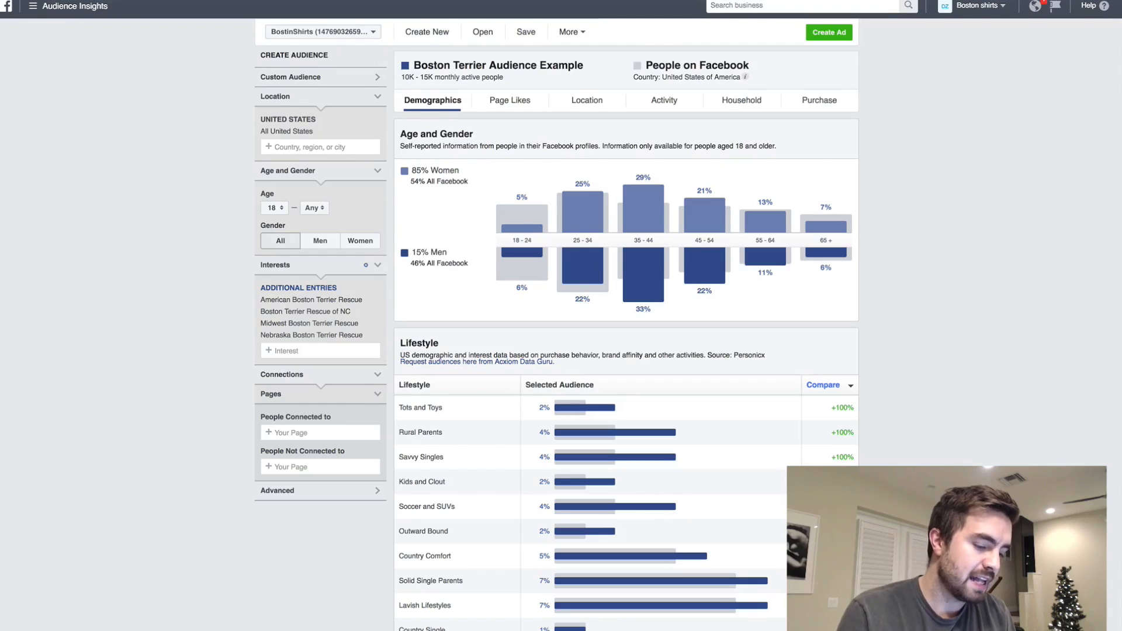
{"action": "type", "text": "canva.com"}
{"action": "key", "text": "Return"}
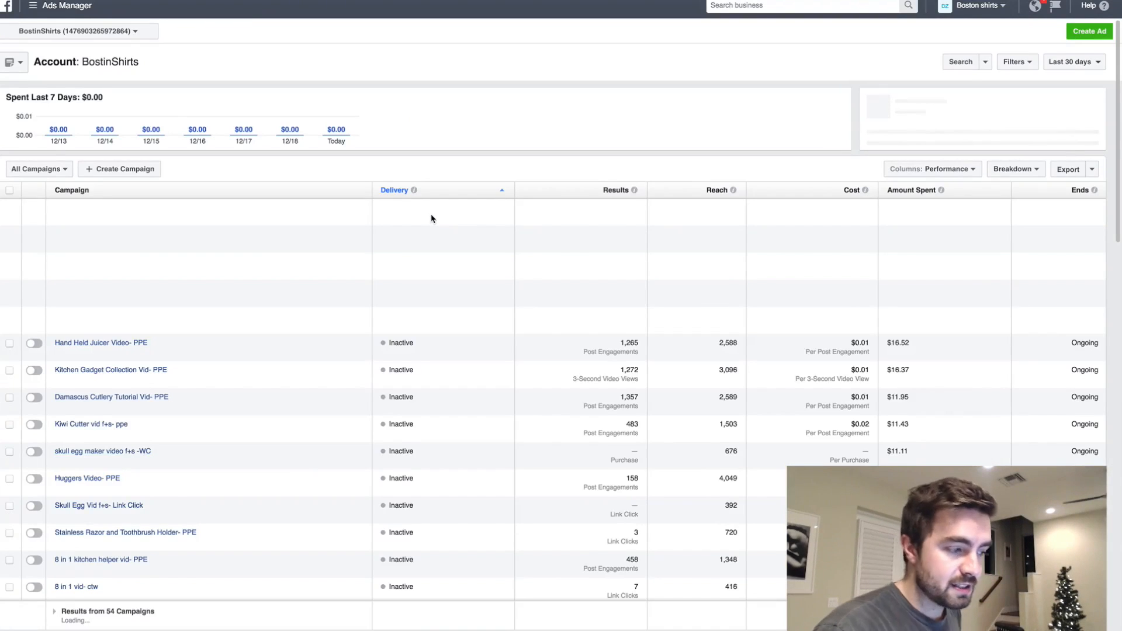
- In Facebook Ads Manager, create and name a campaign with the objective "Send people to a destination on or off Facebook" and continue to the ad set
{"action": "left_click", "coordinate": [1086, 34]}
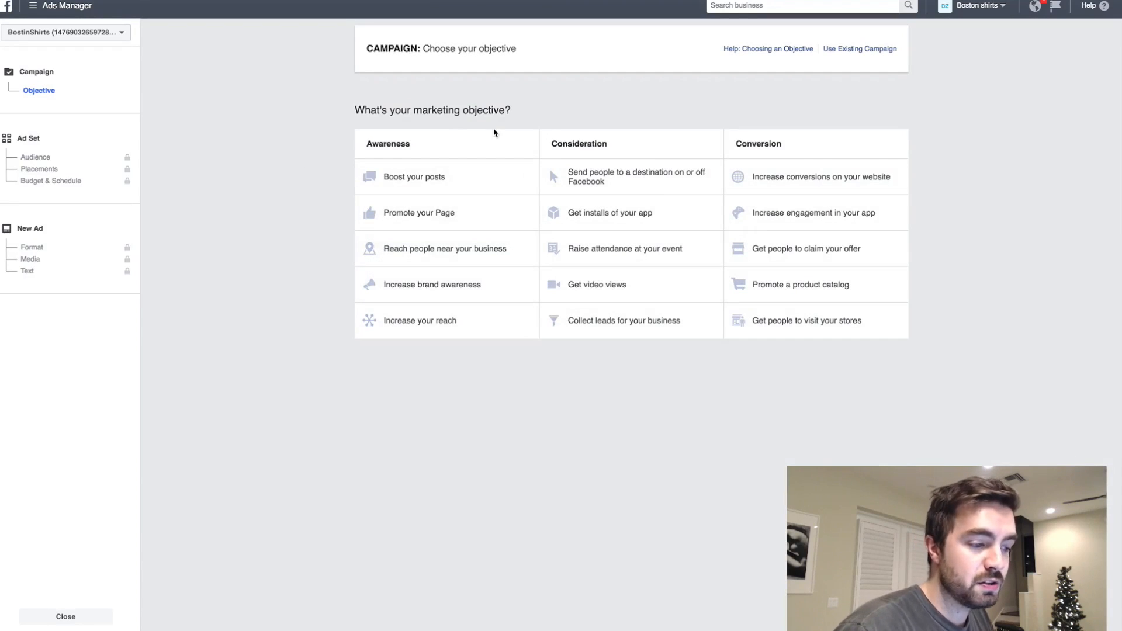
{"action": "left_click", "coordinate": [620, 185]}
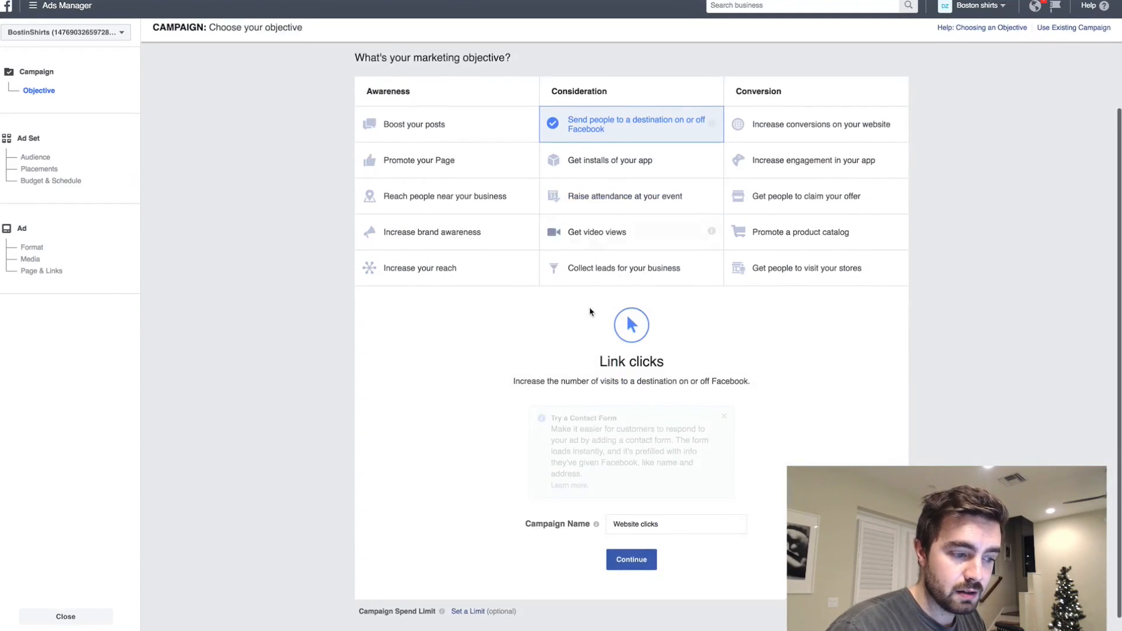
{"action": "left_click", "coordinate": [691, 526]}
{"action": "type", "text": "Bo"}
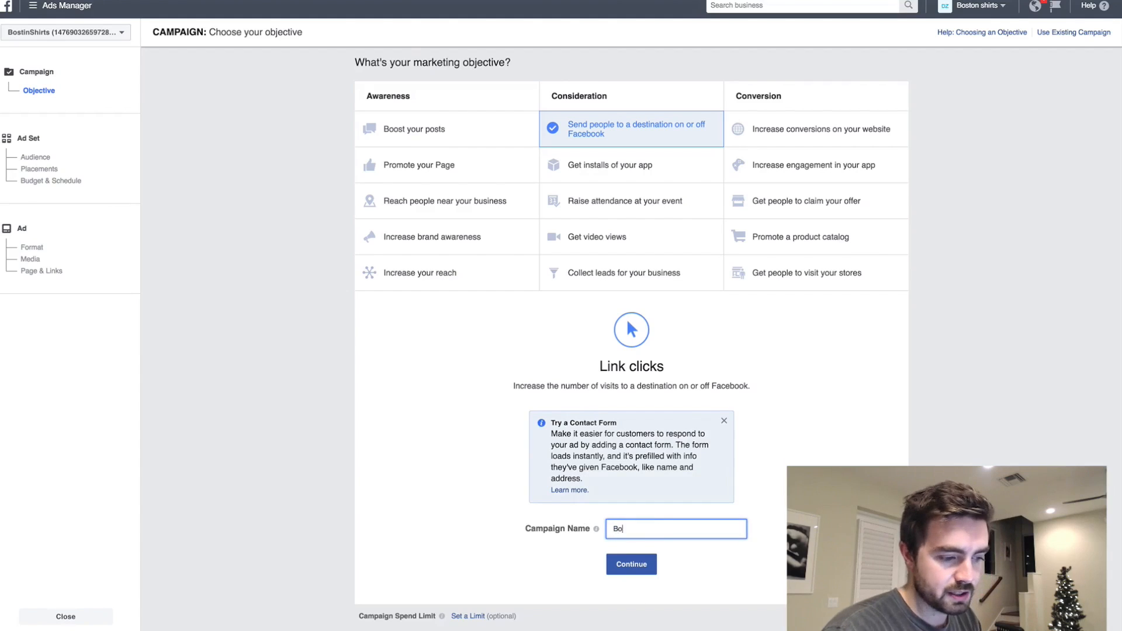
{"action": "left_click", "coordinate": [637, 568]}
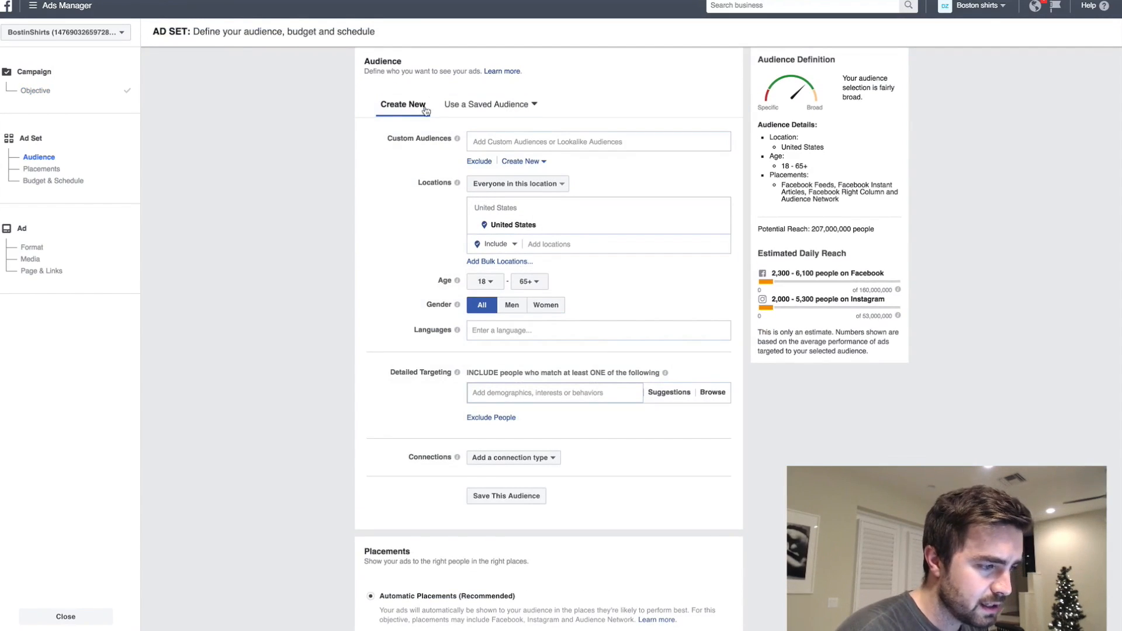
- Apply the saved audience "Boston Terrier Audience Example" to the ad set
{"action": "left_click", "coordinate": [484, 108]}
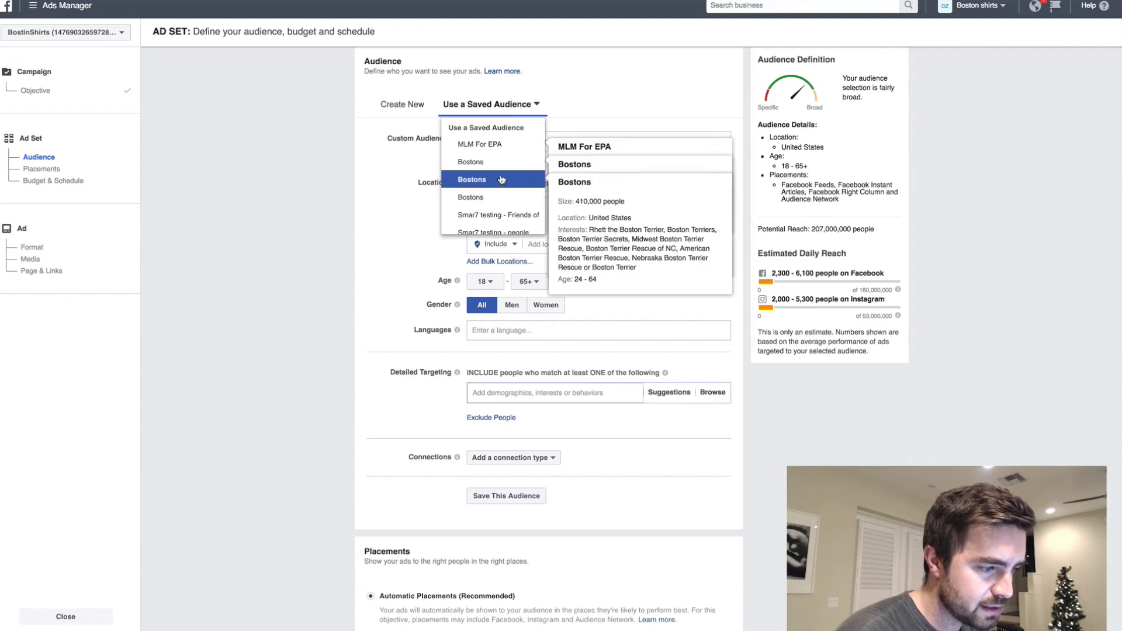
{"action": "scroll", "coordinate": [501, 178], "scroll_direction": "down", "scroll_amount": 3}
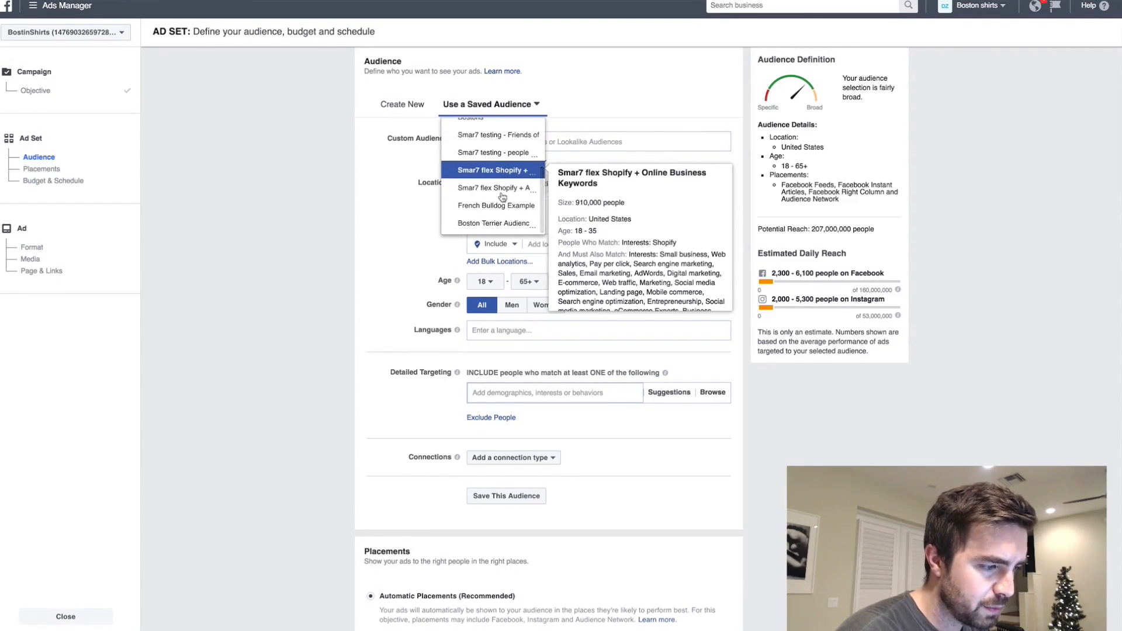
{"action": "left_click", "coordinate": [506, 228]}
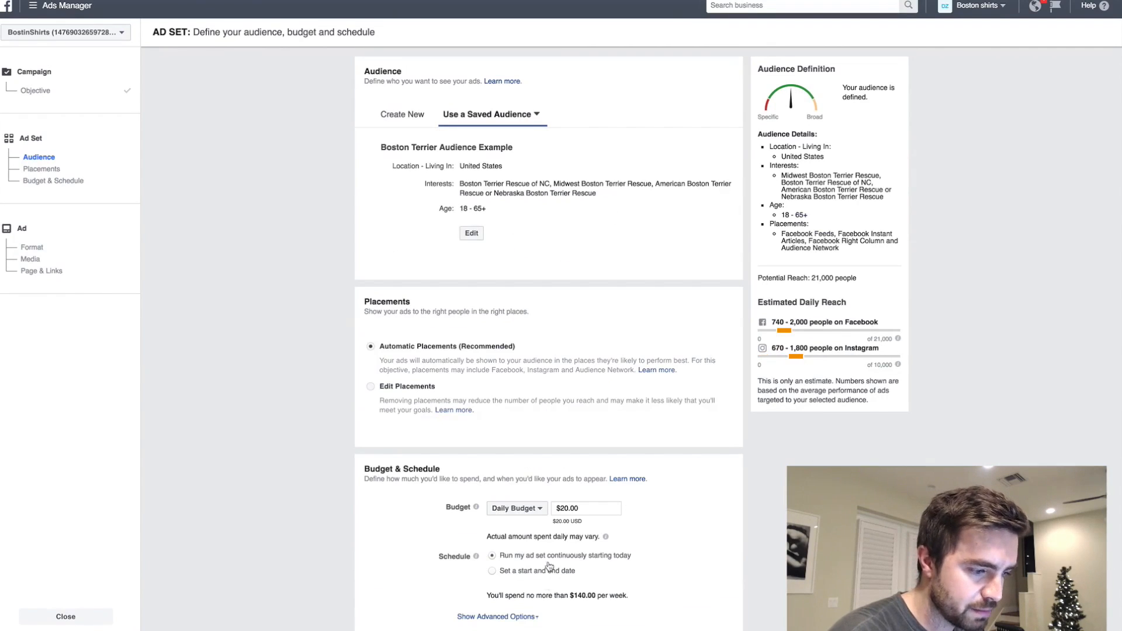
- Set the ad set's daily budget to $5.00, keep automatic placements and the continuous schedule, and continue to the ad setup
{"action": "left_click", "coordinate": [562, 509]}
{"action": "type", "text": "5"}
{"action": "left_click", "coordinate": [738, 401]}
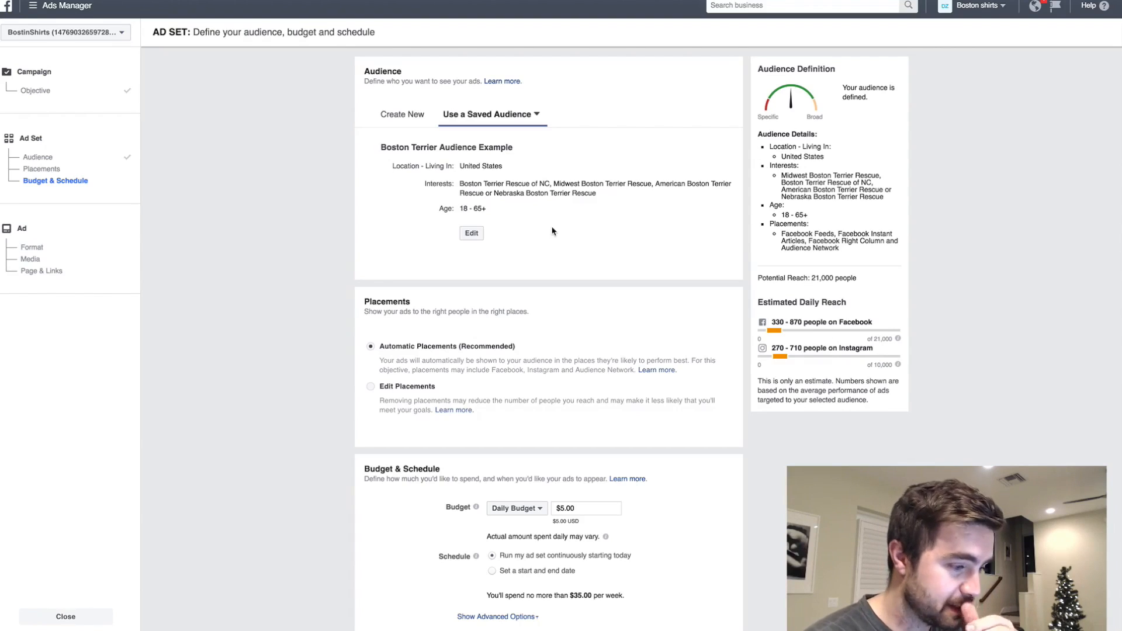
{"action": "scroll", "coordinate": [552, 231], "scroll_direction": "up", "scroll_amount": 2}
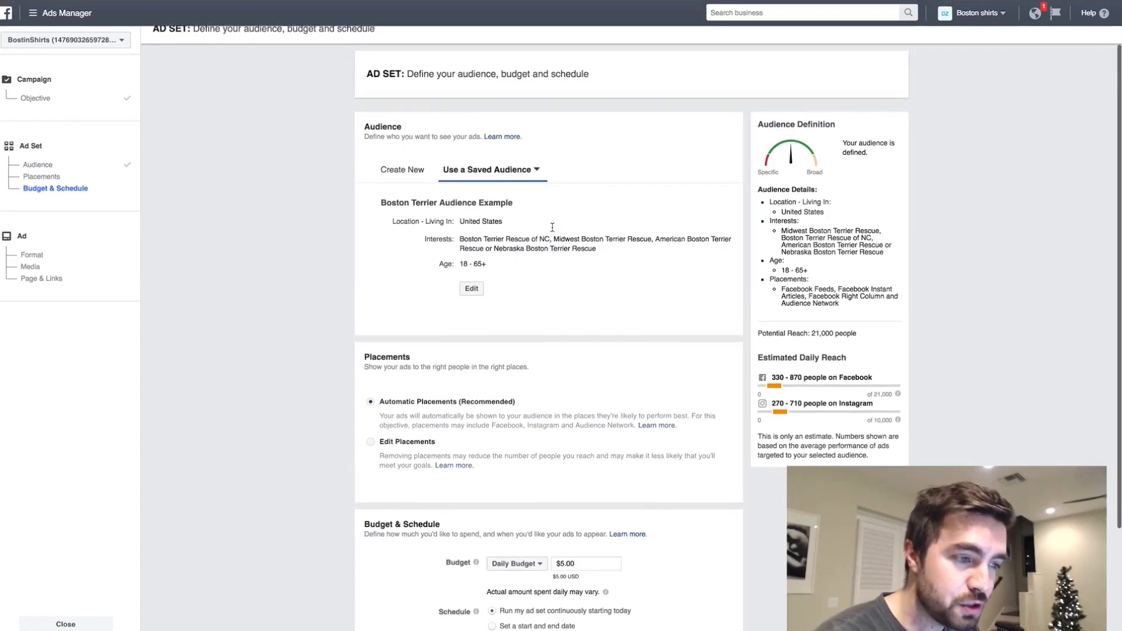
{"action": "scroll", "coordinate": [579, 125], "scroll_direction": "down", "scroll_amount": 1}
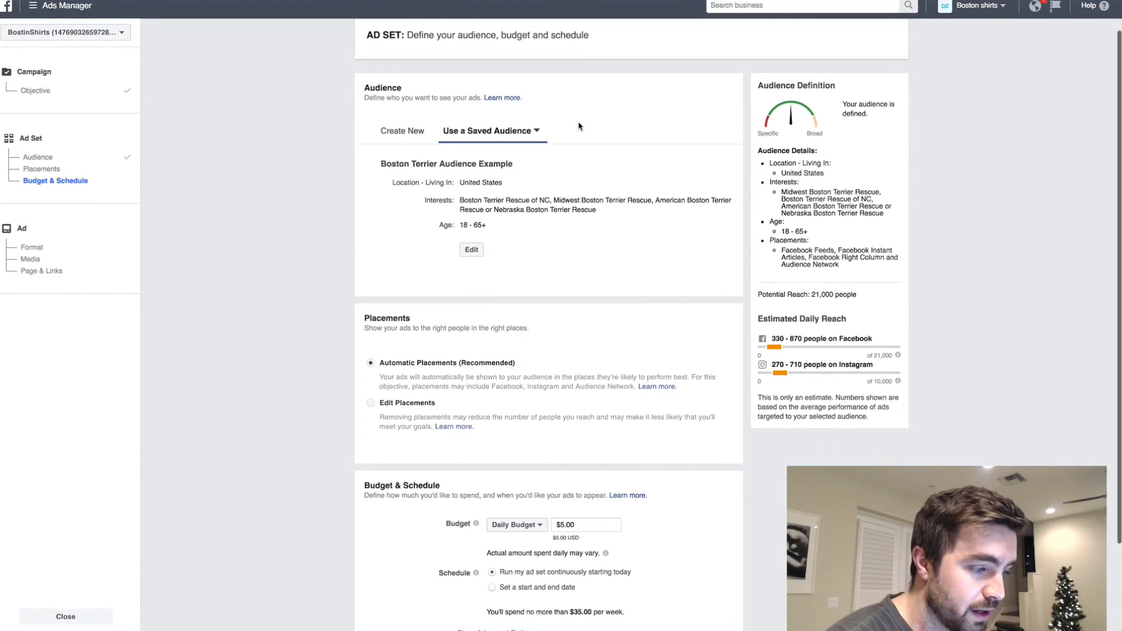
{"action": "scroll", "coordinate": [475, 186], "scroll_direction": "down", "scroll_amount": 5}
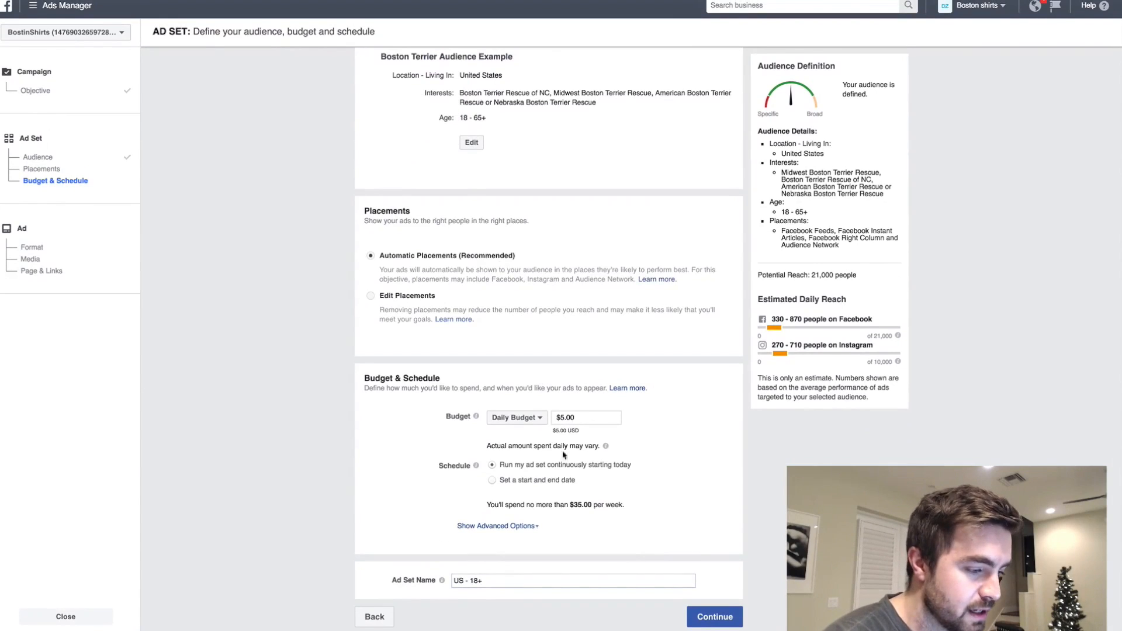
{"action": "left_click", "coordinate": [714, 617]}
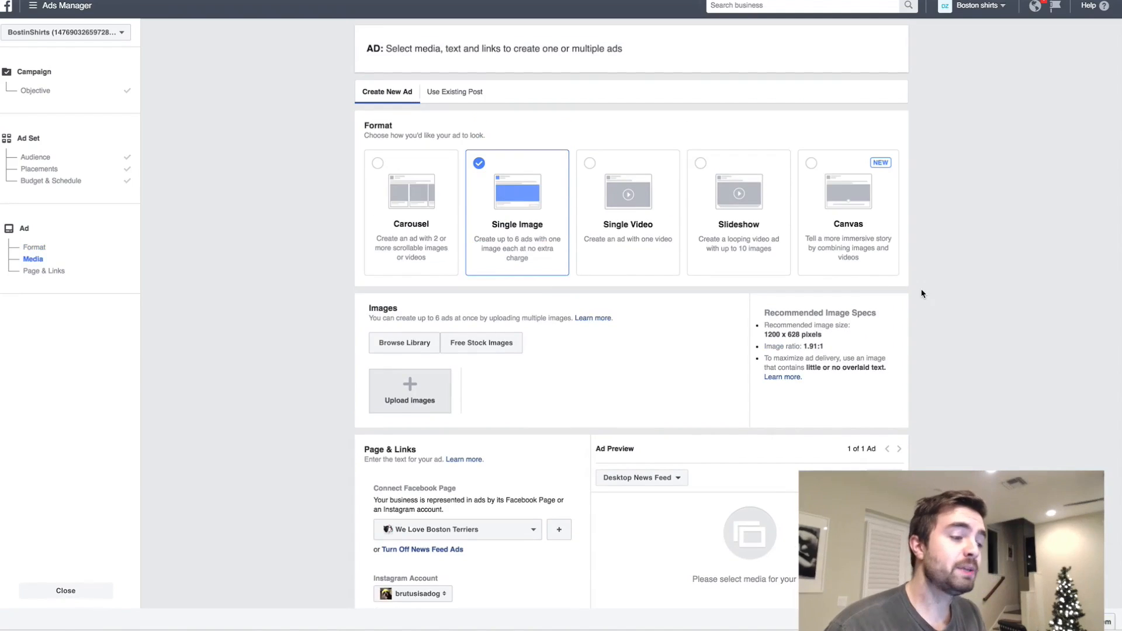
- Upload the 1200 x 628 "Love Your Boston?" necklace image as the single-image ad's media
{"action": "scroll", "coordinate": [922, 293], "scroll_direction": "down", "scroll_amount": 2}
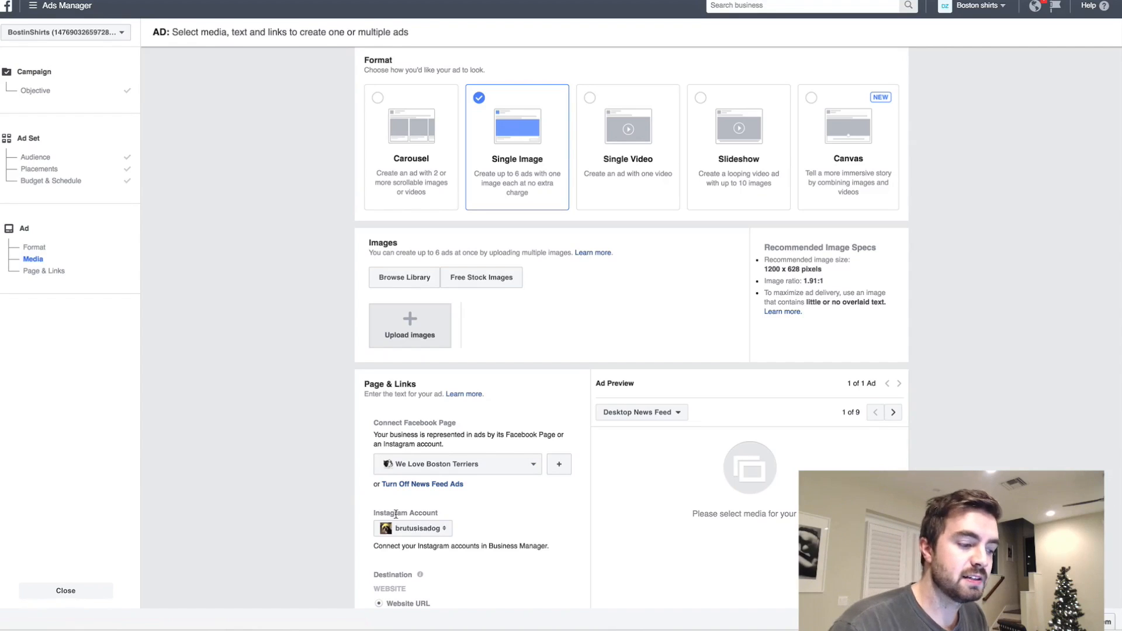
{"action": "scroll", "coordinate": [427, 508], "scroll_direction": "down", "scroll_amount": 2}
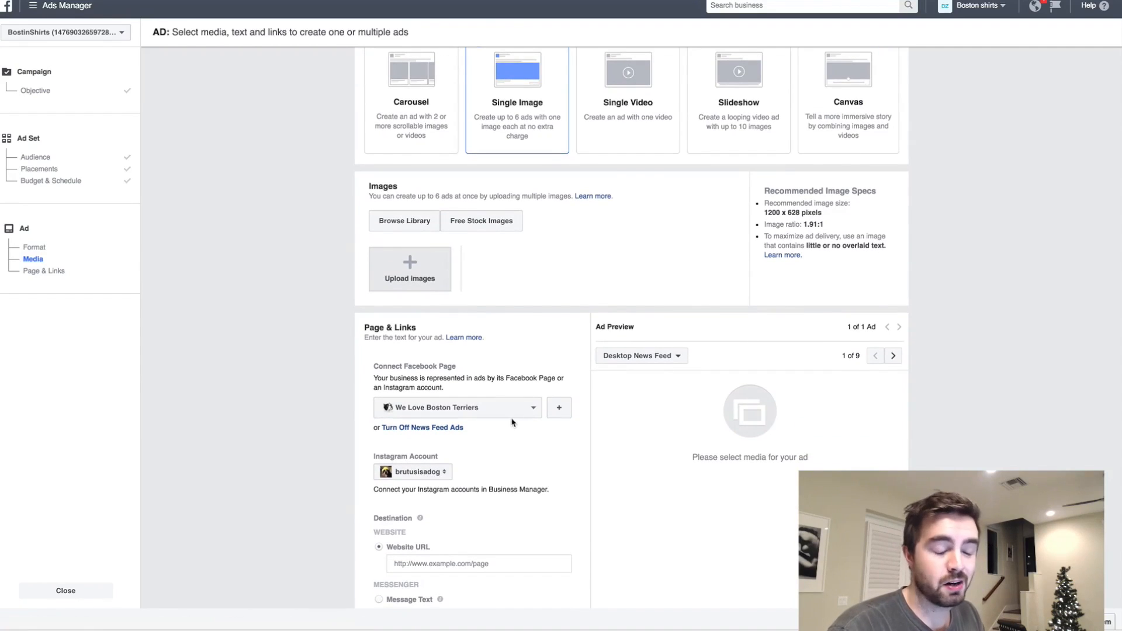
{"action": "scroll", "coordinate": [500, 412], "scroll_direction": "up", "scroll_amount": 2}
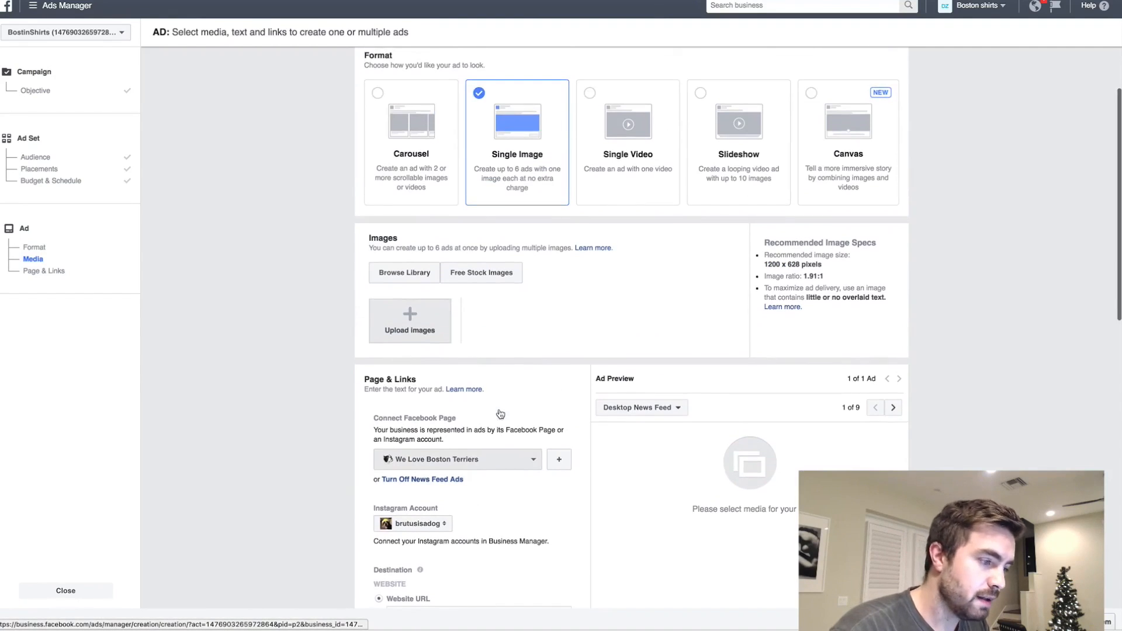
{"action": "left_click", "coordinate": [412, 321]}
{"action": "left_click", "coordinate": [715, 613]}
{"action": "left_click_drag", "start_coordinate": [714, 584], "coordinate": [692, 90]}
{"action": "left_click", "coordinate": [741, 197]}
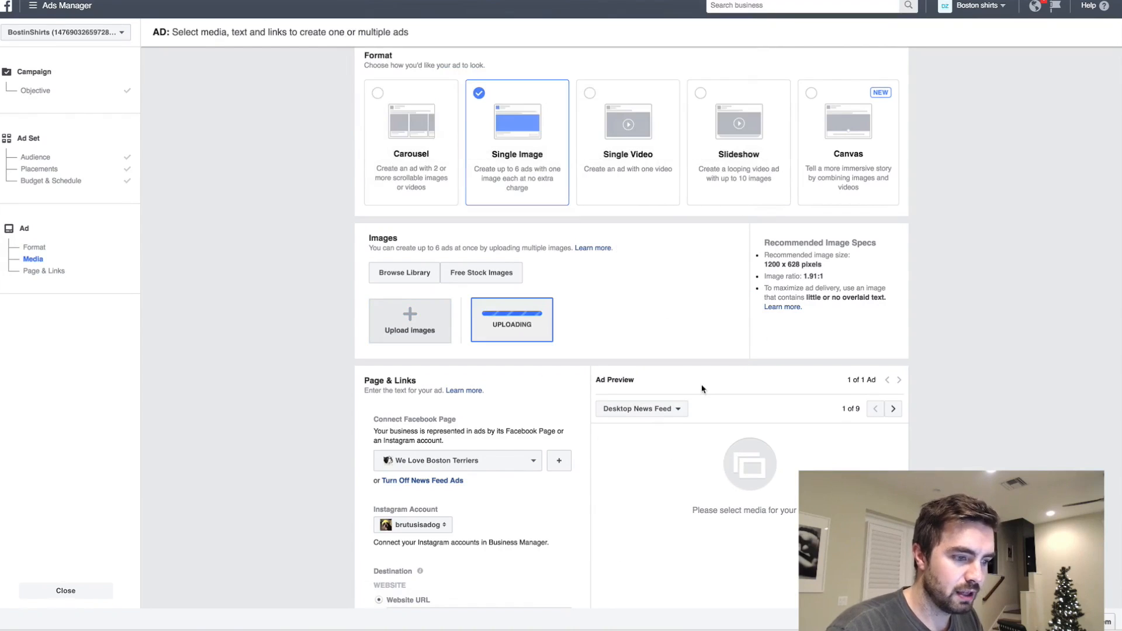
- Paste the dog pendant product page link from bostonterrierlovers.myshopify.com as the ad's destination website URL
{"action": "scroll", "coordinate": [702, 388], "scroll_direction": "down", "scroll_amount": 1}
{"action": "scroll", "coordinate": [702, 389], "scroll_direction": "down", "scroll_amount": 1}
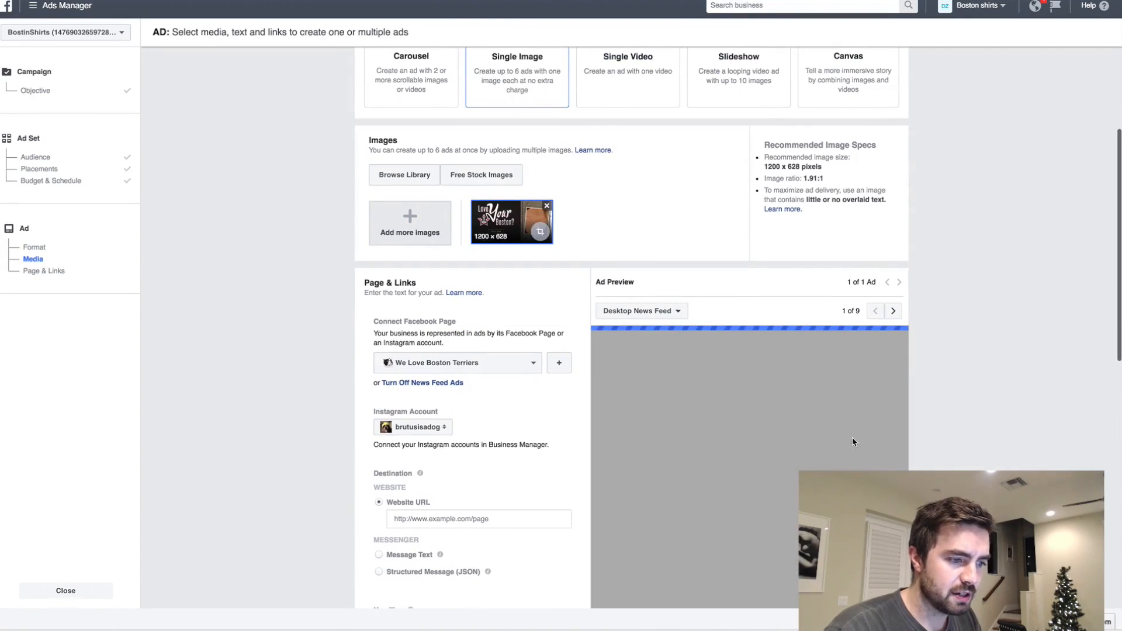
{"action": "scroll", "coordinate": [855, 443], "scroll_direction": "down", "scroll_amount": 1}
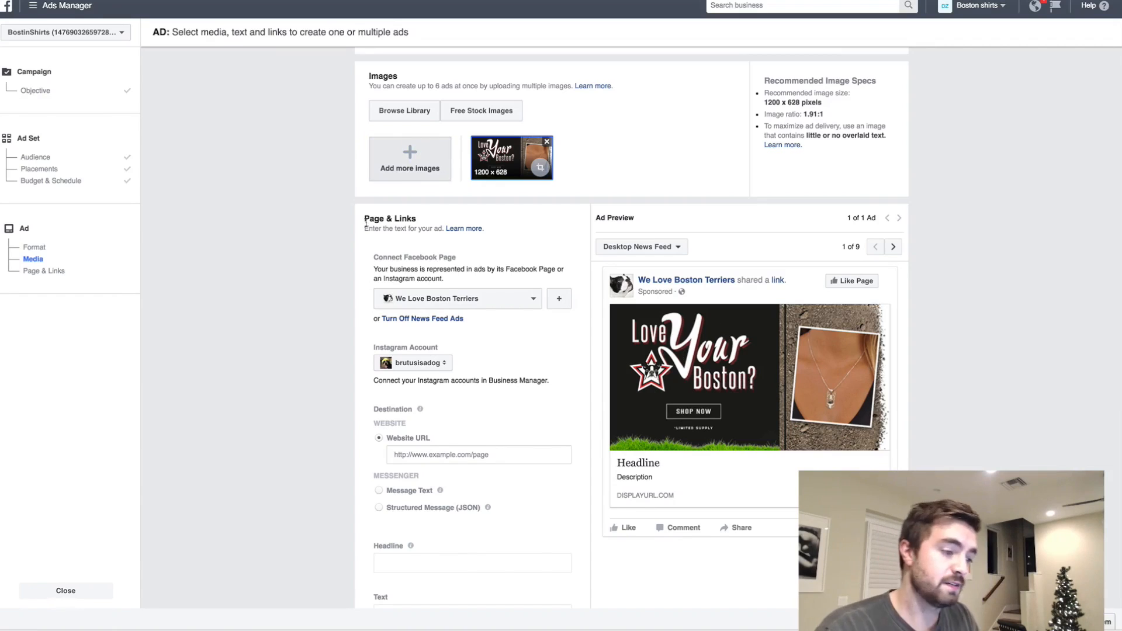
{"action": "left_click", "coordinate": [466, 454]}
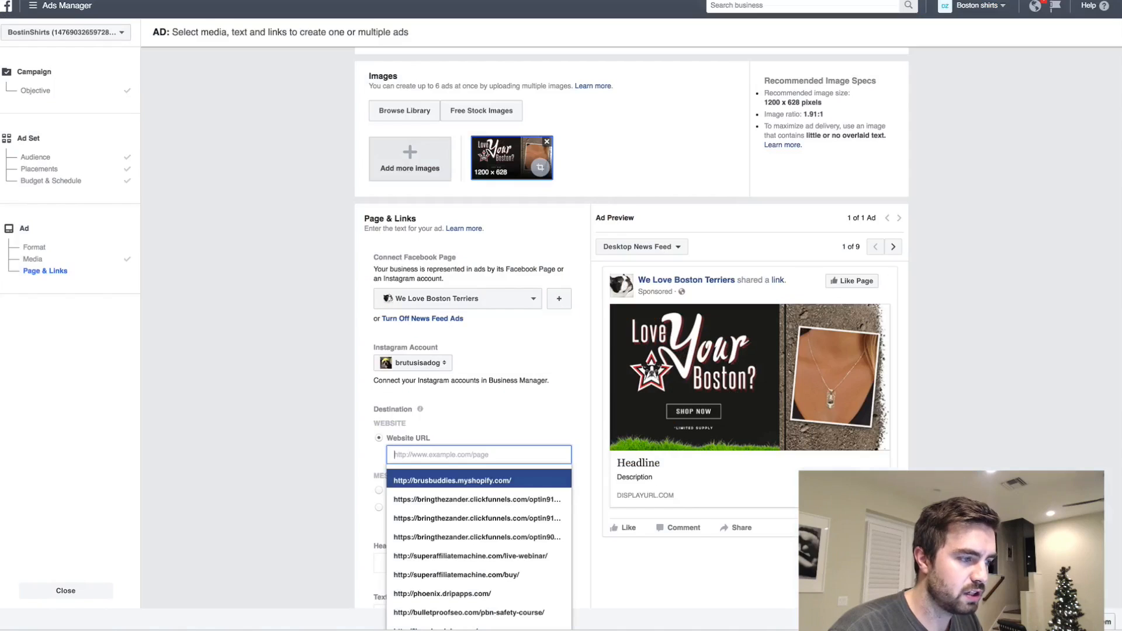
{"action": "key", "text": "ctrl+v"}
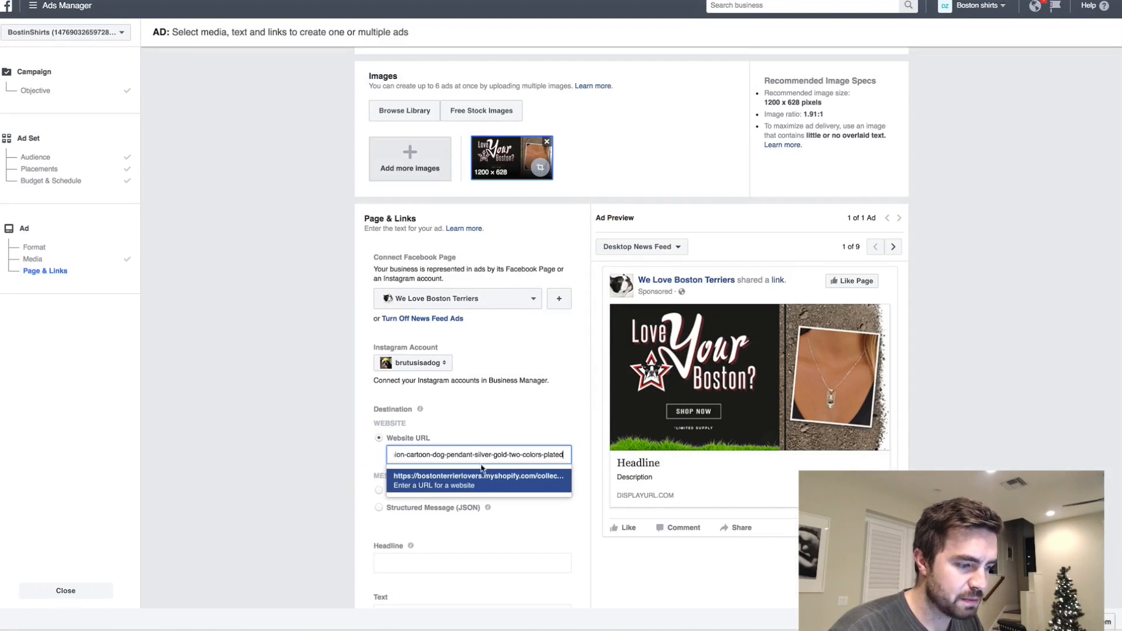
{"action": "left_click", "coordinate": [304, 443]}
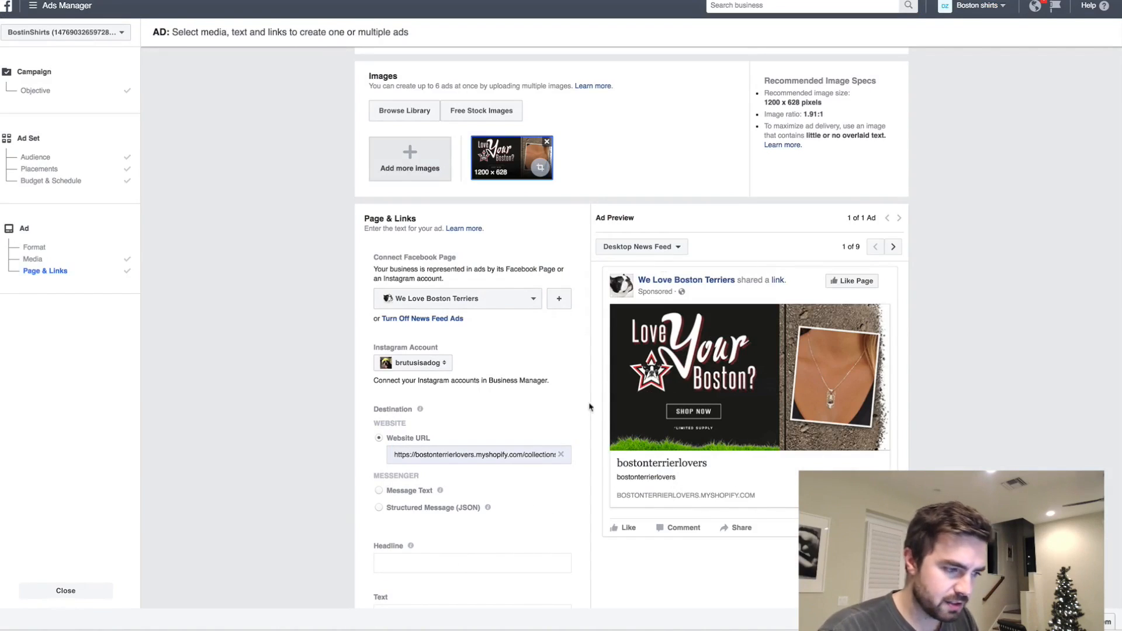
- Set the ad headline to "Beautiful Boston Terrier Necklace (Limited Supply)"
{"action": "scroll", "coordinate": [548, 464], "scroll_direction": "down", "scroll_amount": 3}
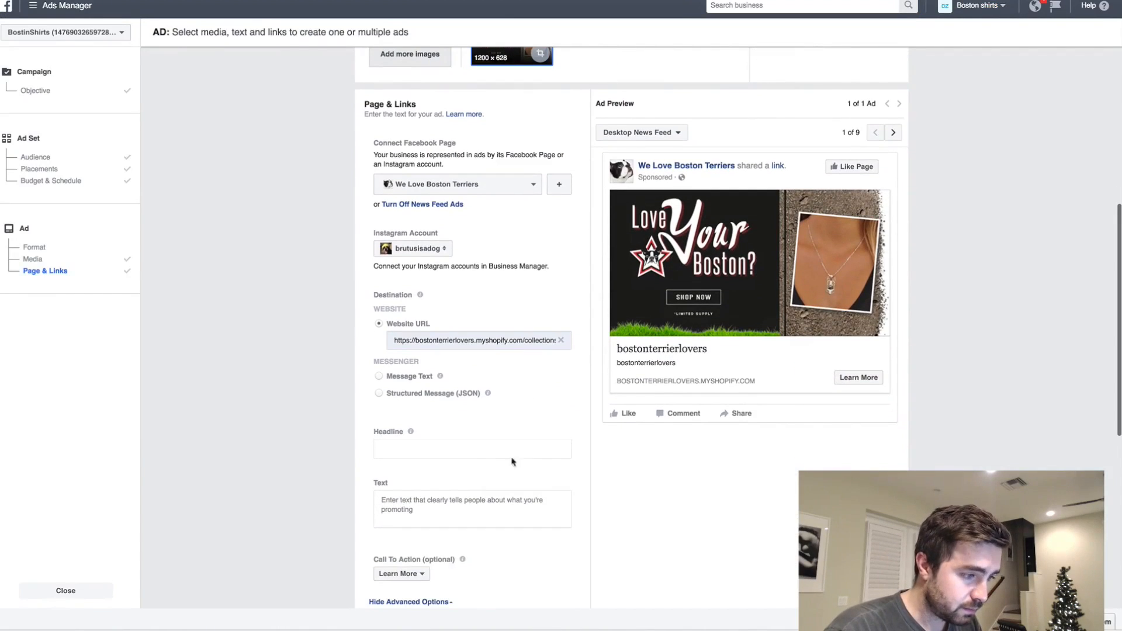
{"action": "left_click", "coordinate": [509, 446]}
{"action": "scroll", "coordinate": [529, 447], "scroll_direction": "down", "scroll_amount": 1}
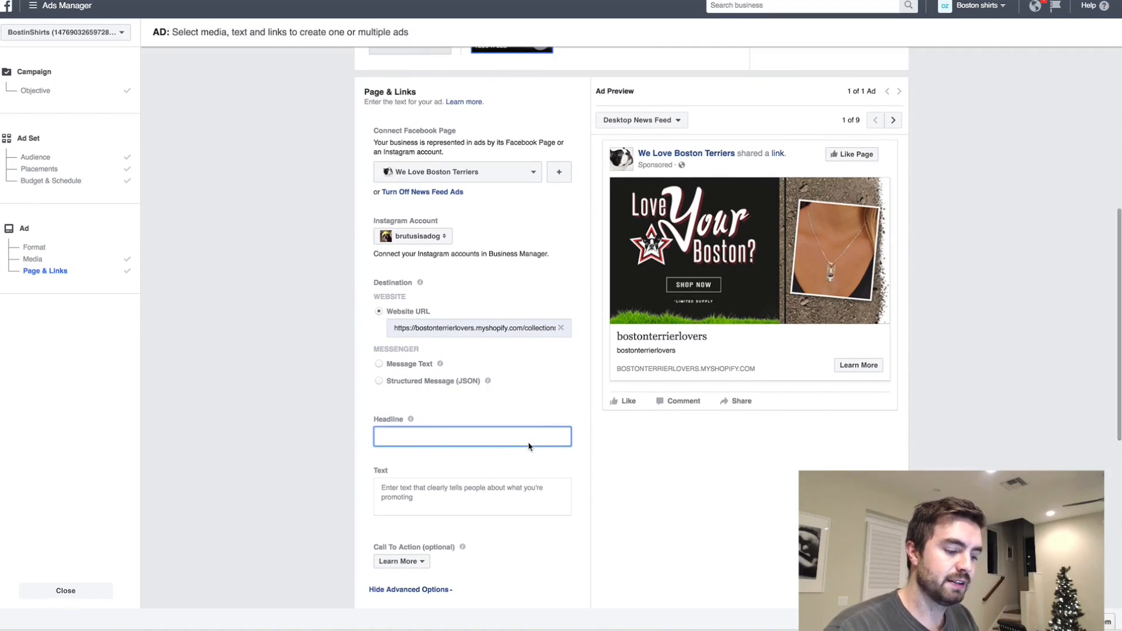
{"action": "type", "text": "Beautiful Boston Terrier Necklace )"}
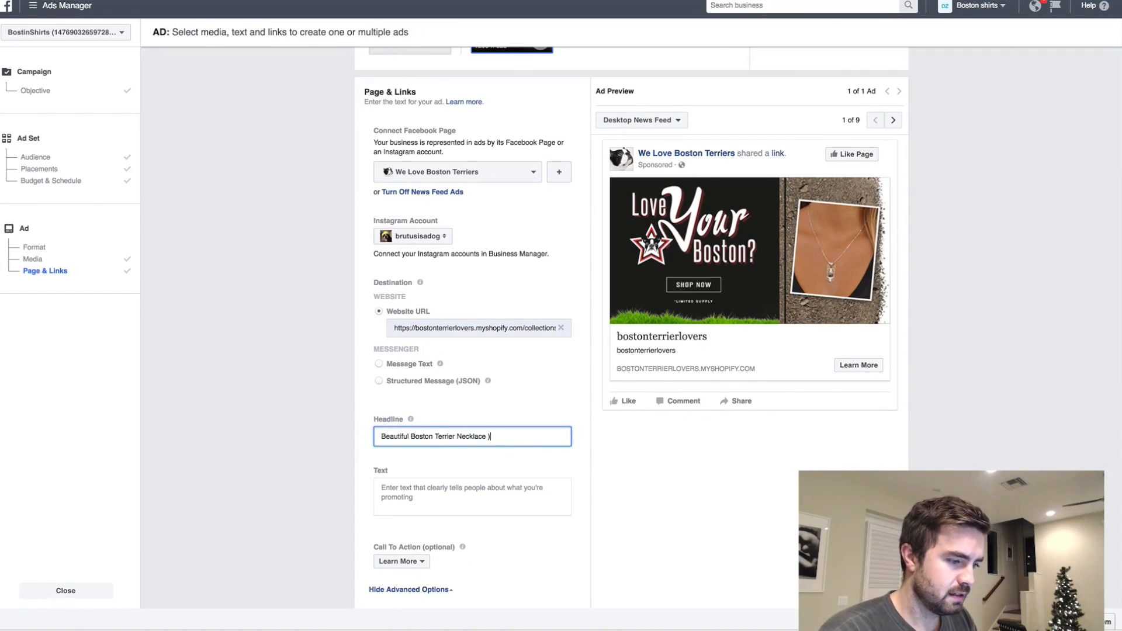
{"action": "type", "text": "Limited S"}
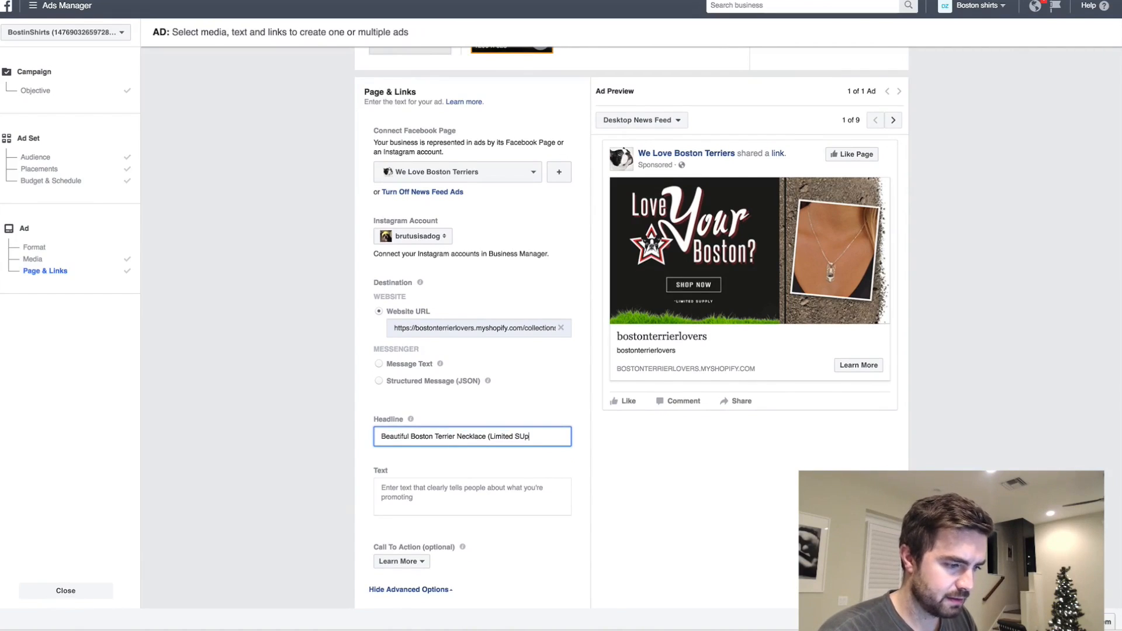
{"action": "type", "text": "upply)"}
- Begin the ad's body text with "Don't you love your Boston Terrier and want to take it everywhere with"
{"action": "left_click", "coordinate": [518, 489]}
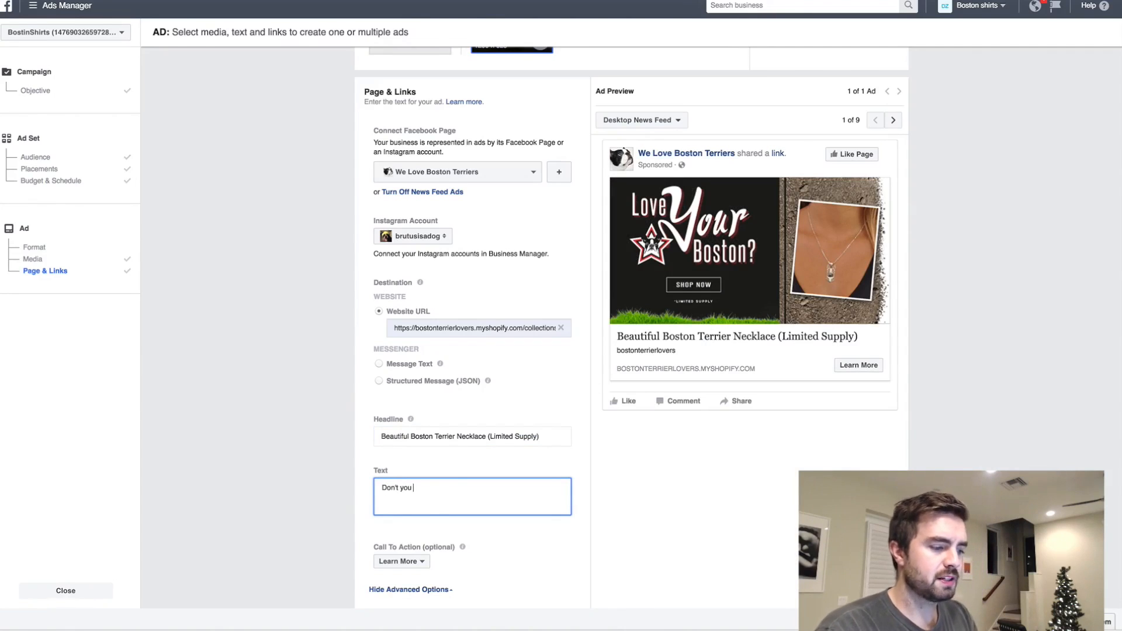
{"action": "type", "text": "Don't you love your b"}
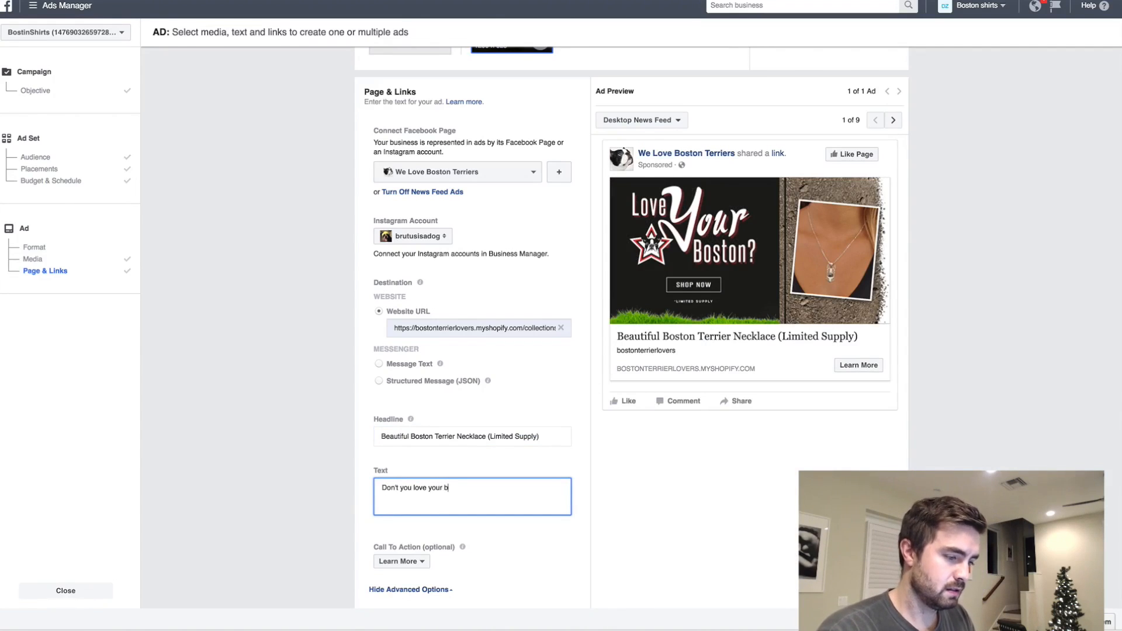
{"action": "type", "text": "oston Terrier and want to take it everywhere with you? N"}
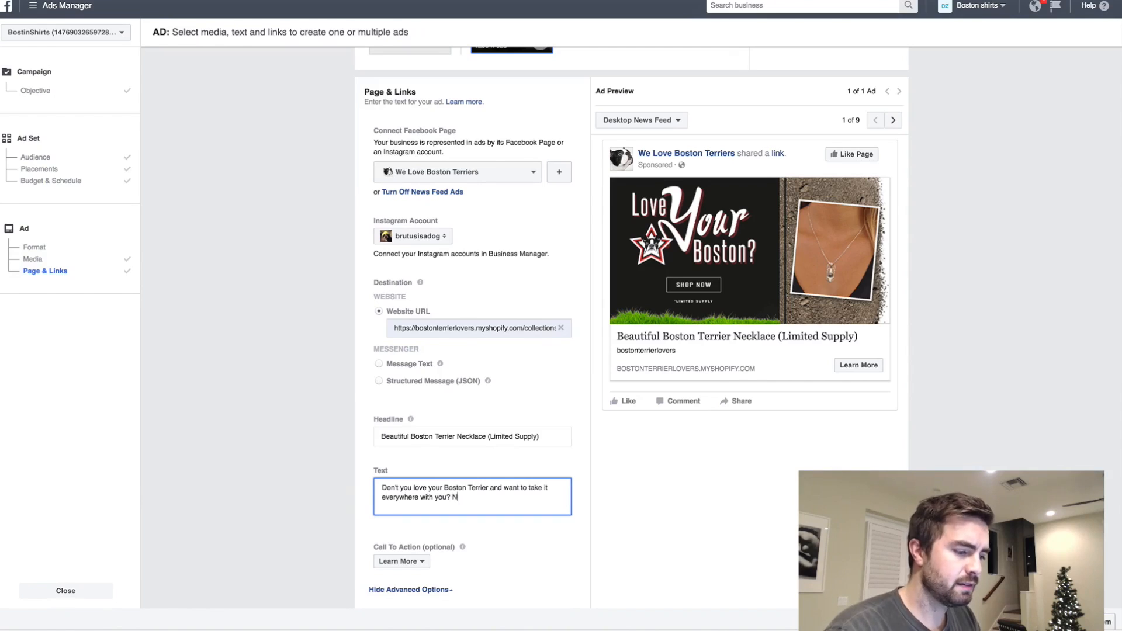
{"action": "type", "text": "ow you can, ke"}
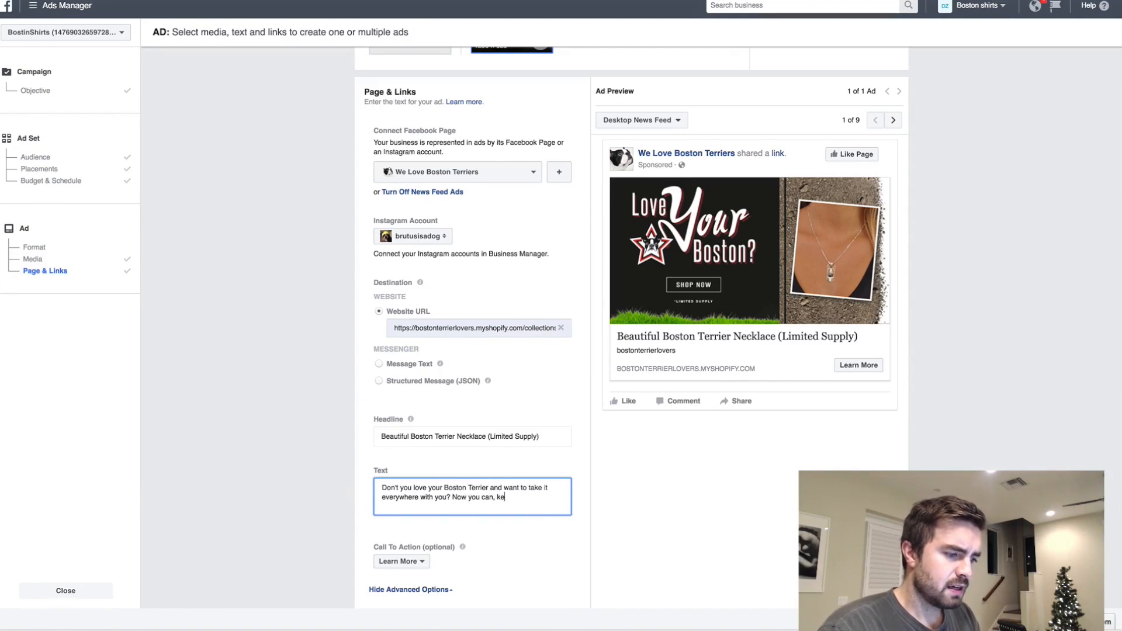
{"action": "type", "text": "ep your Boston C"}
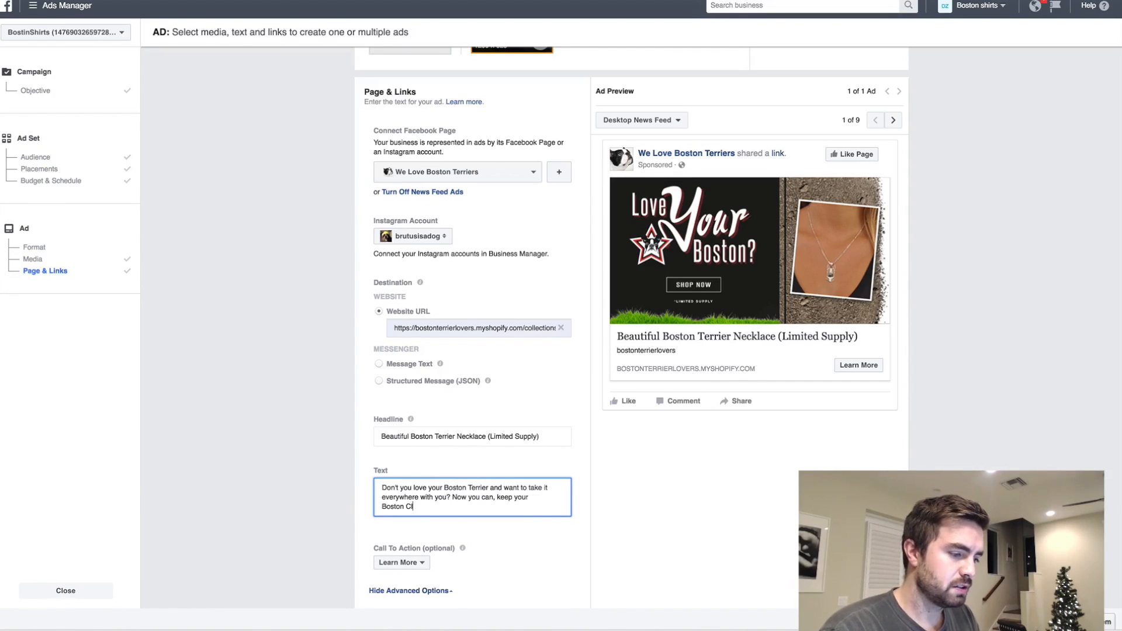
- Complete the ad text with "you? Now you can, keep your Boston Close to your heart at all times (LIMITED SUPPLY)"
{"action": "type", "text": "ur h"}
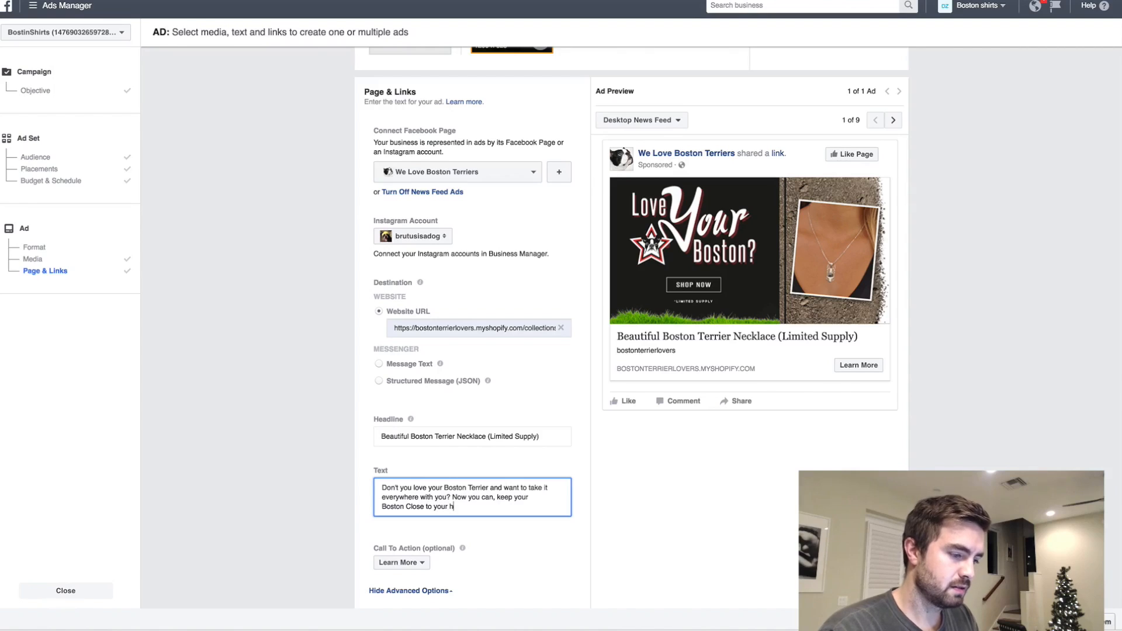
{"action": "type", "text": "eart at all times ("}
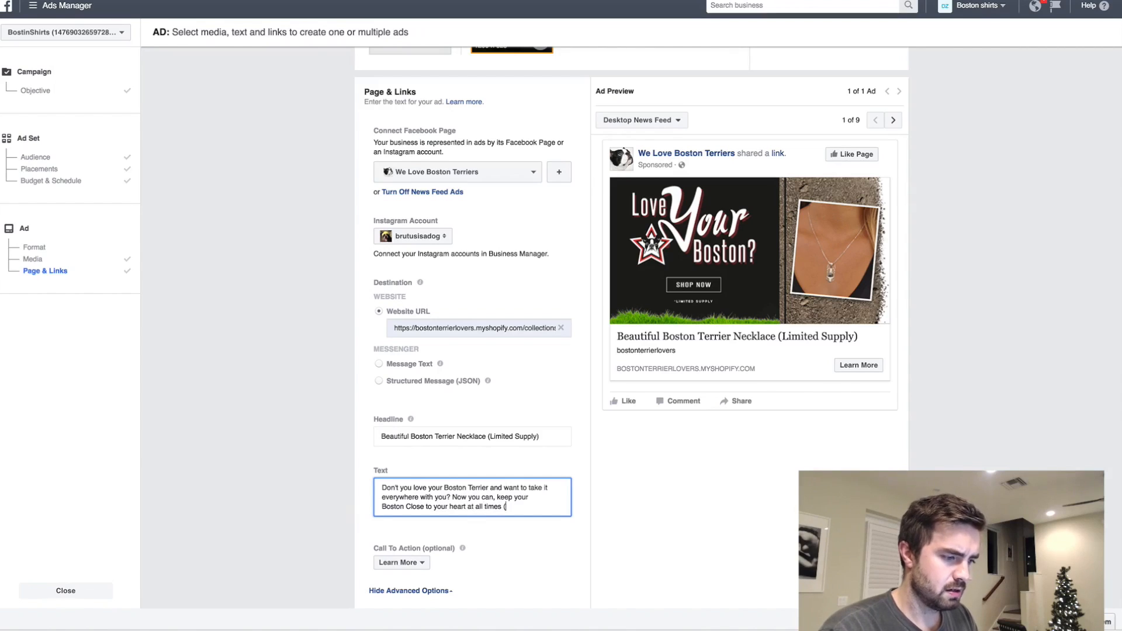
{"action": "type", "text": "LIMITED SUPPLY)"}
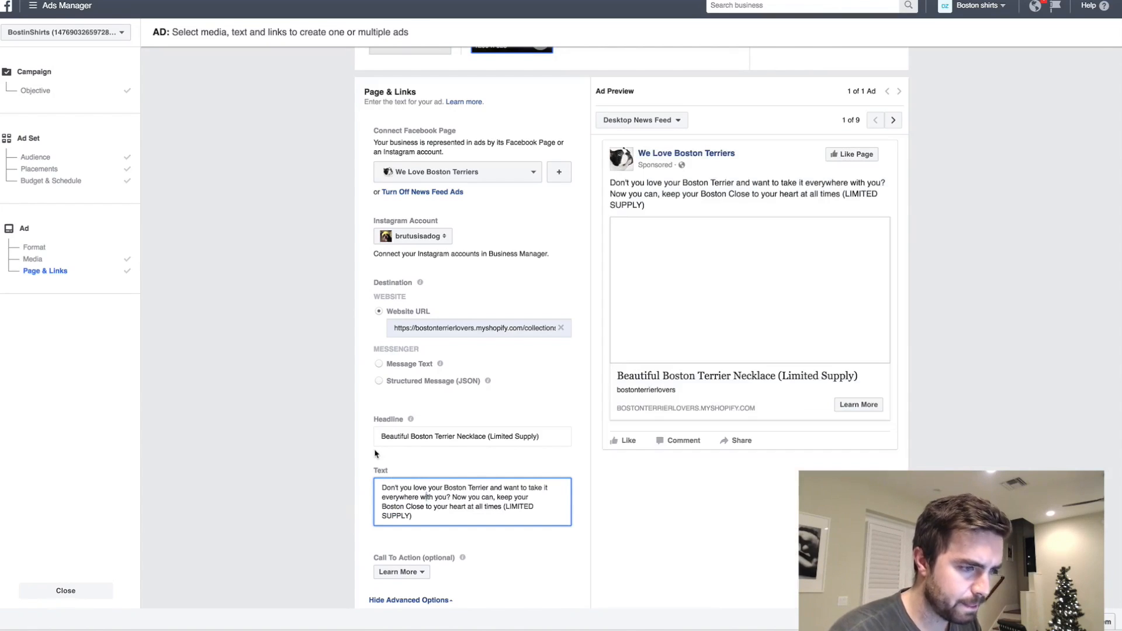
- Change the ad's call to action to Shop Now
{"action": "scroll", "coordinate": [295, 402], "scroll_direction": "down", "scroll_amount": 2}
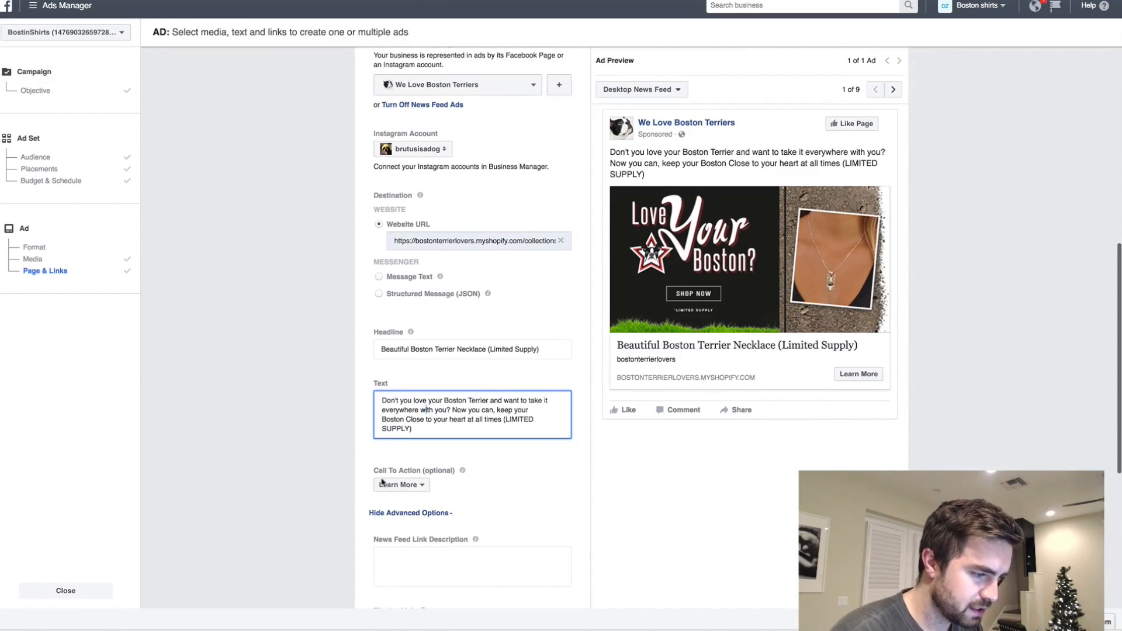
{"action": "left_click", "coordinate": [399, 496]}
{"action": "left_click", "coordinate": [406, 440]}
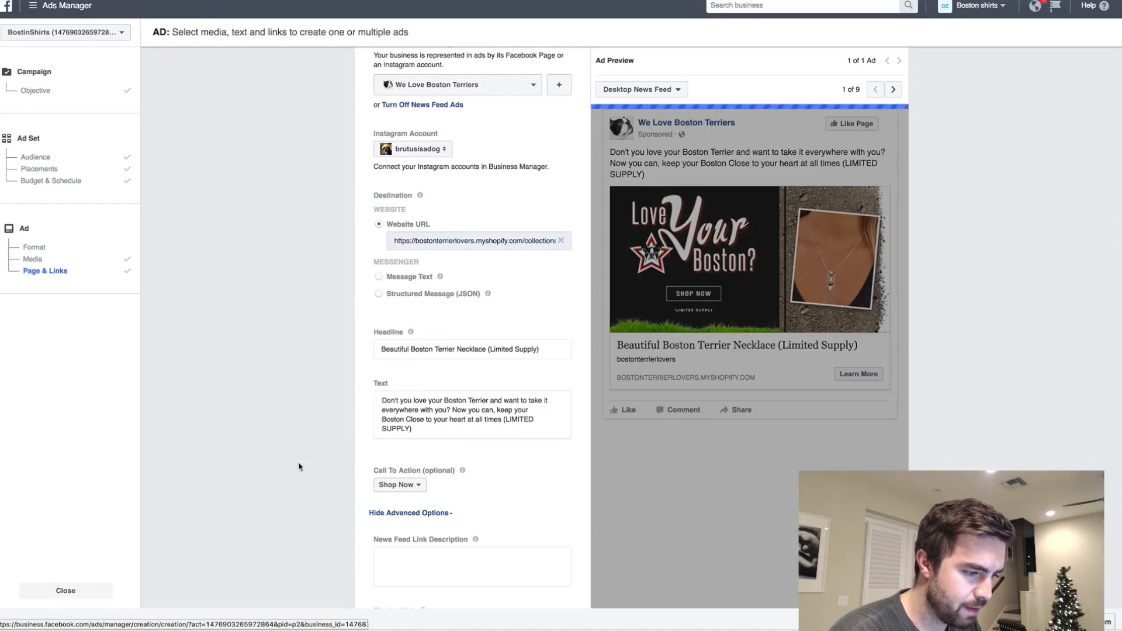
{"action": "scroll", "coordinate": [648, 428], "scroll_direction": "down", "scroll_amount": 5}
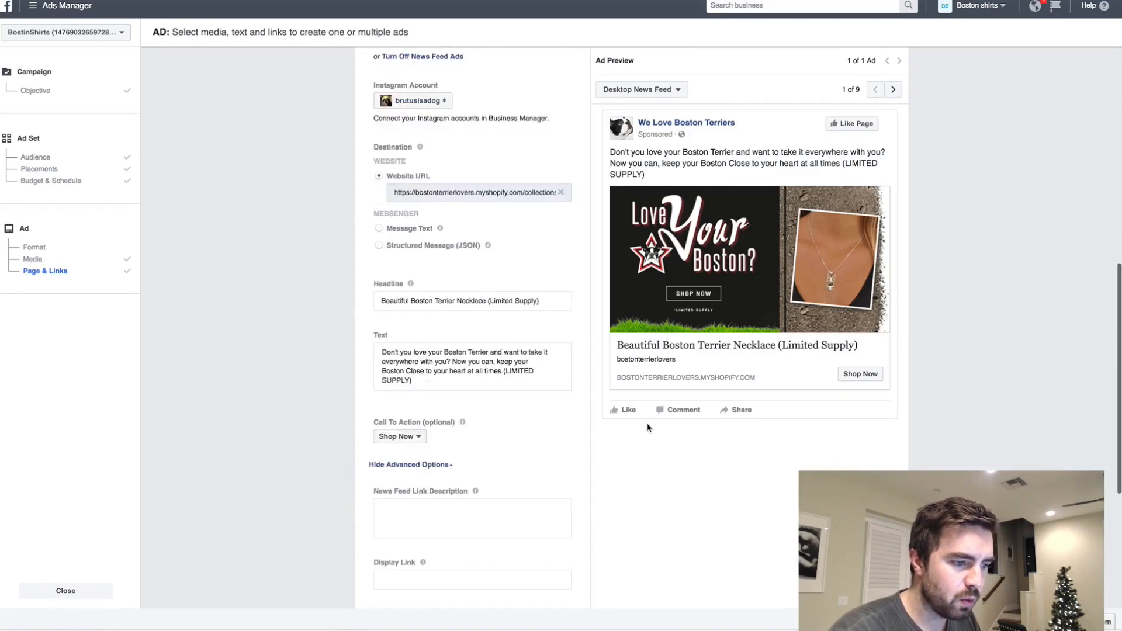
- Review the ad's format, image, text, preview and tracking options, and place the ad order
{"action": "scroll", "coordinate": [648, 428], "scroll_direction": "up", "scroll_amount": 10}
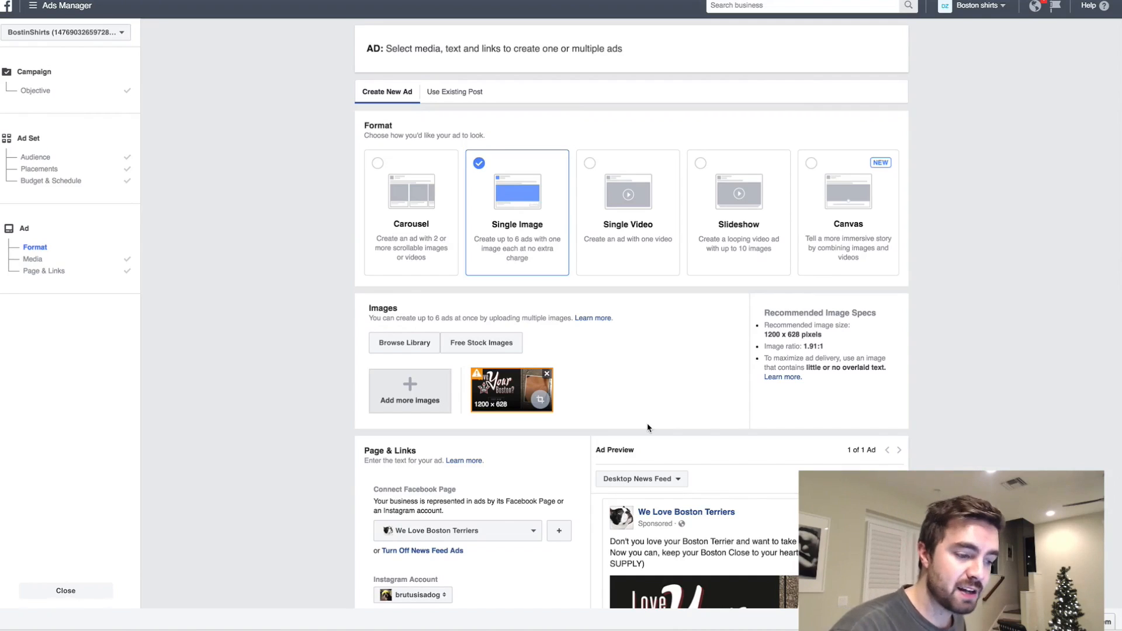
{"action": "scroll", "coordinate": [648, 427], "scroll_direction": "down", "scroll_amount": 5}
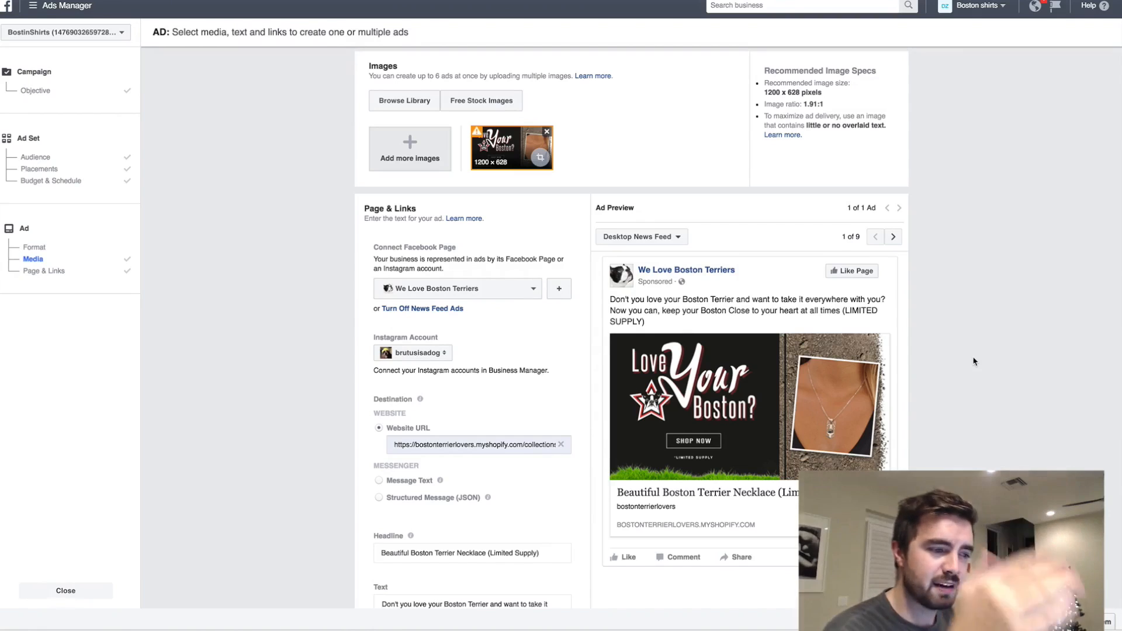
{"action": "scroll", "coordinate": [974, 362], "scroll_direction": "down", "scroll_amount": 7}
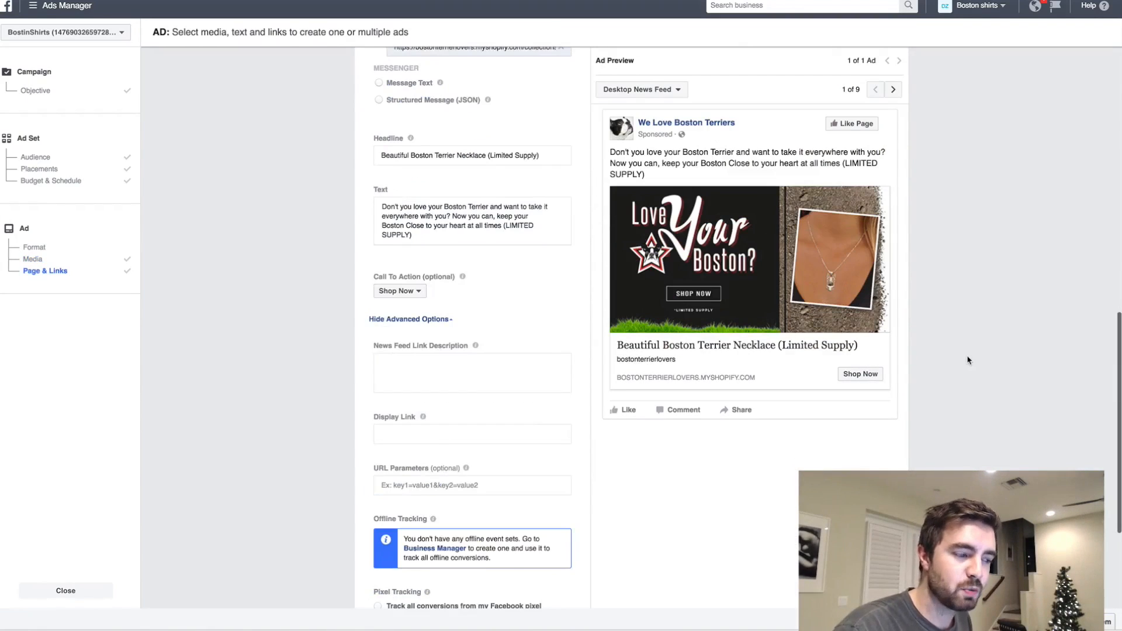
{"action": "scroll", "coordinate": [968, 360], "scroll_direction": "down", "scroll_amount": 3}
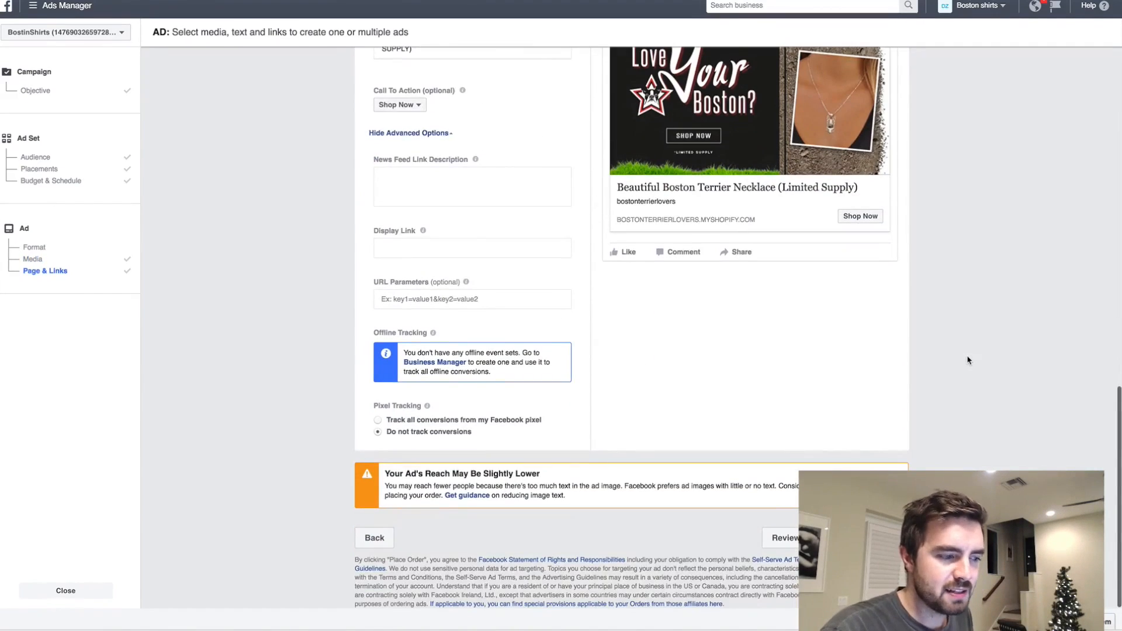
{"action": "left_click", "coordinate": [875, 538]}
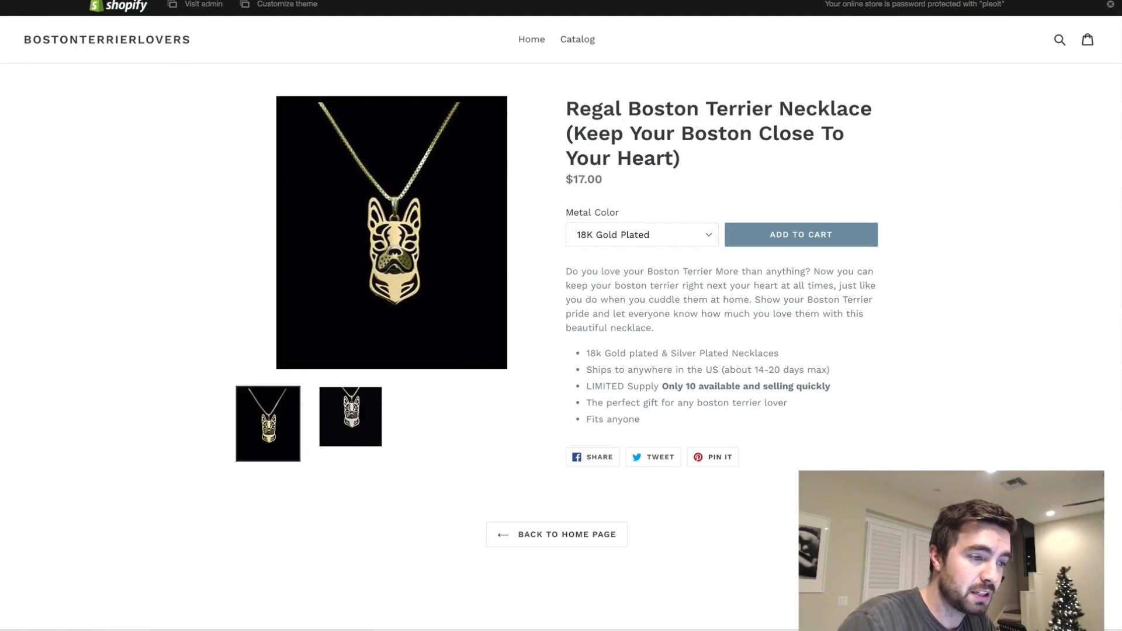
- On the storefront, add the 18K Gold Plated Regal Boston Terrier Necklace to the cart and proceed to checkout
{"action": "scroll", "coordinate": [779, 258], "scroll_direction": "up", "scroll_amount": 1}
{"action": "left_click", "coordinate": [779, 242]}
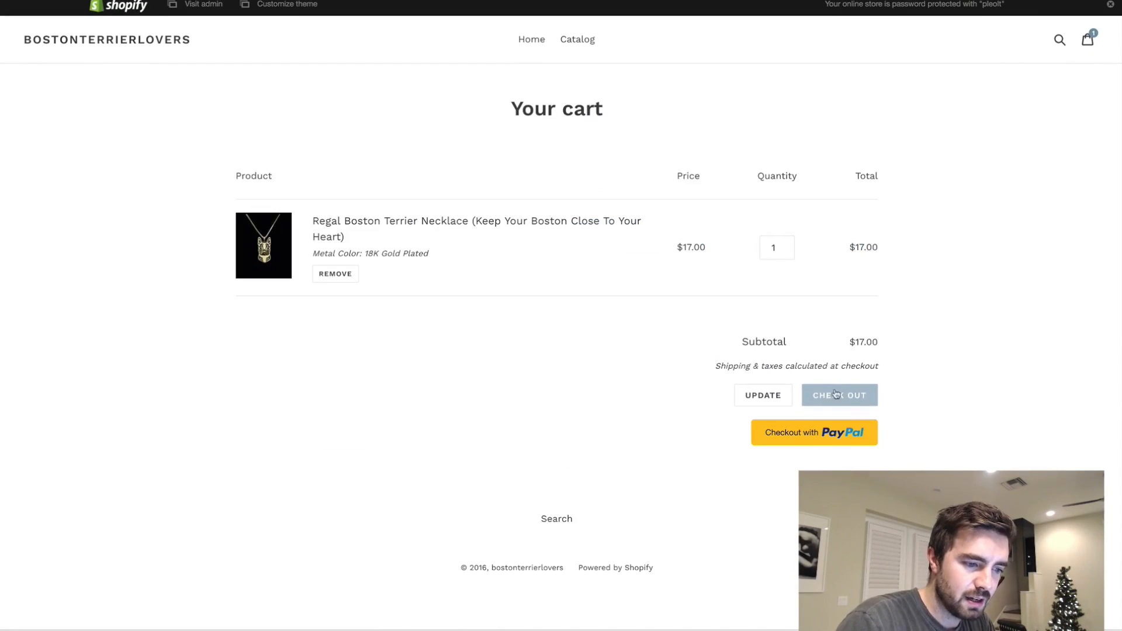
{"action": "left_click", "coordinate": [830, 392]}
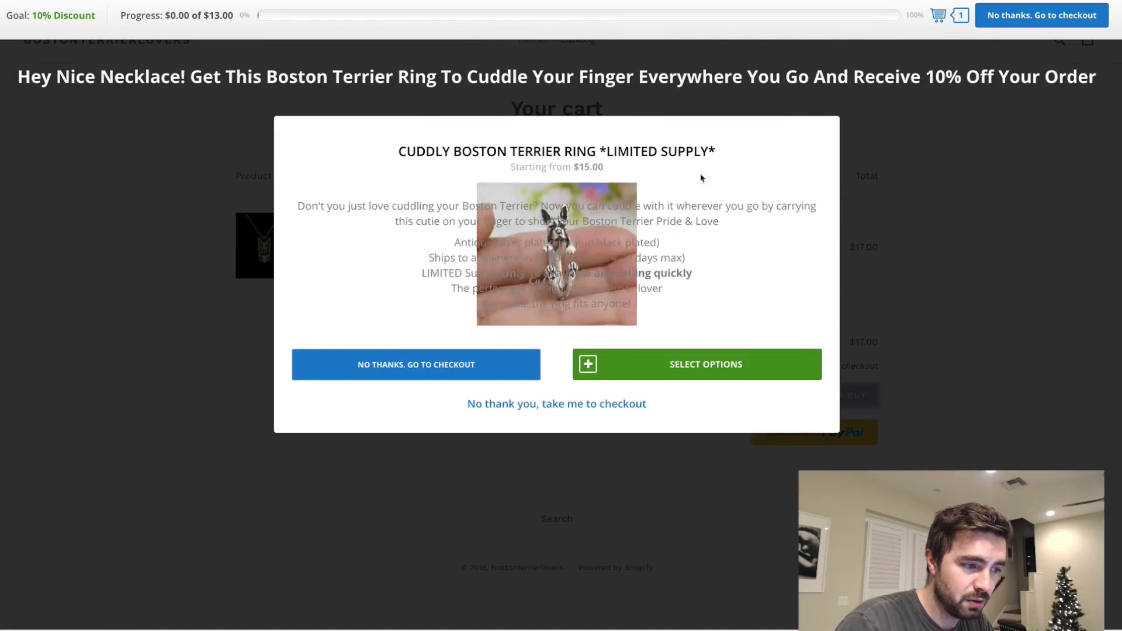
- Accept the Cuddly Boston Terrier Ring upsell as Resizable / Black Gun Plated and check its price in the checkout order summary
{"action": "left_click", "coordinate": [729, 367]}
{"action": "left_click", "coordinate": [688, 343]}
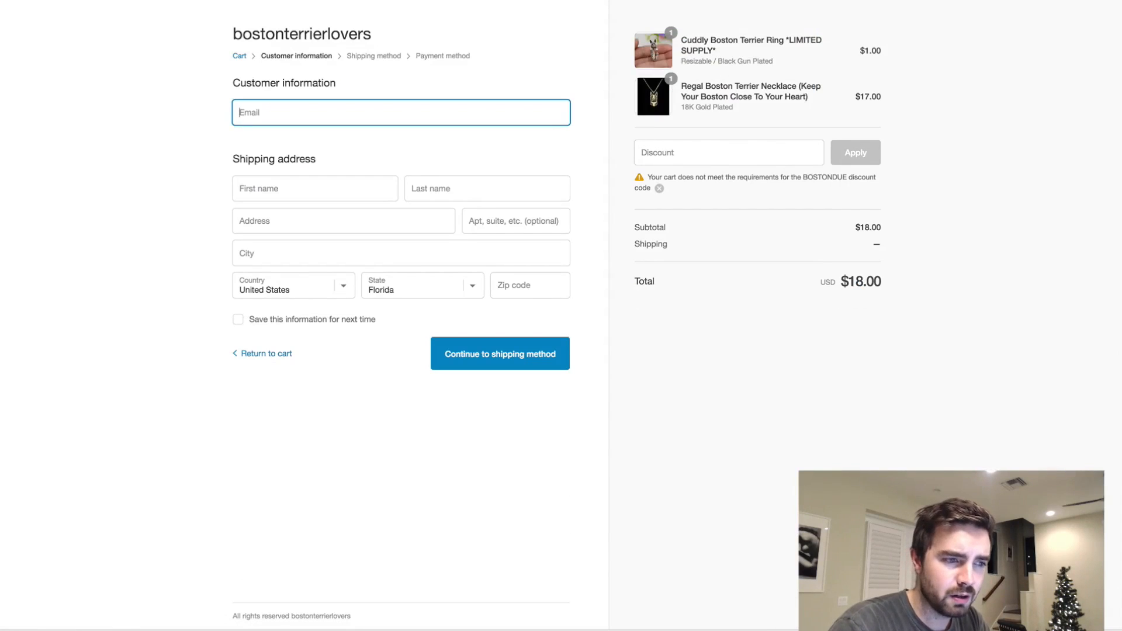
{"action": "left_click_drag", "start_coordinate": [890, 59], "coordinate": [852, 44]}
{"action": "left_click", "coordinate": [844, 54]}
{"action": "left_click", "coordinate": [851, 44]}
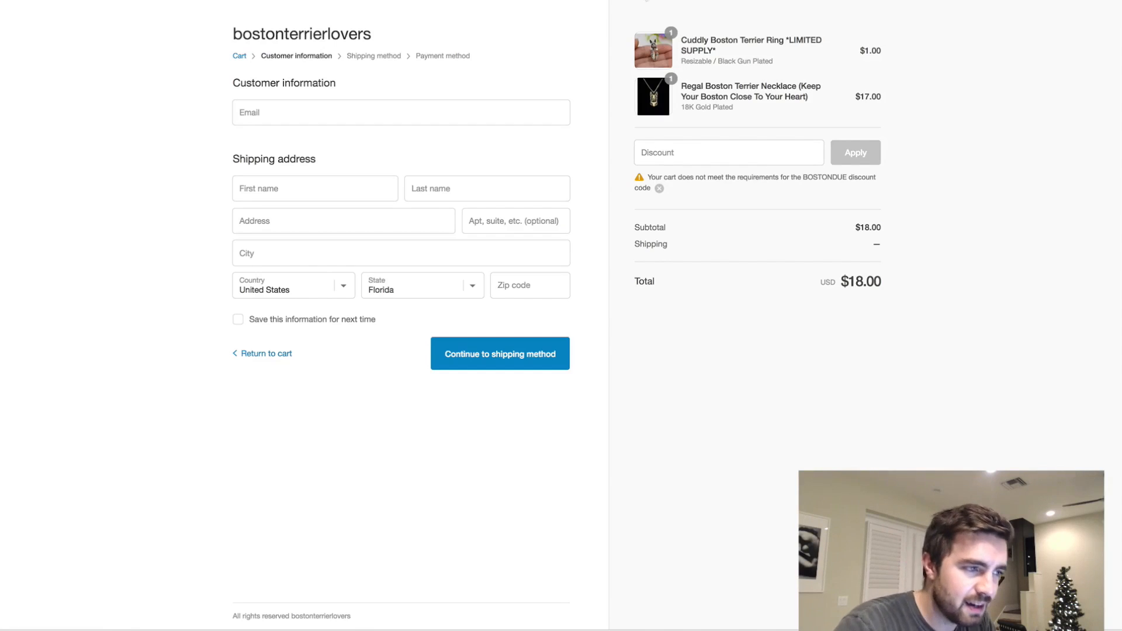
- Switch to the Shopify admin and open the list of installed apps
{"action": "key", "text": "ctrl+Tab"}
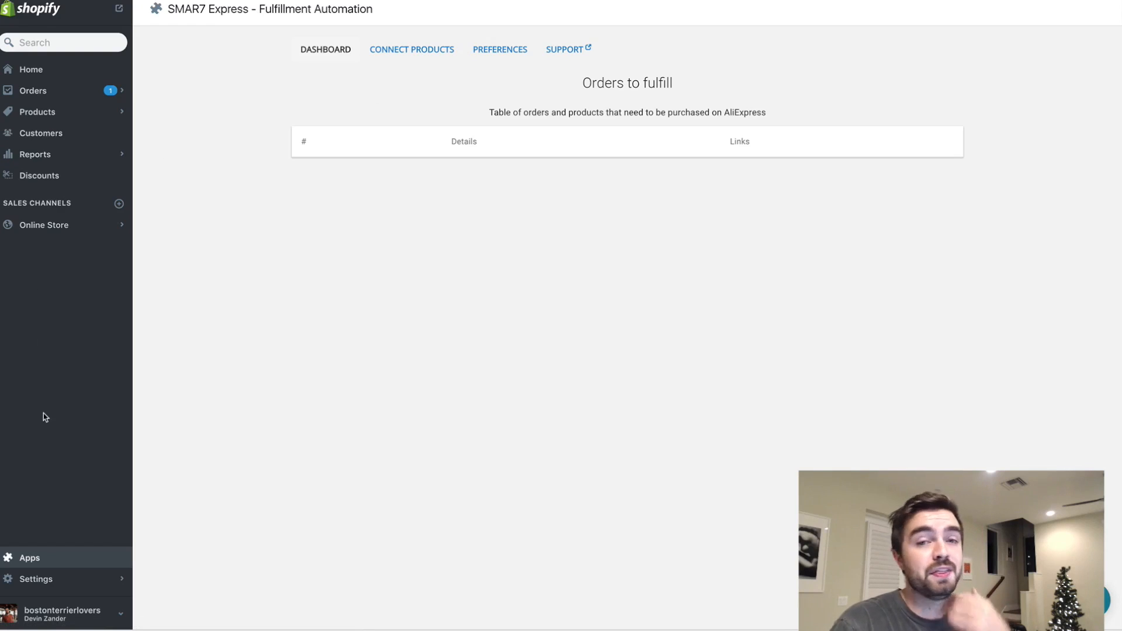
{"action": "left_click", "coordinate": [42, 561]}
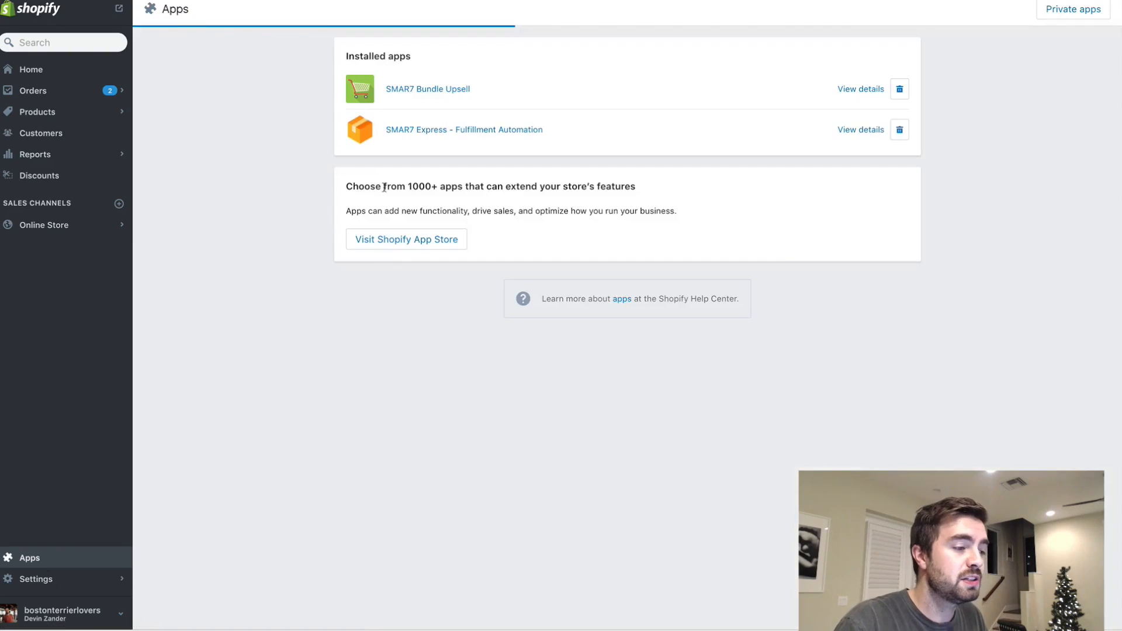